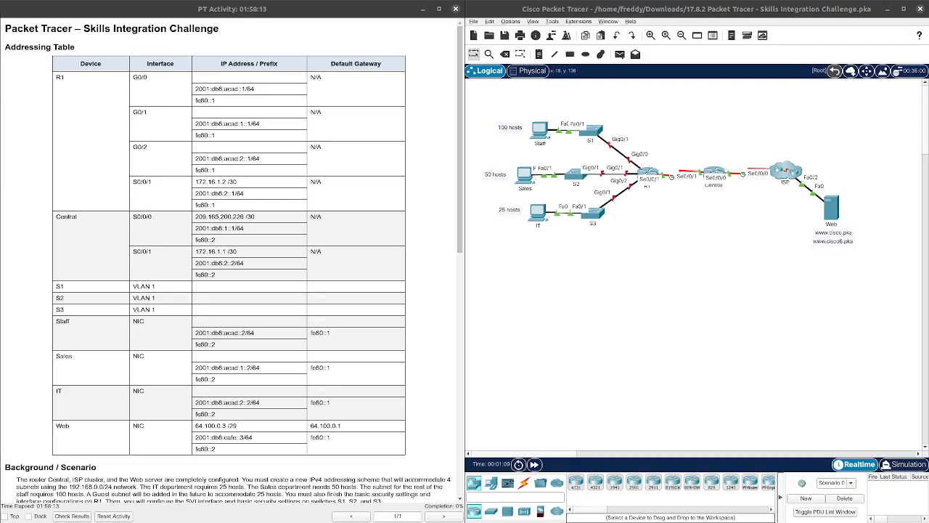
Step: Scroll the activity instructions down to the Background/Scenario and IPv4 Addressing sections
scroll(128, 295, "down", 3)
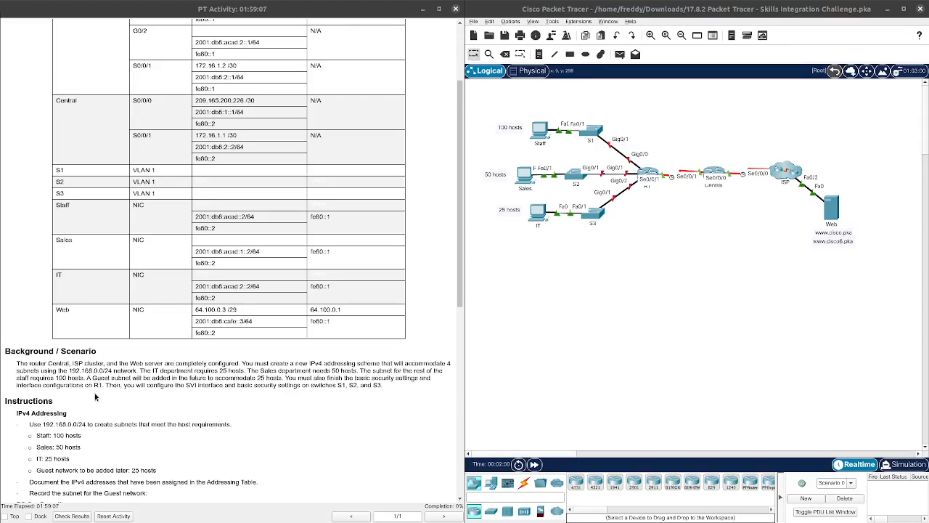
Step: Highlight the IPv4 Addressing host requirements, then switch to the Skills Integration Exam notes in Writer
scroll(88, 405, "down", 6)
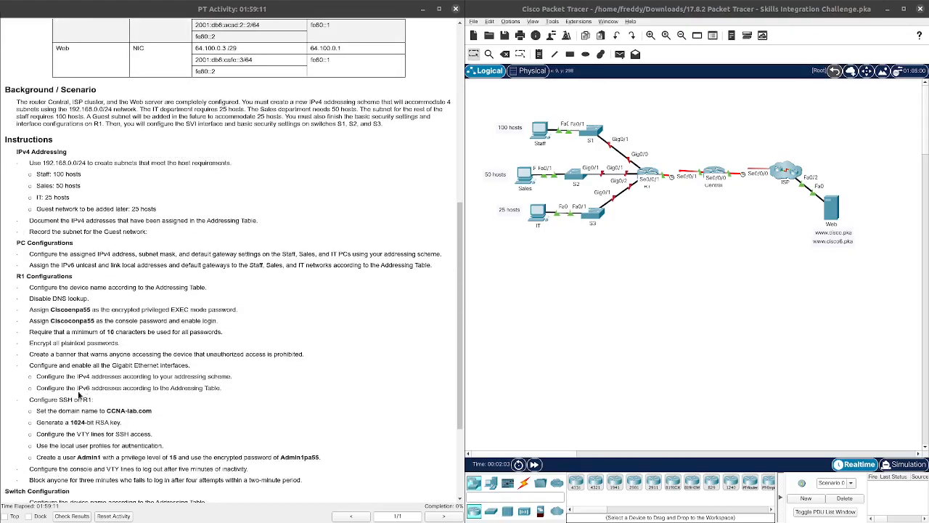
left_click_drag(17, 151, 160, 221)
left_click(46, 164)
left_click(55, 171)
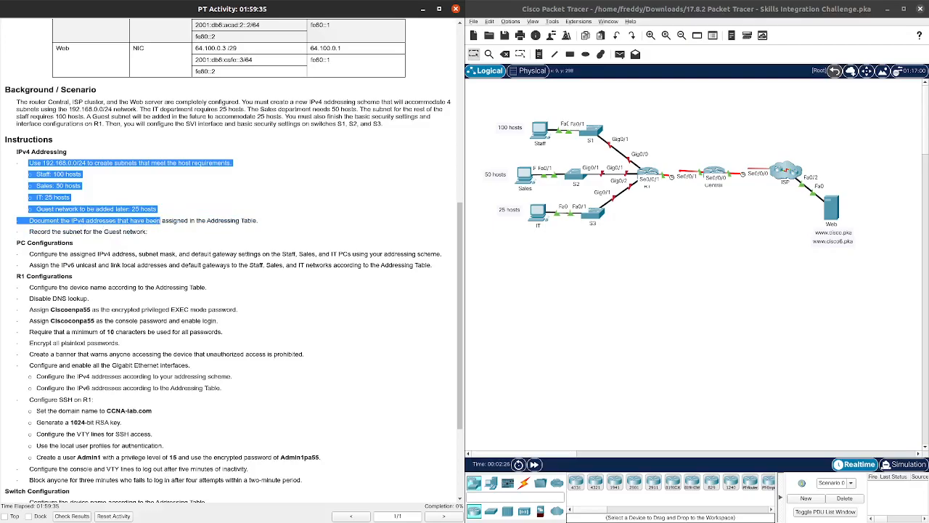
key("alt+Tab")
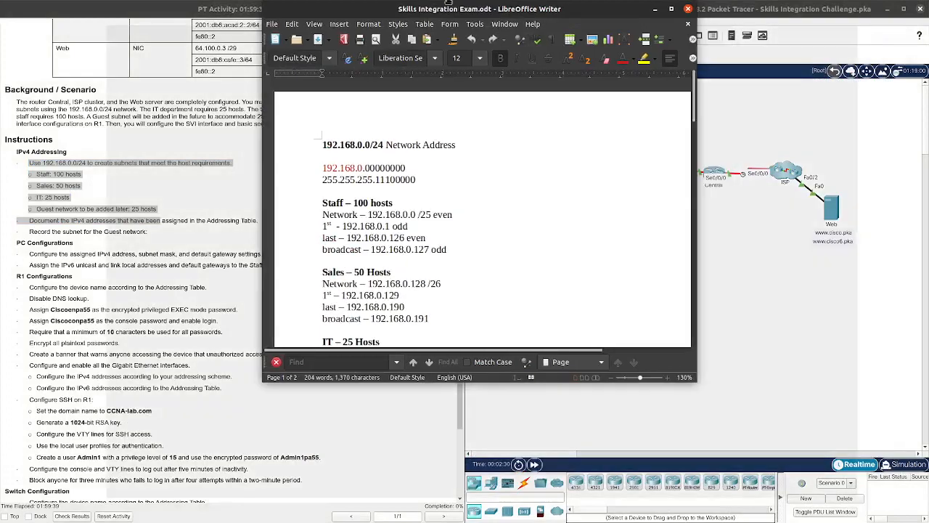
Step: Highlight the 192.168.0.0/24 network address heading at the top of the notes
scroll(350, 203, "down", 3)
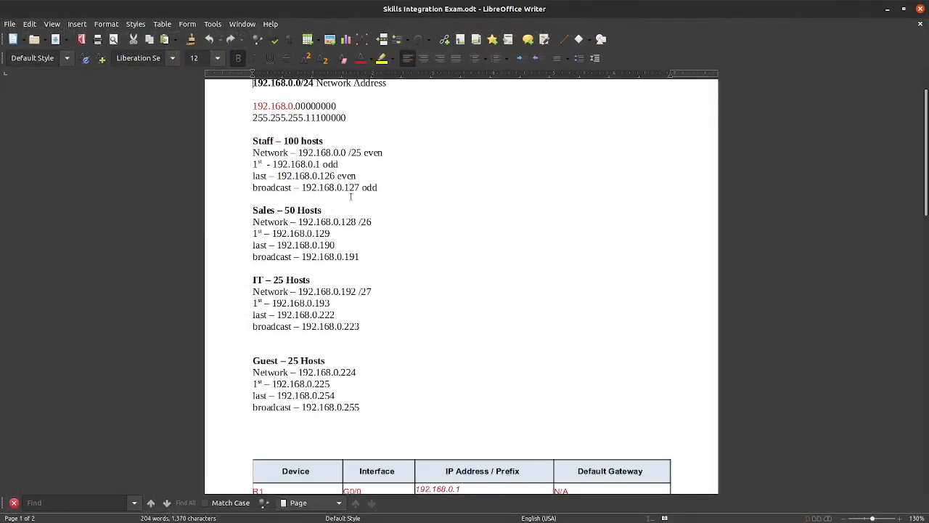
scroll(357, 187, "up", 1)
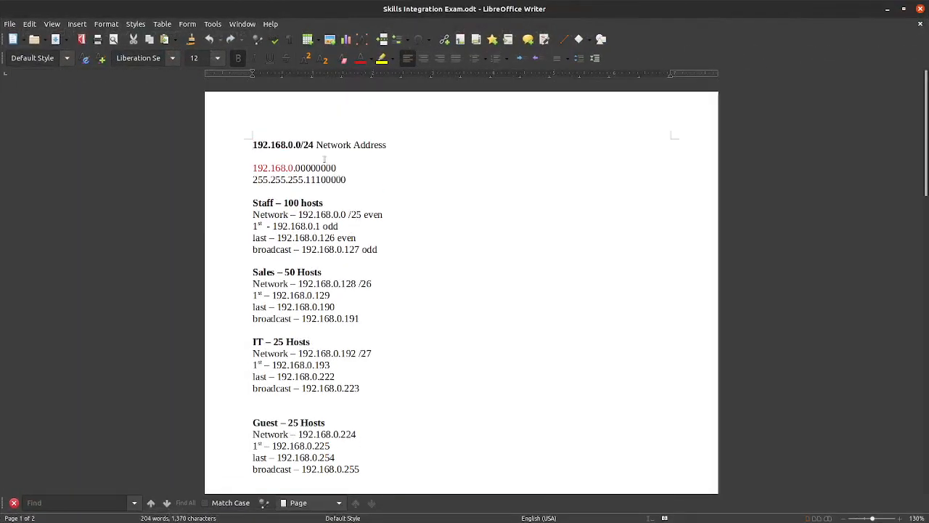
left_click_drag(254, 144, 389, 144)
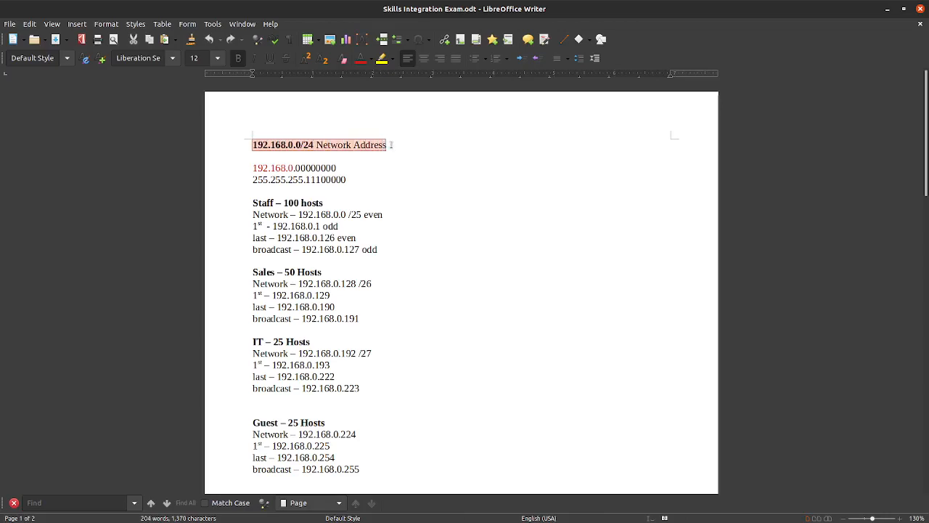
left_click(390, 155)
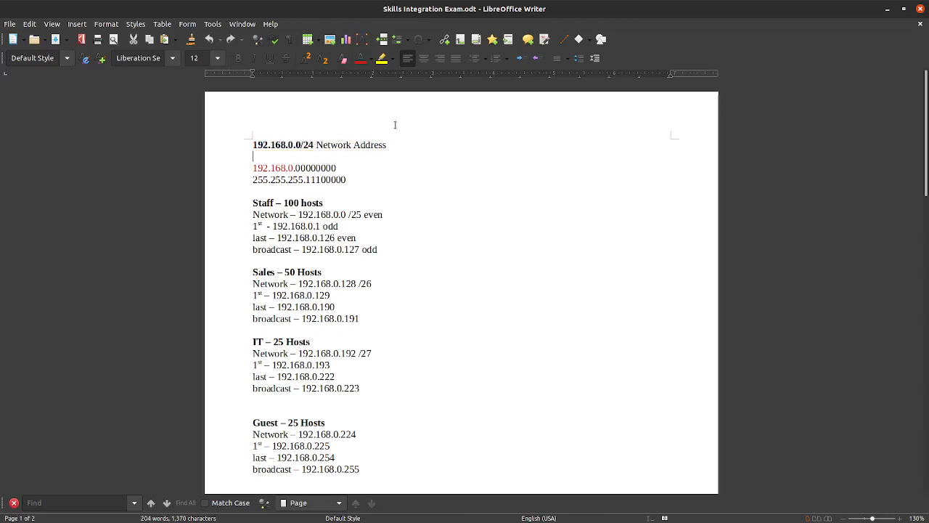
Step: Mark the 192.168.0. network portion, its binary octets, and the 255.255.255 part of the mask
scroll(368, 195, "down", 1)
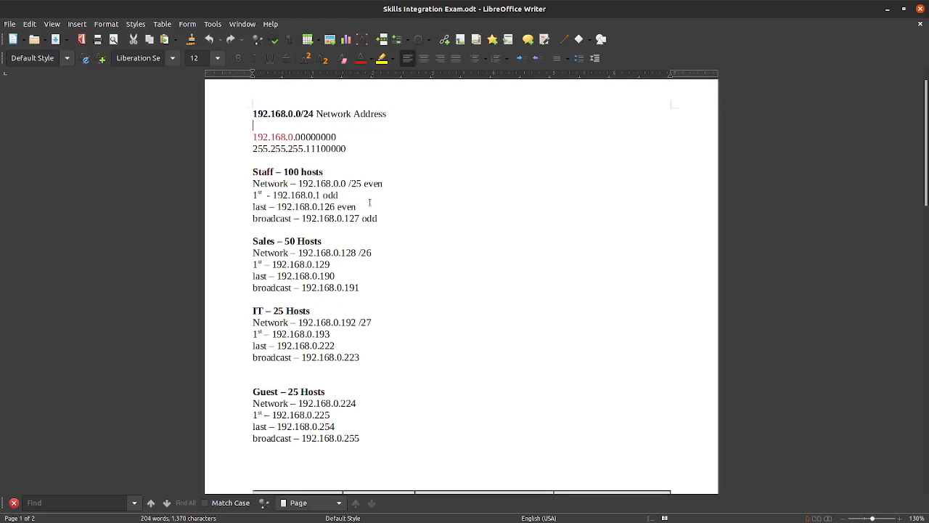
scroll(369, 201, "down", 1)
scroll(394, 153, "up", 1)
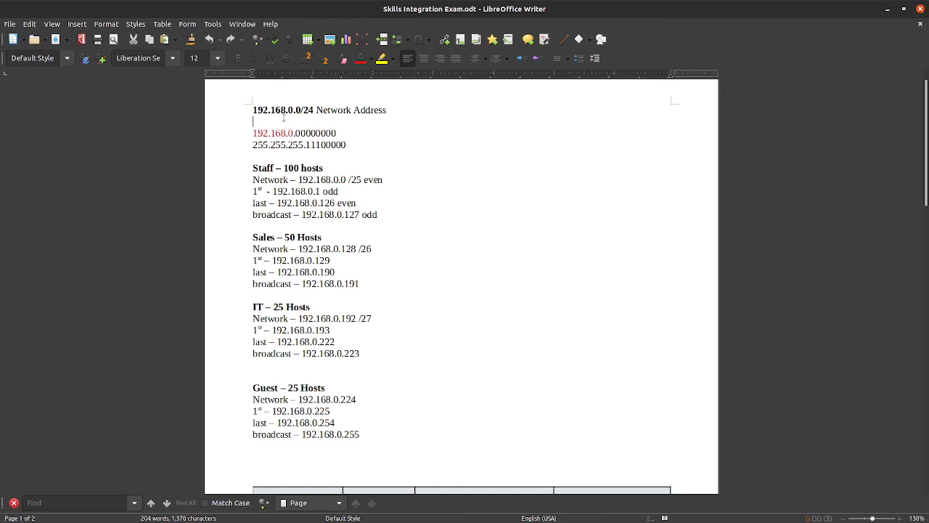
left_click_drag(253, 133, 293, 133)
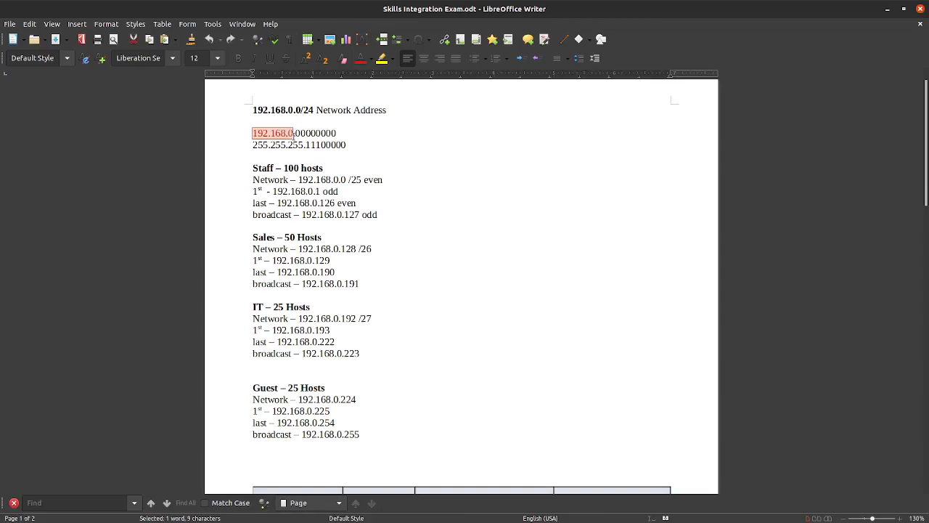
left_click(293, 134)
left_click_drag(293, 133, 335, 134)
left_click_drag(253, 144, 306, 145)
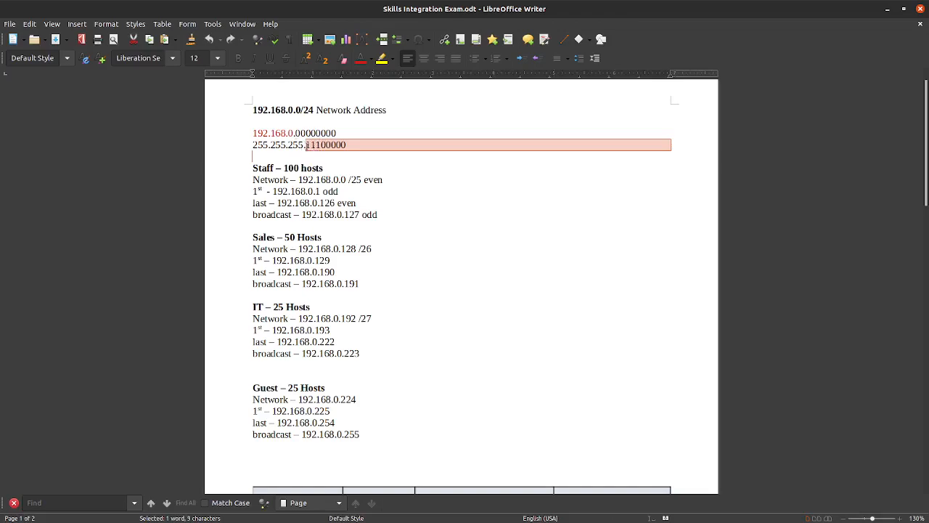
Step: Replace the three 1s in the mask's last octet with 000
left_click(323, 152)
left_click_drag(348, 144, 307, 145)
left_click(319, 147)
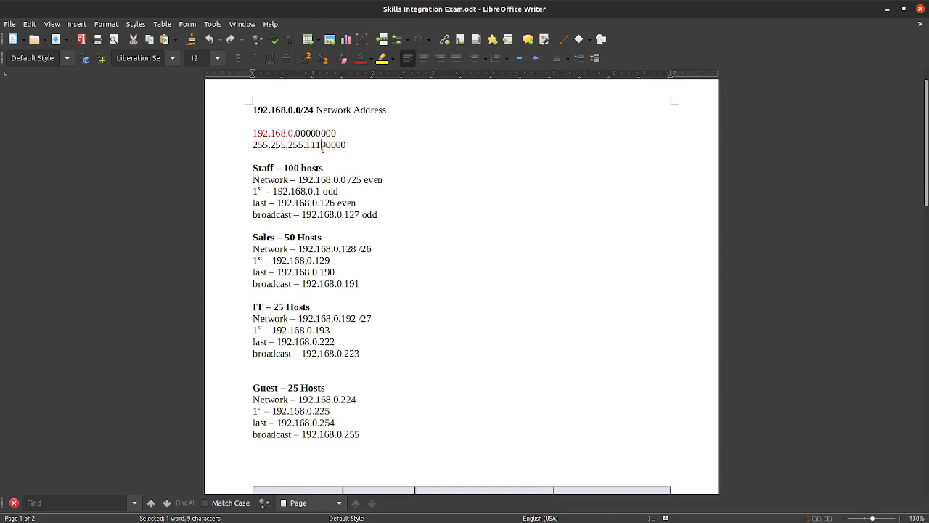
left_click_drag(320, 145, 306, 149)
type("000")
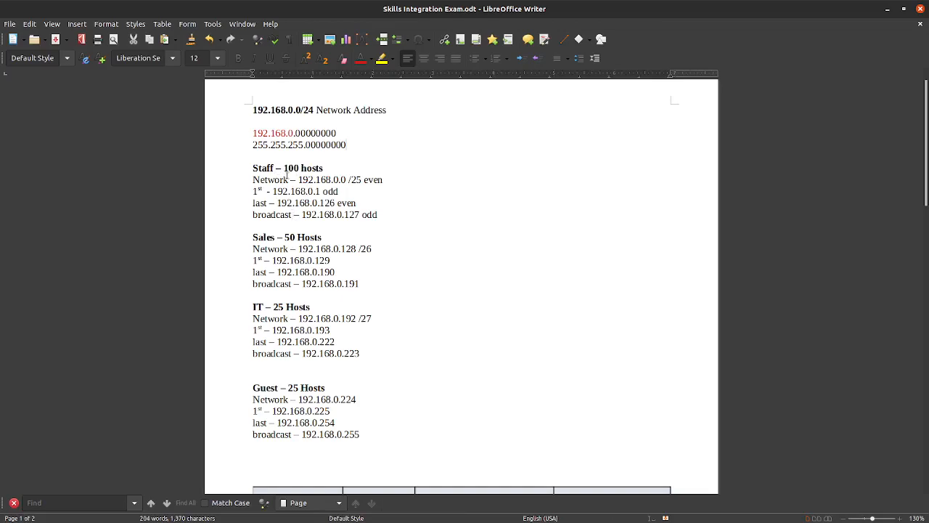
Step: Note the Staff 100-host requirement and set the last octet's first bit to 1, giving 10000000
left_click_drag(287, 173, 308, 179)
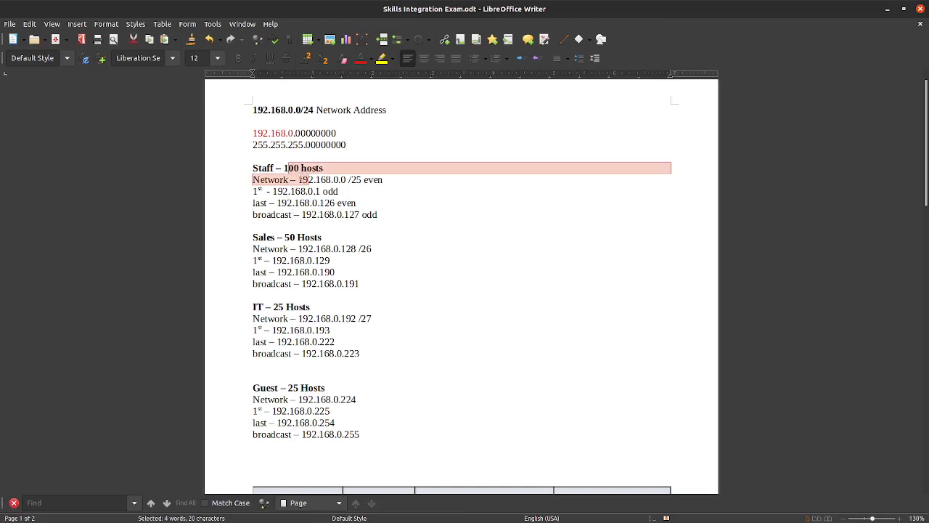
left_click(413, 187)
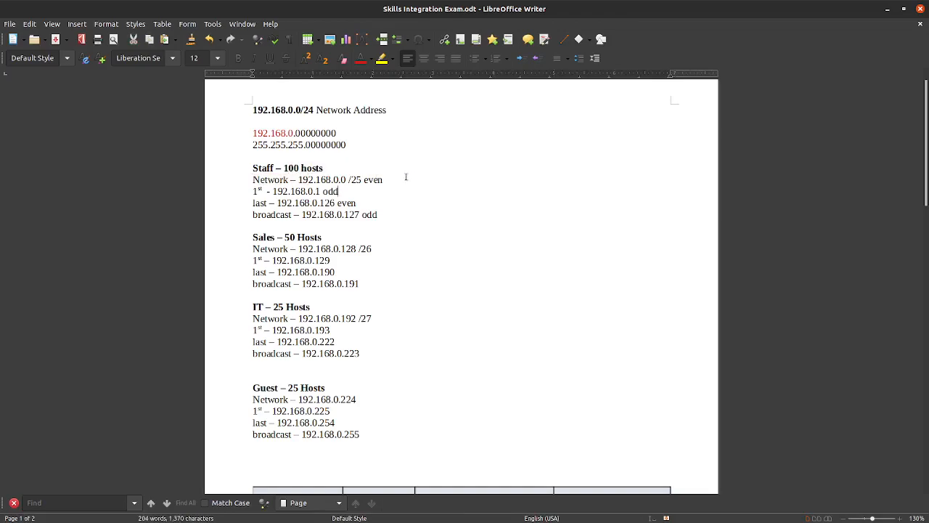
left_click_drag(284, 169, 336, 173)
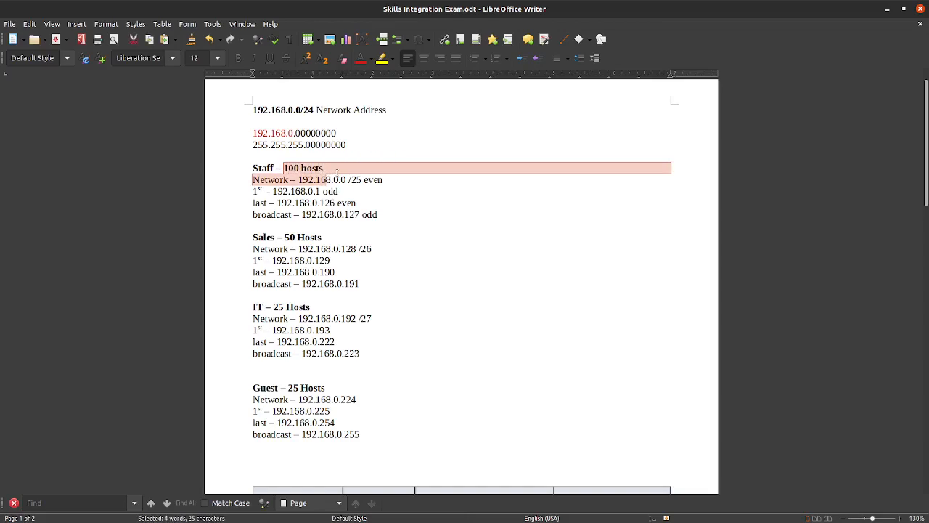
left_click(337, 173)
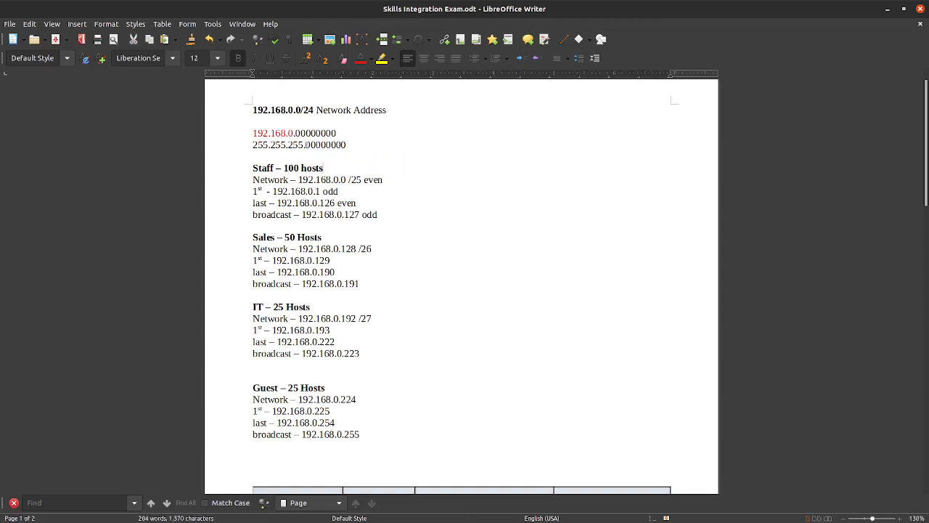
key("shift+Right")
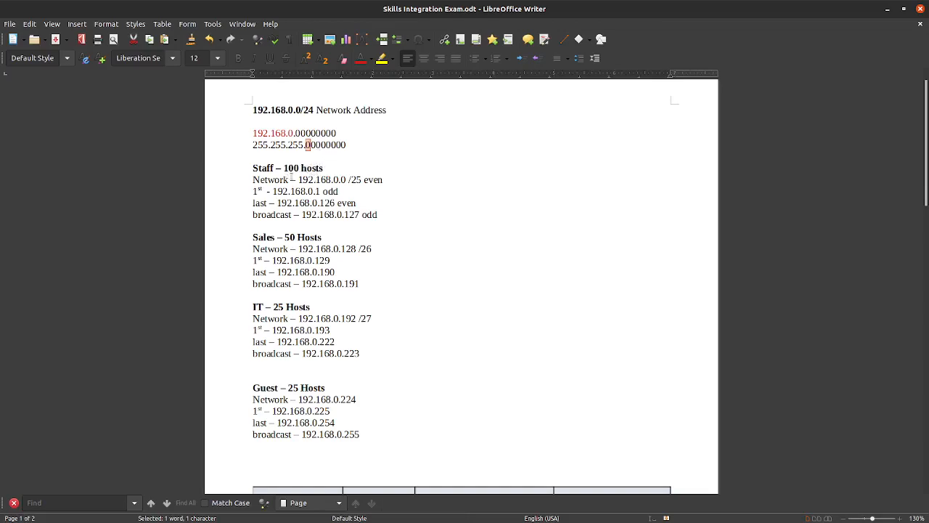
left_click(328, 159)
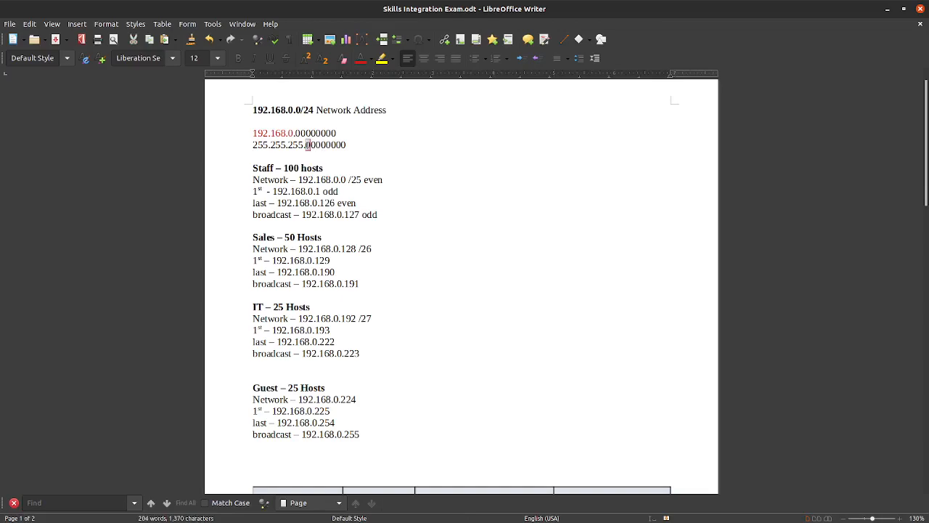
left_click_drag(305, 145, 311, 145)
type("1")
left_click_drag(348, 144, 311, 144)
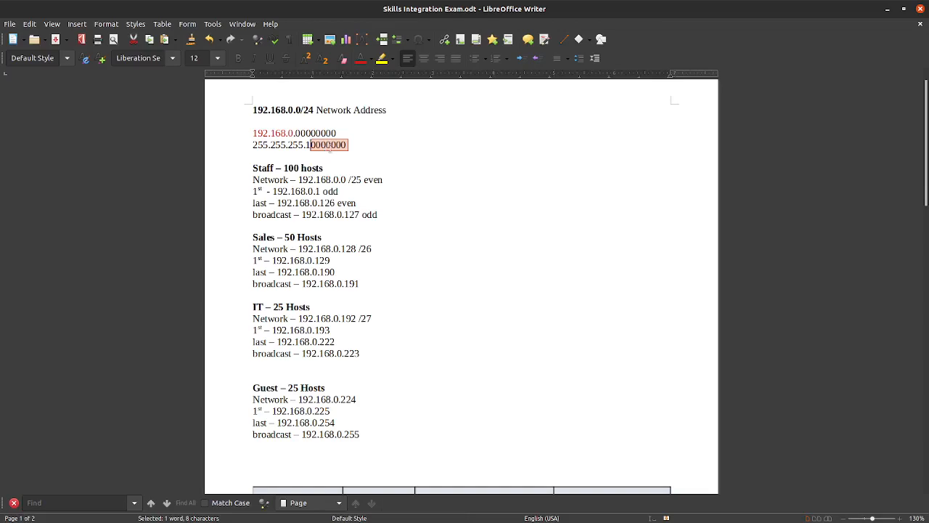
left_click(328, 158)
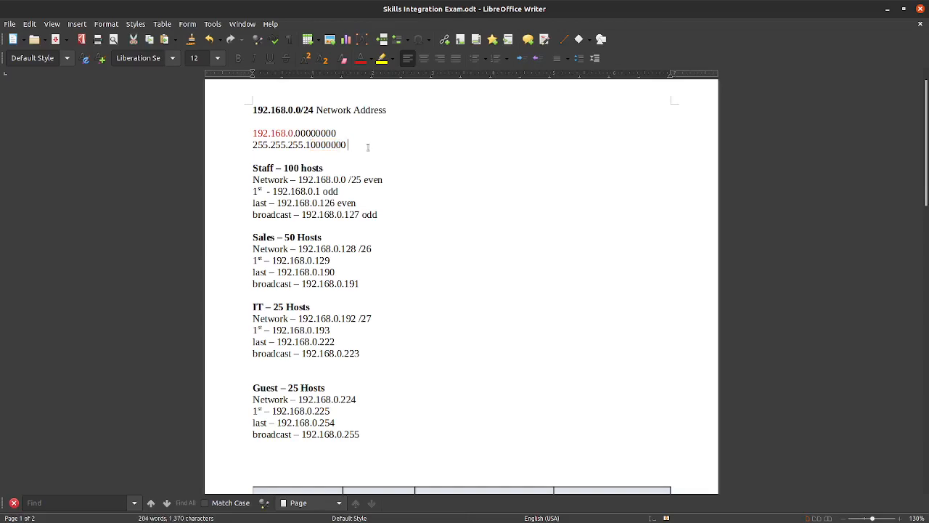
Step: Append '-> 2^7 = 128 actual IP address ->' to the mask line and highlight the Staff network and broadcast lines
type("-")
type("> ")
type("2^")
type("7")
type(" = ")
type("128")
type(" actual ")
type("IP ")
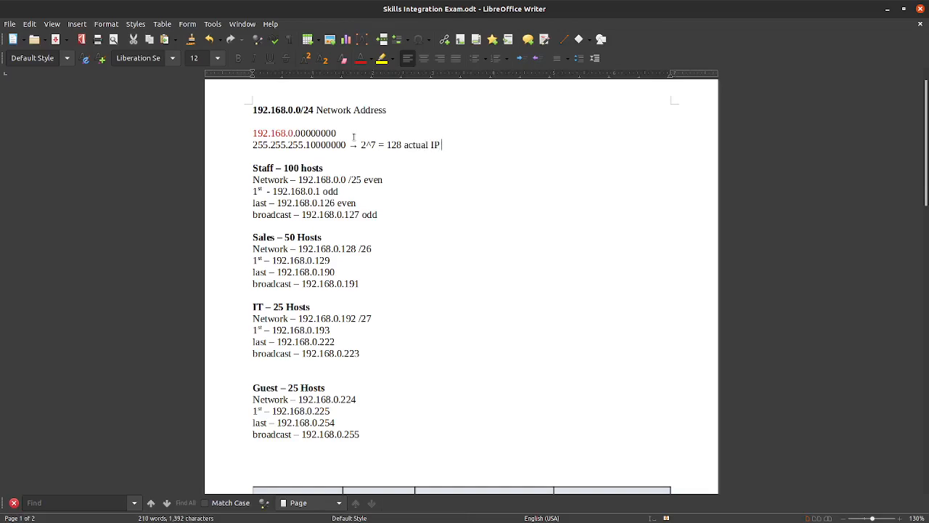
type("address")
type(" ->")
left_click_drag(386, 145, 404, 146)
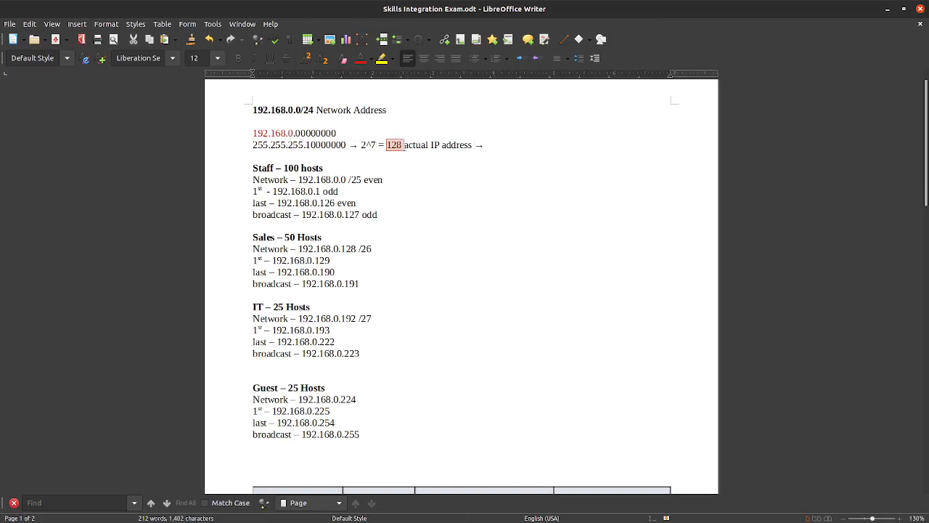
left_click_drag(252, 184, 396, 183)
left_click_drag(252, 217, 390, 218)
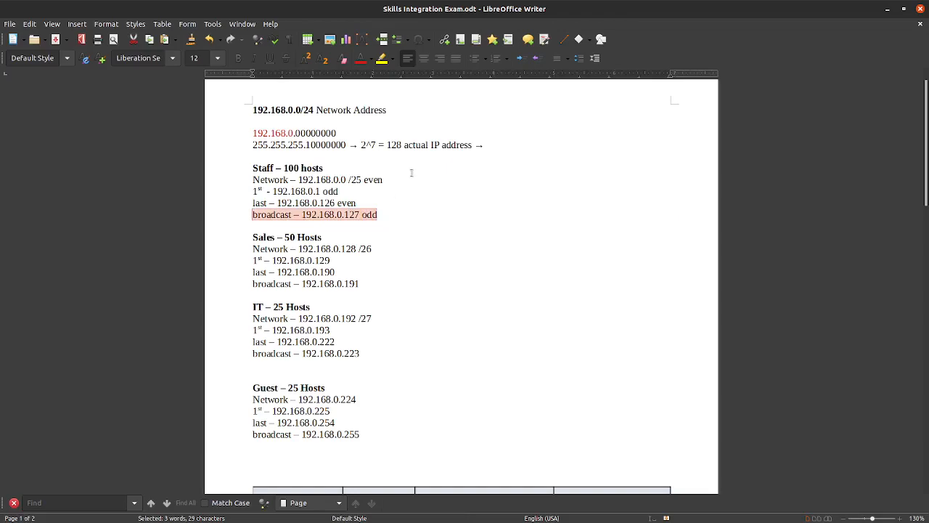
Step: Finish the mask line with '126 usable IP addresses'
left_click(512, 149)
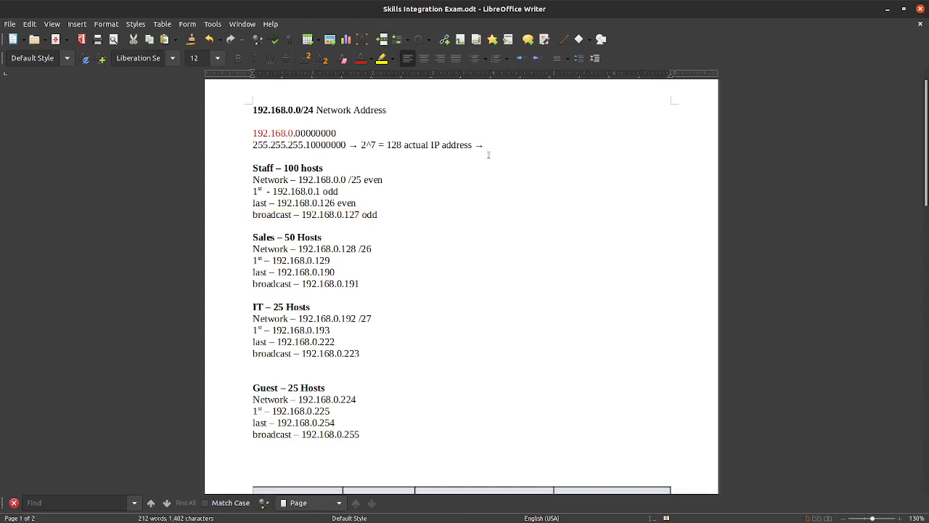
type("126 usable IP addresses")
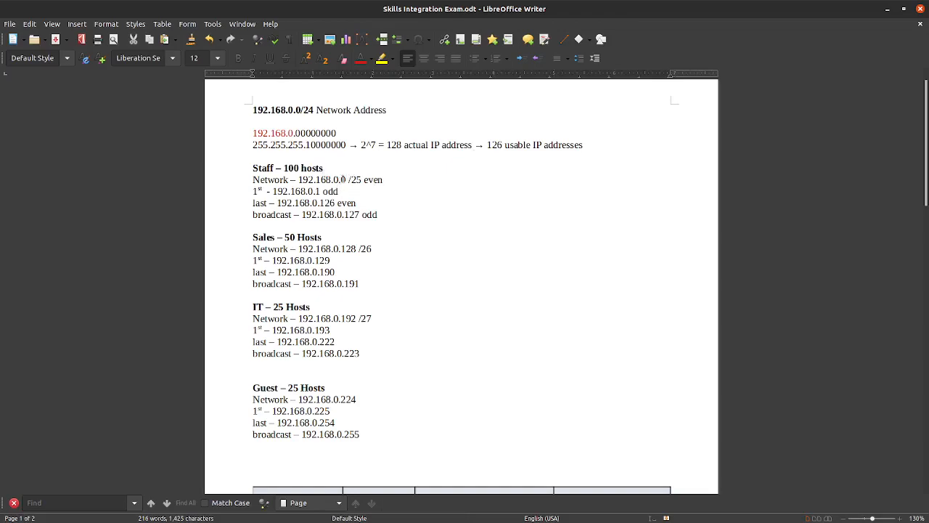
double_click(358, 180)
left_click_drag(305, 145, 312, 148)
left_click(355, 201)
left_click_drag(298, 179, 349, 181)
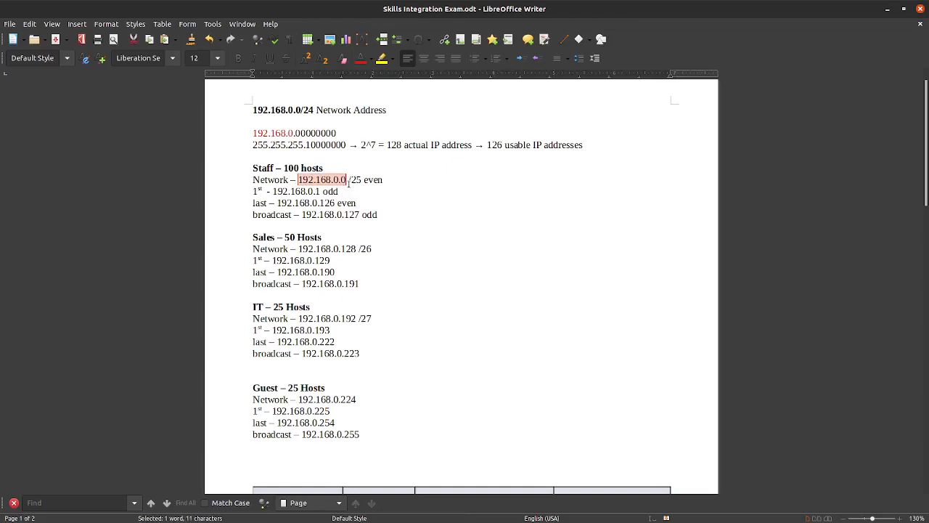
left_click_drag(252, 109, 301, 110)
left_click(328, 193)
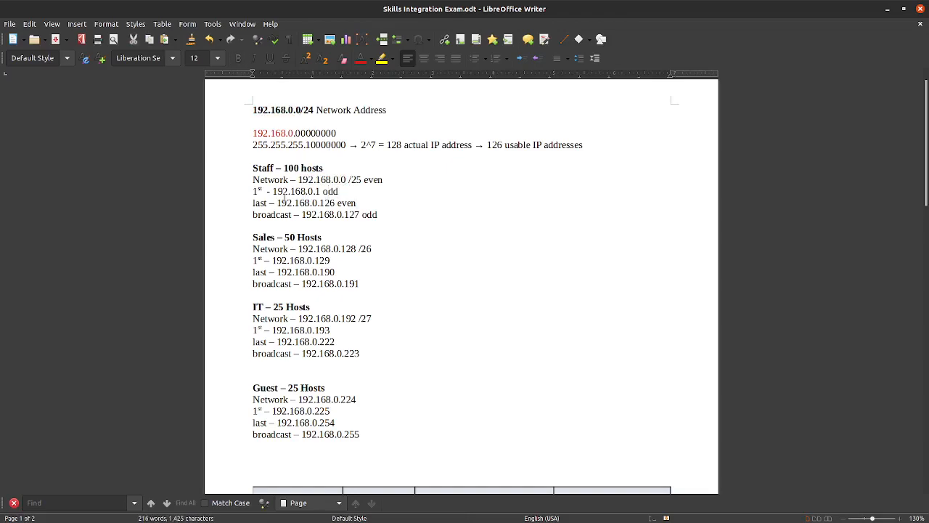
left_click_drag(340, 180, 346, 179)
left_click(345, 179)
left_click_drag(345, 179, 339, 179)
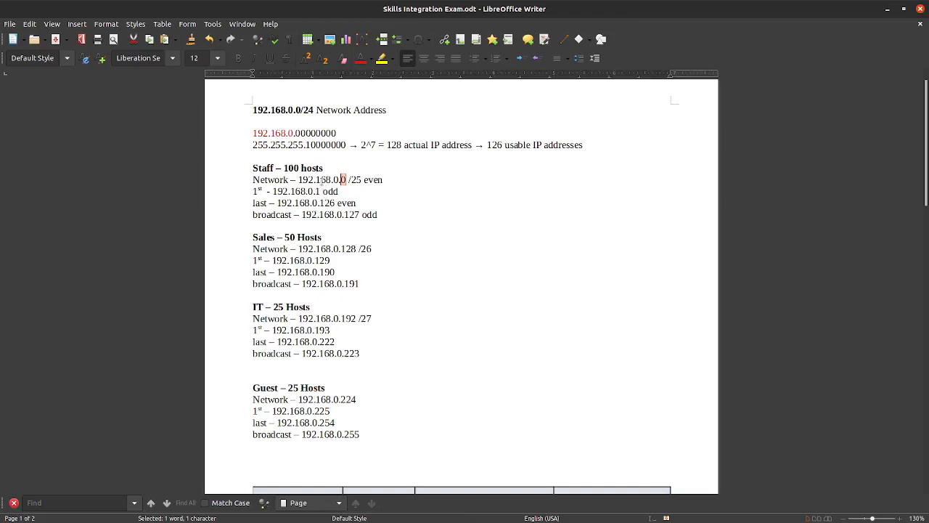
left_click_drag(280, 203, 293, 203)
left_click_drag(357, 203, 277, 204)
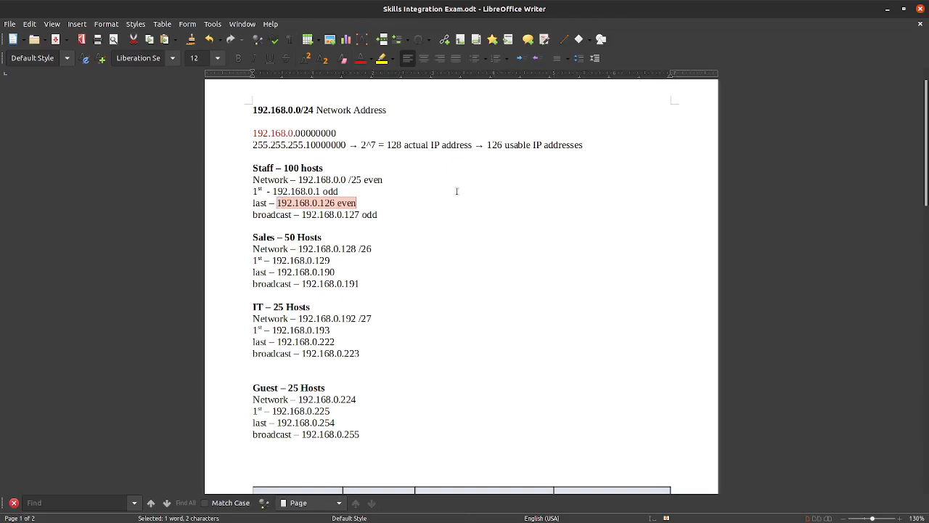
left_click_drag(486, 144, 503, 145)
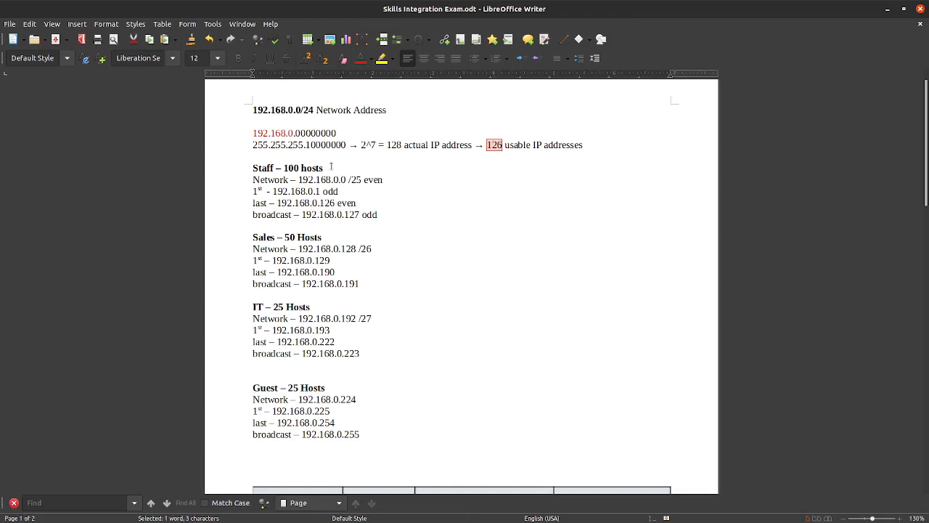
left_click_drag(340, 179, 346, 178)
left_click_drag(276, 203, 341, 204)
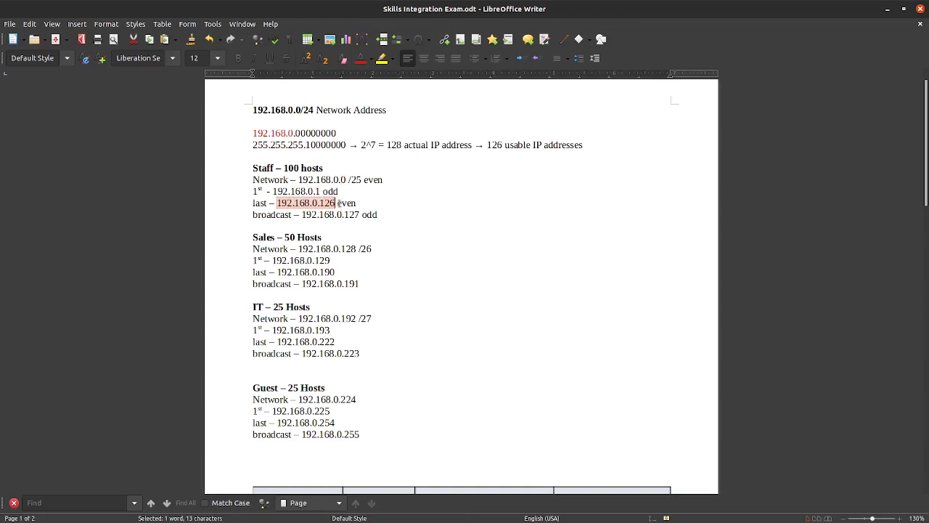
left_click_drag(252, 215, 329, 202)
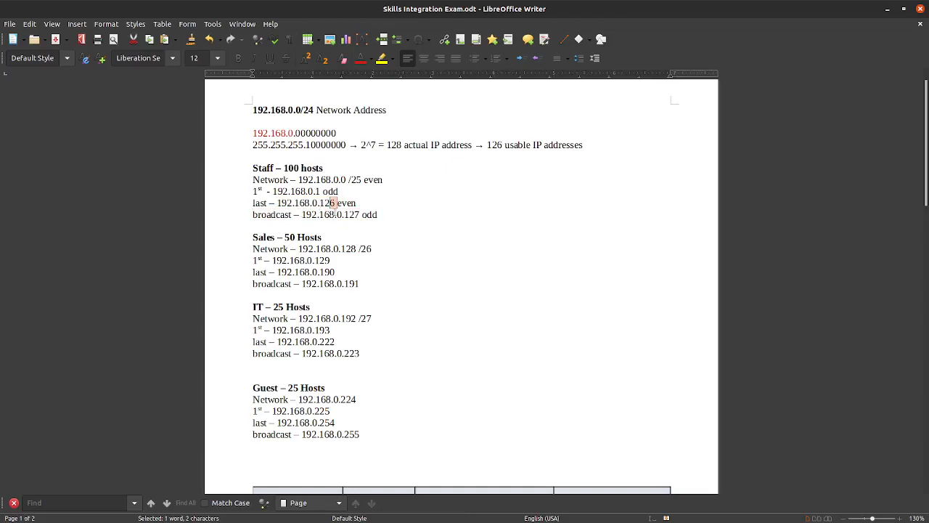
left_click_drag(342, 214, 365, 214)
left_click(365, 216)
left_click_drag(364, 180, 383, 182)
left_click_drag(347, 179, 320, 191)
left_click_drag(319, 203, 345, 214)
left_click_drag(387, 212, 252, 179)
left_click(507, 231)
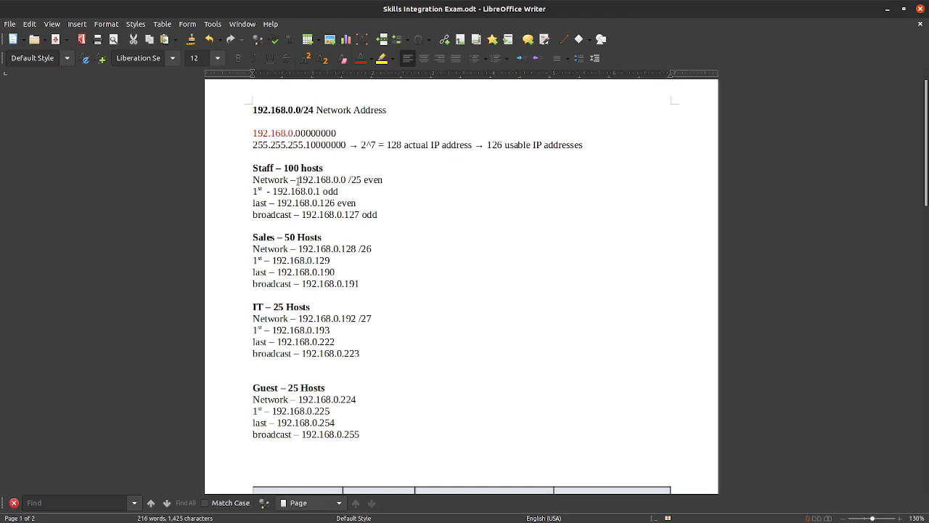
left_click_drag(298, 180, 320, 191)
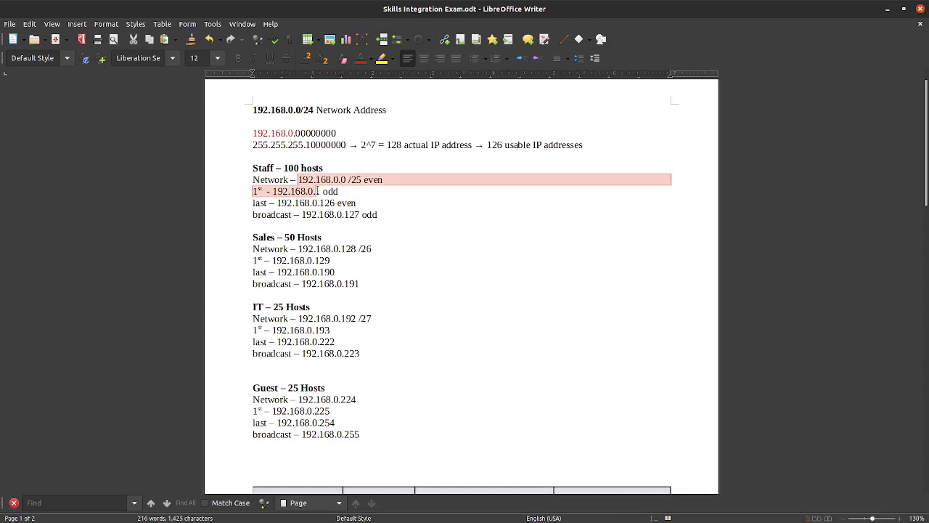
left_click(253, 167)
left_click_drag(252, 168, 394, 218)
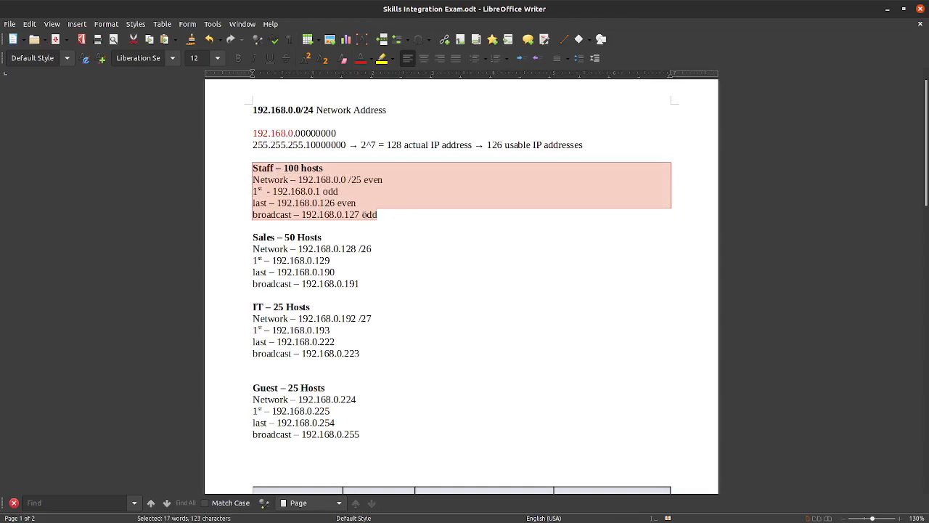
left_click_drag(251, 237, 331, 238)
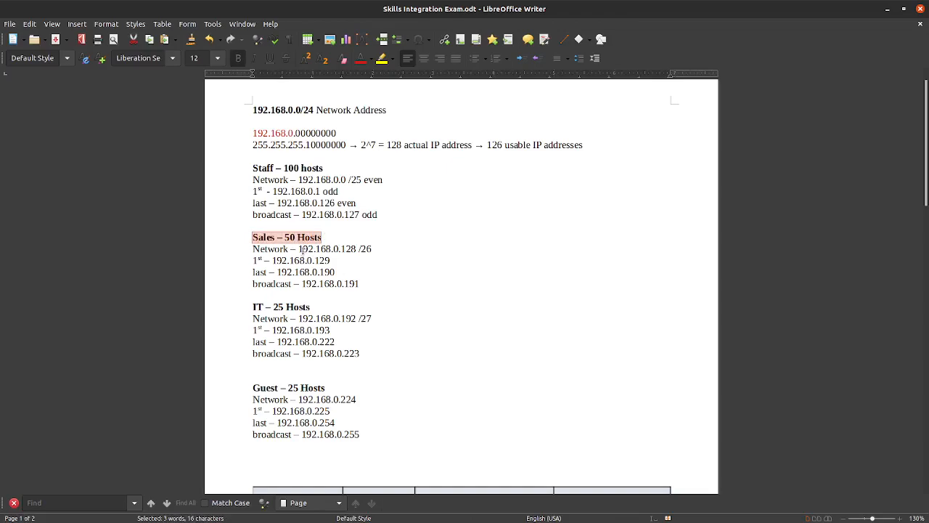
left_click(331, 239)
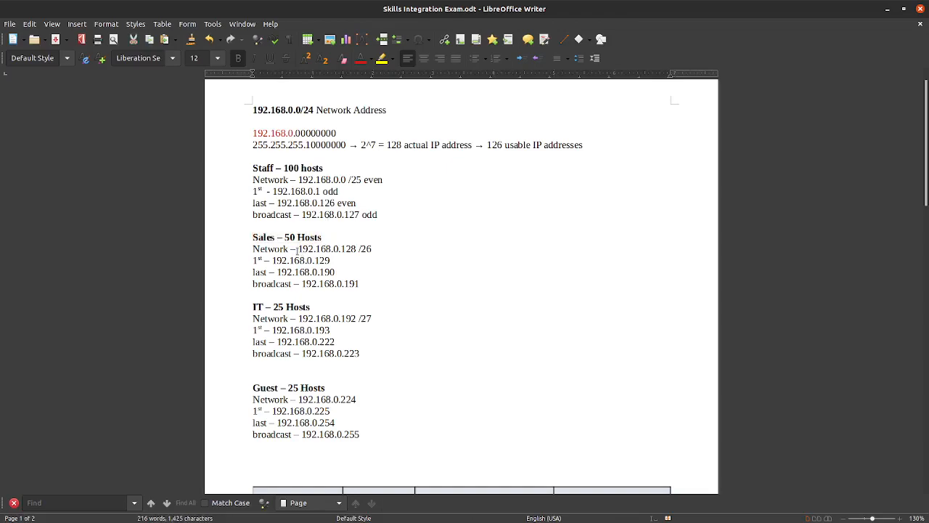
left_click_drag(297, 248, 353, 245)
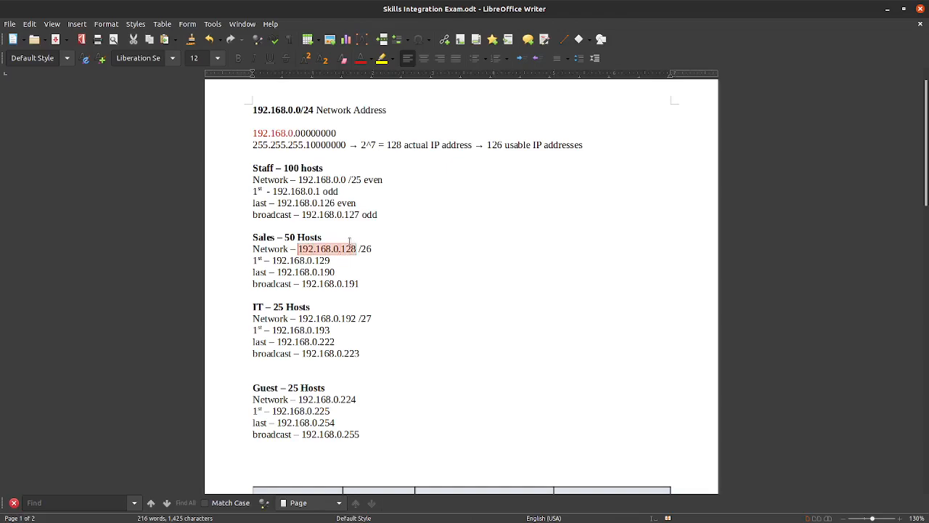
left_click(356, 215)
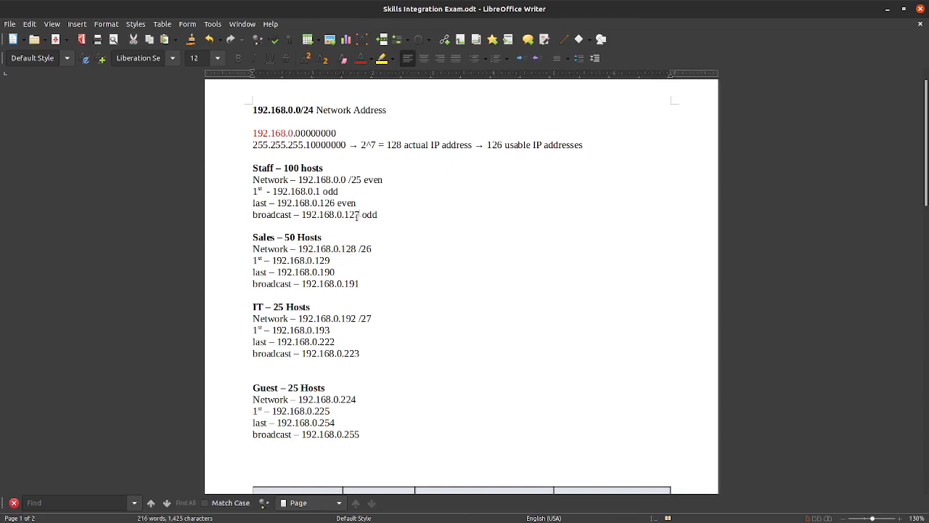
left_click(371, 228)
left_click(393, 175)
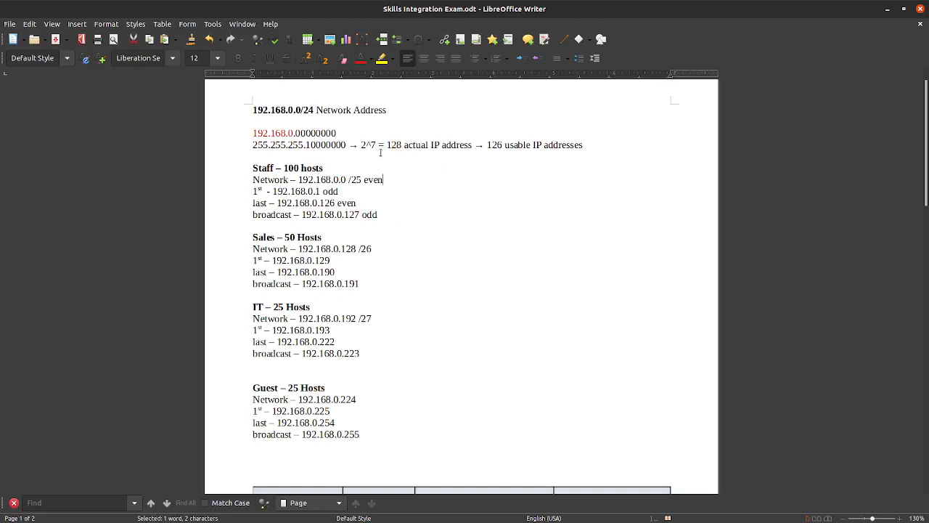
left_click_drag(347, 181, 341, 179)
left_click(346, 261)
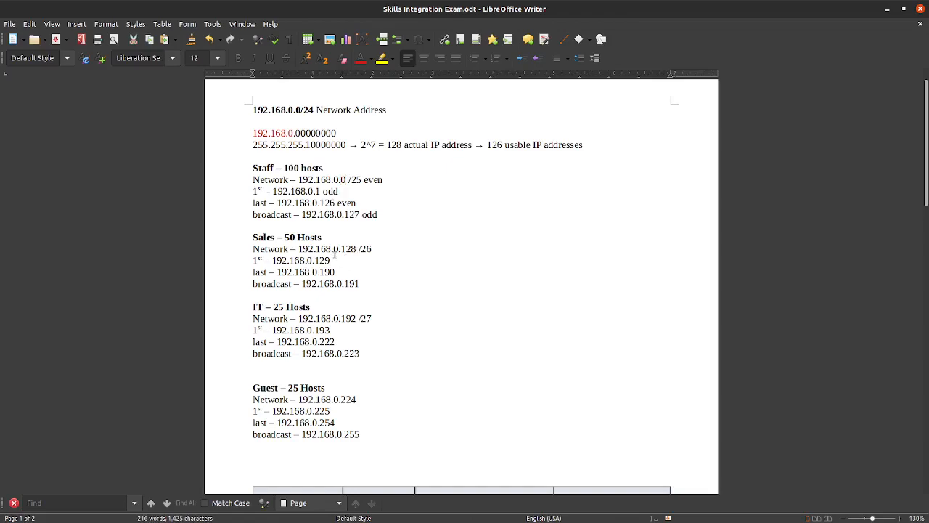
left_click_drag(323, 236, 286, 238)
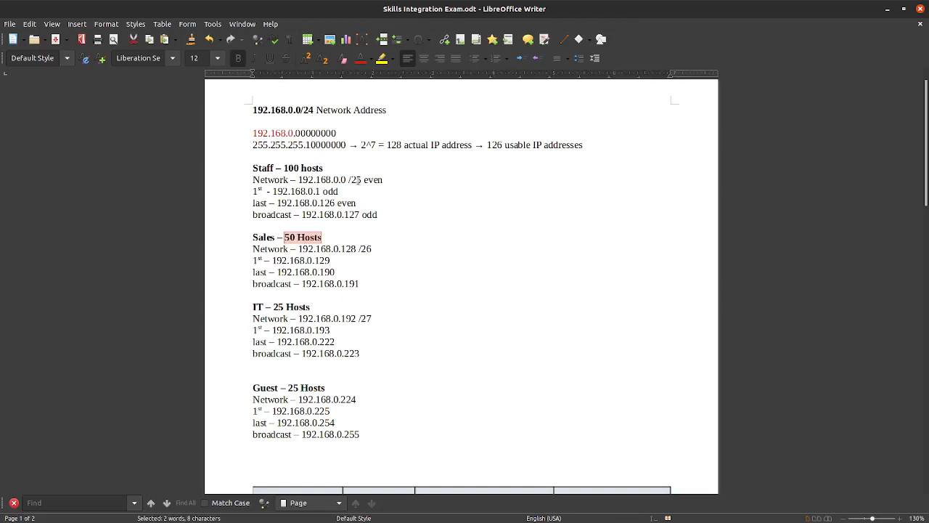
double_click(359, 180)
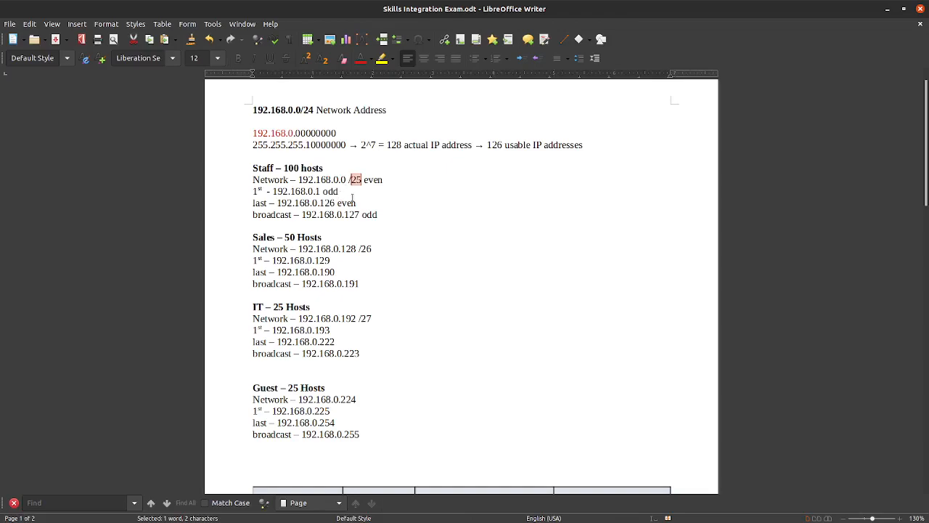
Step: Turn the next mask bit to 1 for 11000000 and change the exponent from 2^7 to 2^6
left_click(316, 145)
left_click_drag(315, 145, 310, 145)
type("1")
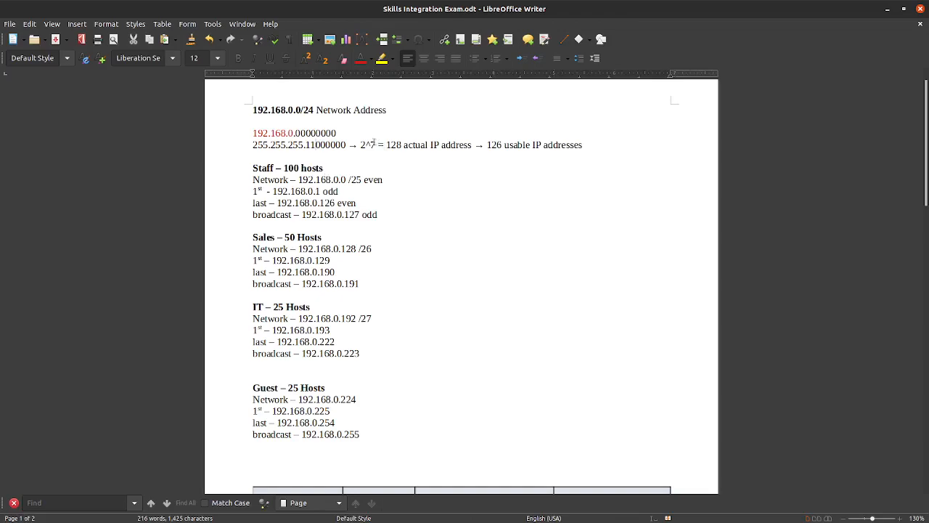
left_click_drag(376, 145, 369, 146)
type("5")
key("BackSpace")
type("6")
Step: Replace 128 with 64 actual addresses and 126 with 62 usable addresses
left_click_drag(400, 144, 386, 145)
type("64")
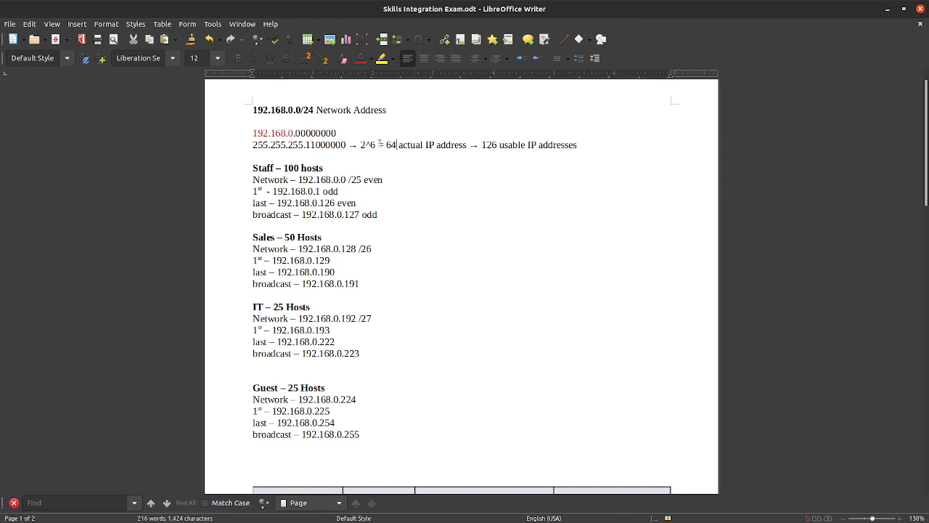
left_click_drag(499, 145, 481, 145)
type("62")
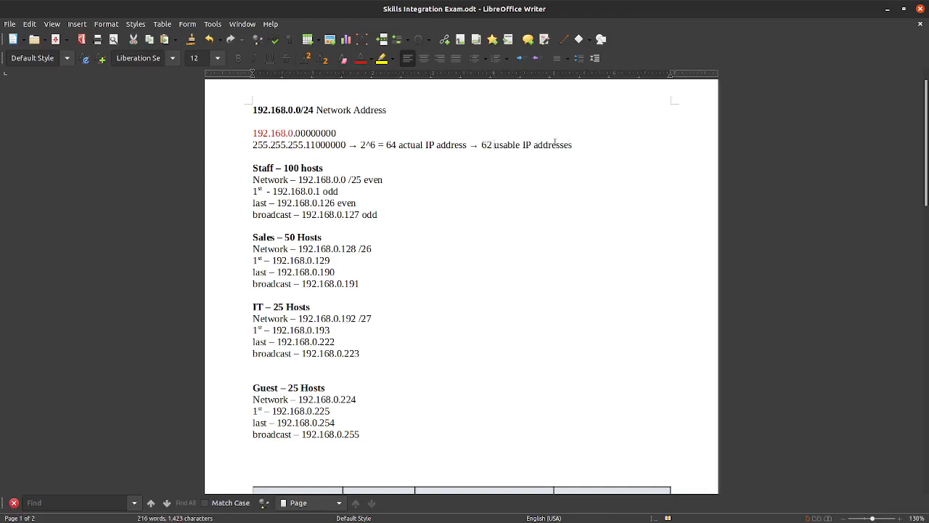
left_click(319, 144)
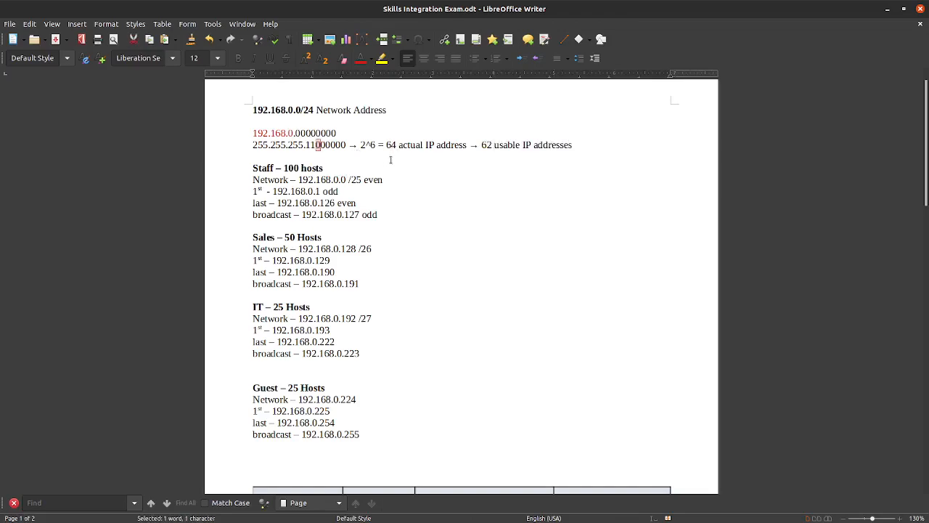
left_click_drag(322, 238, 258, 237)
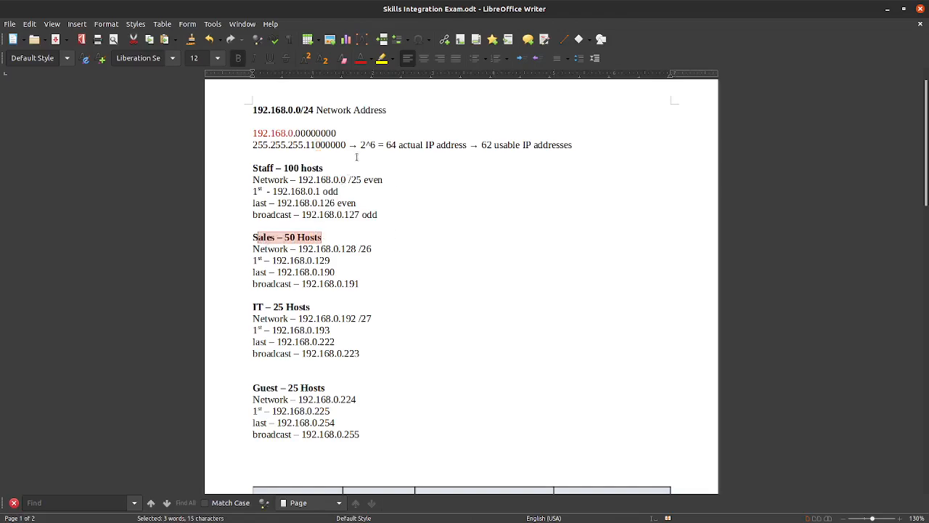
left_click(314, 145)
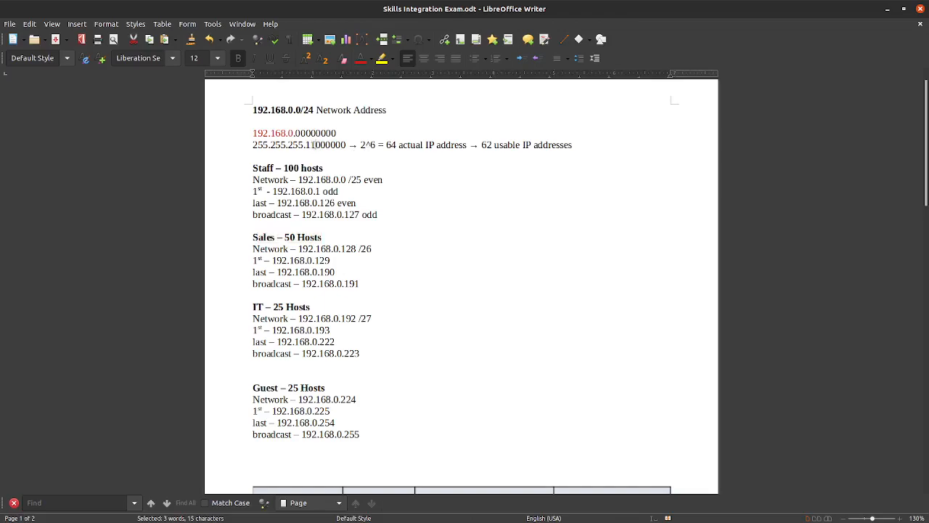
left_click_drag(309, 145, 314, 148)
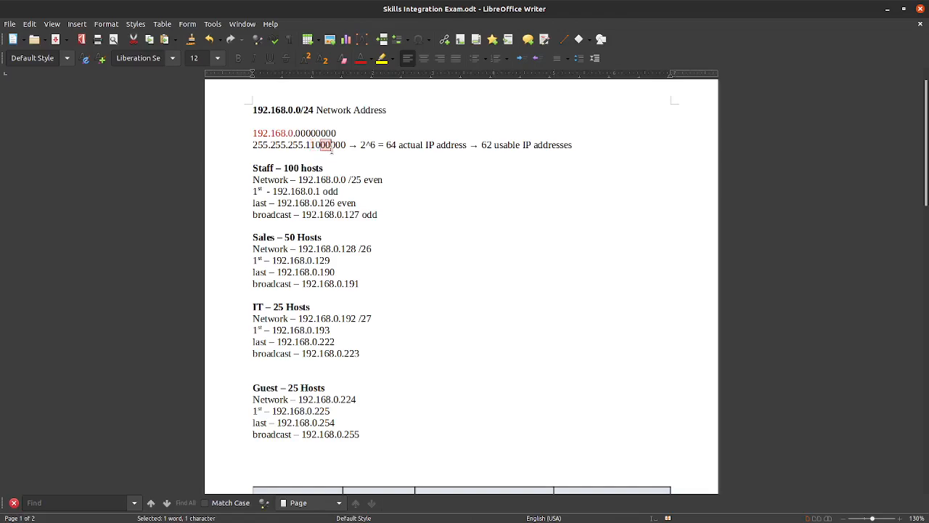
left_click_drag(347, 145, 315, 146)
left_click_drag(332, 259, 289, 260)
left_click_drag(378, 249, 357, 248)
mouse_move(331, 260)
left_mouse_down()
mouse_move(273, 260)
mouse_move(331, 260)
left_mouse_up()
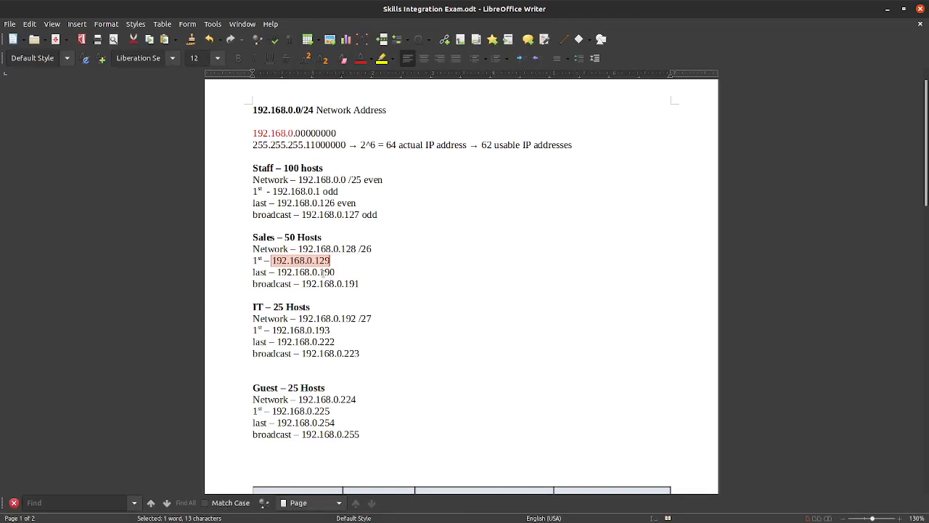
left_click(323, 272)
left_click_drag(335, 272, 277, 273)
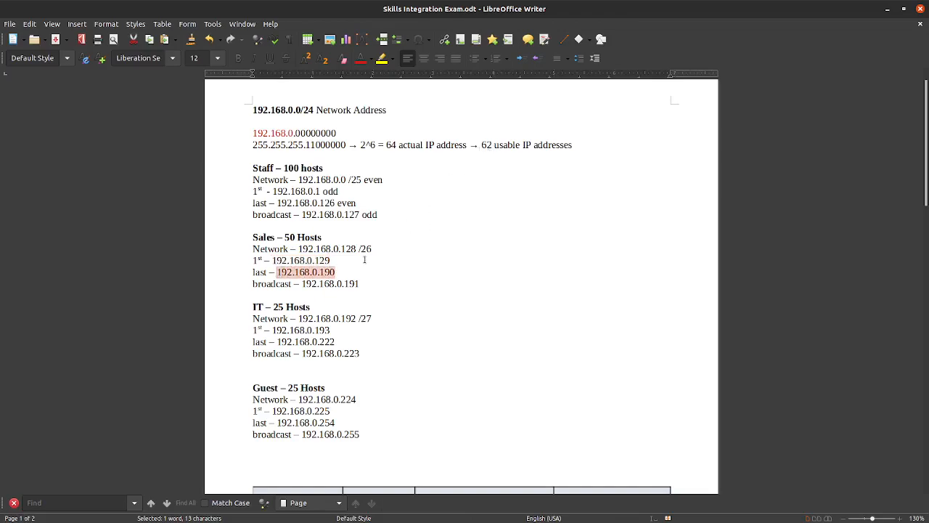
left_click_drag(341, 248, 359, 249)
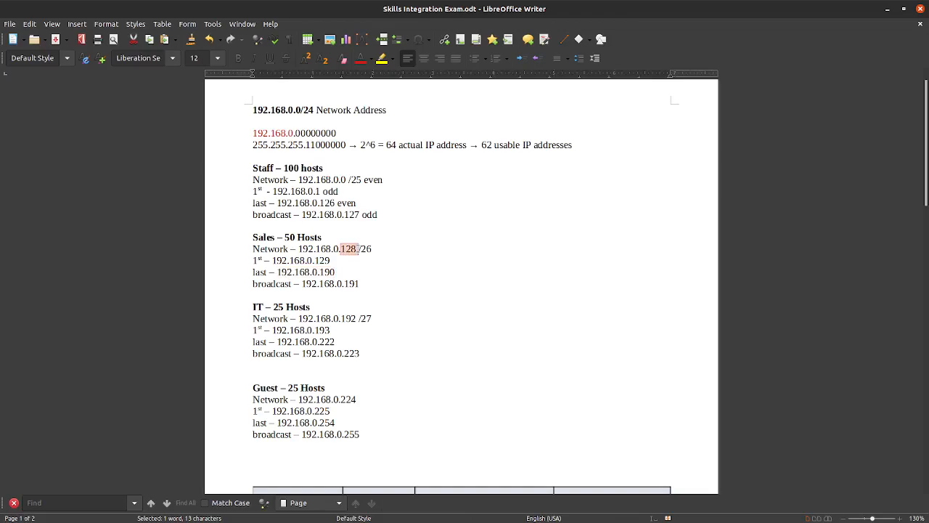
left_click(356, 252)
left_click_drag(356, 249, 341, 249)
left_click_drag(335, 272, 321, 271)
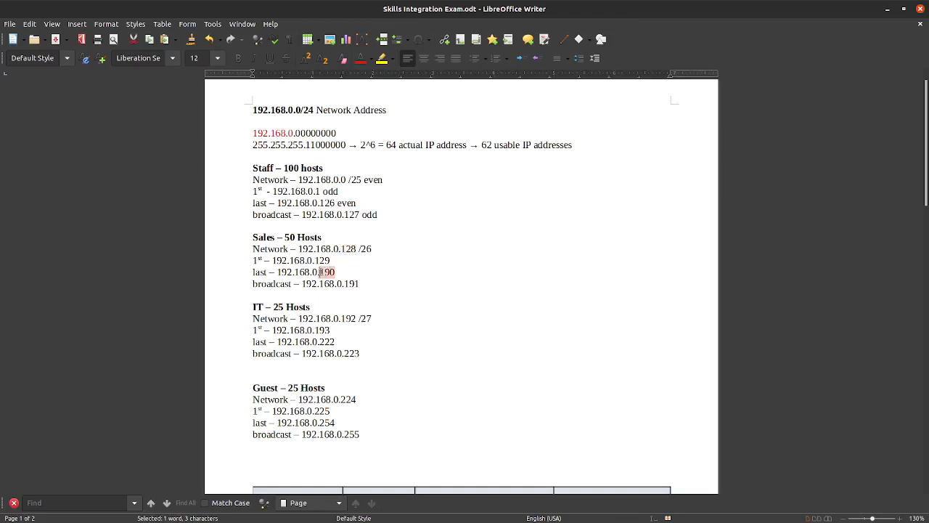
left_click_drag(359, 284, 346, 283)
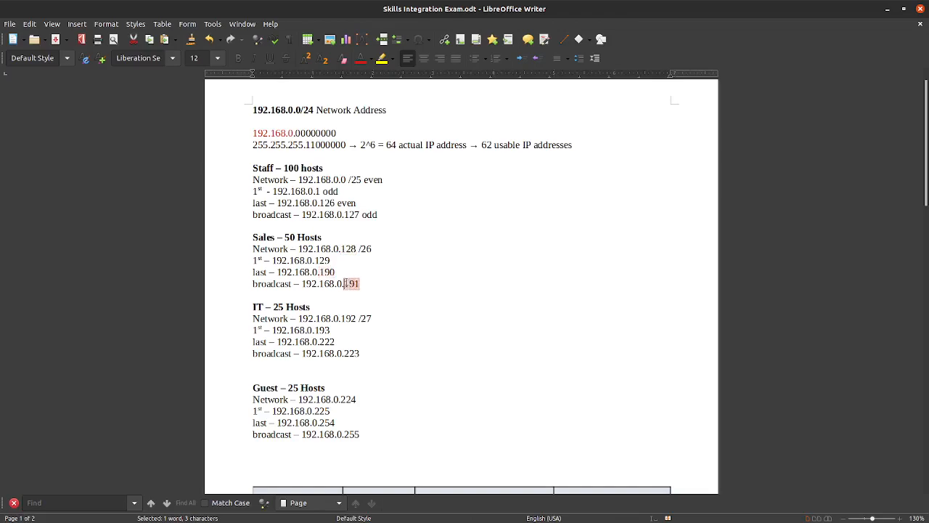
left_click(336, 274)
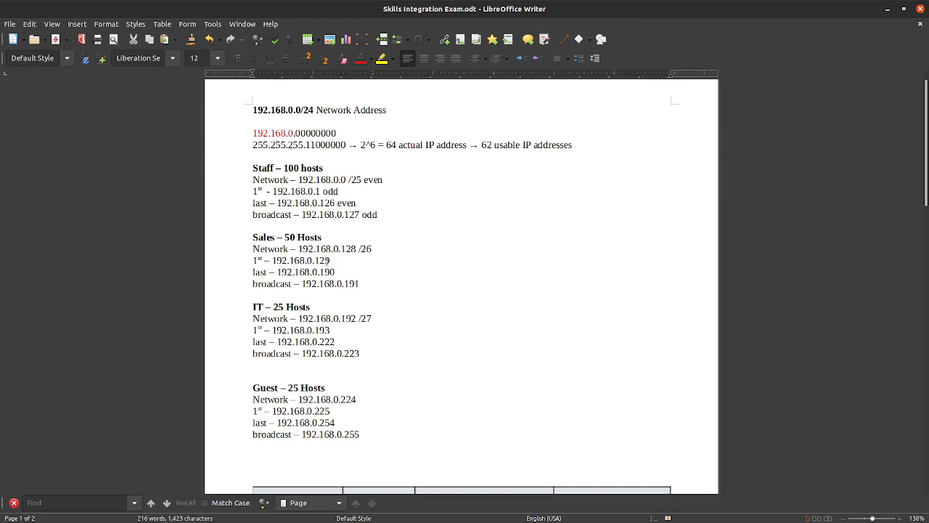
left_click_drag(311, 306, 254, 307)
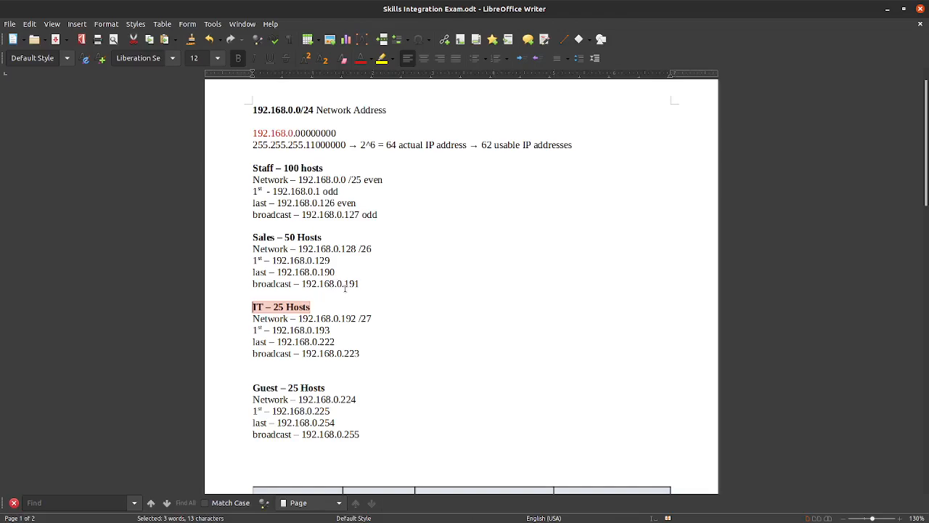
left_click(356, 283)
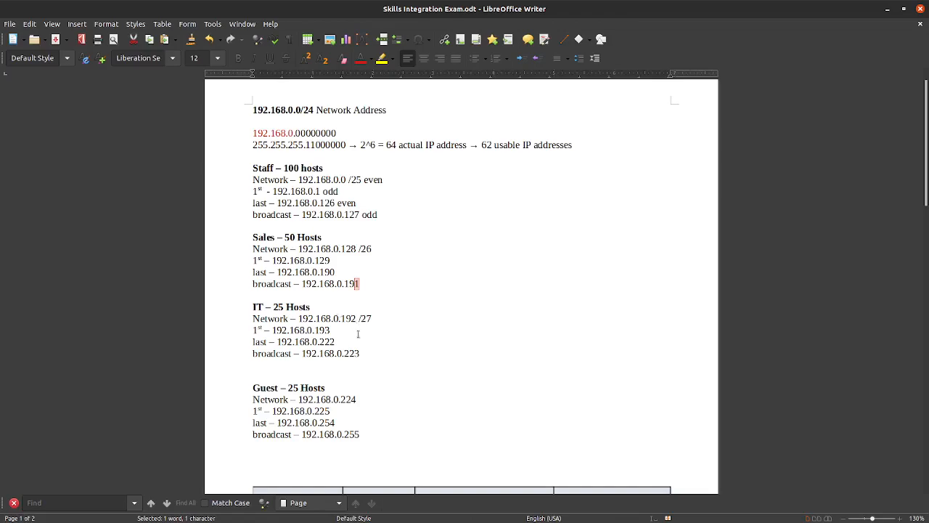
left_click_drag(330, 309, 273, 306)
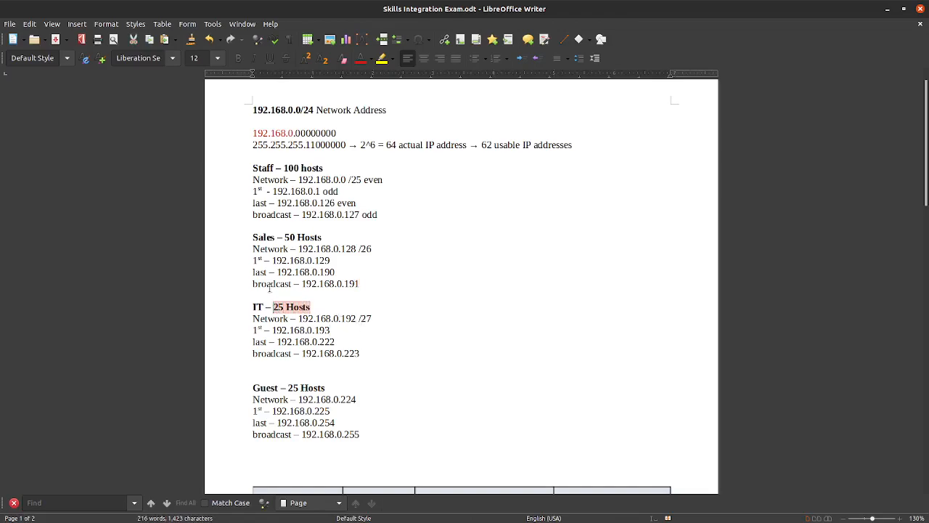
left_click(316, 145)
Step: Set the next mask bit to 1 and change the line to 2^5 = 32 actual, 30 usable addresses
type("1")
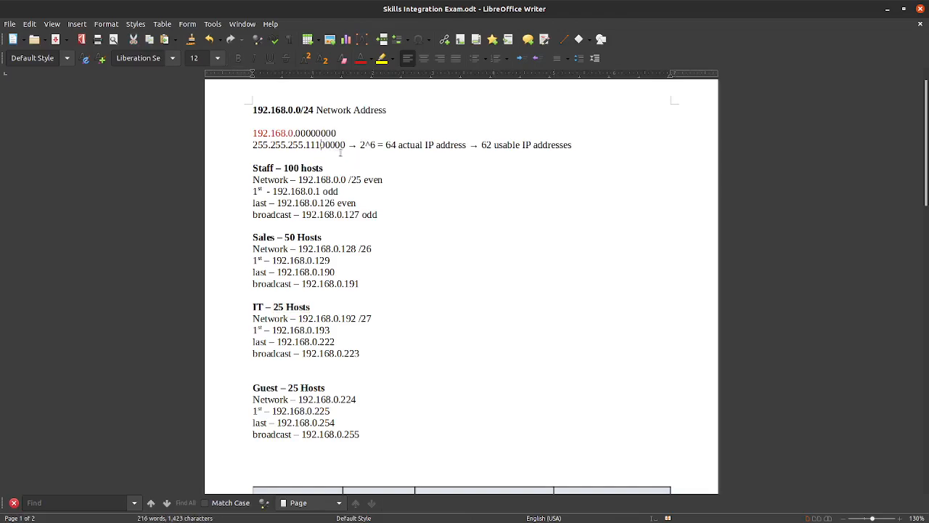
double_click(372, 145)
type("5")
double_click(392, 145)
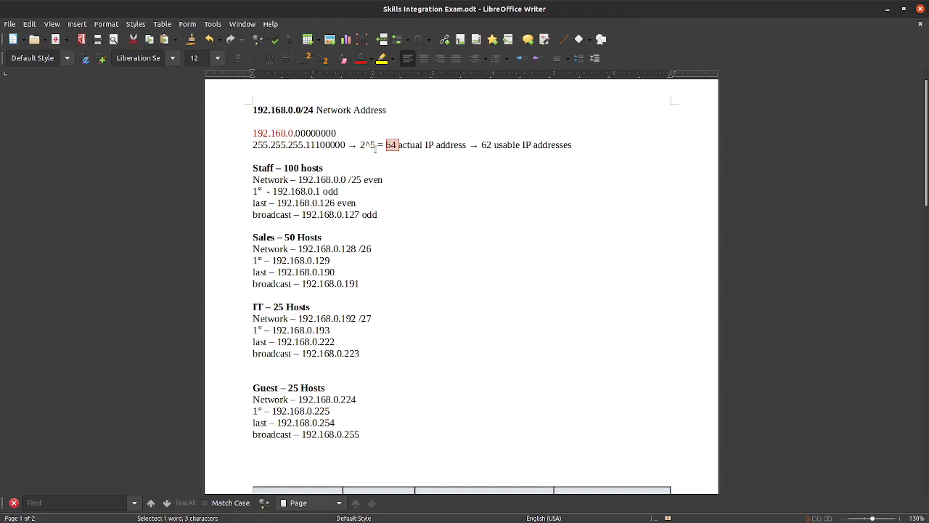
key("BackSpace")
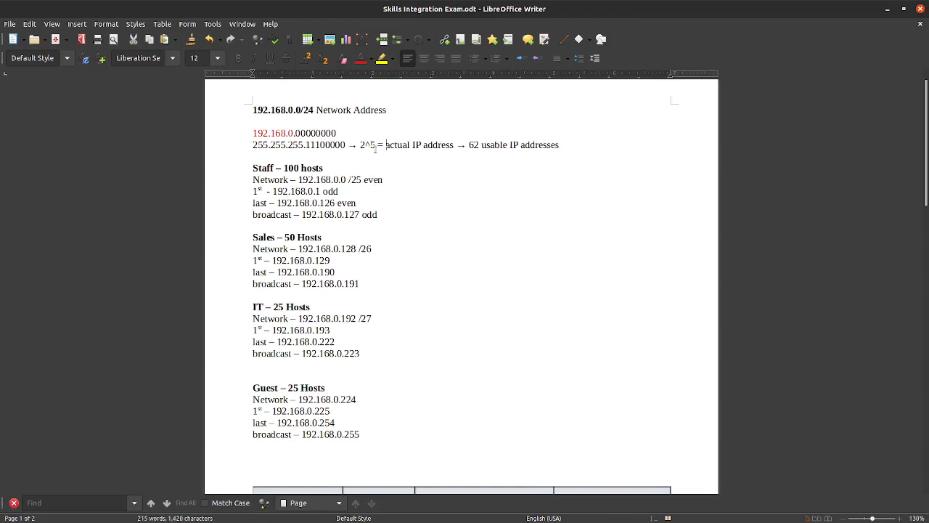
type("32")
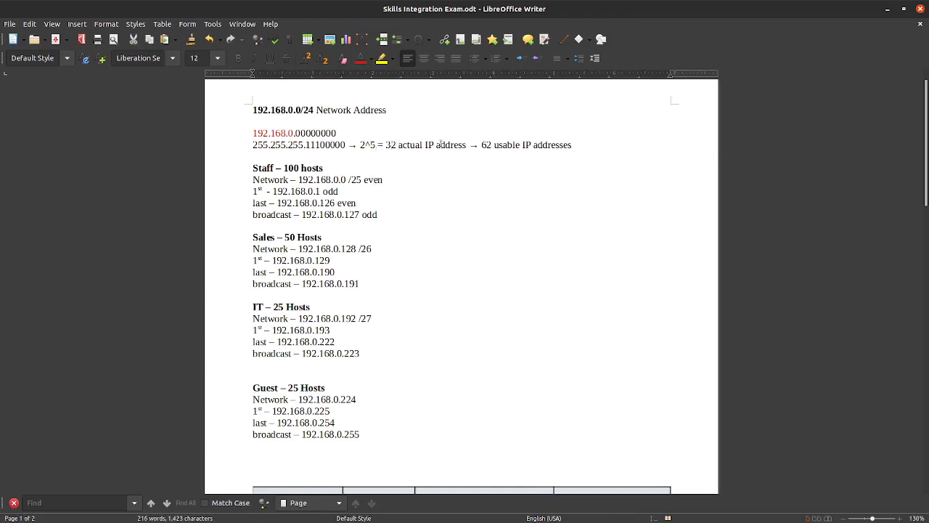
left_click_drag(493, 145, 481, 145)
type("30")
Step: Highlight the IT block's /27 prefix, first address 192.168.0.193 and last address ending .222
left_click_drag(372, 318, 358, 318)
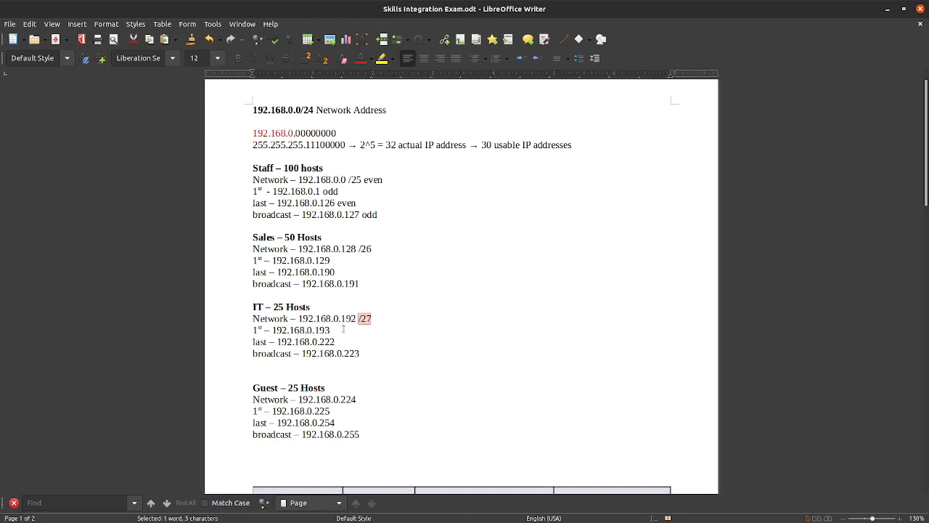
left_click_drag(331, 331, 314, 330)
left_click_drag(340, 318, 356, 319)
left_click(333, 341)
mouse_move(334, 342)
left_mouse_down()
mouse_move(320, 341)
mouse_move(359, 353)
mouse_move(344, 353)
left_mouse_up()
left_click(373, 350)
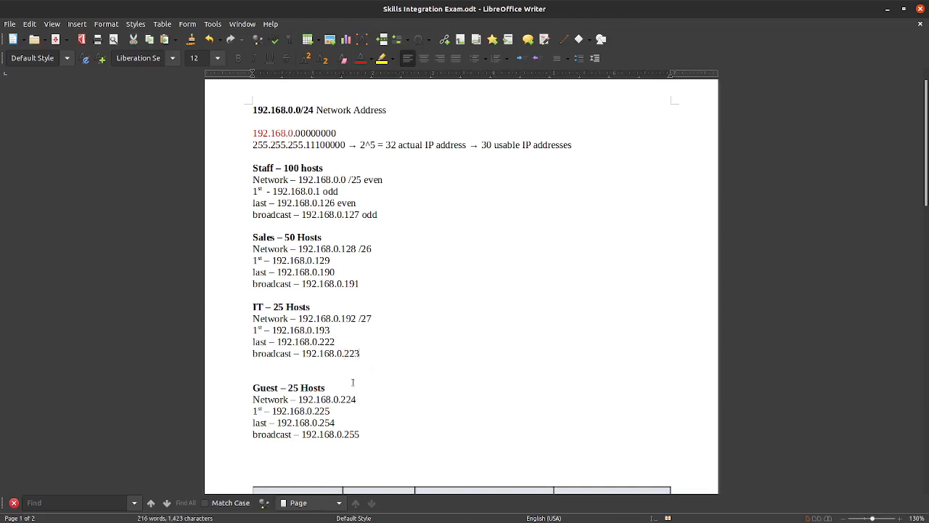
Step: Check the Guest 25-host requirement and append /27 to the Guest network address 192.168.0.224
scroll(386, 371, "down", 2)
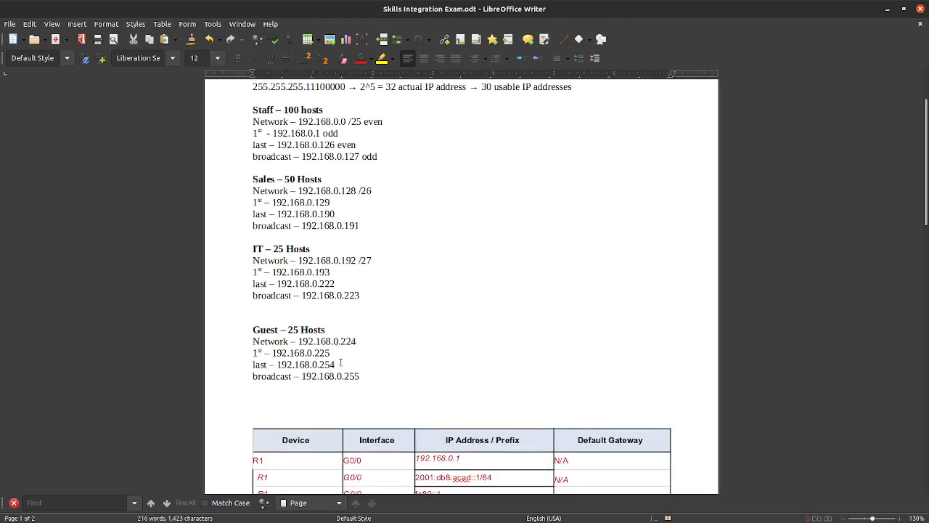
scroll(338, 360, "up", 2)
left_click_drag(325, 388, 289, 389)
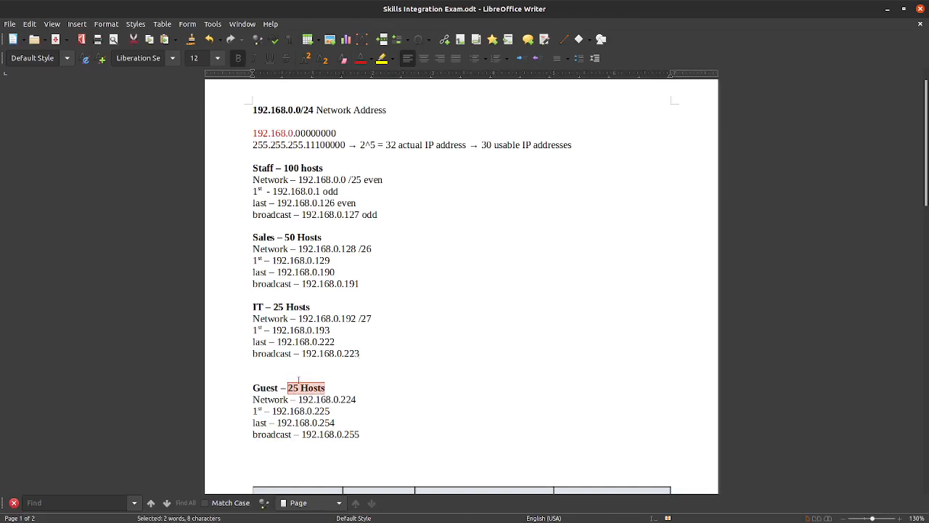
left_click(360, 400)
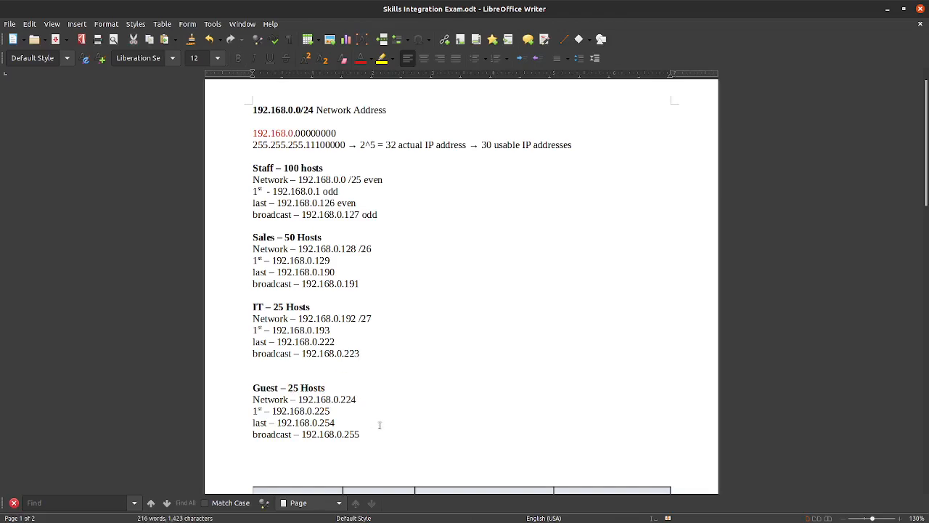
type("/27")
Step: Point out the .224 Guest network address and the first host address .225
scroll(342, 316, "down", 2)
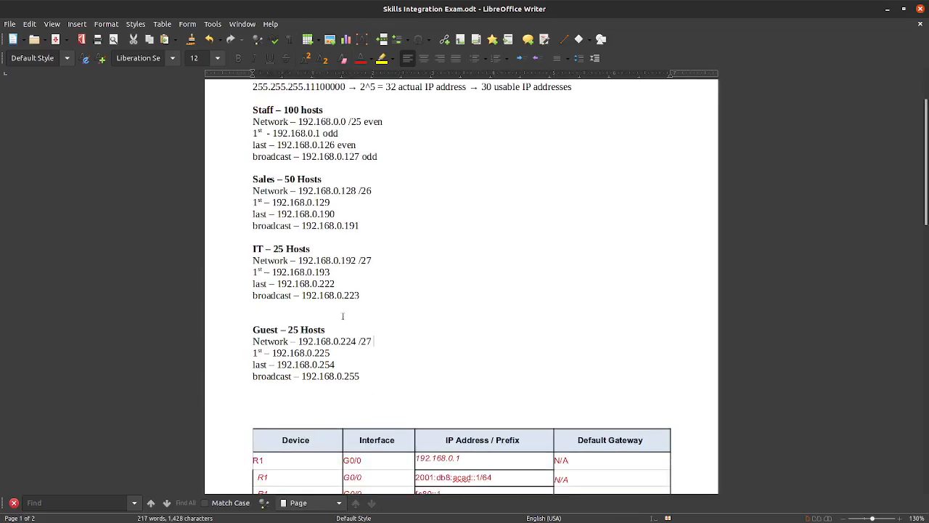
left_click_drag(355, 341, 341, 341)
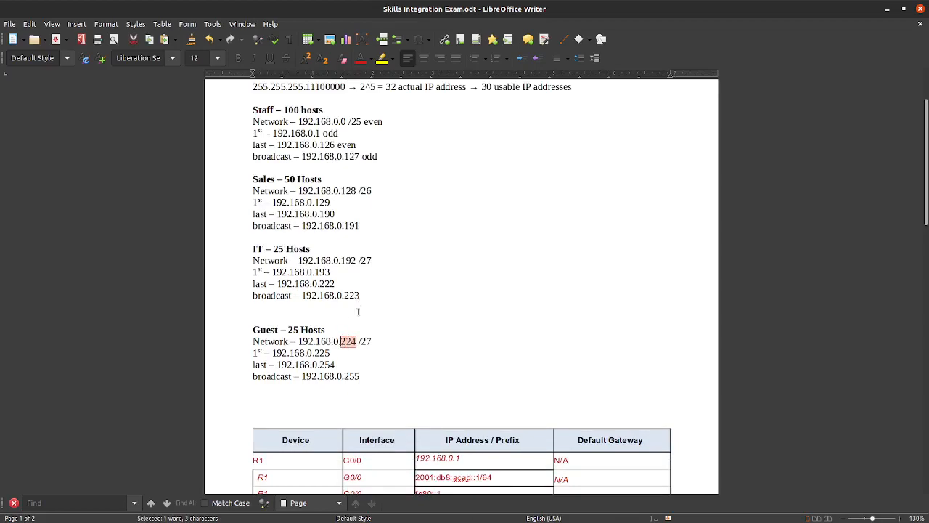
scroll(353, 351, "up", 1)
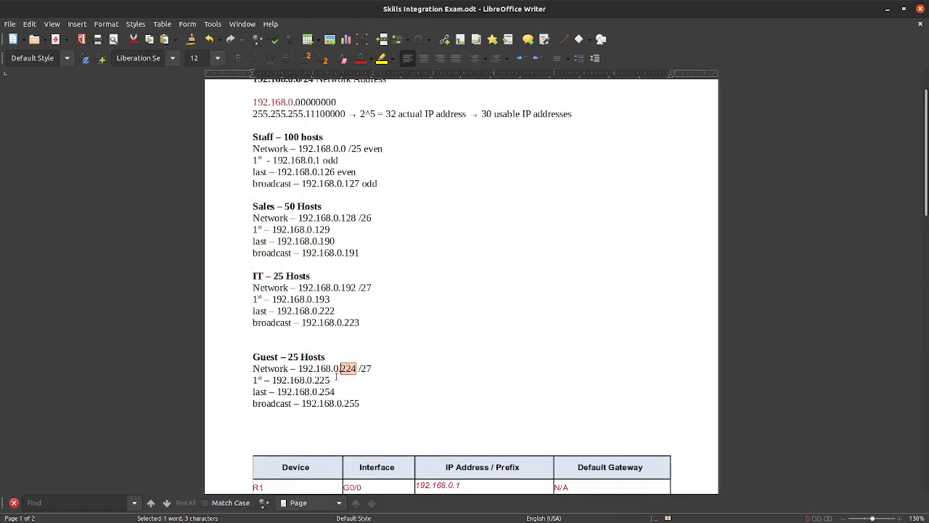
left_click(356, 368)
left_click_drag(354, 368, 324, 381)
left_click(330, 381)
left_click(328, 380)
Step: Highlight the Guest /27 prefix, last address .254 and broadcast address .255
scroll(367, 340, "up", 2)
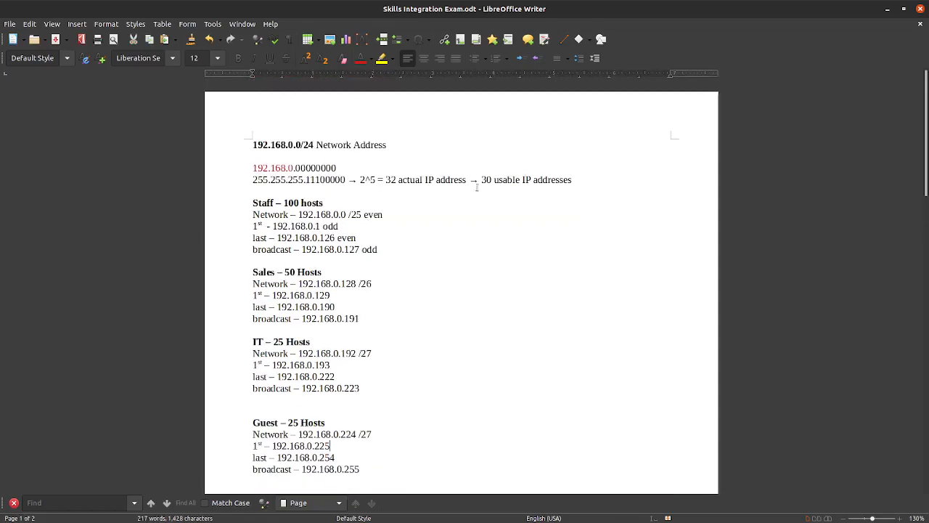
scroll(409, 348, "down", 3)
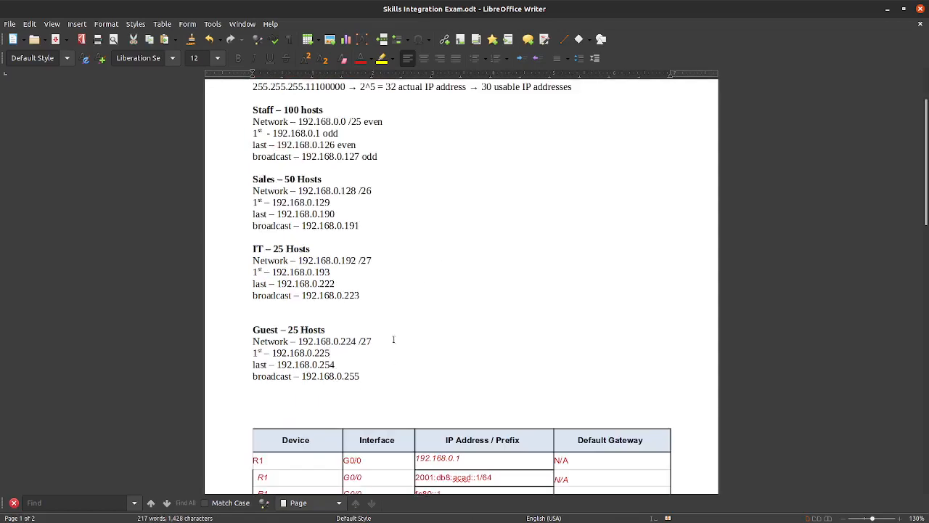
left_click_drag(377, 339, 360, 341)
scroll(418, 290, "up", 2)
scroll(430, 239, "down", 2)
scroll(432, 235, "up", 2)
scroll(429, 274, "down", 2)
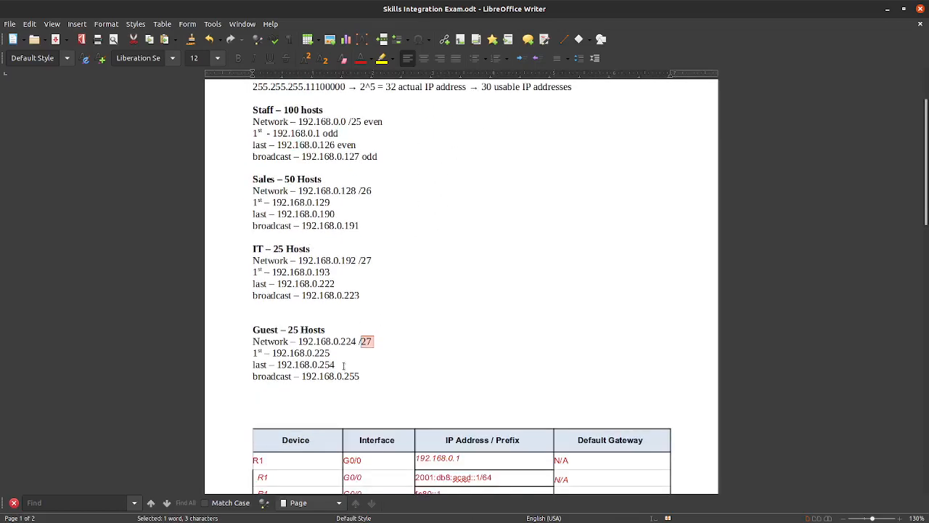
left_click_drag(356, 341, 320, 364)
left_click_drag(369, 376, 344, 375)
left_click(335, 364)
left_click_drag(334, 365, 356, 376)
scroll(359, 373, "down", 2)
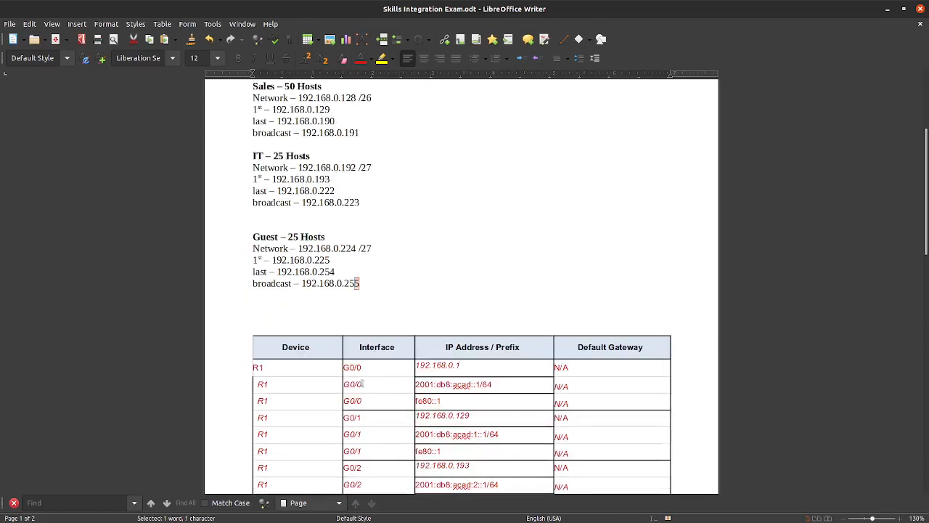
scroll(360, 370, "up", 2)
left_click(368, 312)
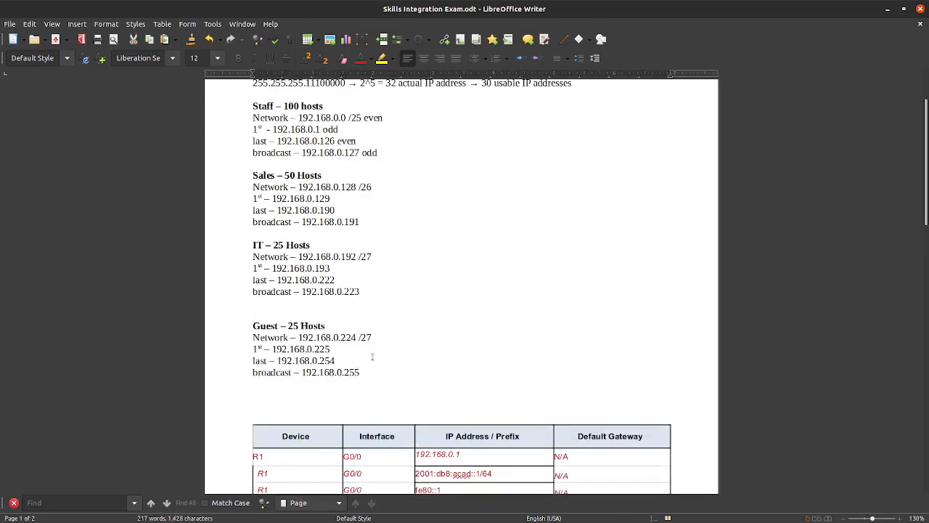
scroll(373, 341, "up", 3)
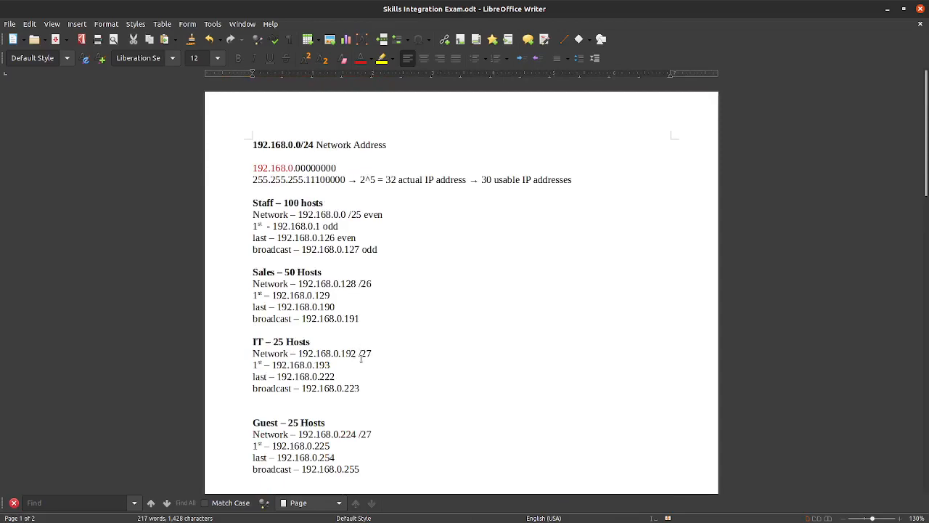
scroll(360, 358, "down", 6)
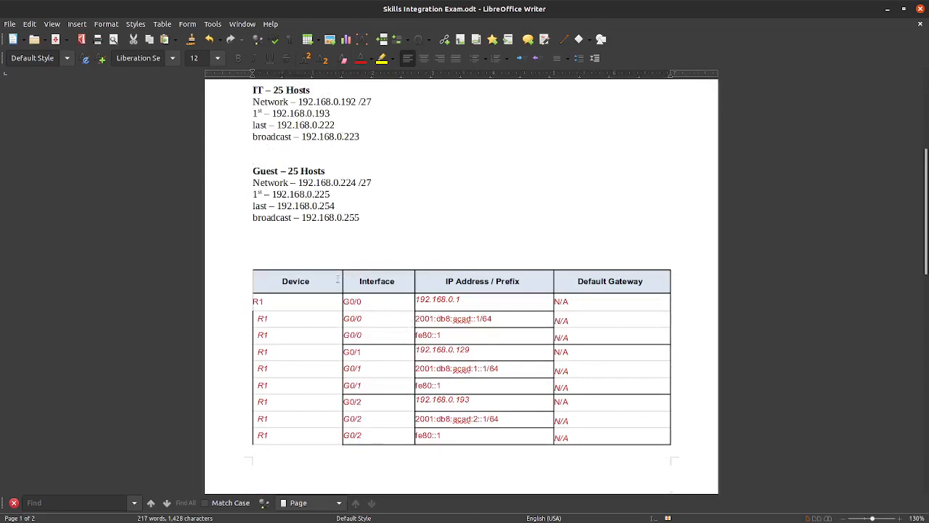
scroll(344, 268, "down", 4)
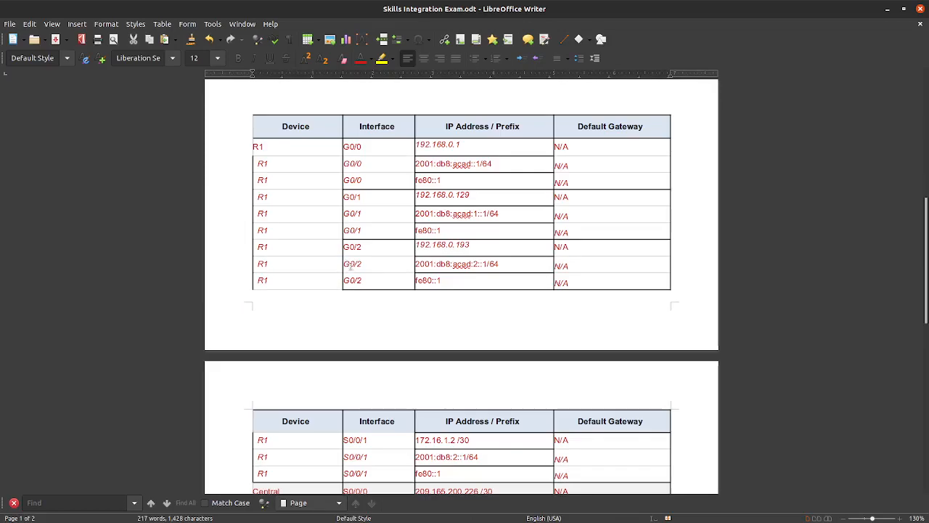
scroll(338, 254, "up", 2)
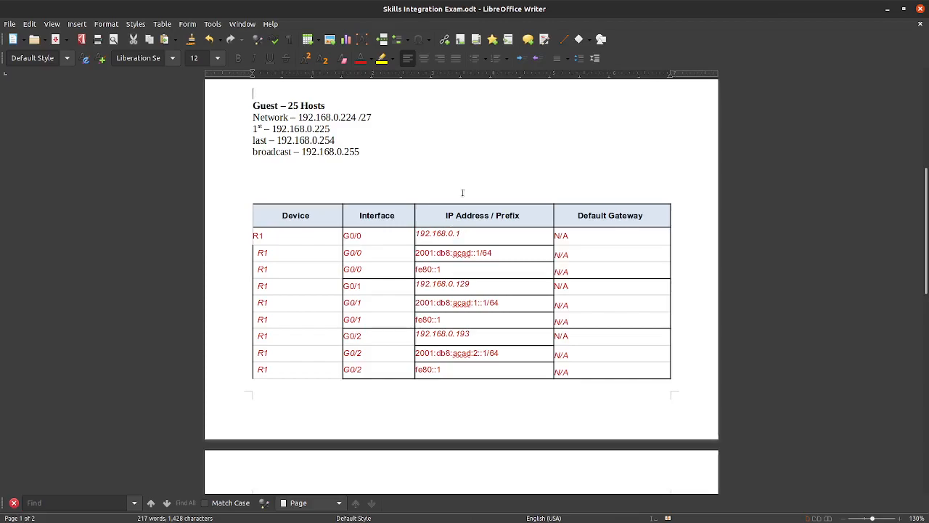
scroll(410, 174, "up", 2)
scroll(411, 180, "down", 3)
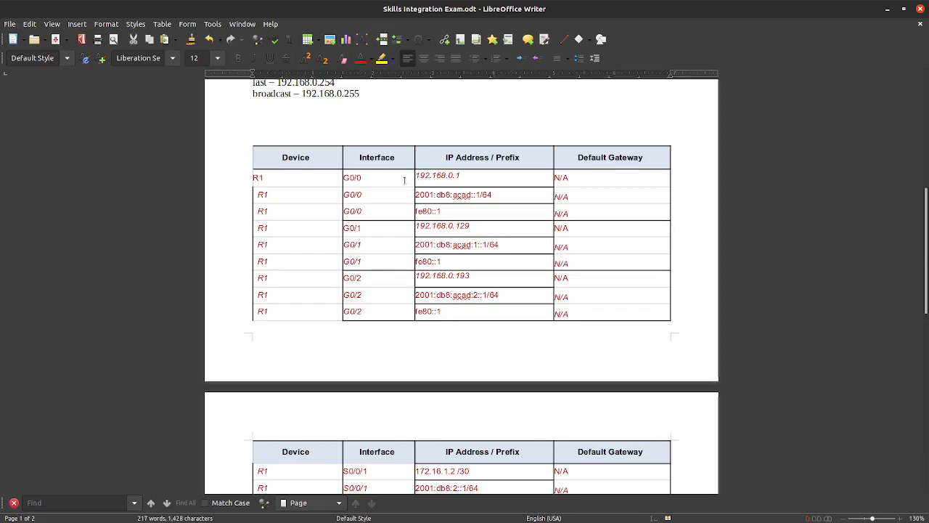
scroll(398, 173, "down", 1)
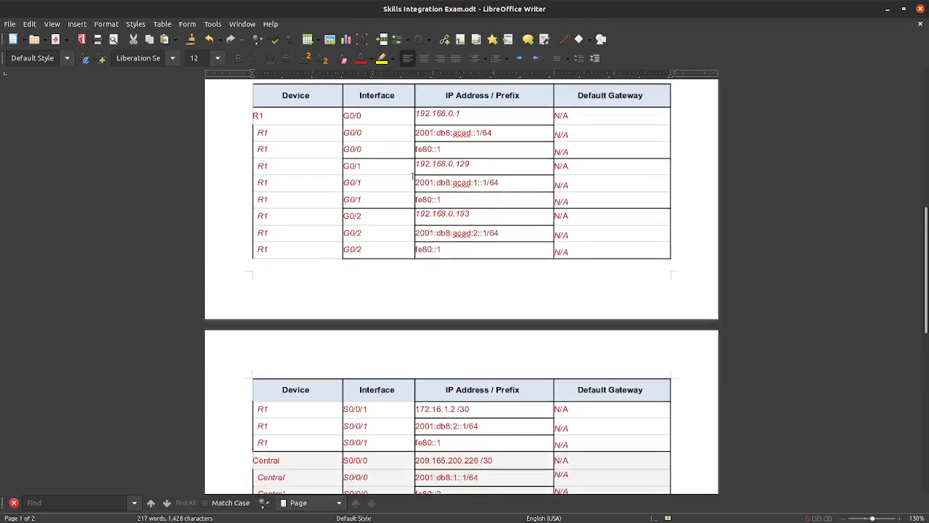
scroll(422, 173, "up", 1)
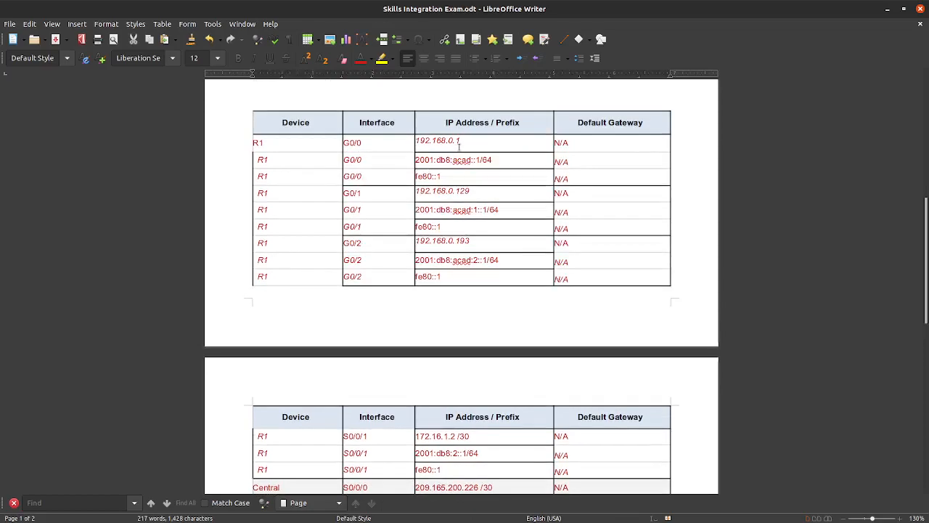
scroll(461, 149, "up", 1)
scroll(462, 167, "up", 10)
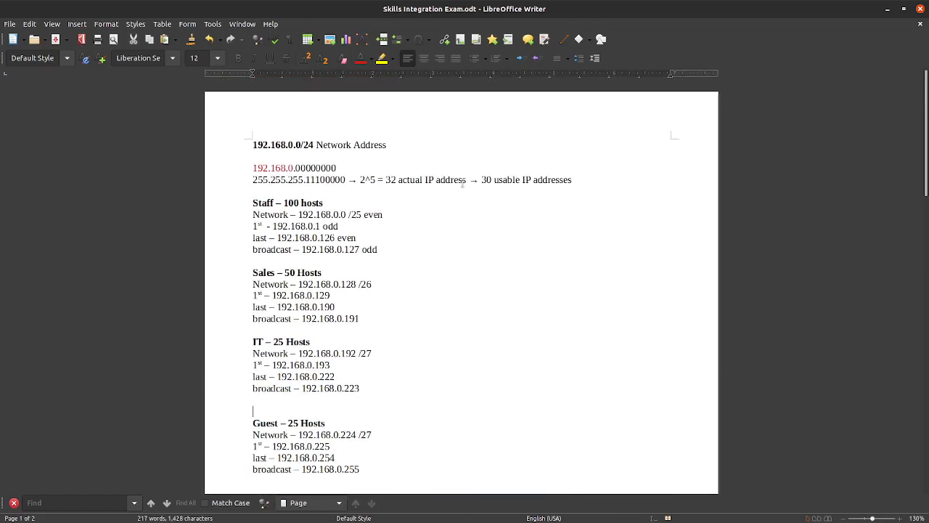
scroll(450, 196, "down", 7)
scroll(370, 348, "up", 6)
scroll(333, 161, "down", 2)
scroll(323, 162, "down", 2)
scroll(325, 126, "down", 6)
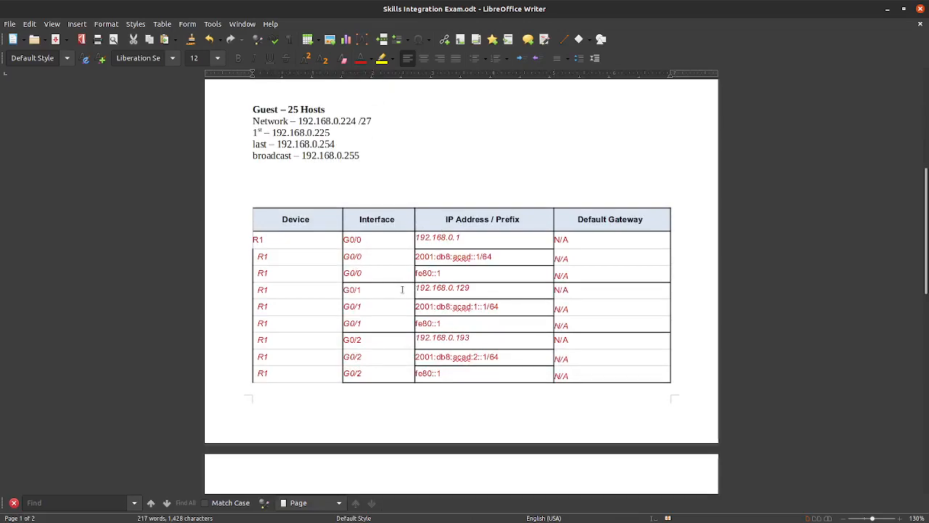
scroll(377, 276, "down", 5)
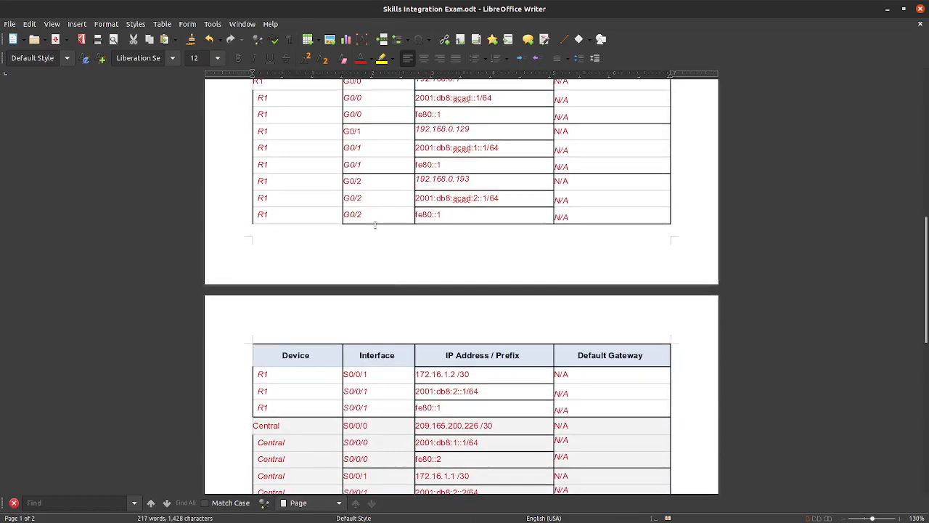
scroll(369, 244, "down", 2)
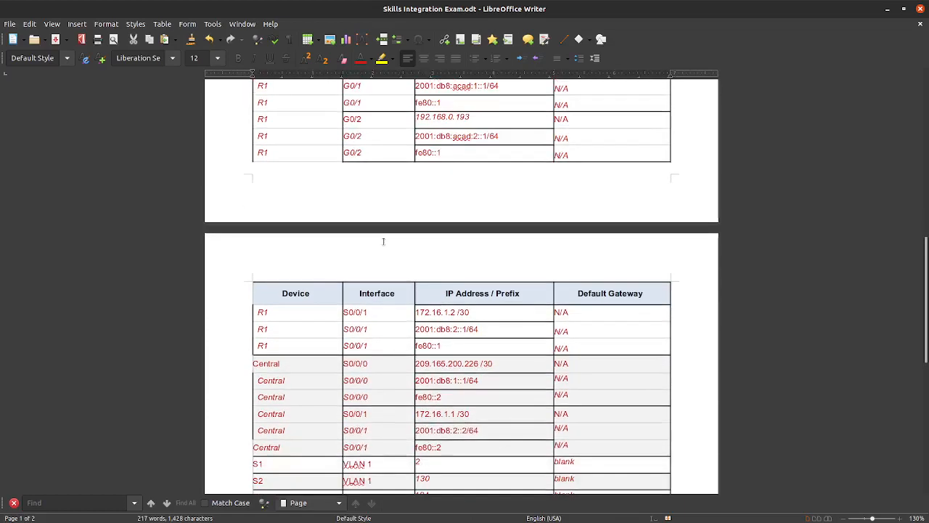
scroll(380, 245, "down", 2)
scroll(375, 267, "down", 1)
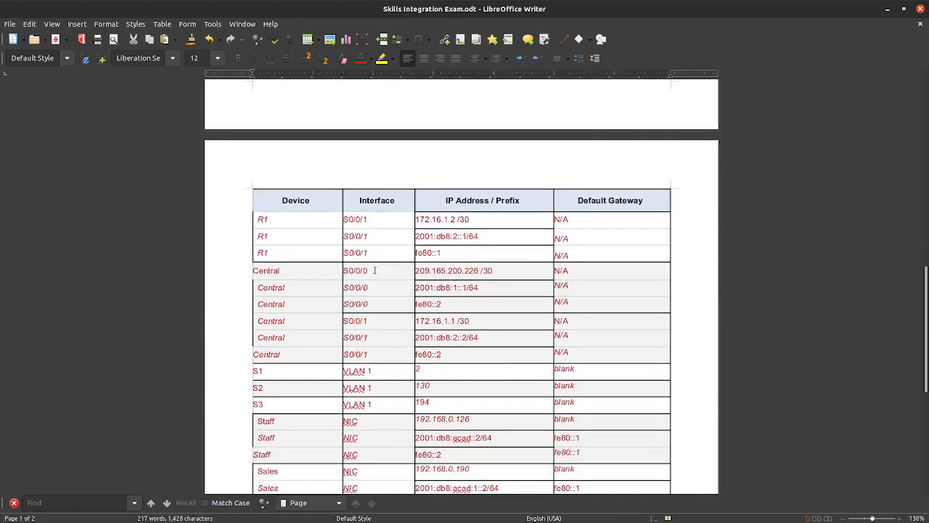
scroll(371, 266, "up", 1)
scroll(371, 267, "up", 1)
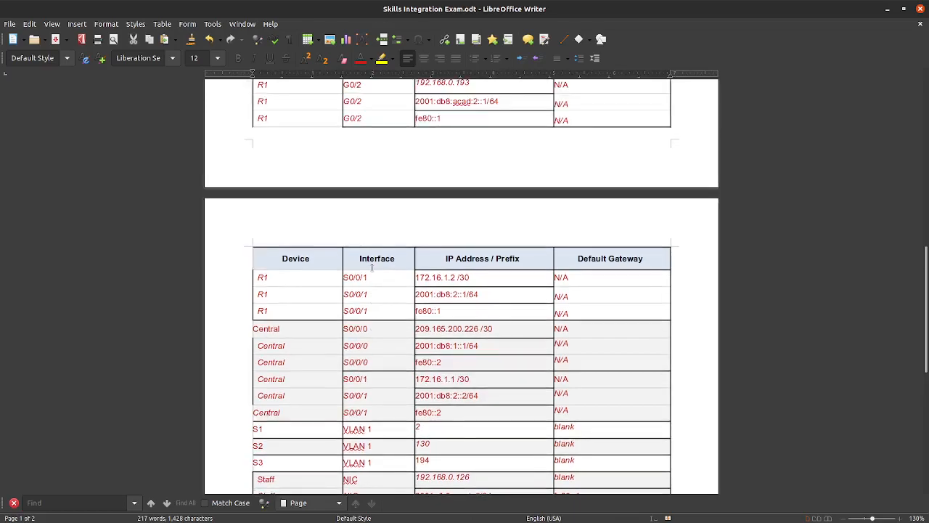
scroll(369, 270, "down", 6)
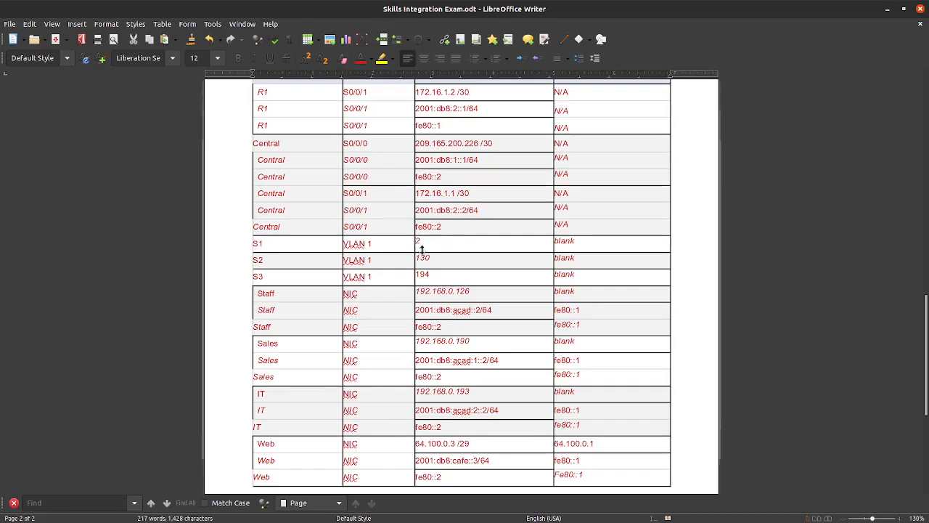
Step: Type the 192.168.0. prefix into the S1 address cell, giving 192.168.0.2
left_click(417, 244)
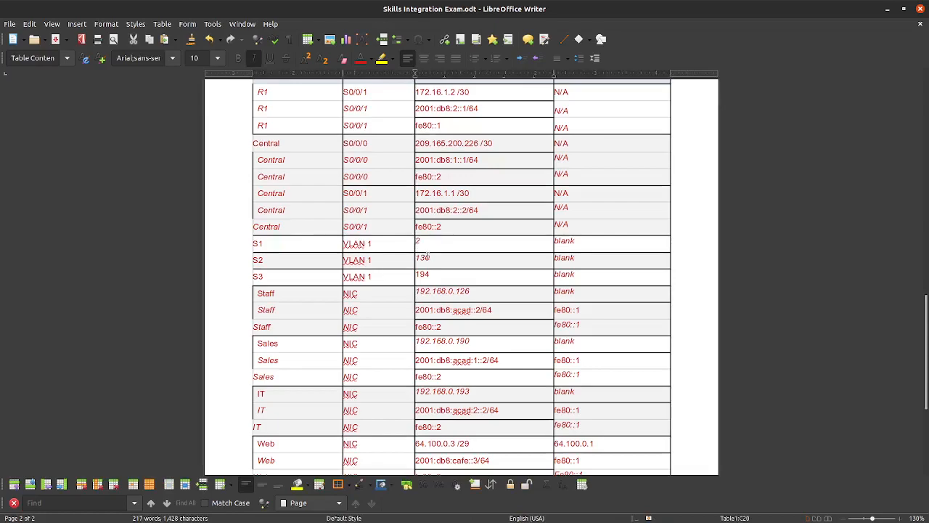
type("1922")
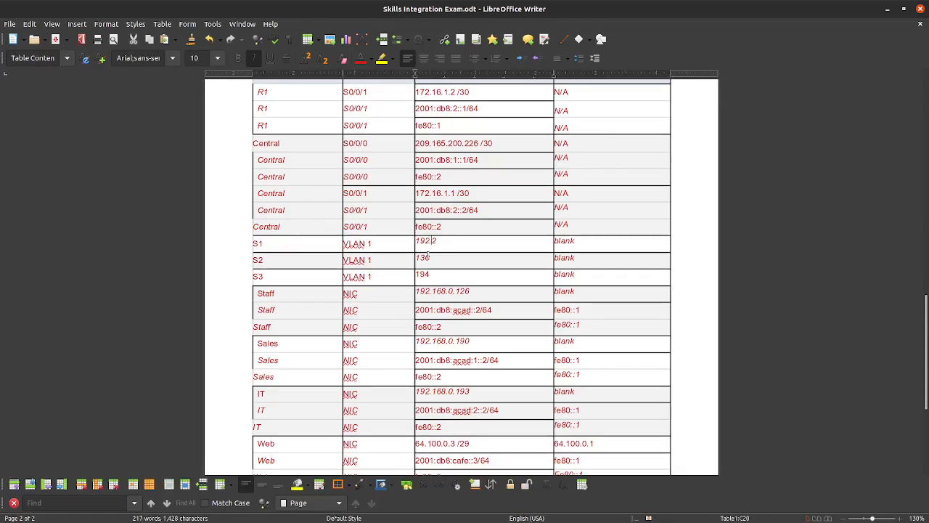
type(".0.")
Step: Copy the 192.168.0. prefix into the S2 and S3 cells, giving 192.168.0.130 and 192.168.0.194
left_click_drag(456, 241, 416, 241)
right_click(436, 247)
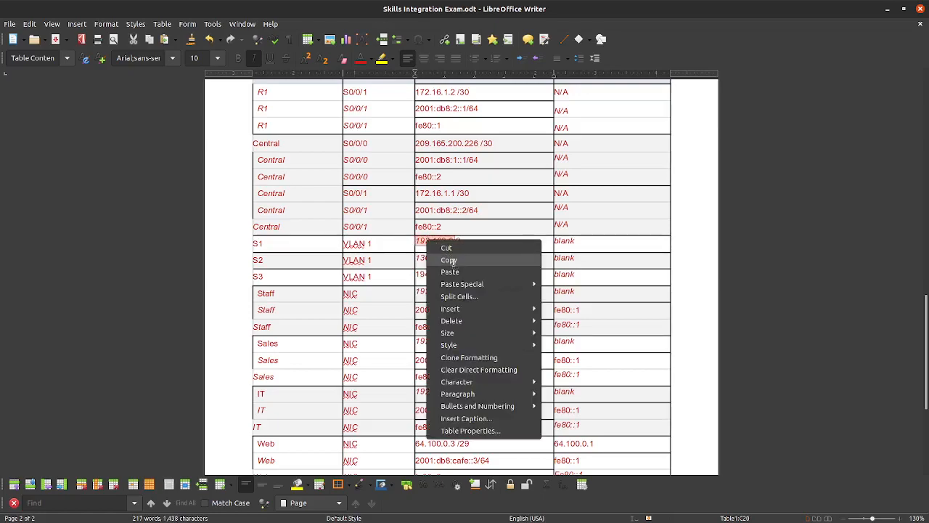
left_click(449, 260)
left_click(417, 259)
key("ctrl+v")
left_click(417, 274)
key("ctrl+v")
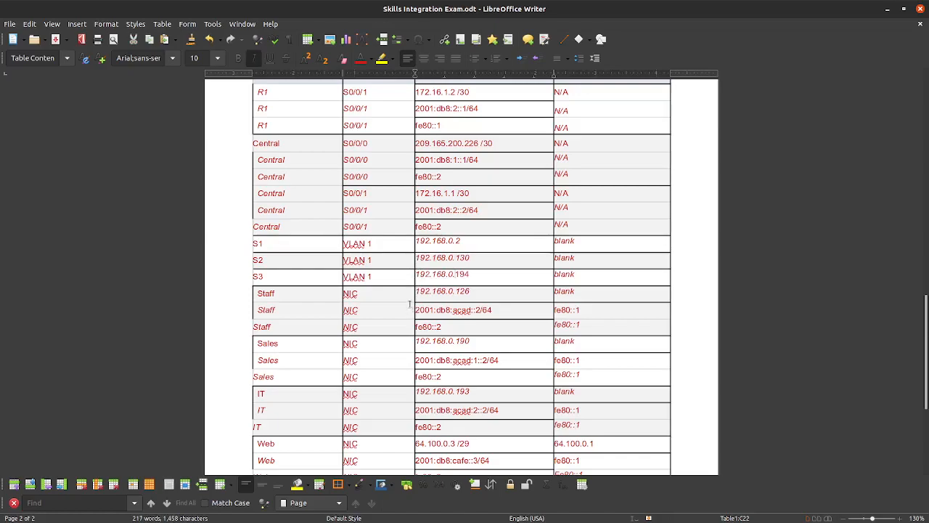
Step: Review the notes, highlighting the Staff PC 192.168.0.126 and Sales PC 192.168.0.190 addresses
scroll(496, 229, "down", 1)
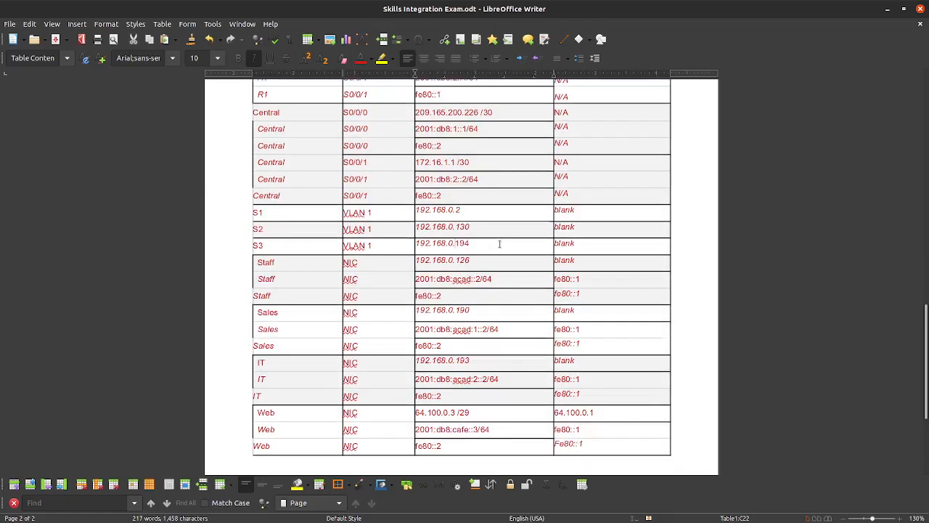
scroll(511, 248, "up", 1)
scroll(517, 253, "down", 1)
scroll(397, 221, "down", 2)
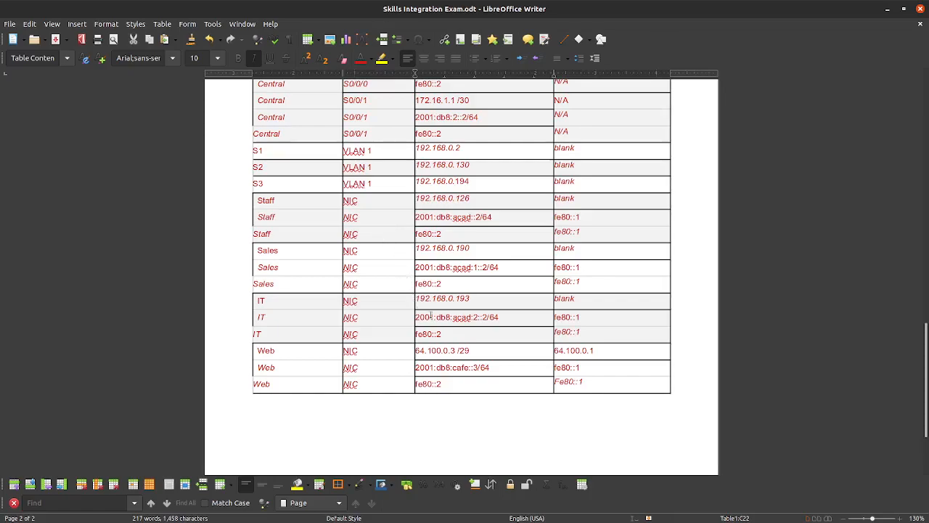
scroll(387, 305, "up", 7)
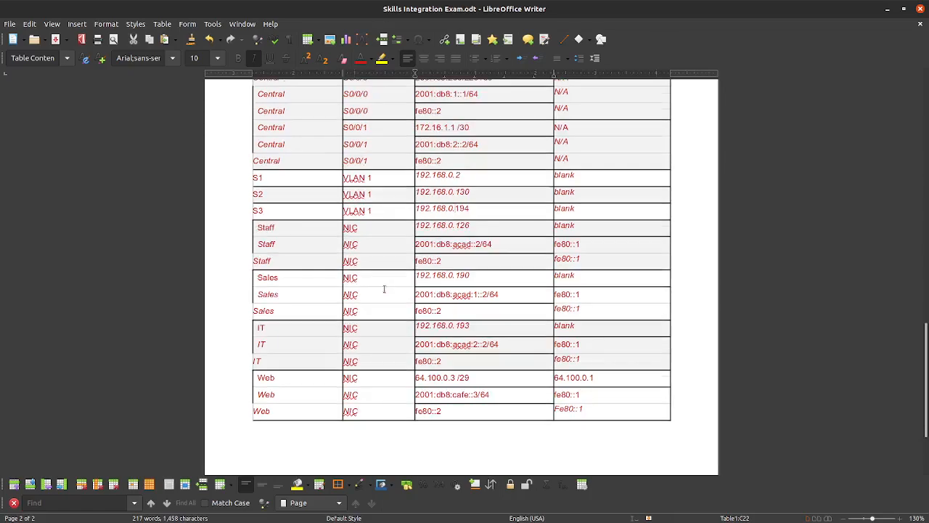
scroll(396, 312, "up", 12)
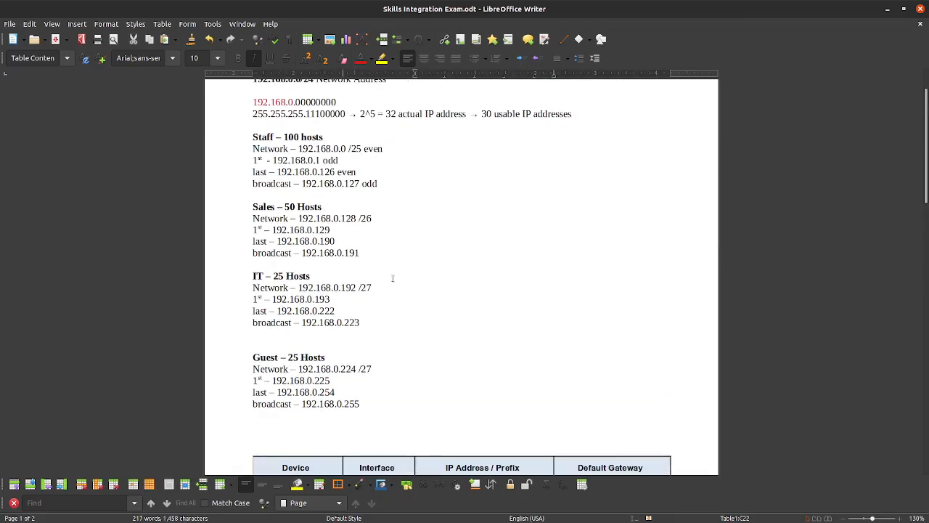
scroll(377, 239, "up", 1)
scroll(367, 218, "down", 15)
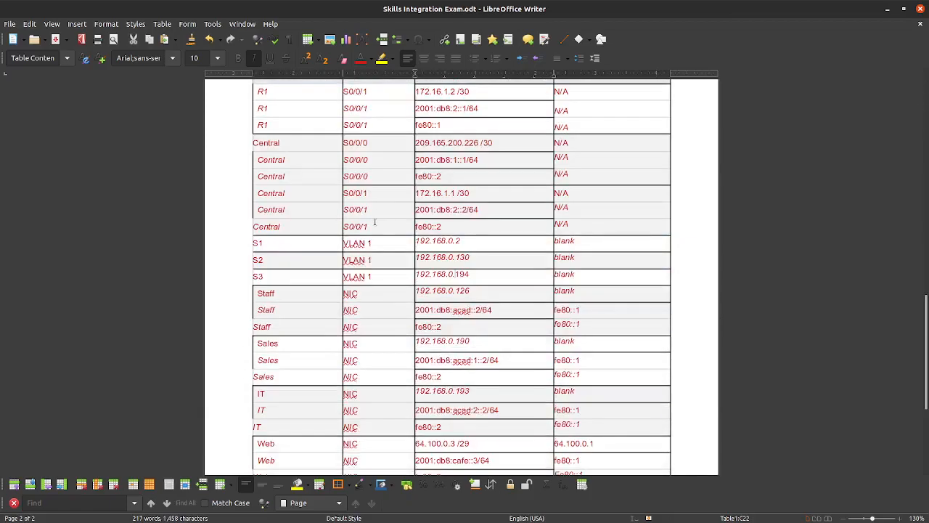
left_click_drag(472, 167, 419, 167)
left_click_drag(476, 217, 419, 217)
left_click_drag(477, 266, 426, 268)
Step: Drag the Writer window aside to bring Packet Tracer's instructions and topology back
scroll(374, 263, "down", 3)
scroll(374, 263, "up", 20)
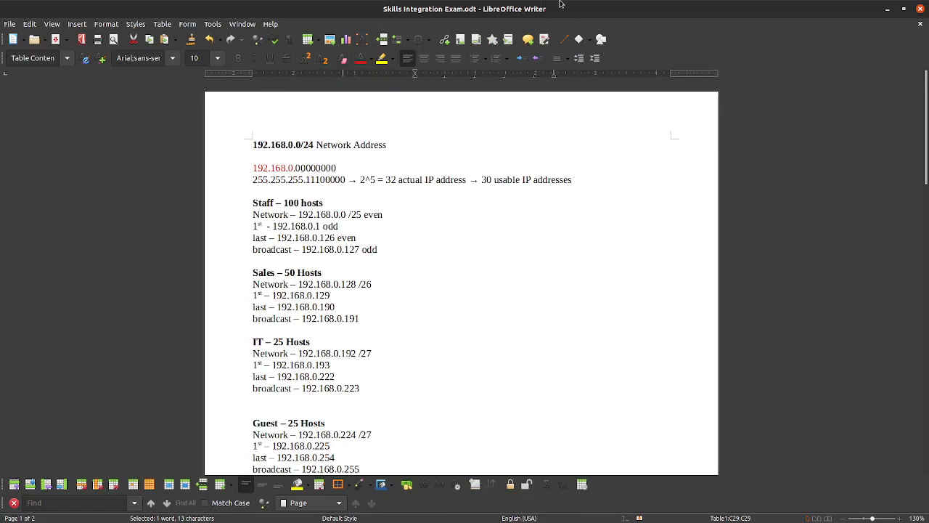
left_click_drag(546, 8, 0, 237)
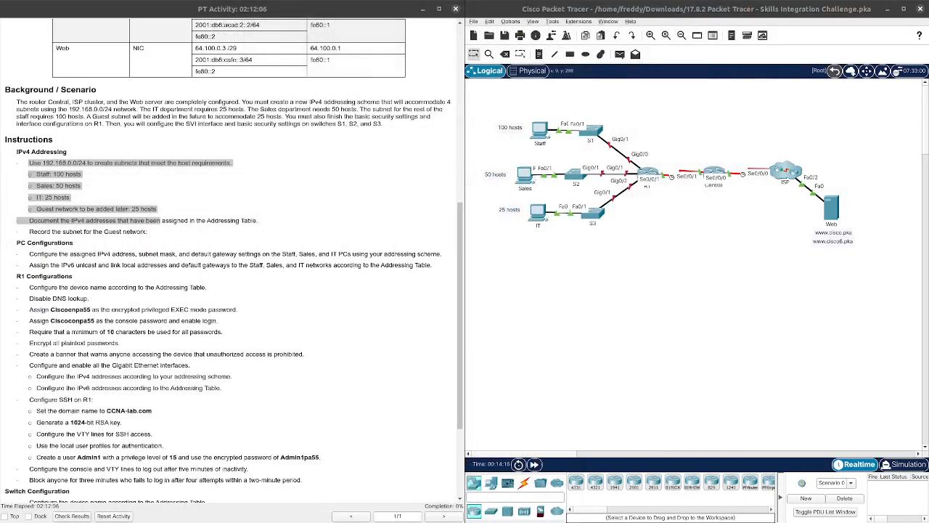
scroll(167, 221, "down", 2)
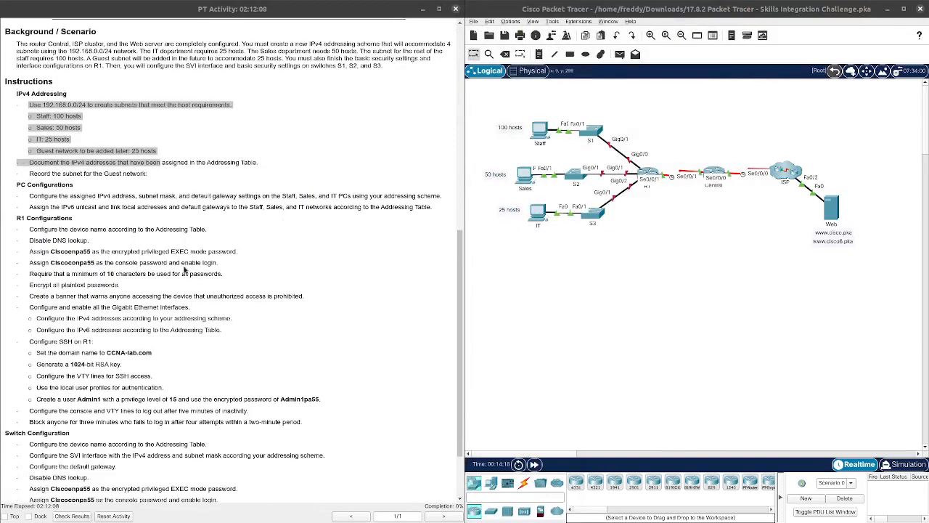
left_click(179, 231)
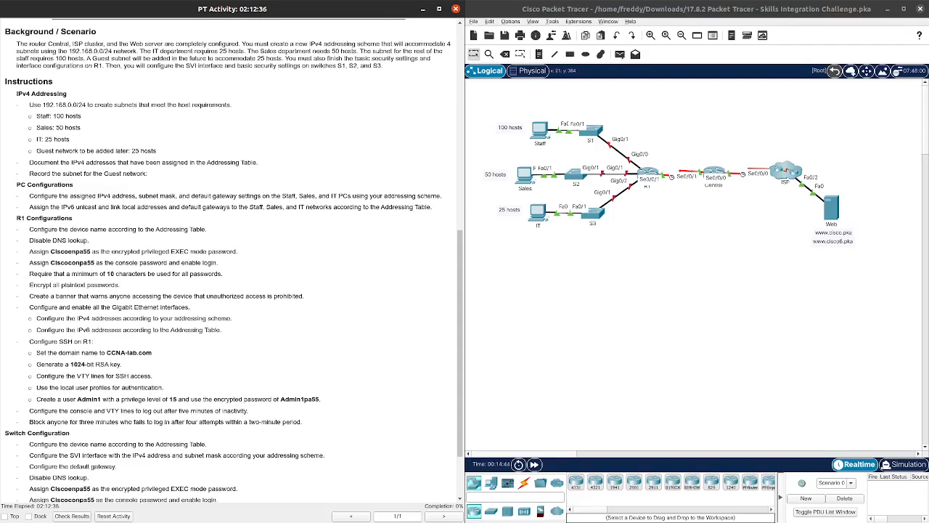
Step: Move the Writer window beside Packet Tracer, lengthen it, and scroll the addressing table to the Staff, Sales and IT rows
left_click_drag(0, 88, 238, 14)
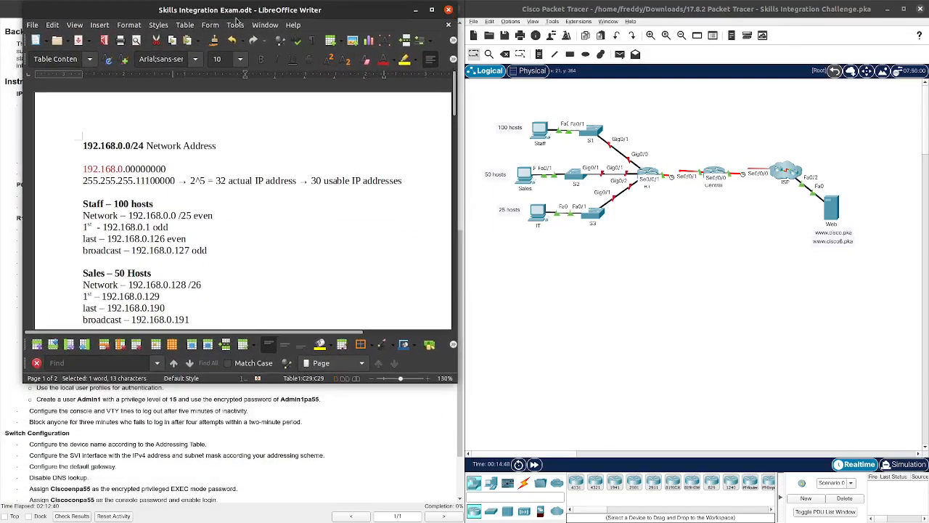
left_click_drag(245, 385, 243, 520)
scroll(221, 268, "down", 5)
scroll(221, 268, "down", 8)
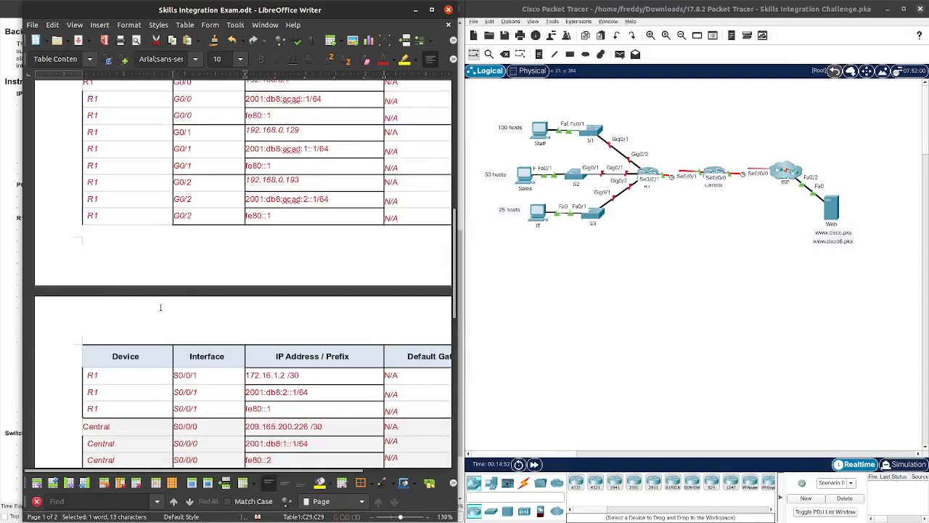
scroll(160, 307, "up", 4)
scroll(208, 308, "down", 2)
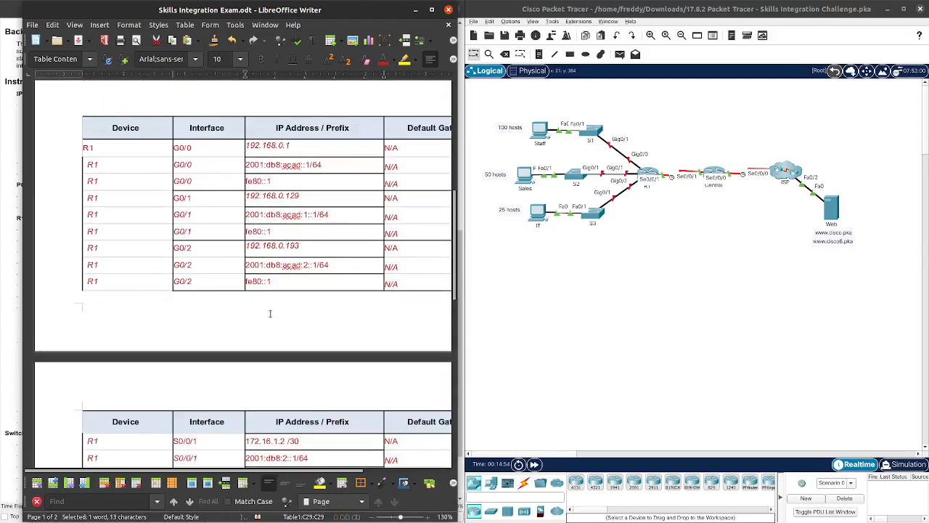
scroll(312, 291, "down", 5)
scroll(312, 290, "down", 5)
scroll(313, 290, "down", 1)
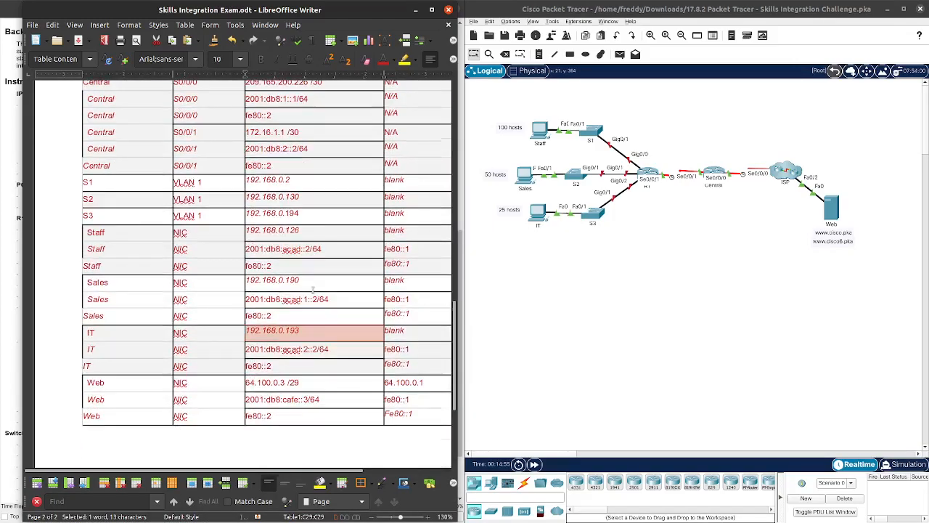
left_click(310, 349)
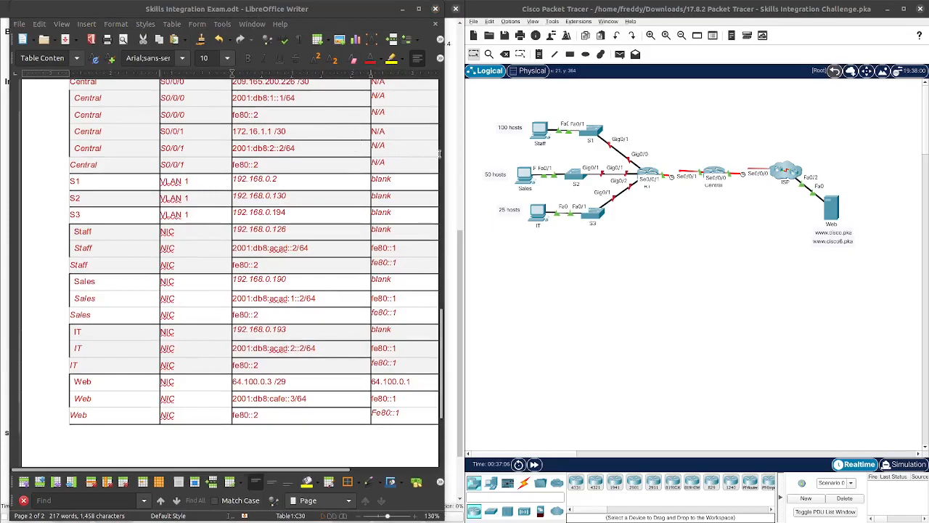
scroll(310, 181, "down", 1)
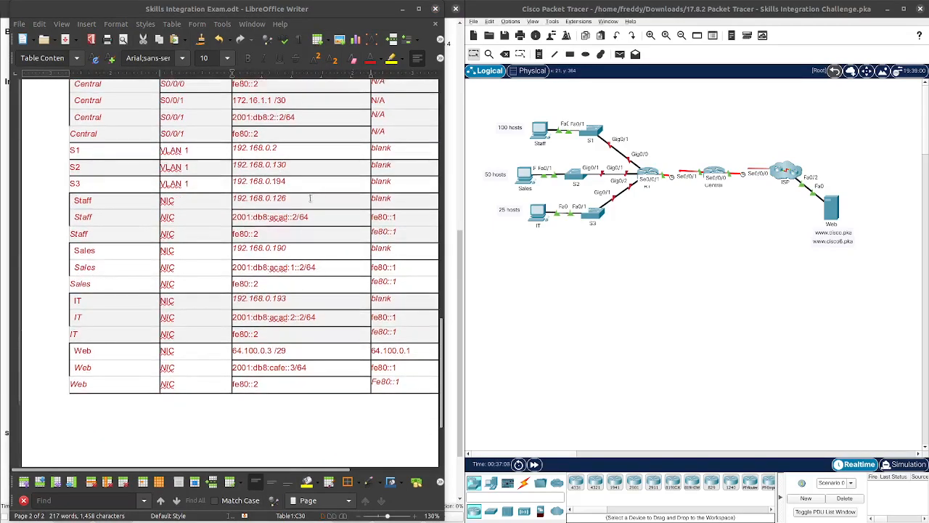
Step: Open the Staff PC's IP Configuration and enter IPv4 address 192.168.0.126
left_click(546, 129)
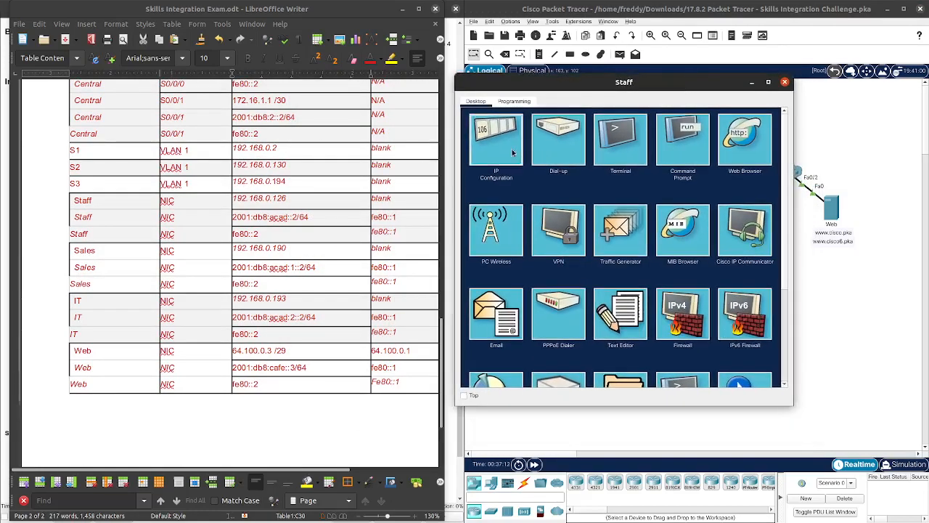
left_click(498, 141)
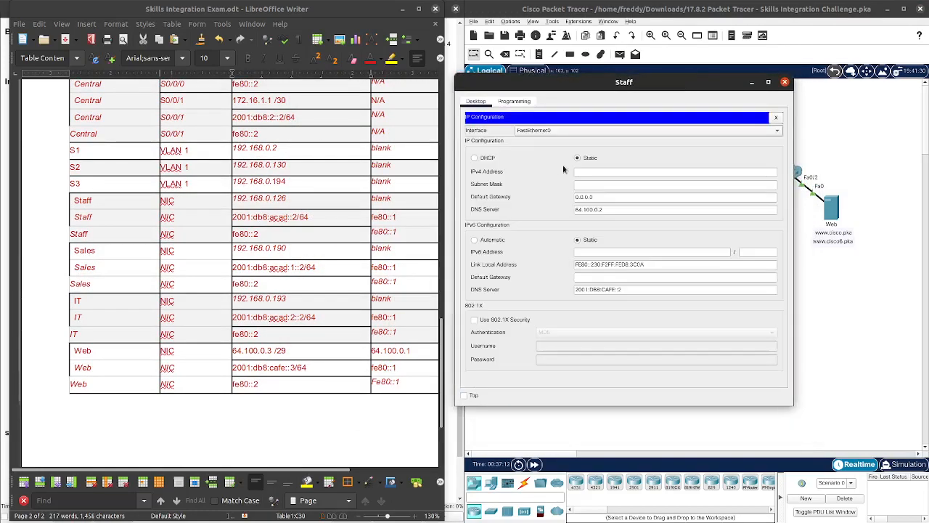
left_click(602, 172)
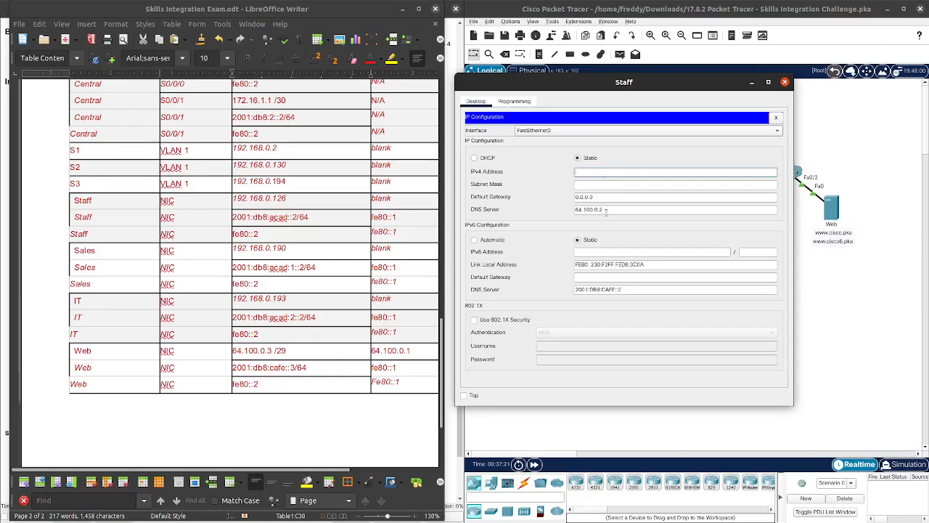
type("192.168.0.1")
type("26")
key("Tab")
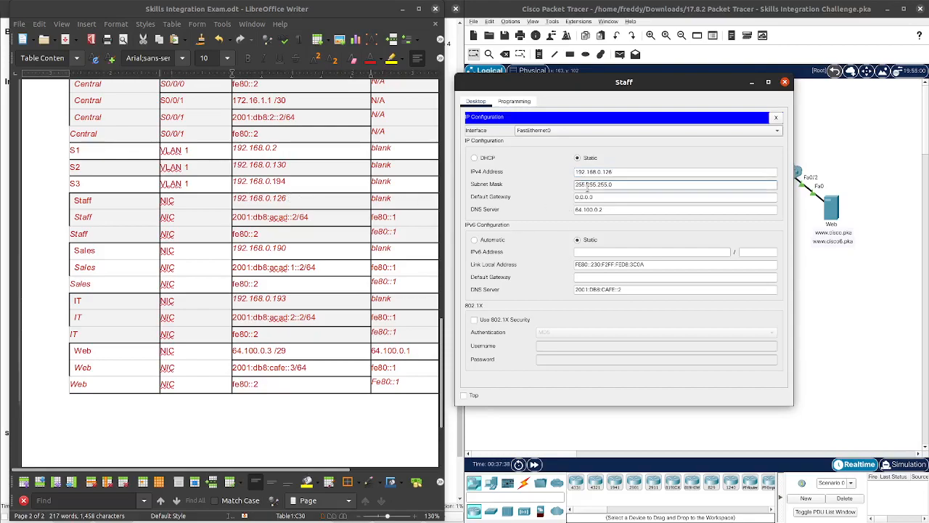
Step: Set the Staff PC's subnet mask to 255.255.255.128
scroll(395, 248, "up", 2)
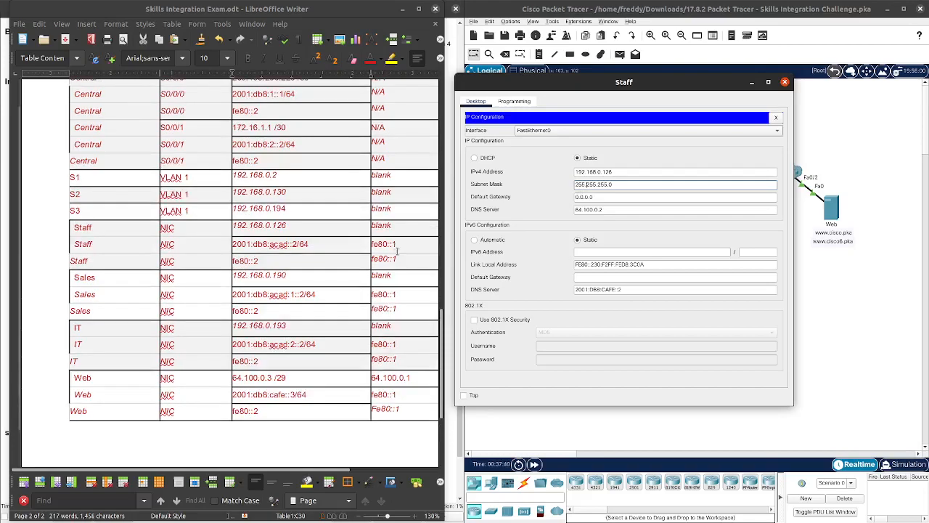
scroll(399, 250, "down", 1)
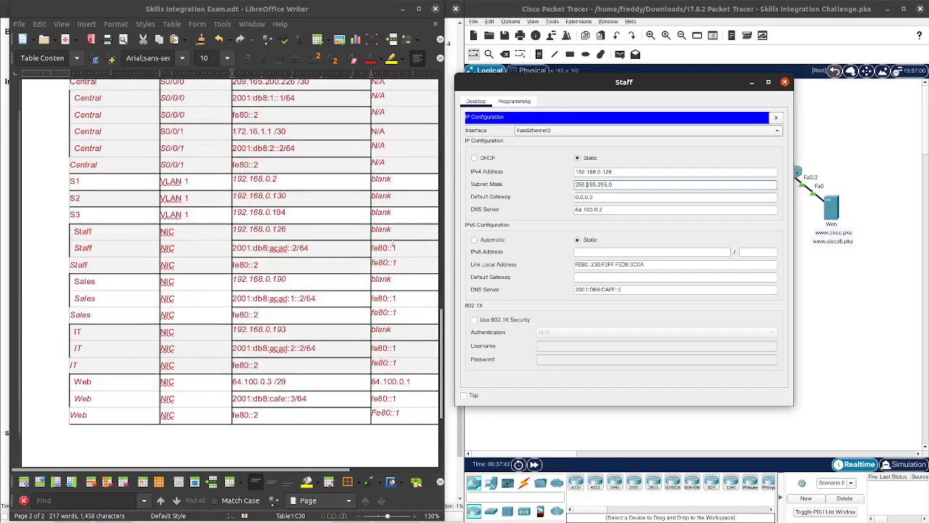
scroll(311, 232, "up", 10)
scroll(311, 233, "up", 5)
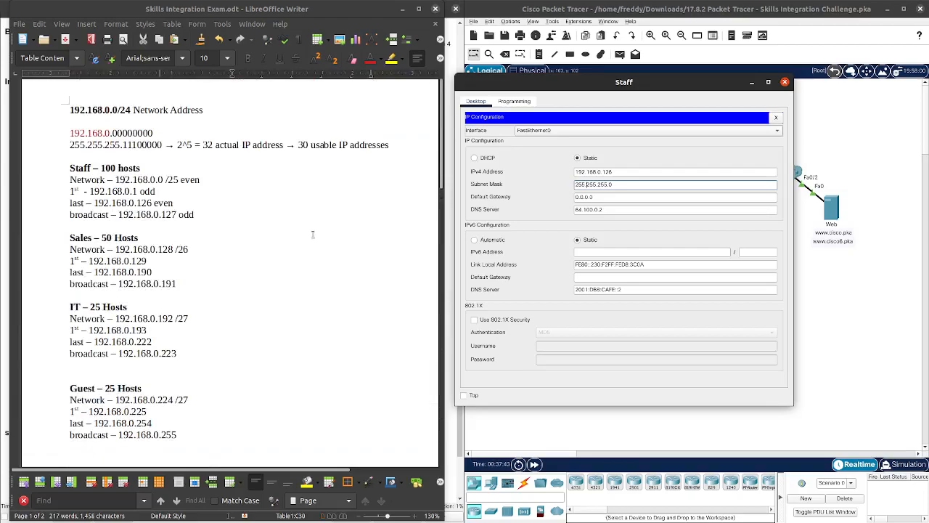
double_click(610, 185)
left_click(597, 201)
Step: Clear the Staff PC's default gateway field of its old 0.0.0.0 value
left_click(623, 172)
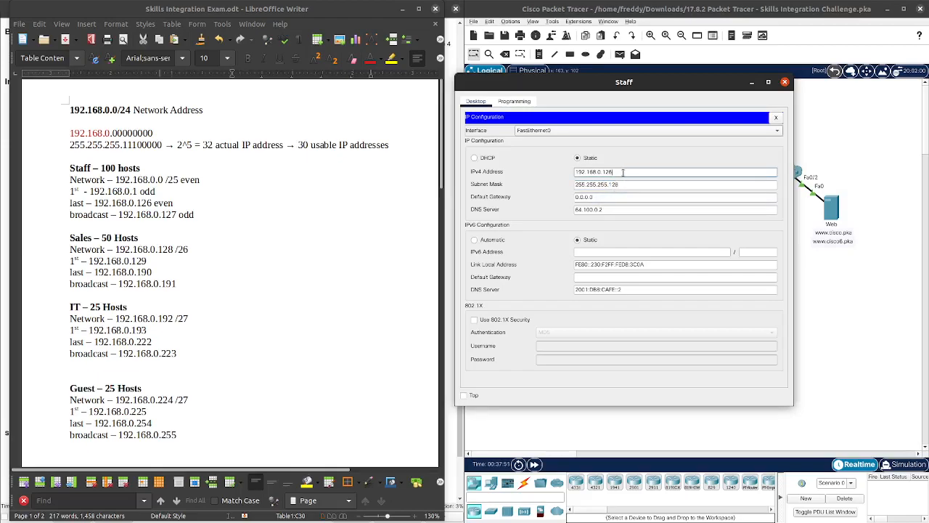
double_click(623, 175)
double_click(613, 201)
key("ctrl+c")
left_click(619, 199)
key("ctrl+v")
double_click(618, 199)
key("ctrl+v")
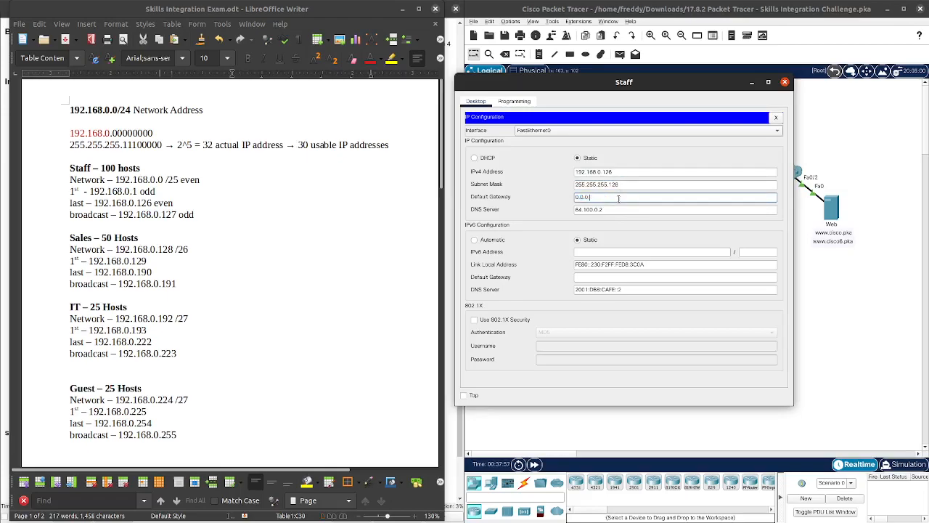
key("BackSpace")
key("BackSpace")
key("BackSpace")
key("BackSpace")
Step: Enter 192.168.0.1 as the Staff PC's IPv4 default gateway
left_click(622, 171)
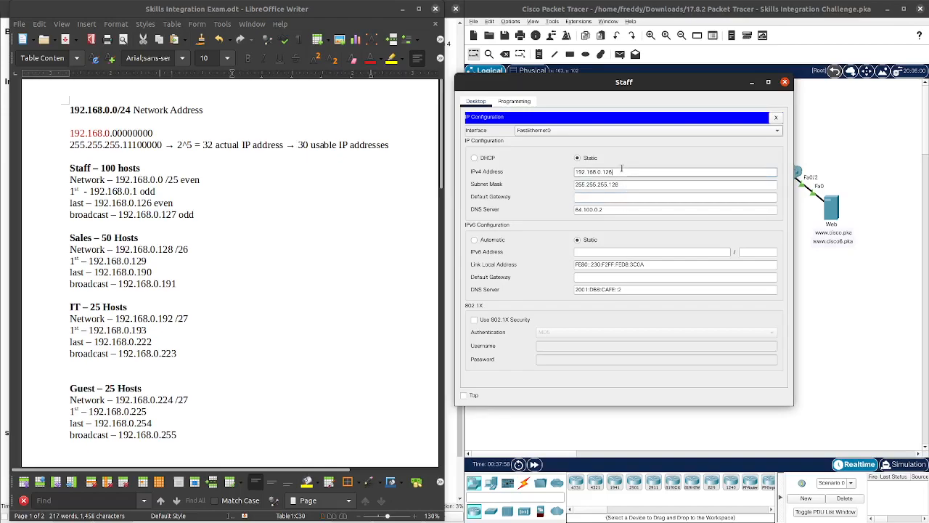
double_click(621, 171)
key("ctrl+c")
key("Tab")
key("Tab")
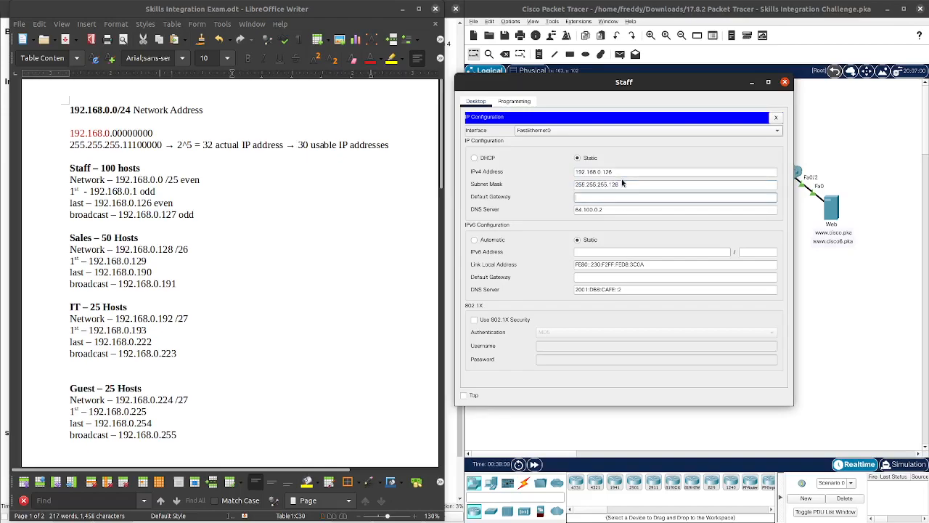
key("ctrl+v")
left_click(633, 226)
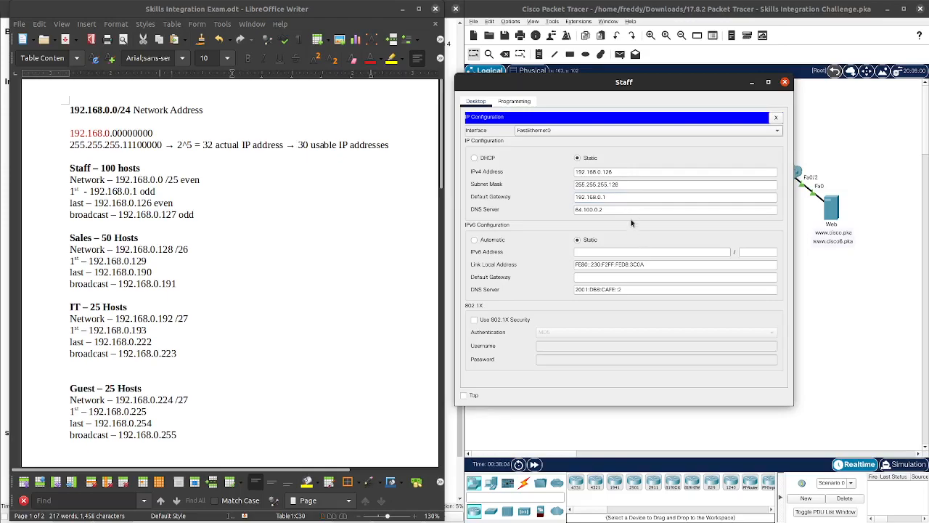
scroll(176, 181, "down", 10)
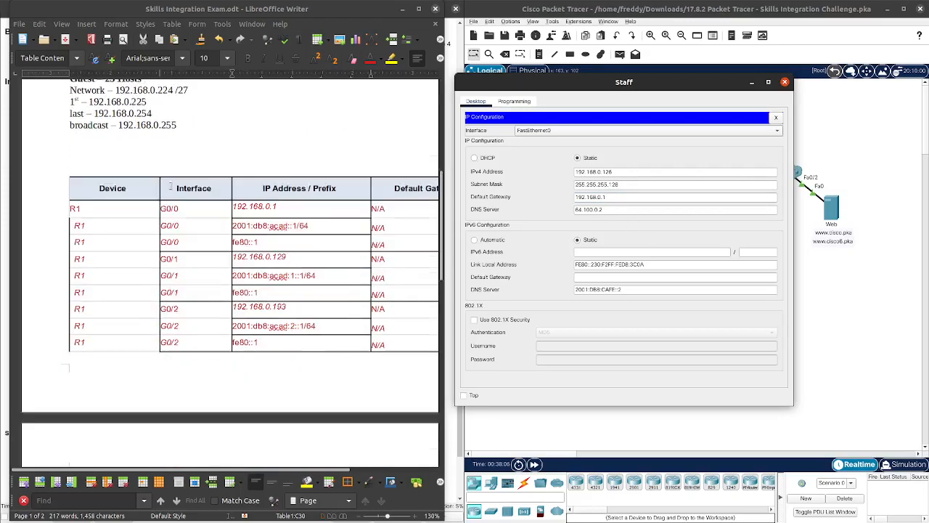
scroll(176, 182, "down", 2)
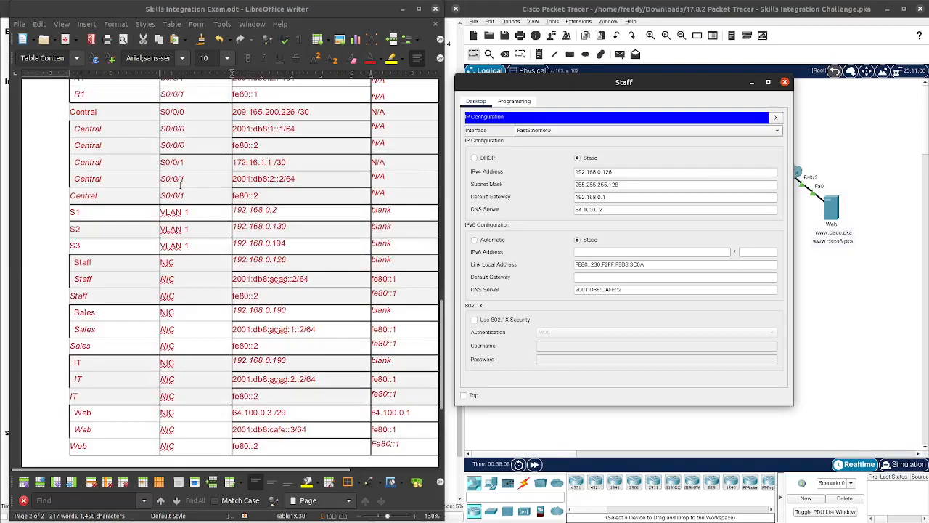
scroll(180, 185, "down", 1)
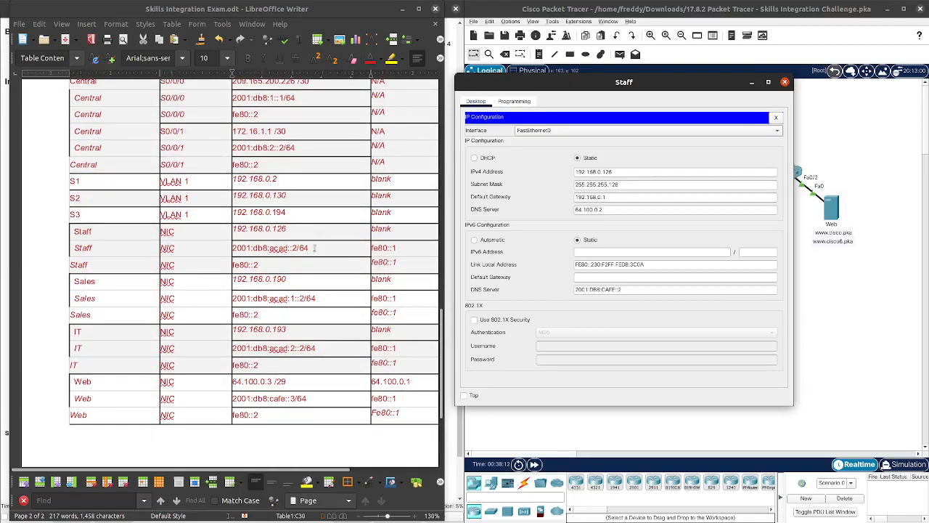
Step: Copy 2001:db8:acad::2 from the table into the Staff PC's IPv6 address with prefix /64
left_click_drag(299, 248, 234, 247)
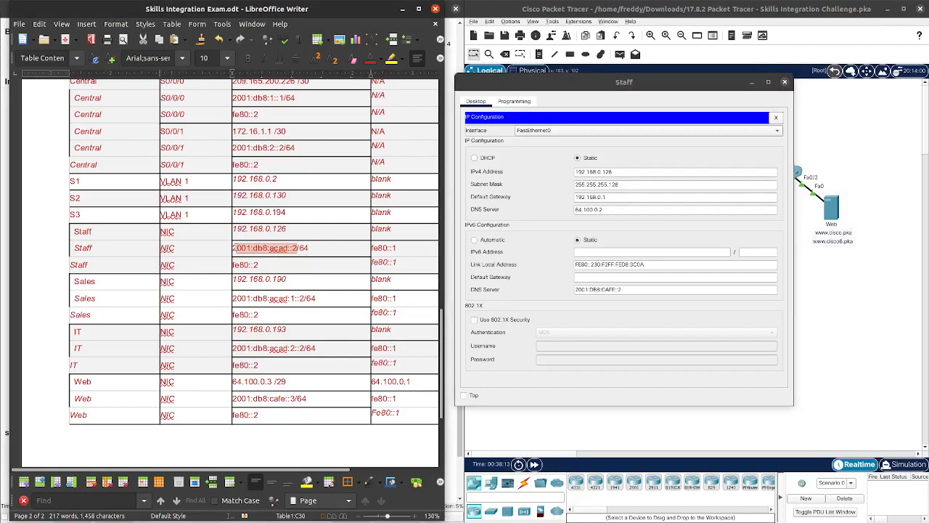
right_click(253, 248)
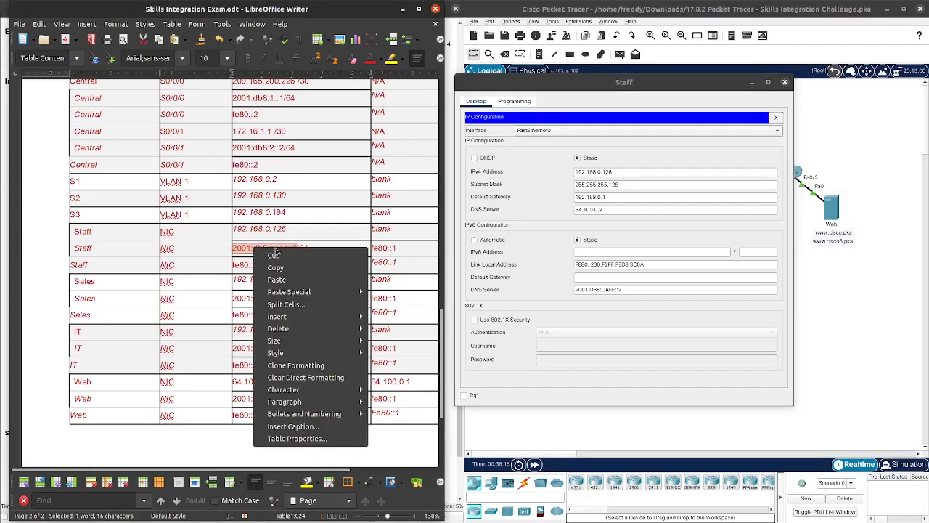
left_click(276, 268)
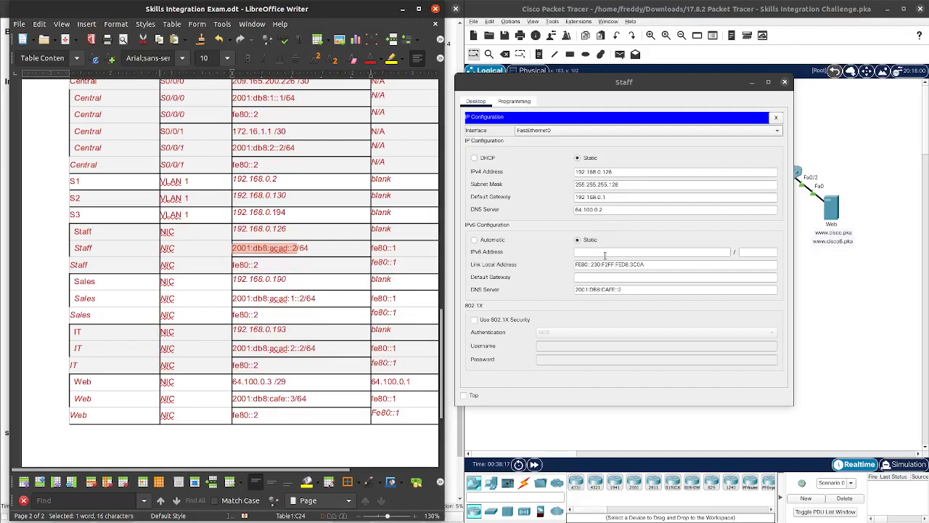
left_click(589, 249)
key("ctrl+v")
left_click(760, 252)
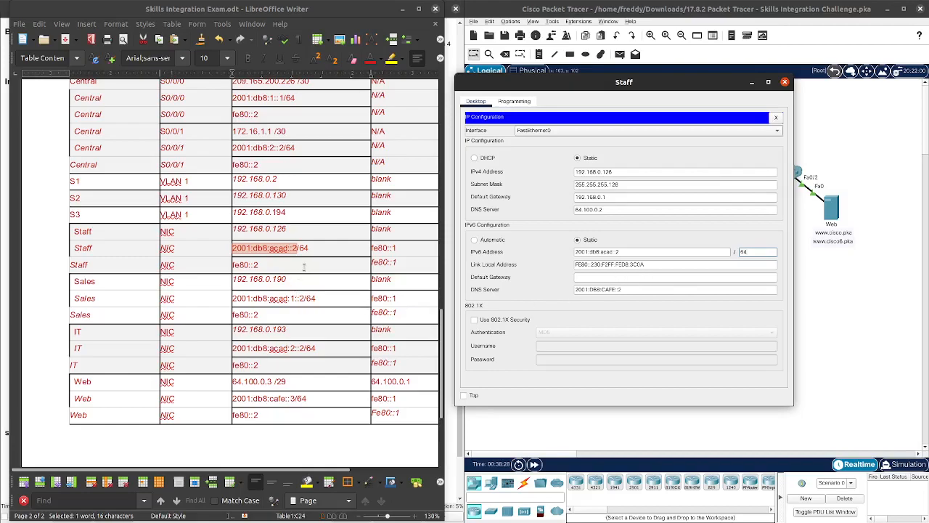
Step: Copy fe80::2 from the table and replace the Staff PC's link-local address with it
left_click_drag(257, 264, 234, 265)
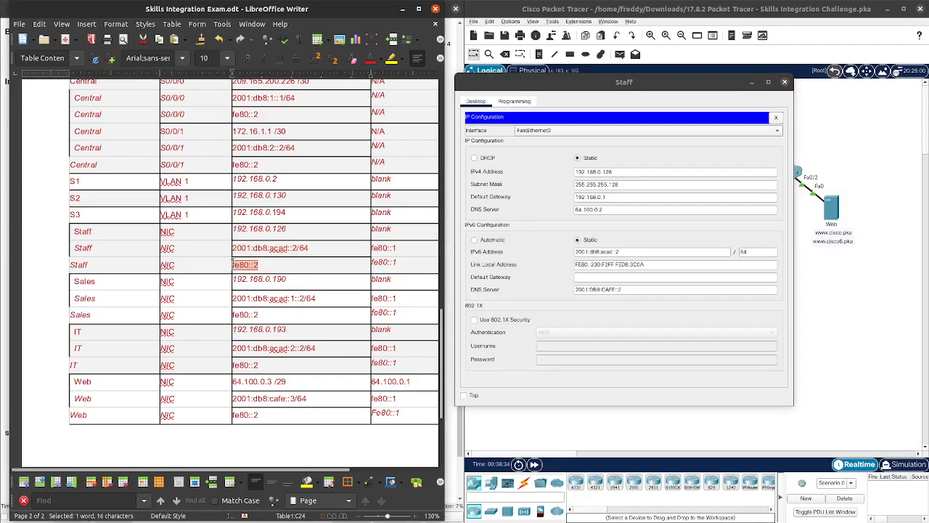
right_click(234, 264)
left_click(260, 279)
left_click(622, 264)
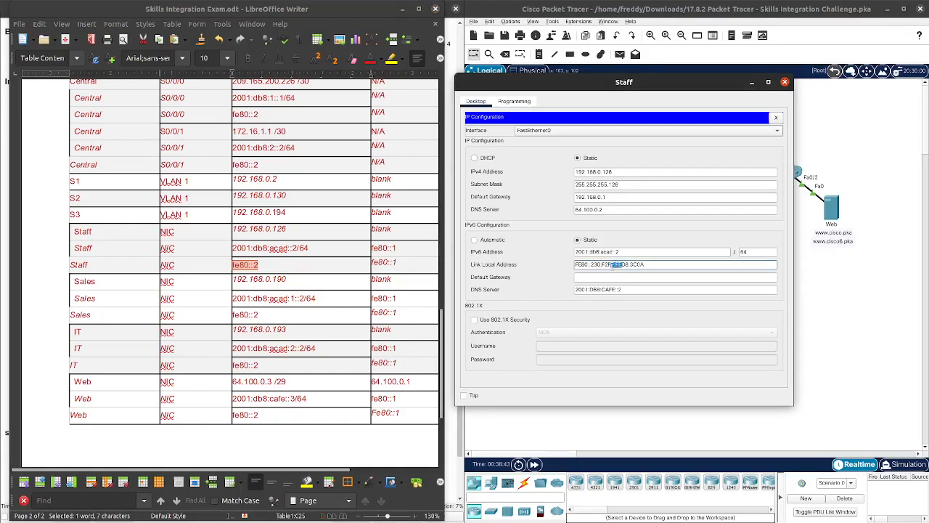
left_click(657, 263)
left_click_drag(651, 265, 559, 264)
left_click(591, 265)
key("ctrl+v")
left_click(603, 276)
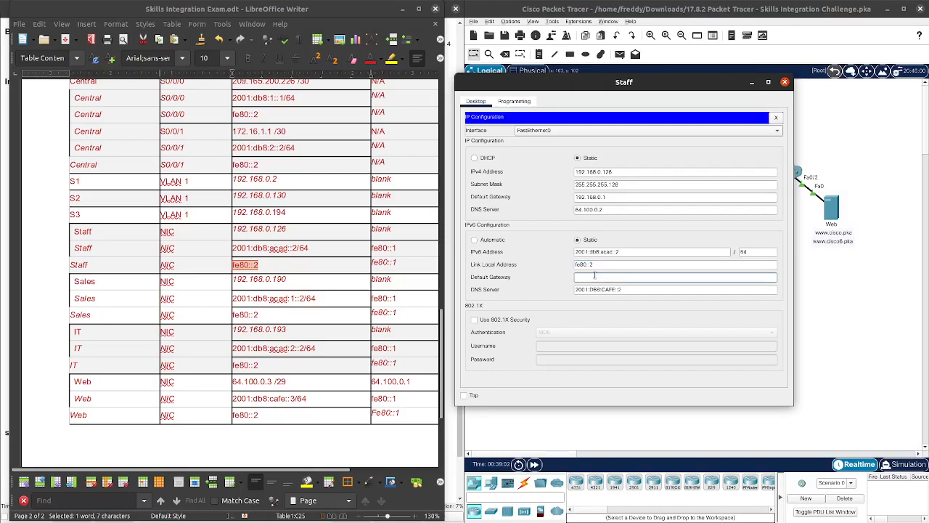
Step: Move the Writer document aside and paste 2001:db8:acad::1 as the Staff PC's IPv6 default gateway
left_click_drag(335, 13, 787, 75)
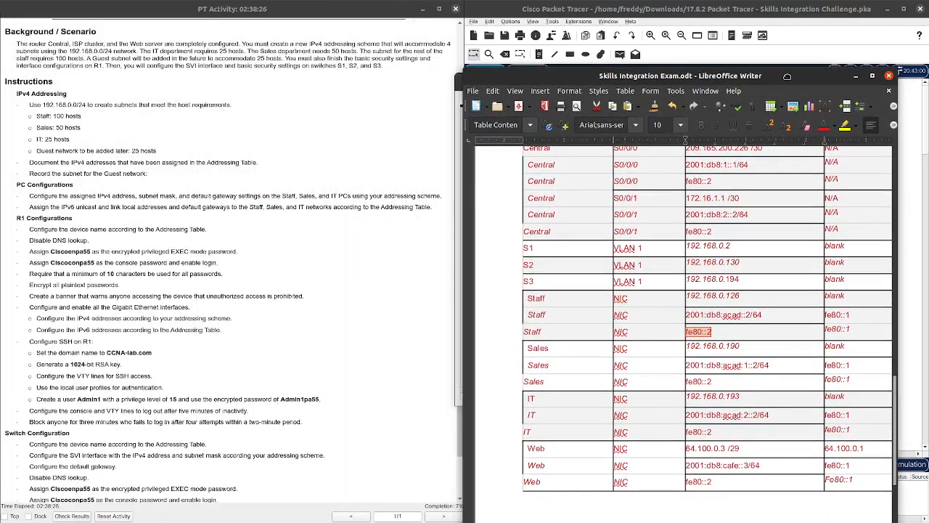
left_click_drag(787, 76, 328, 29)
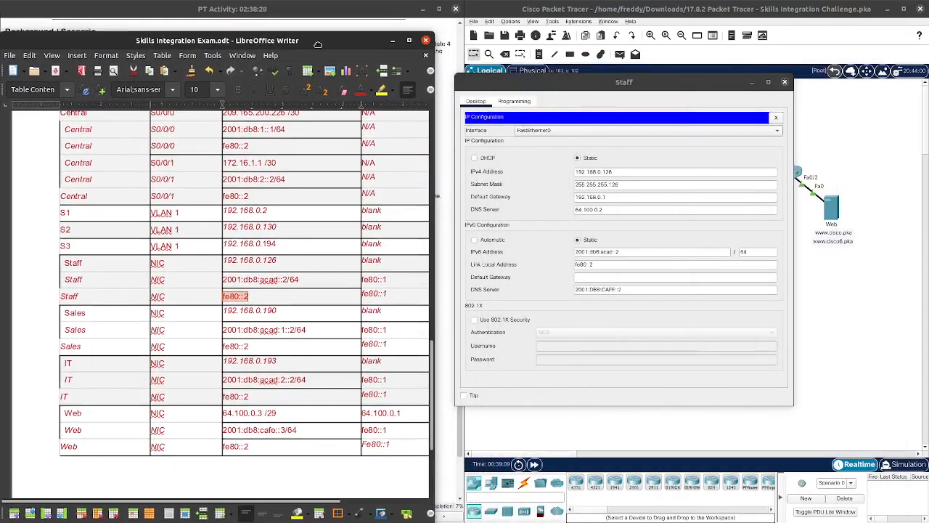
scroll(248, 281, "up", 10)
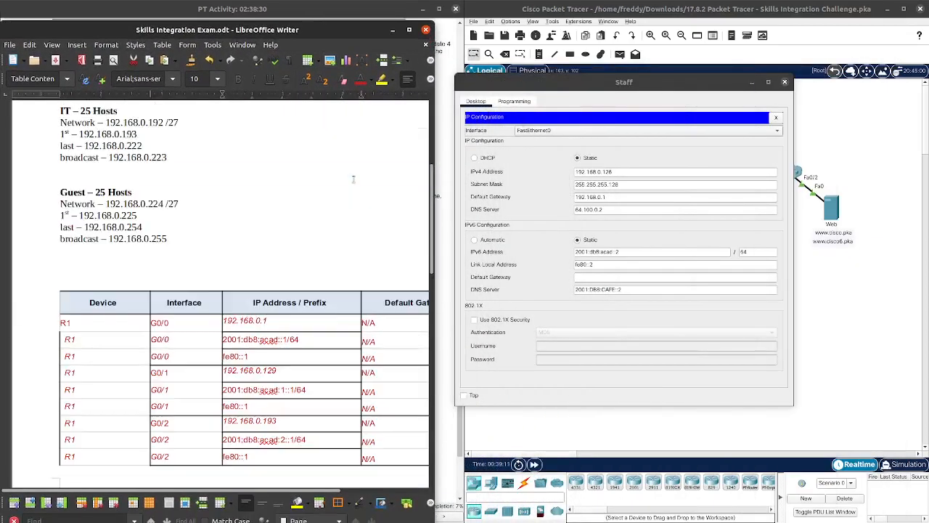
left_click(635, 262)
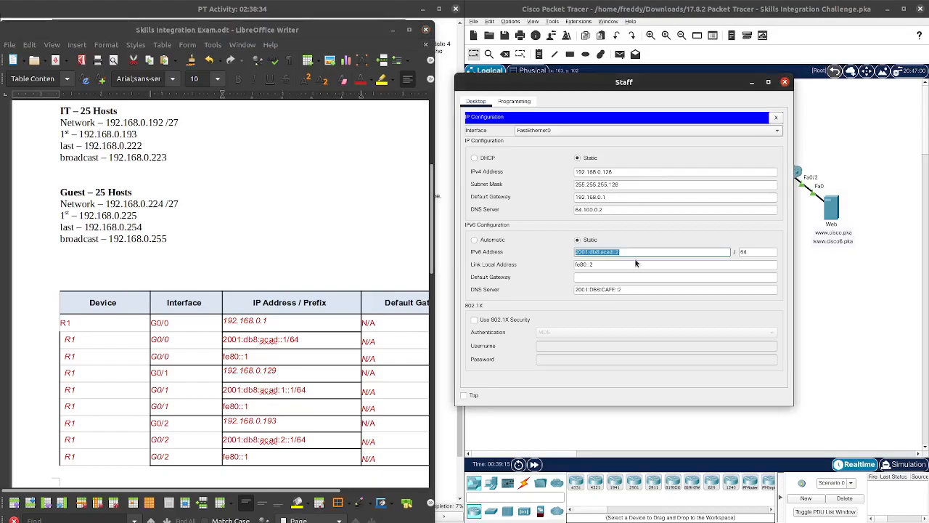
key("Tab")
key("Tab")
key("ctrl+v")
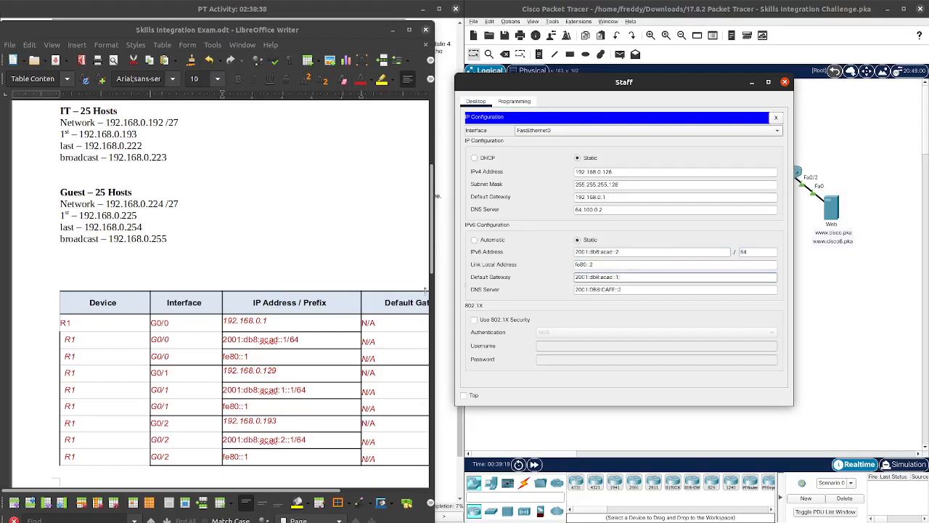
scroll(365, 316, "down", 16)
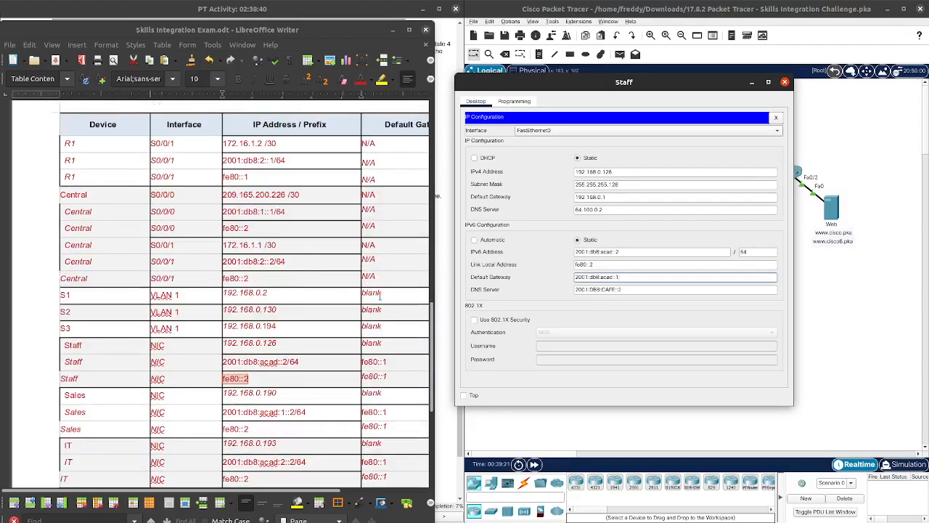
scroll(383, 300, "down", 1)
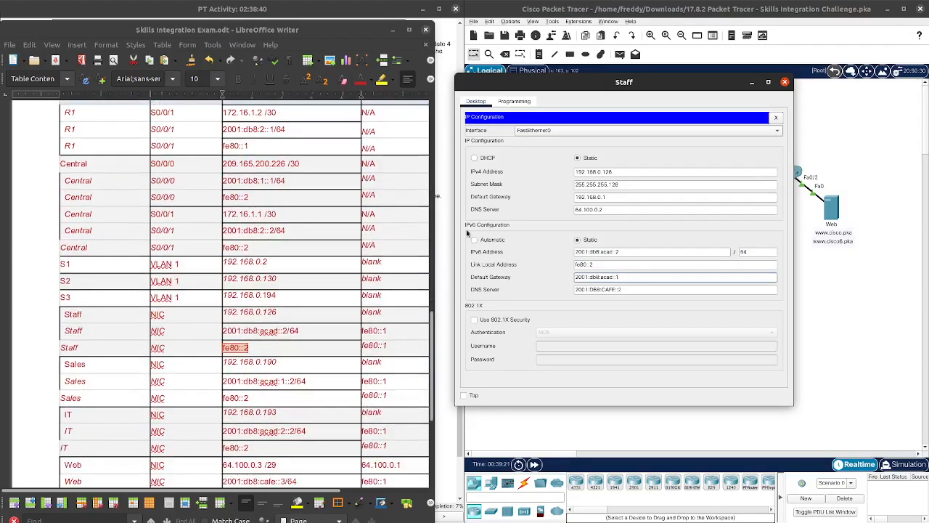
Step: Close the Staff PC's IP Configuration and its window
left_click(776, 117)
left_click(785, 82)
left_click_drag(347, 31, 363, 13)
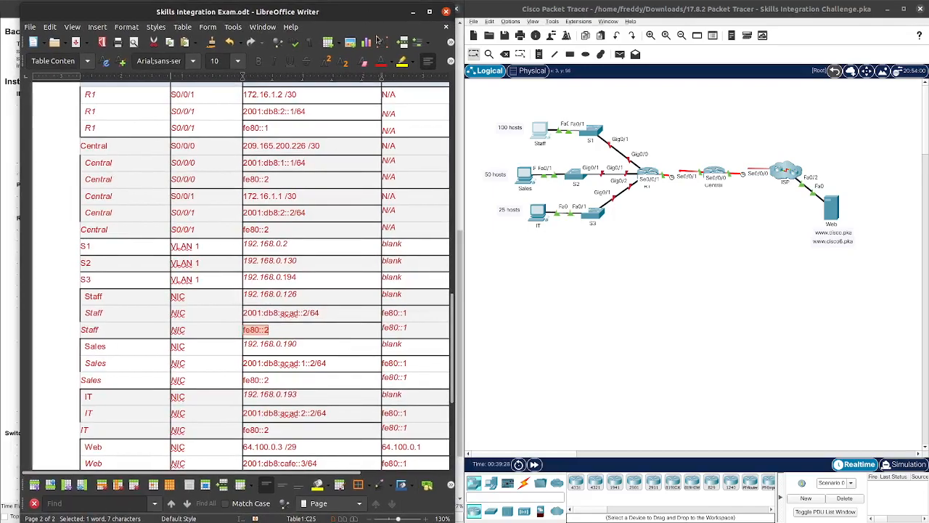
Step: Open the Sales PC's window, move it right, and bring up its IP Configuration
scroll(378, 255, "down", 3)
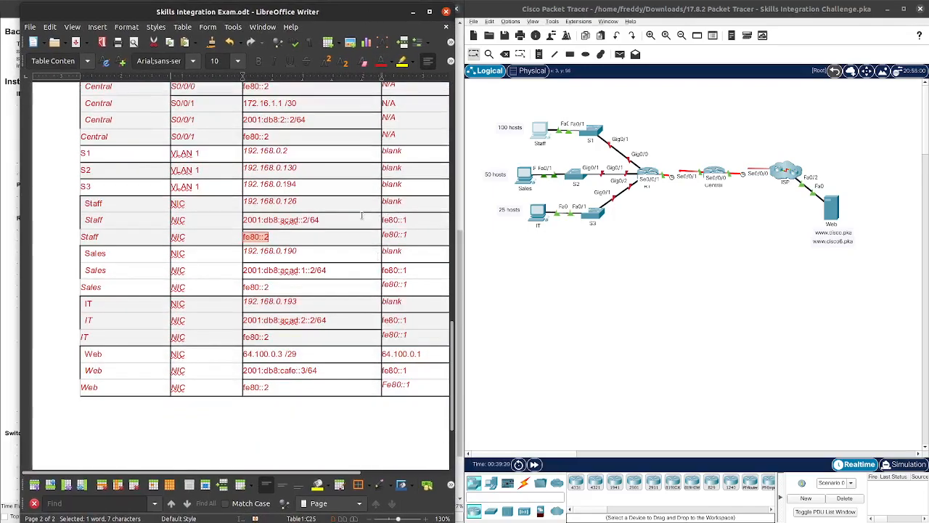
left_click_drag(327, 16, 316, 36)
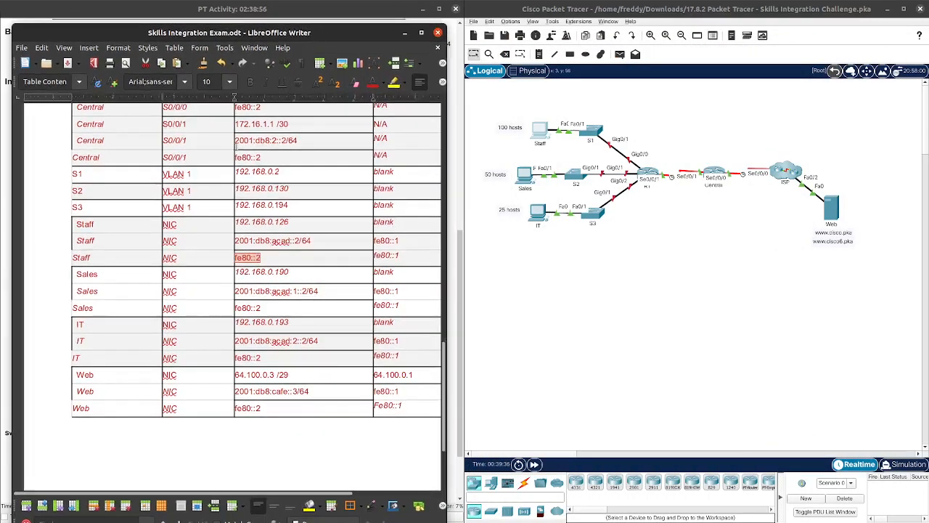
left_click(534, 178)
left_click(525, 175)
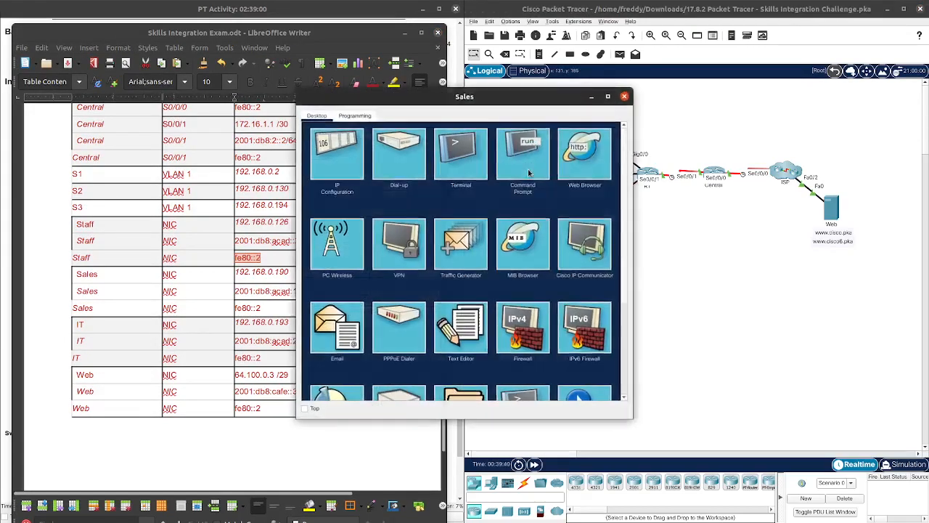
left_click_drag(511, 97, 781, 80)
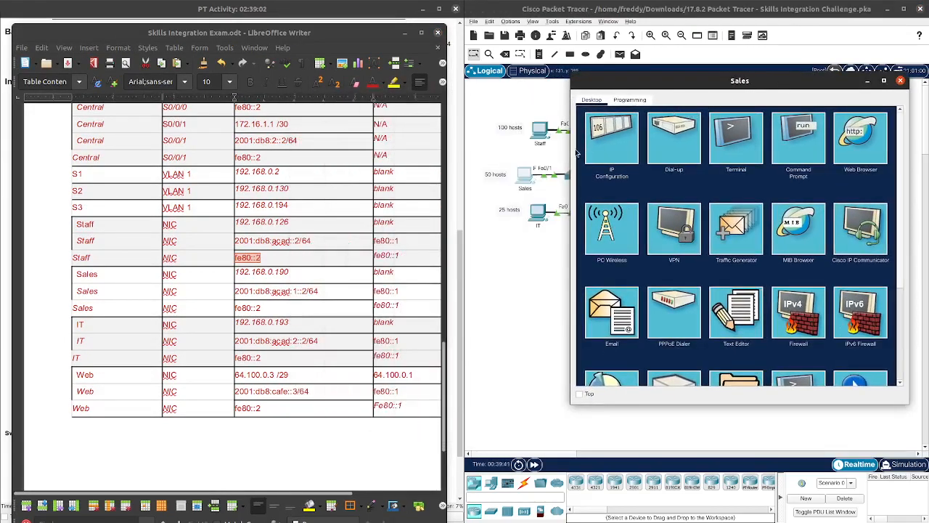
left_click(624, 139)
Step: Select 192.168.0.190 in the table for the Sales PC's IPv4 address field
left_click(700, 171)
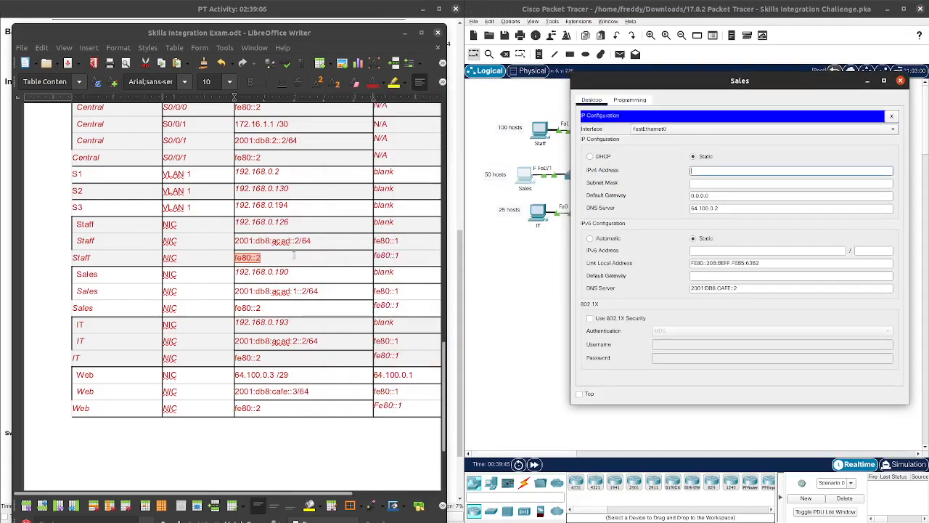
left_click_drag(290, 272, 237, 271)
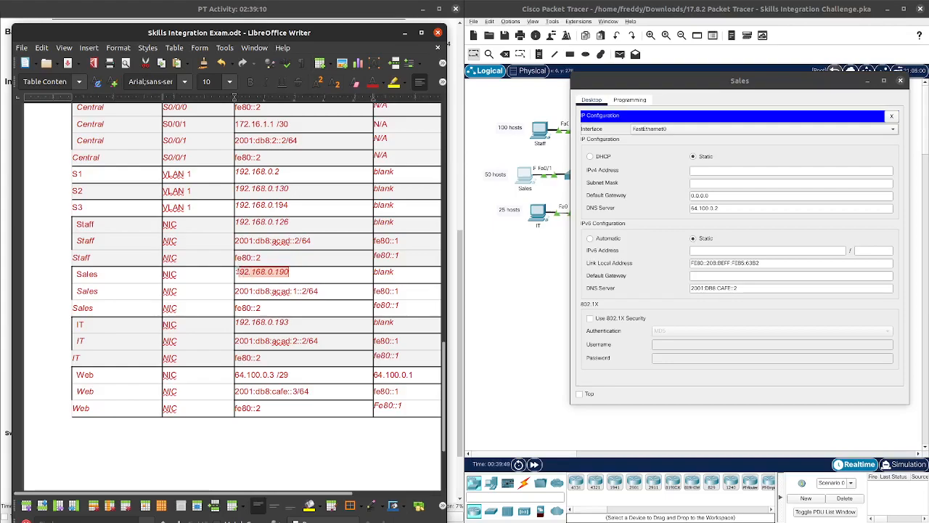
left_click_drag(236, 270, 233, 271)
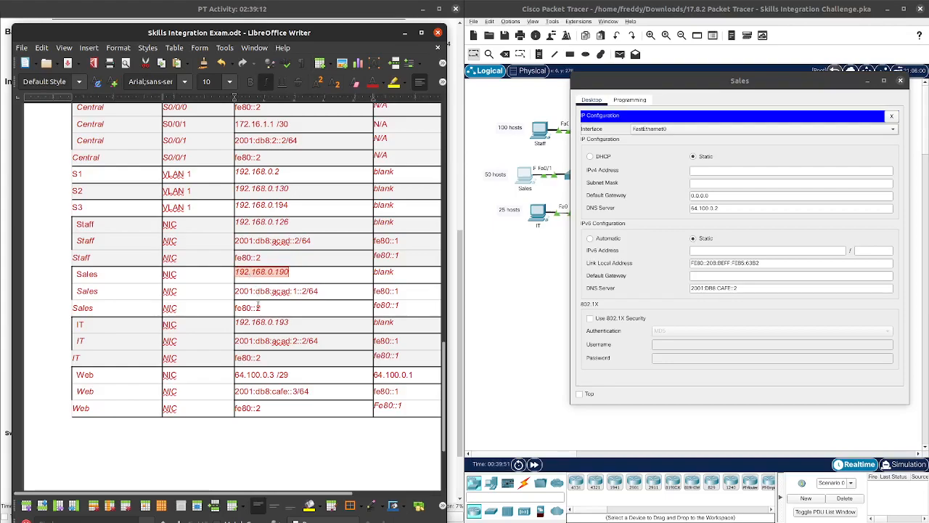
left_click(718, 170)
Step: Paste 192.168.0.190 as the Sales IPv4 address and change the mask to 255.255.255.192
key("ctrl+v")
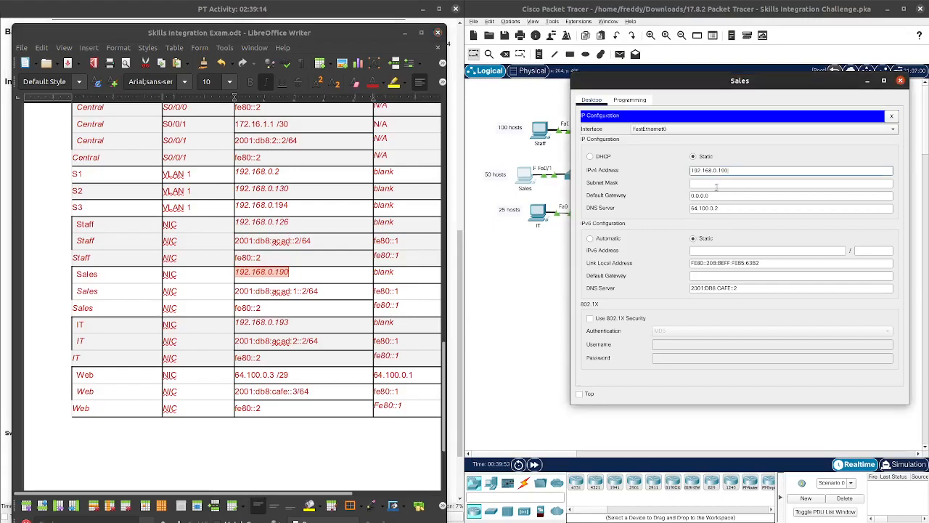
left_click(717, 184)
left_click(747, 186)
scroll(229, 231, "up", 10)
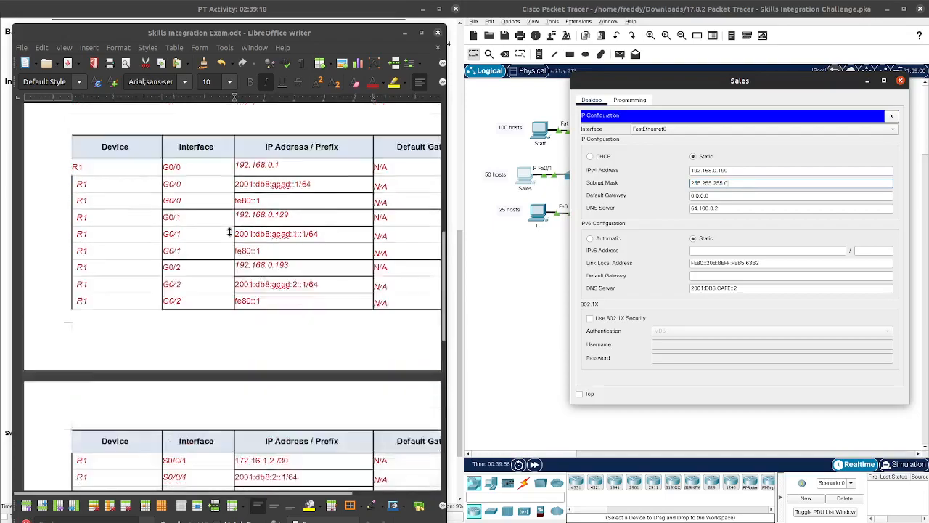
scroll(230, 231, "up", 5)
scroll(231, 236, "down", 5)
scroll(234, 239, "down", 10)
scroll(234, 239, "up", 3)
left_click_drag(730, 183, 723, 183)
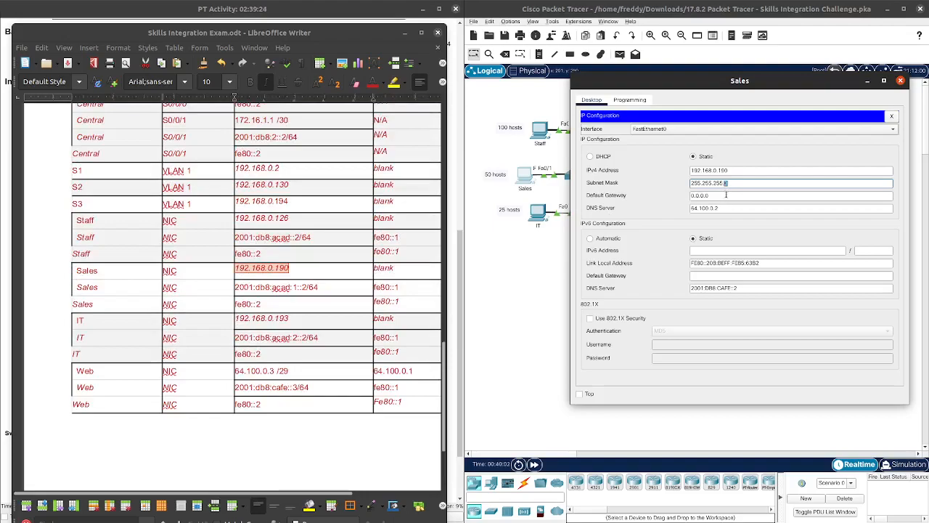
type("192")
Step: Copy R1 G0/1 address 192.168.0.129 from the table and paste it as the Sales default gateway
left_click(716, 198)
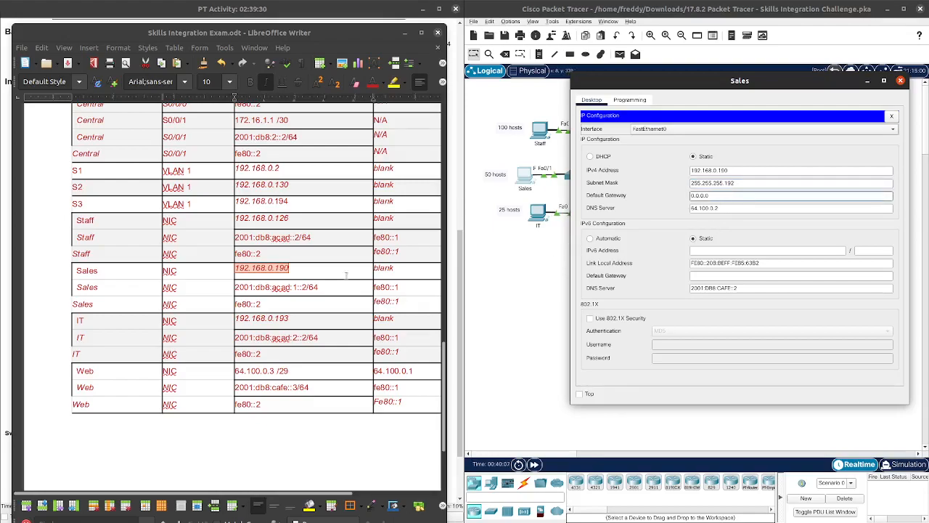
scroll(328, 267, "up", 15)
scroll(328, 267, "up", 3)
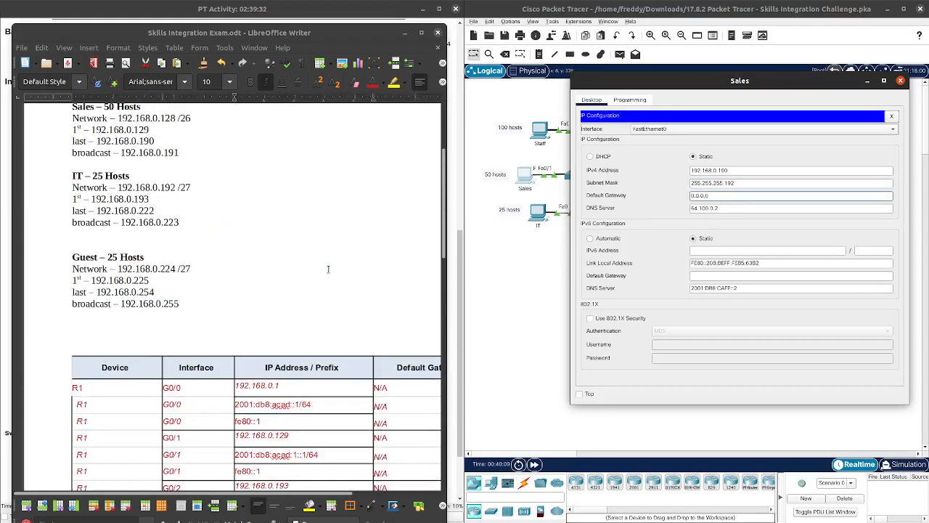
scroll(328, 267, "down", 2)
left_click_drag(295, 344, 236, 342)
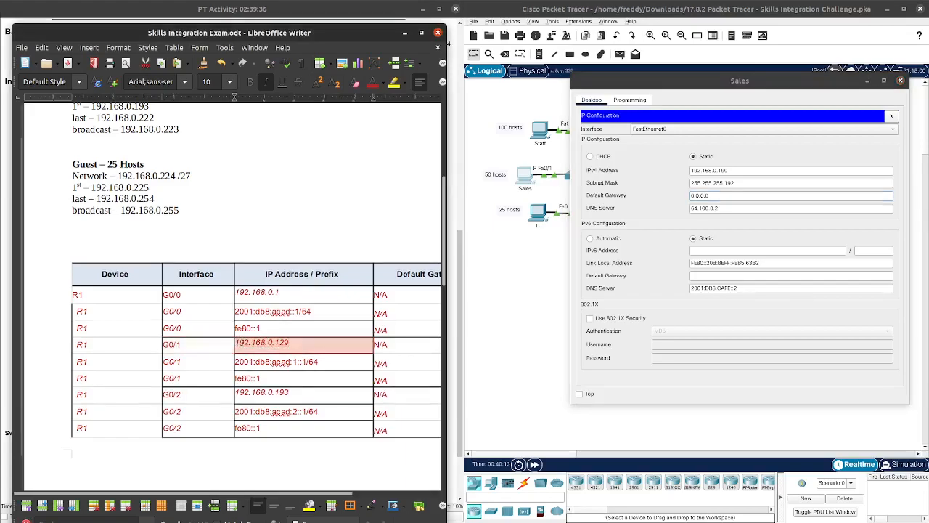
right_click(249, 344)
left_click(263, 168)
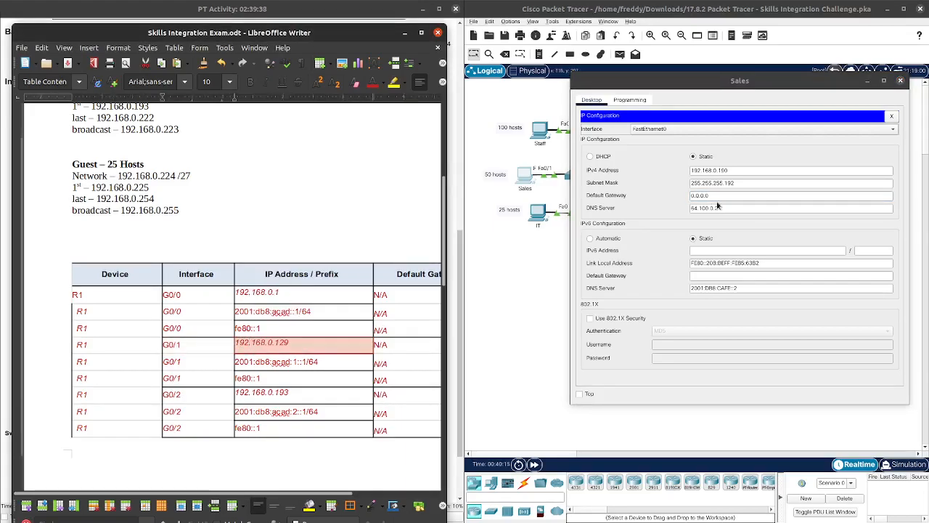
left_click(724, 194)
left_click_drag(725, 195, 683, 197)
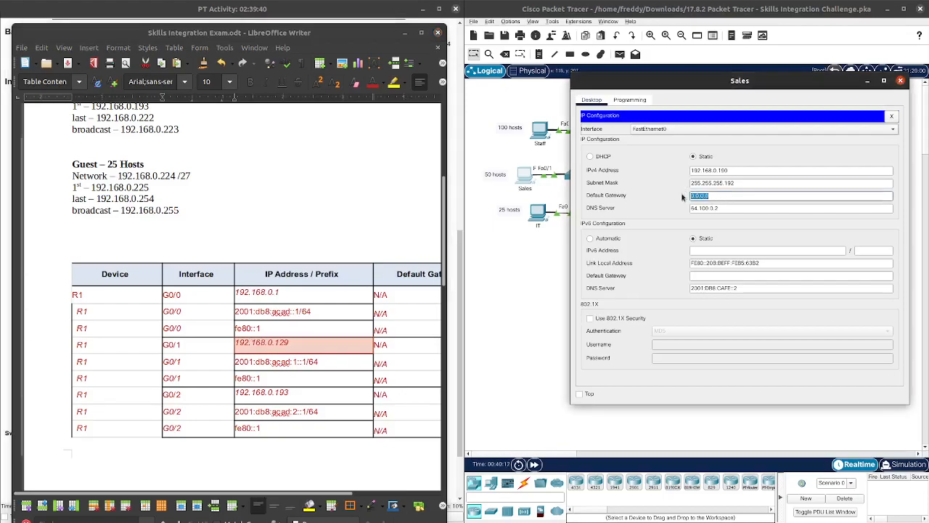
key("ctrl+v")
Step: Dismiss the invalid gateway error and retype the Sales default gateway as 192.168.0.129
scroll(356, 254, "down", 6)
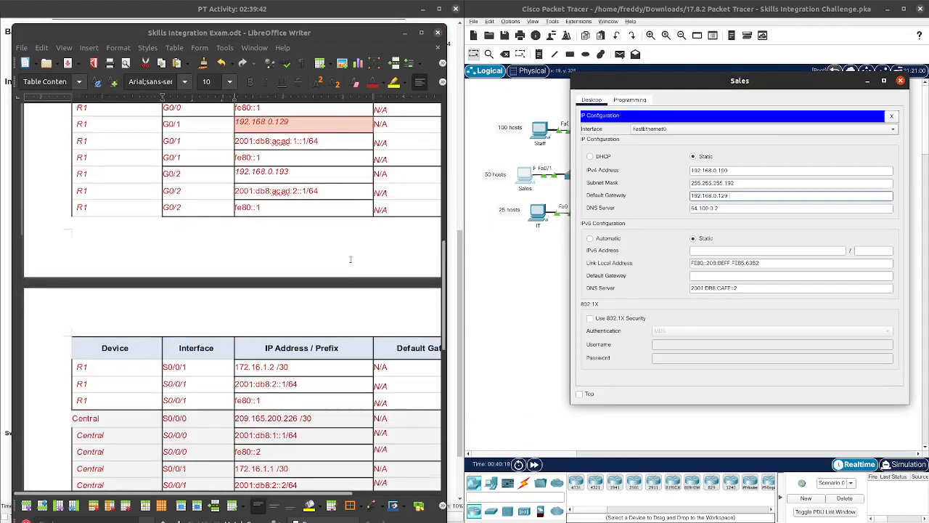
scroll(356, 254, "up", 4)
scroll(355, 254, "up", 5)
scroll(356, 254, "down", 2)
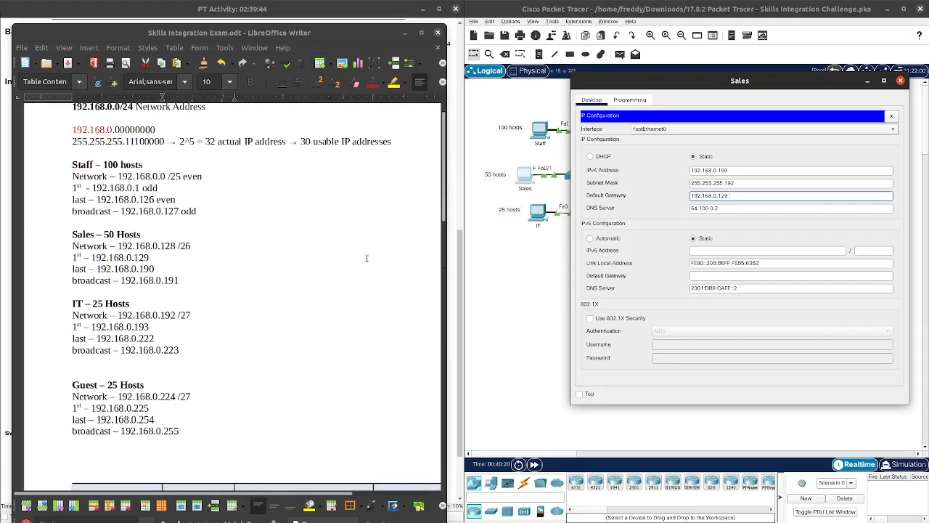
scroll(362, 254, "down", 10)
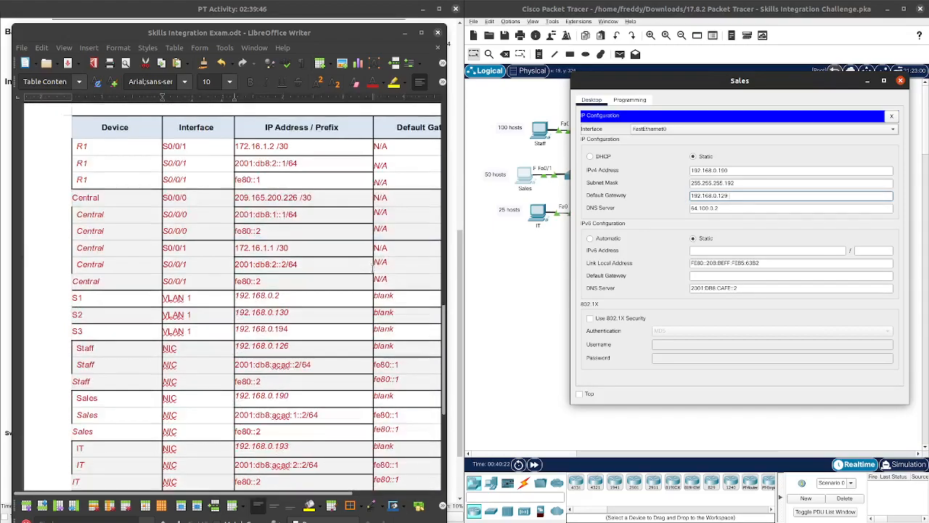
scroll(372, 272, "down", 3)
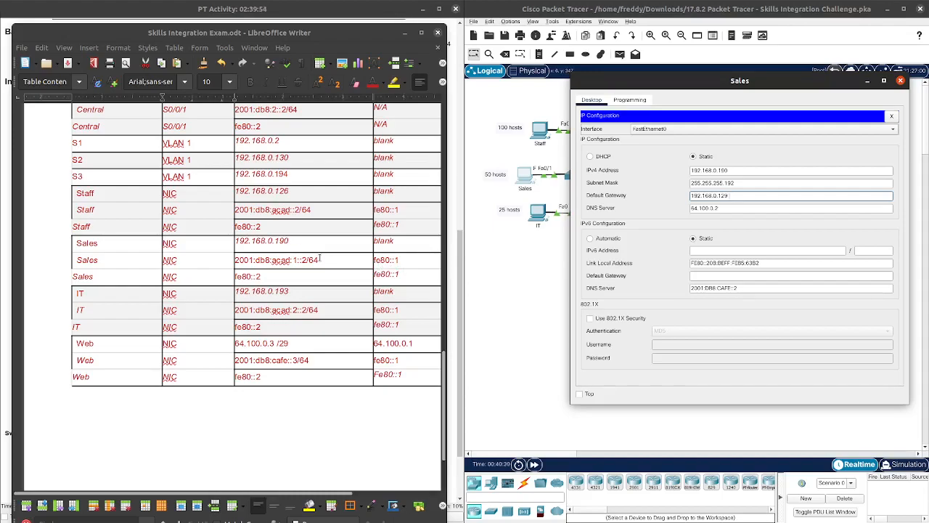
left_click_drag(309, 259, 270, 263)
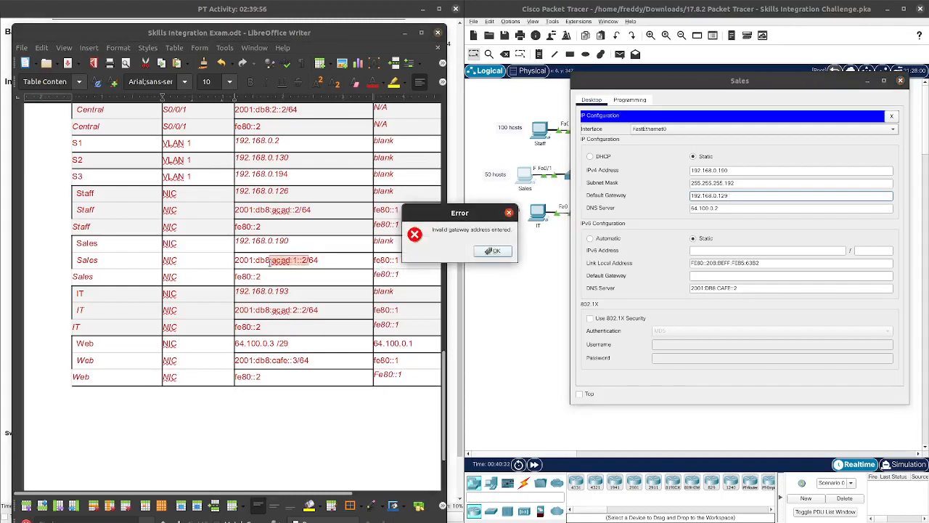
left_click(494, 253)
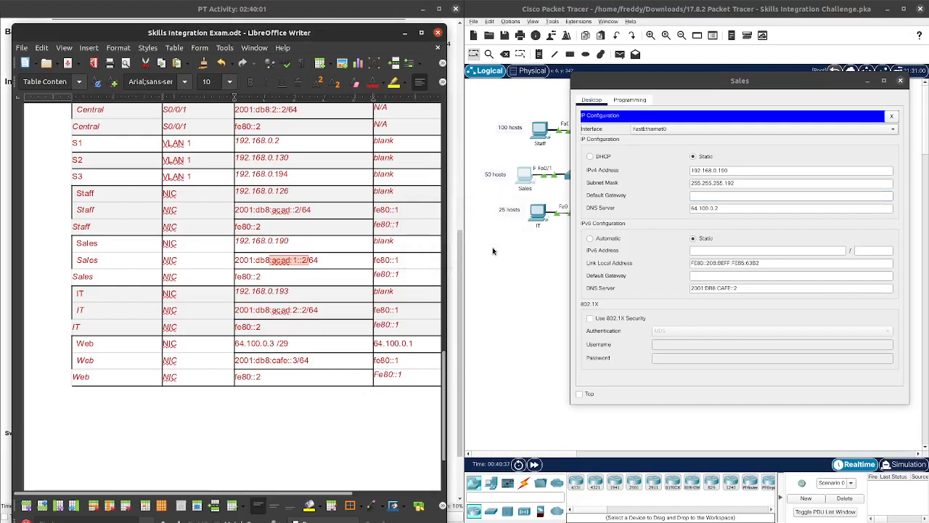
left_click(719, 195)
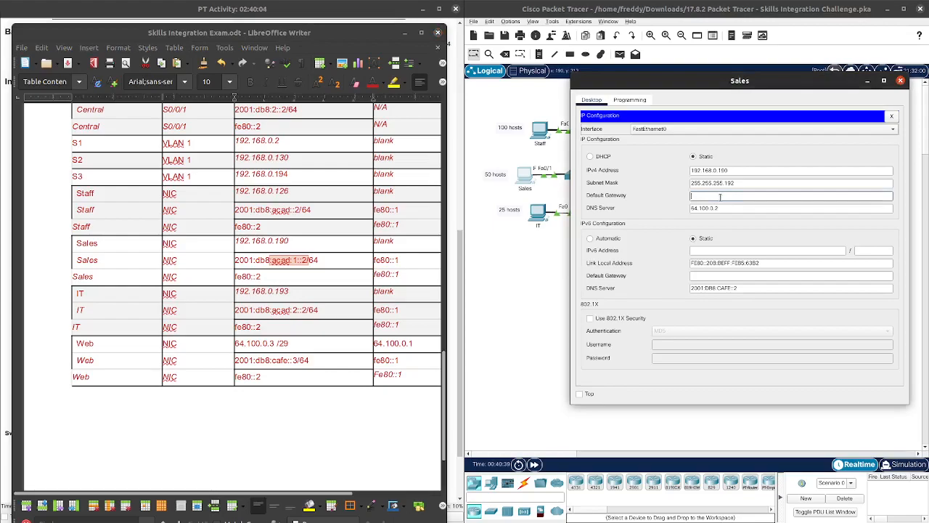
type("192.168.0.129")
Step: Switch the Sales PC's IPv6 to static, then reopen the Staff PC's window
left_click(713, 251)
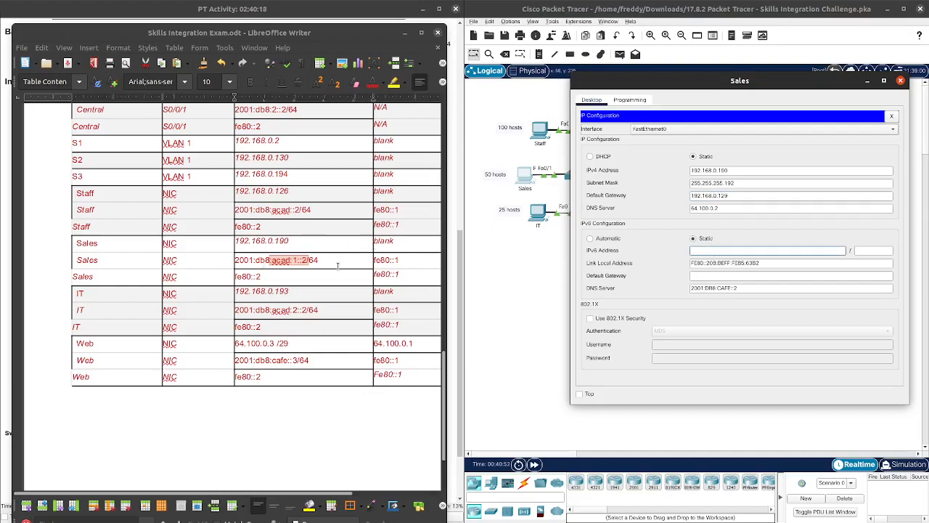
mouse_move(270, 494)
left_mouse_down()
mouse_move(332, 486)
mouse_move(281, 493)
left_mouse_up()
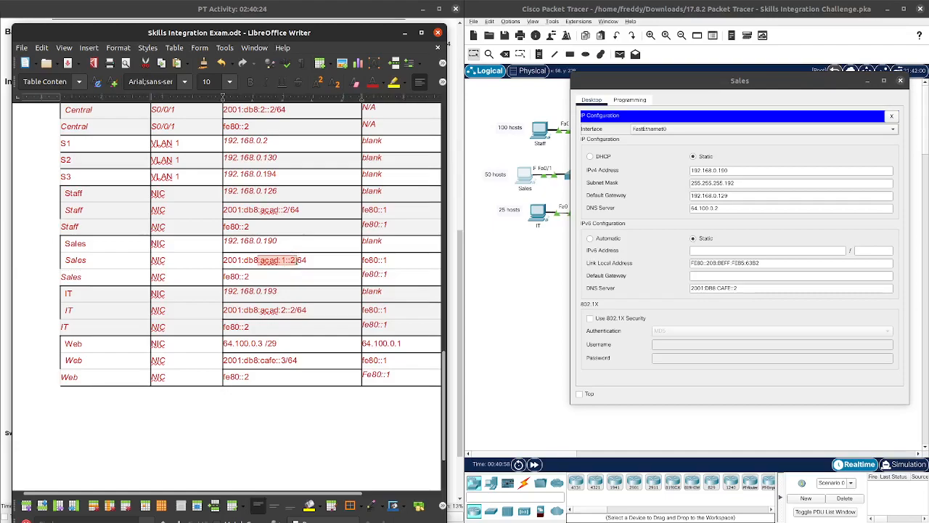
left_click(314, 258)
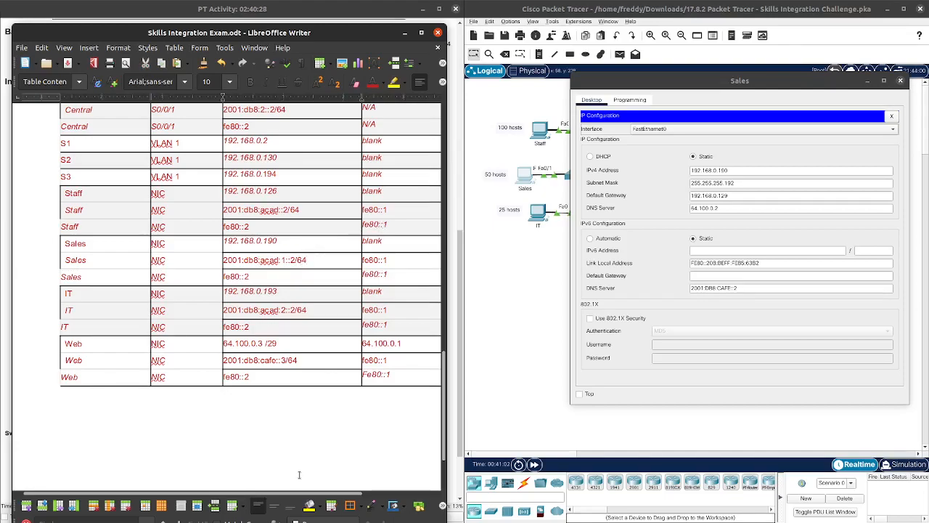
left_click(540, 134)
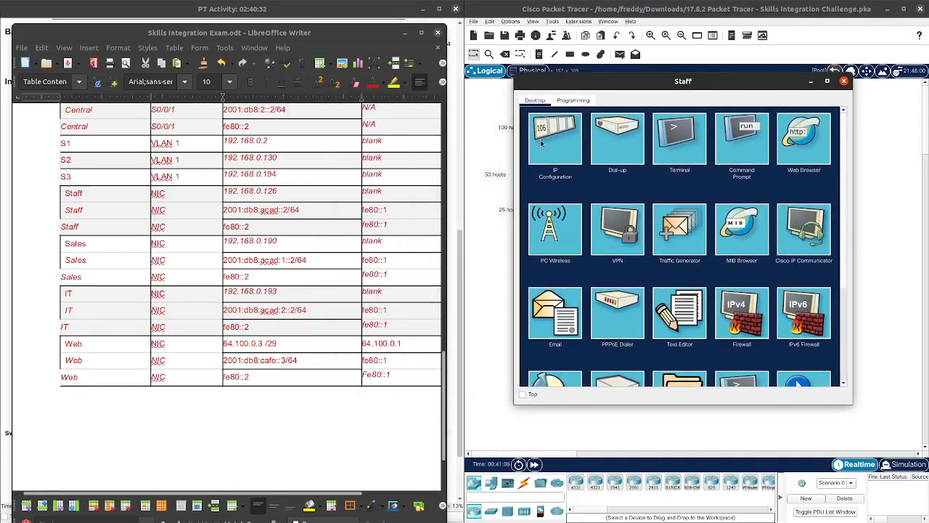
Step: Replace the Staff PC's IPv6 default gateway with fe80::1
left_click(540, 139)
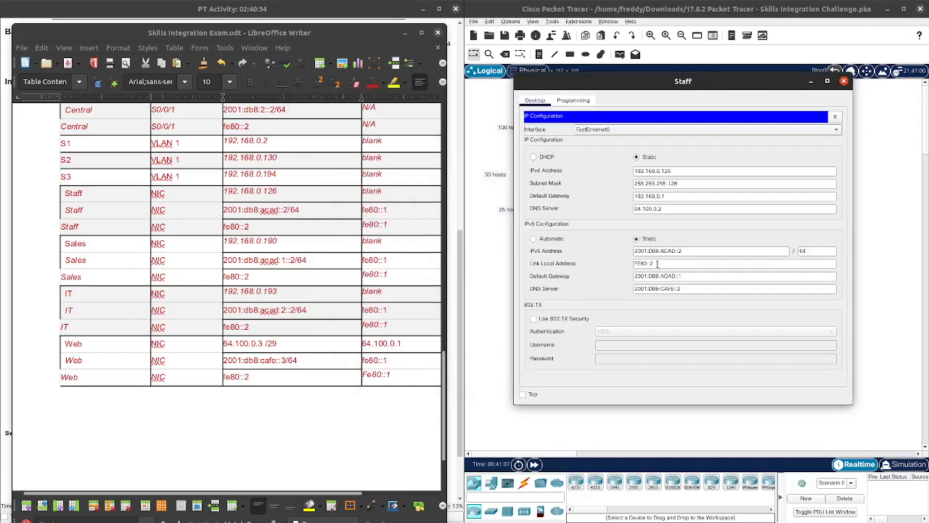
left_click(389, 227)
left_click_drag(389, 227, 363, 227)
right_click(368, 225)
left_click(396, 248)
left_click_drag(693, 262, 641, 276)
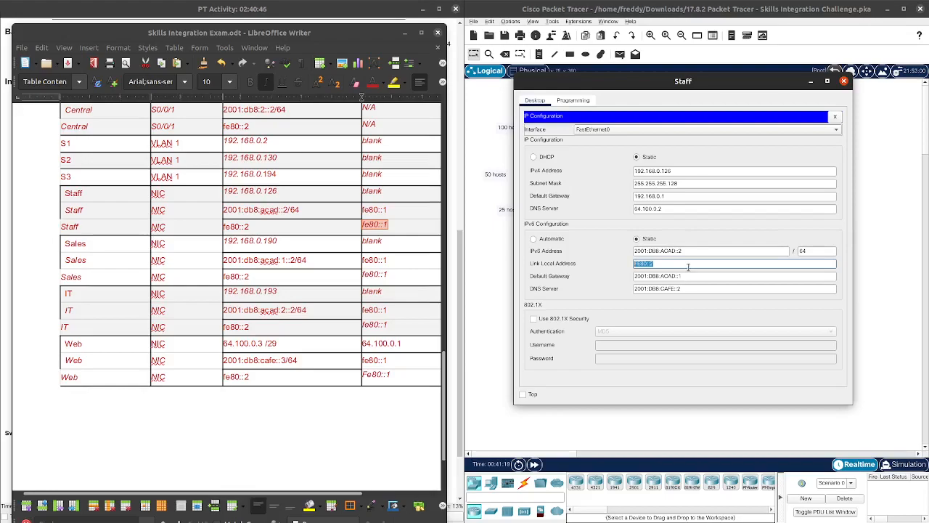
left_click_drag(693, 275, 627, 280)
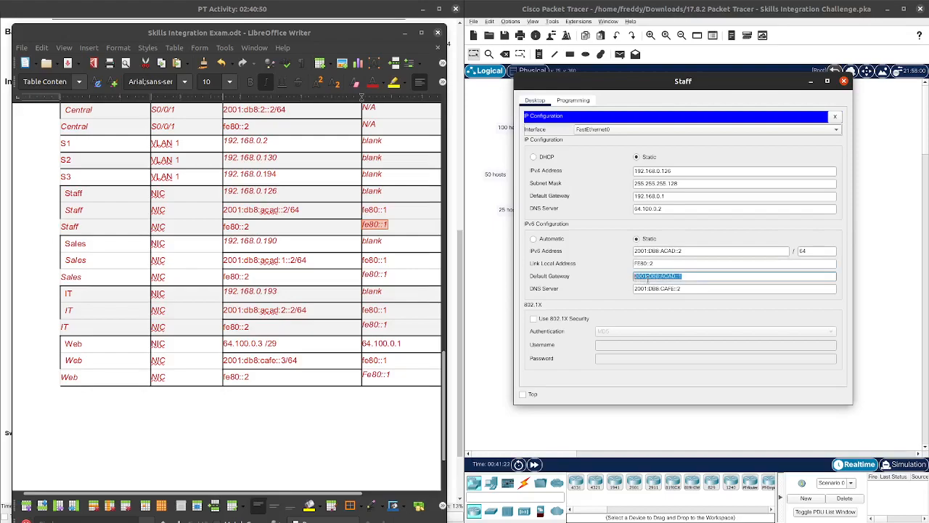
type("fe80::1")
Step: Close the Staff PC's window and bring the Sales PC's IP configuration back up
scroll(381, 334, "up", 10)
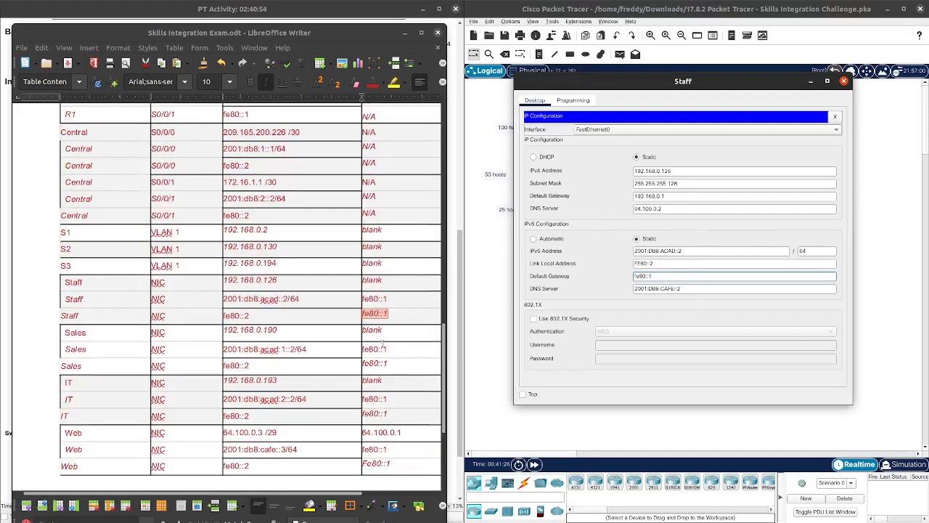
scroll(381, 337, "down", 3)
scroll(381, 338, "down", 8)
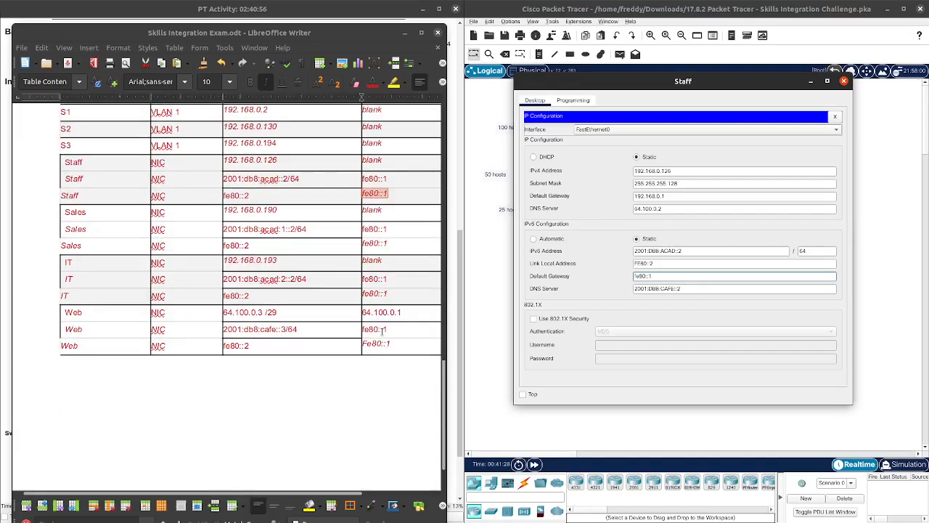
scroll(382, 332, "up", 1)
scroll(381, 332, "down", 1)
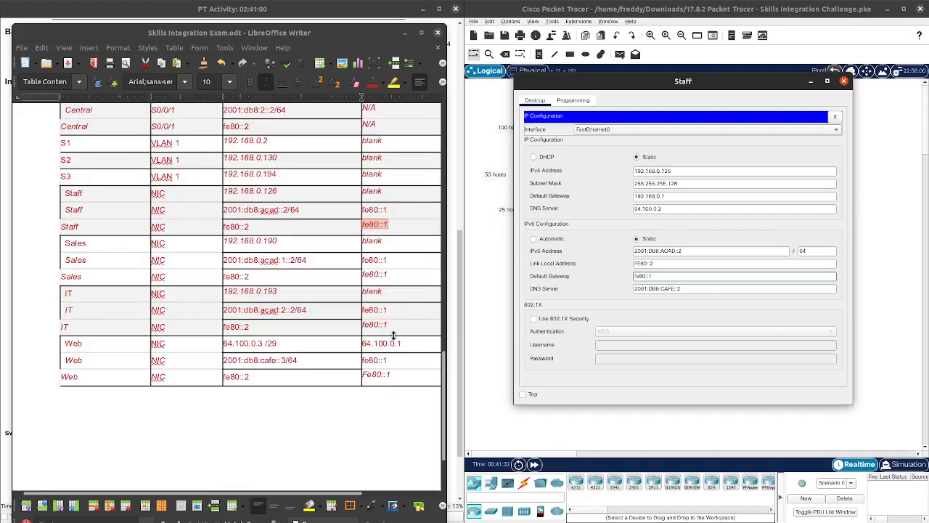
left_click(835, 116)
left_click(845, 81)
left_click(524, 178)
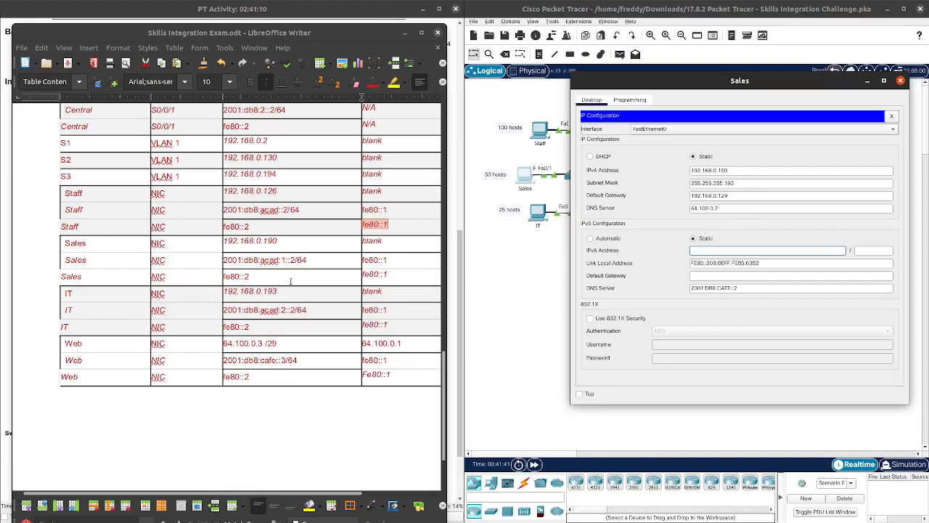
Step: Copy 2001:db8:acad:1::2 from the table into the Sales PC's IPv6 address field
left_click_drag(264, 261, 224, 259)
right_click(225, 259)
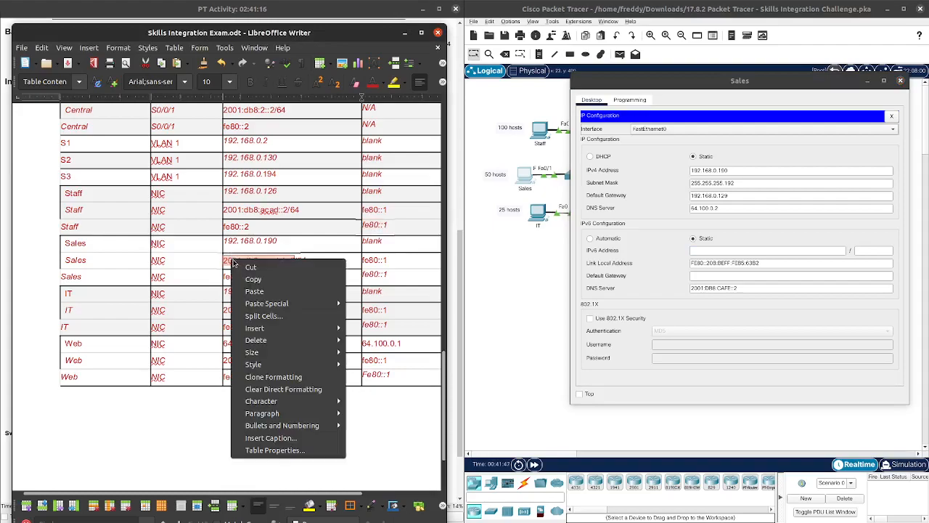
left_click(249, 276)
left_click(735, 249)
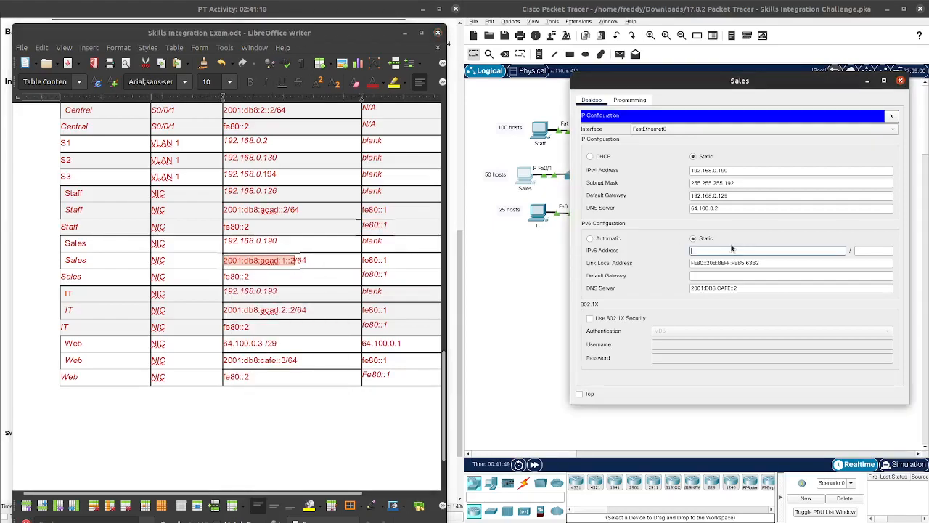
key("ctrl+v")
double_click(694, 250)
left_click(871, 250)
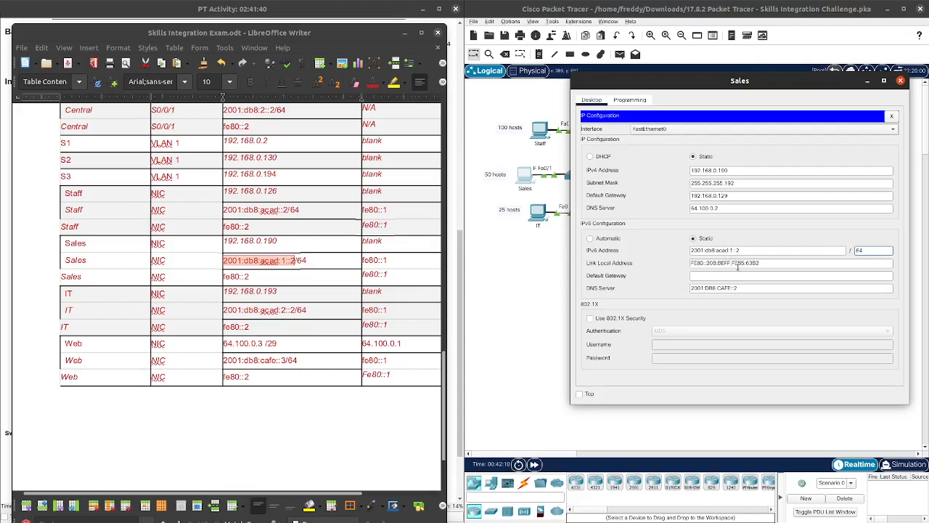
Step: Replace the Sales PC's link-local address with fe80::2 copied from the table
left_click_drag(253, 278, 225, 276)
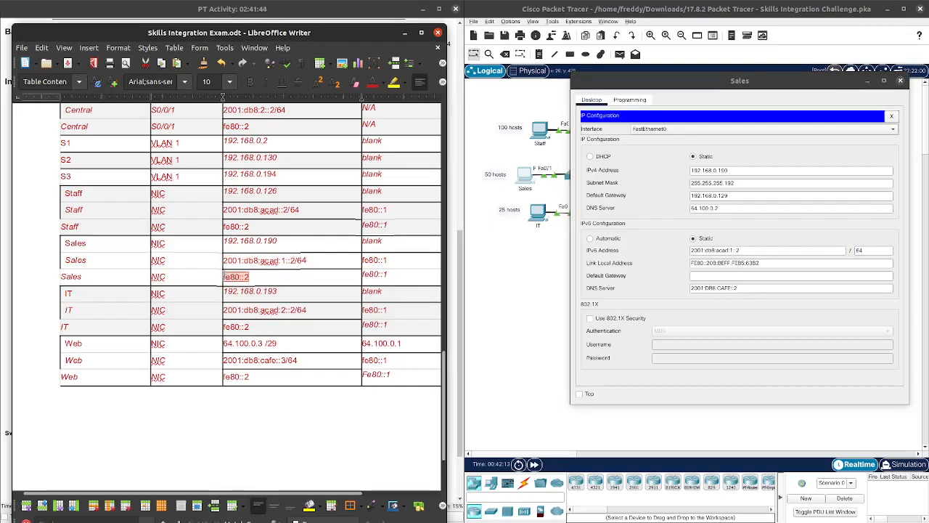
right_click(241, 277)
left_click(273, 298)
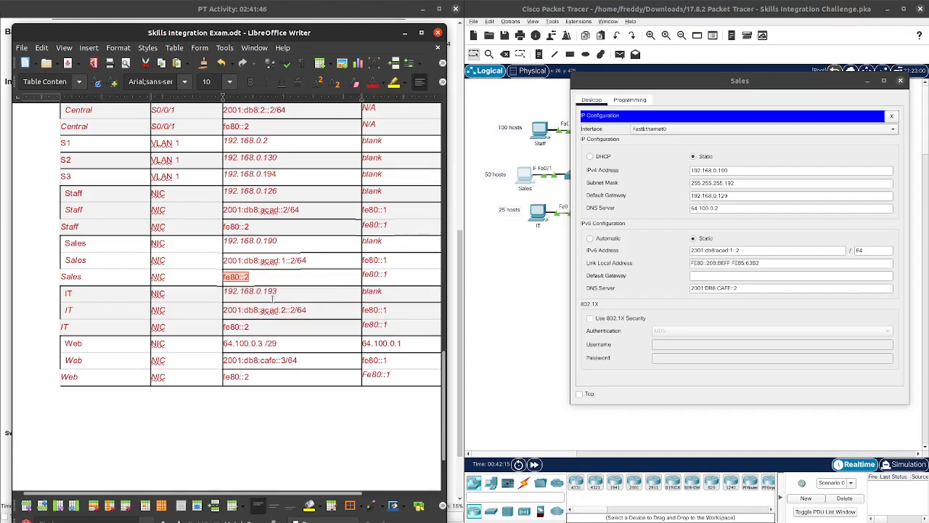
left_click_drag(768, 263, 687, 265)
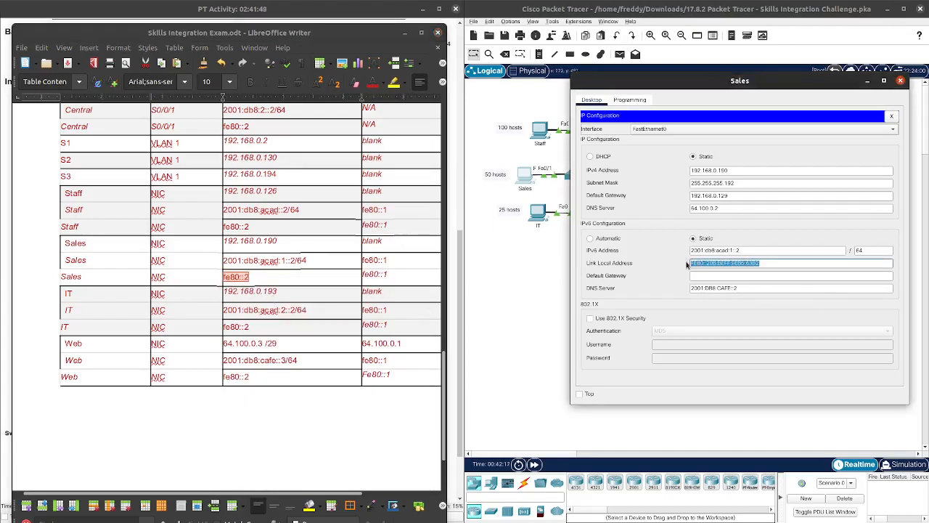
key("ctrl+v")
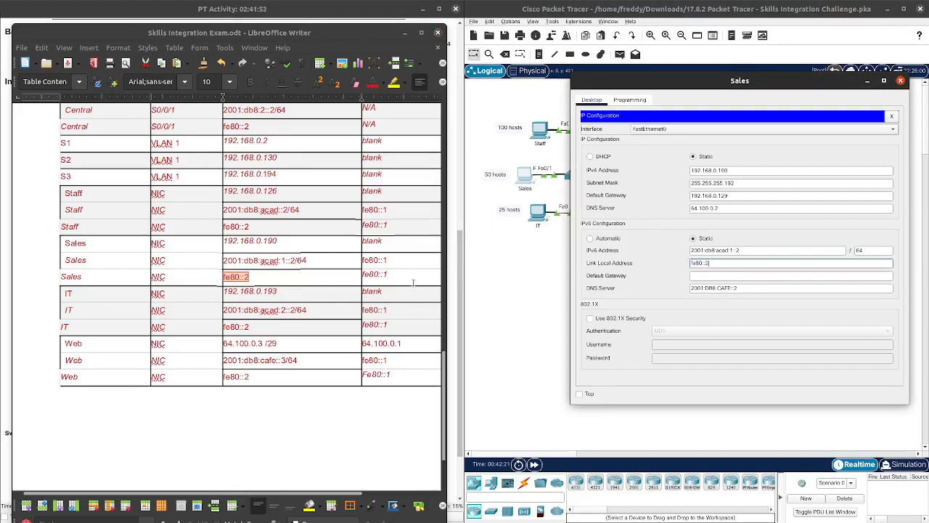
Step: Paste fe80::1 as the Sales PC's IPv6 default gateway, dismiss the error, and close the window
left_click(384, 274)
left_click_drag(370, 276, 362, 278)
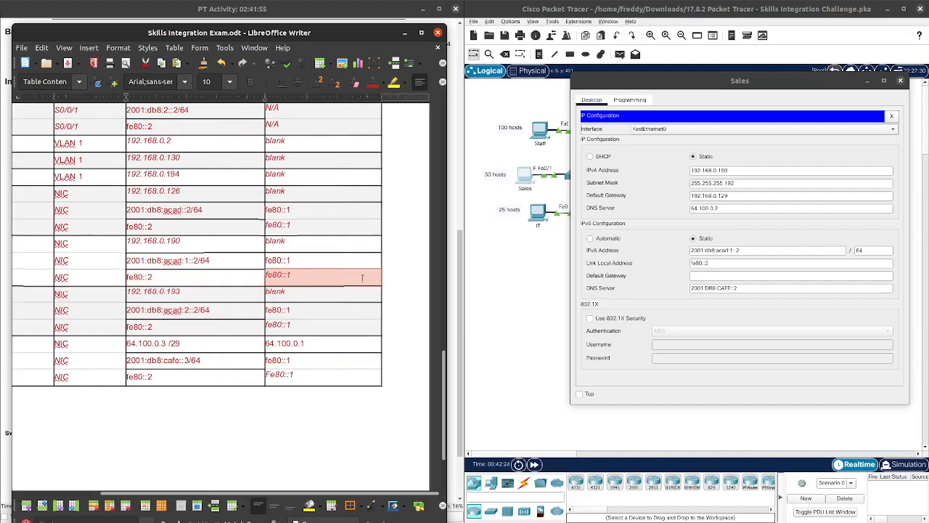
right_click(314, 278)
left_click(330, 295)
left_click(733, 279)
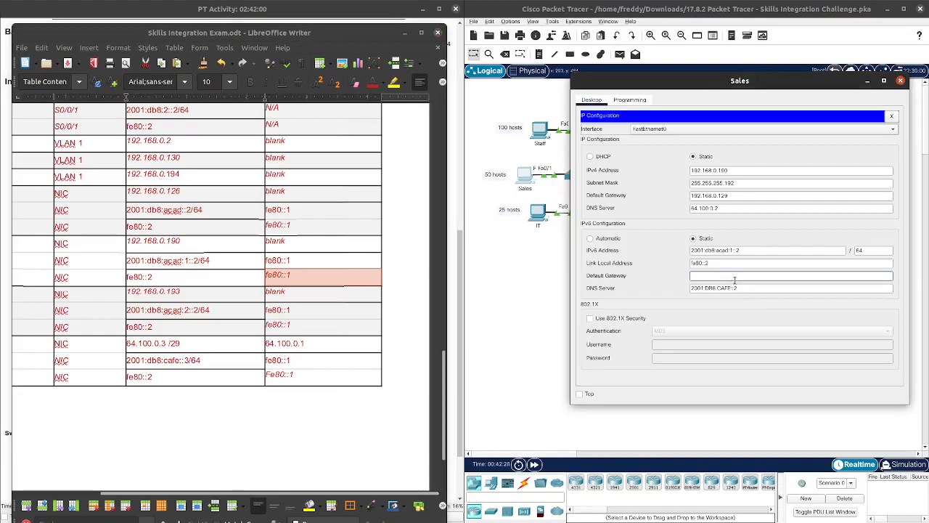
key("ctrl+v")
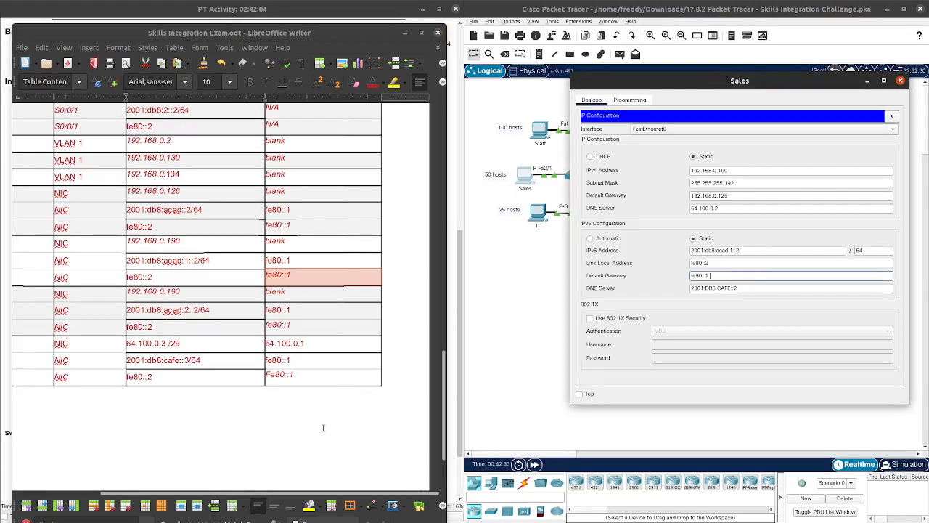
left_click(312, 494)
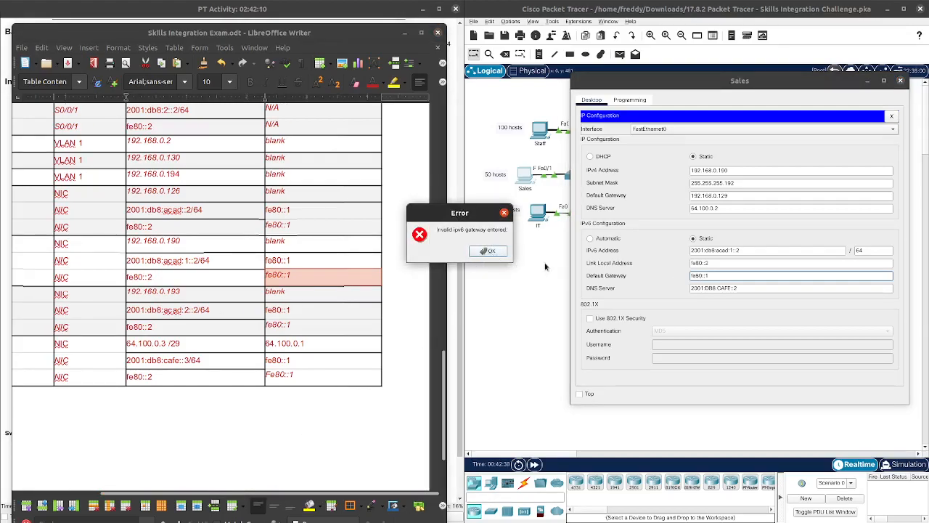
left_click(488, 250)
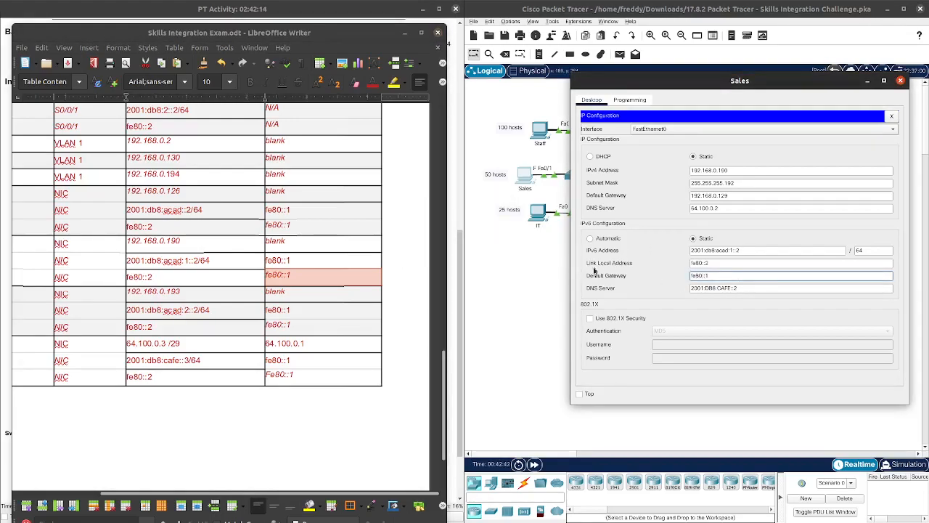
left_click(505, 303)
Step: Open the IT PC's IP Configuration and move its window aside
left_click(546, 211)
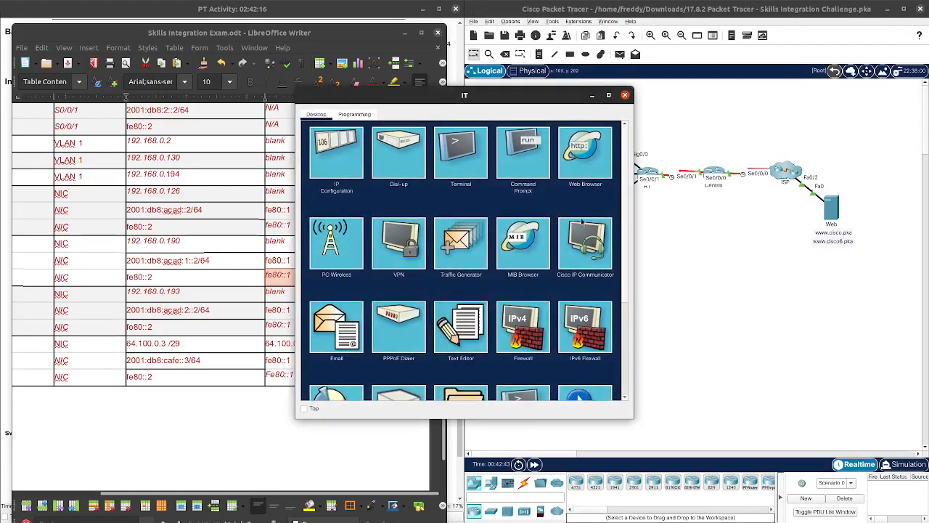
left_click_drag(529, 93, 724, 93)
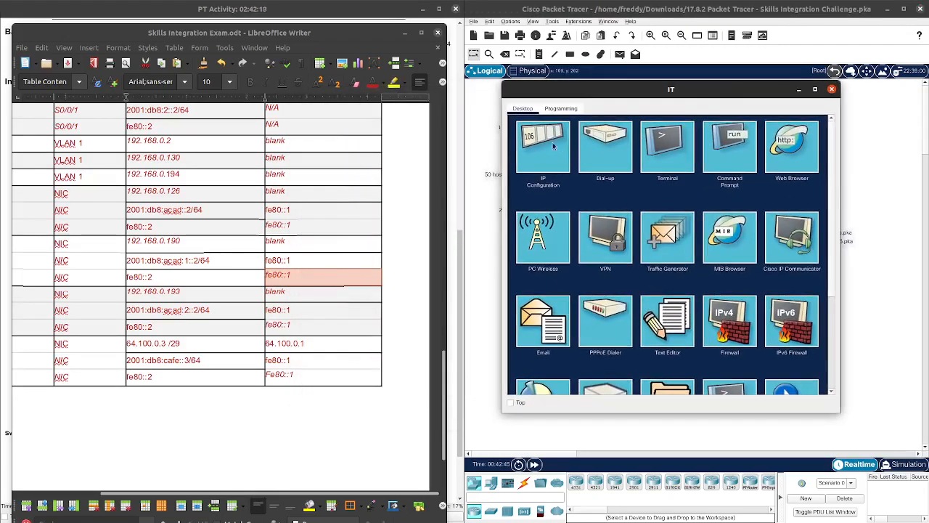
left_click(551, 145)
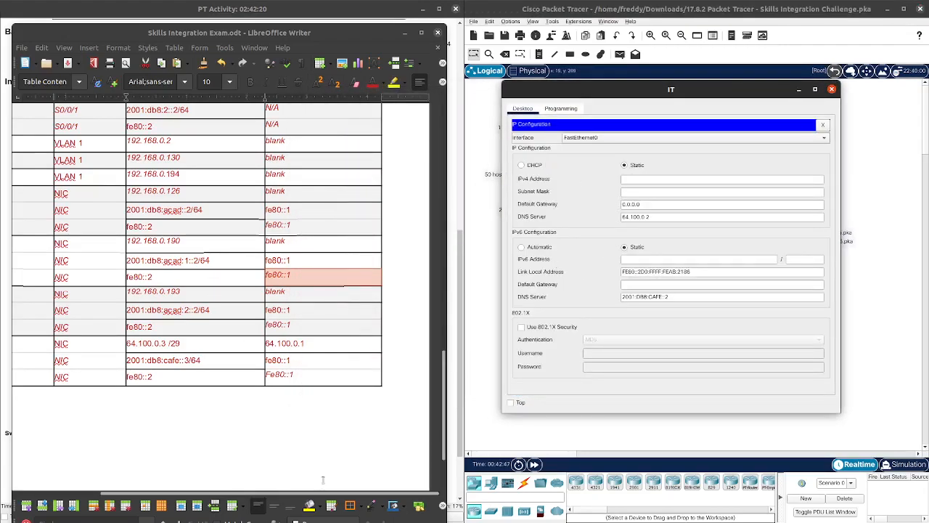
left_click_drag(318, 493, 250, 498)
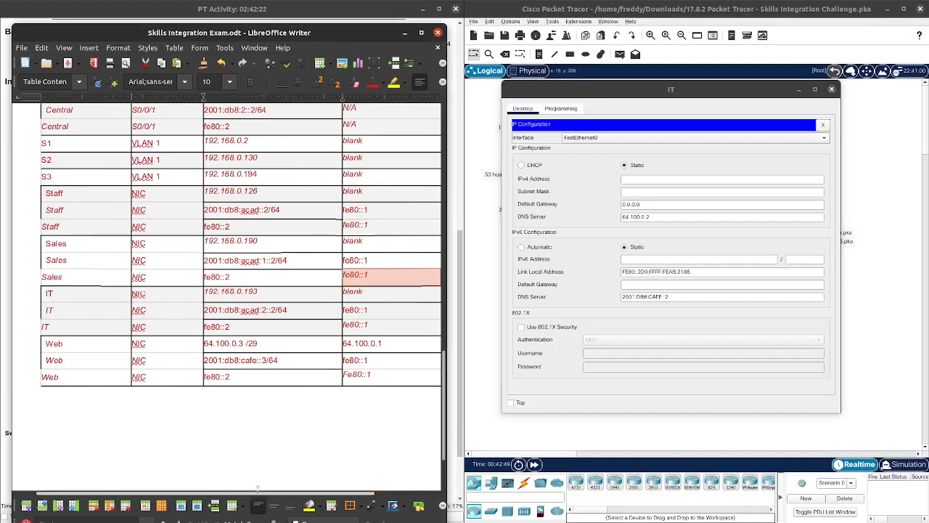
Step: Enter IPv4 address 192.168.0.193 with mask 255.255.255.224 on the IT PC
left_click_drag(259, 291, 204, 291)
right_click(214, 292)
left_click(228, 308)
left_click(655, 179)
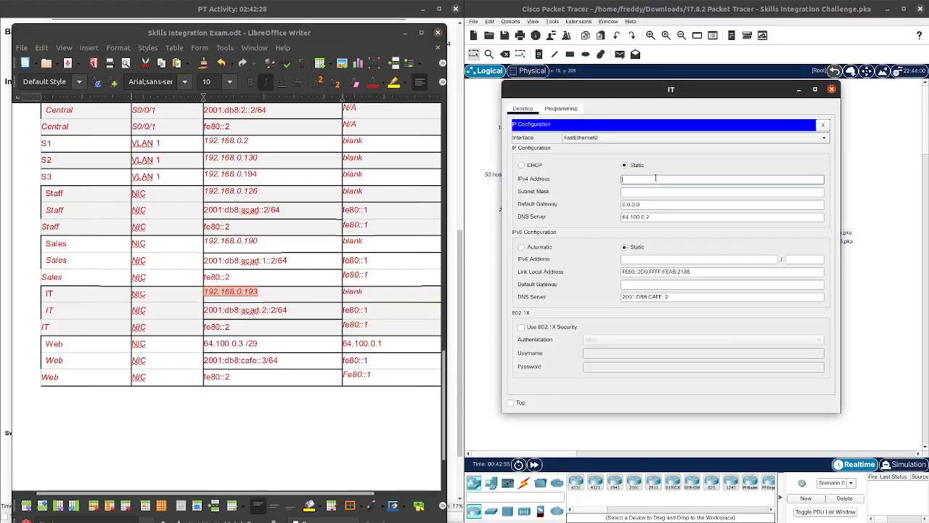
key("ctrl+v")
key("Tab")
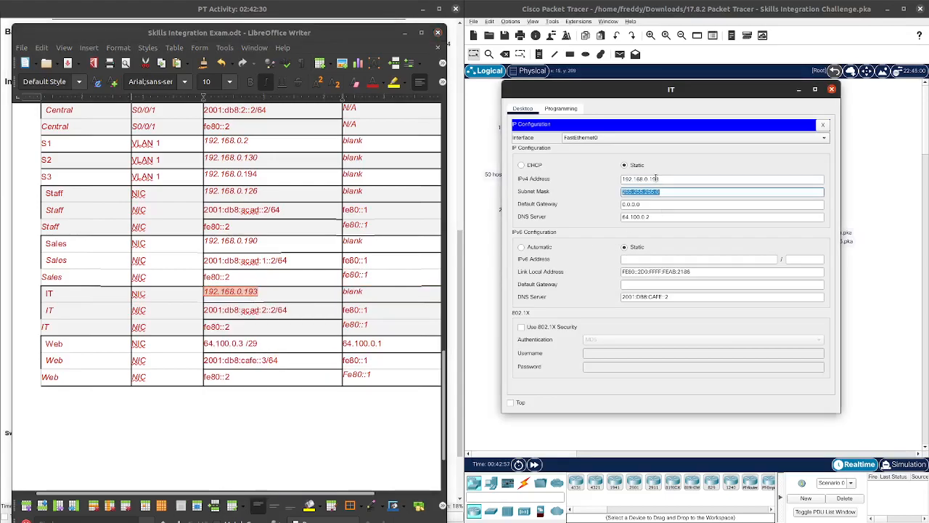
left_click(691, 191)
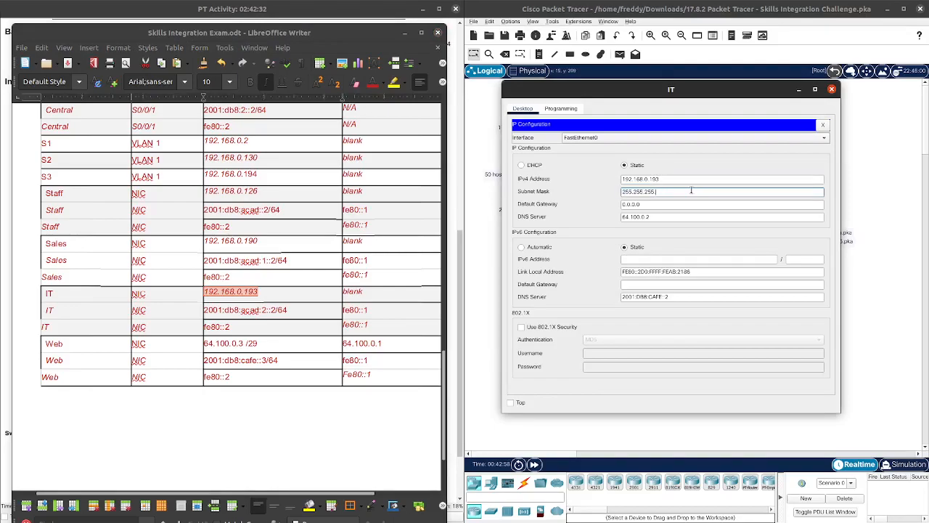
type("224")
left_click(674, 205)
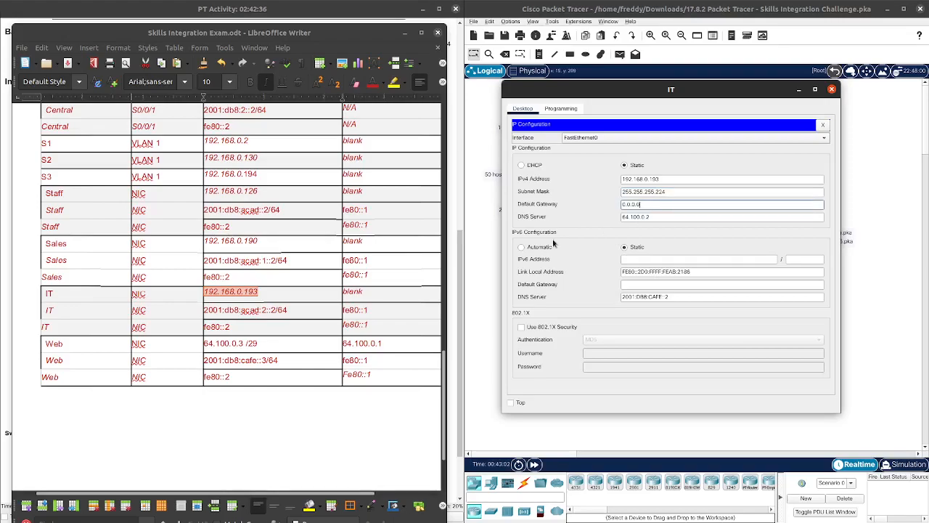
Step: Check the IT subnet notes to confirm the last host is 192.168.0.222
scroll(341, 277, "up", 1)
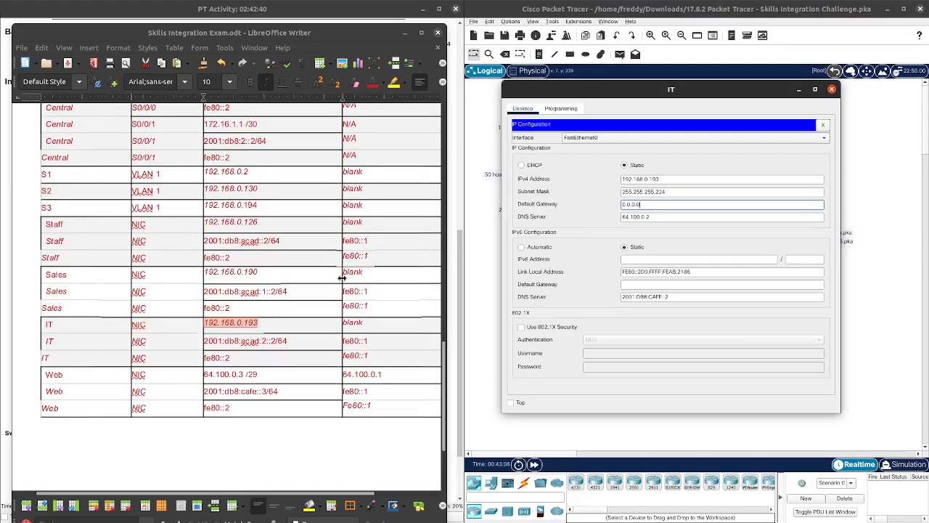
scroll(310, 289, "up", 15)
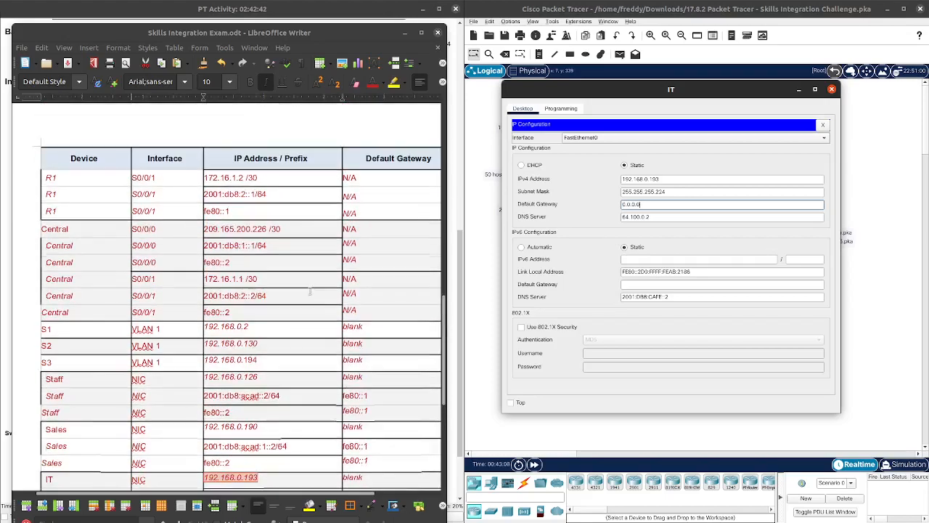
scroll(309, 292, "up", 2)
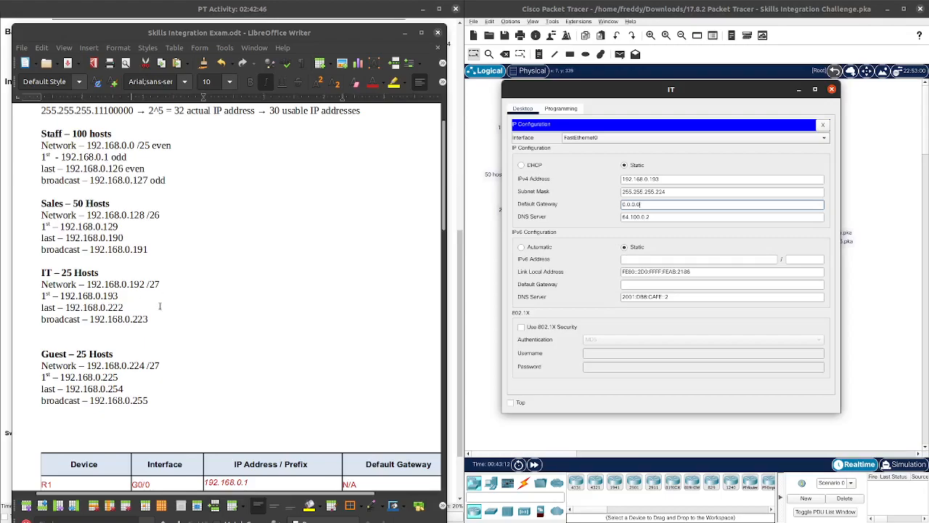
scroll(161, 312, "down", 15)
scroll(165, 312, "down", 4)
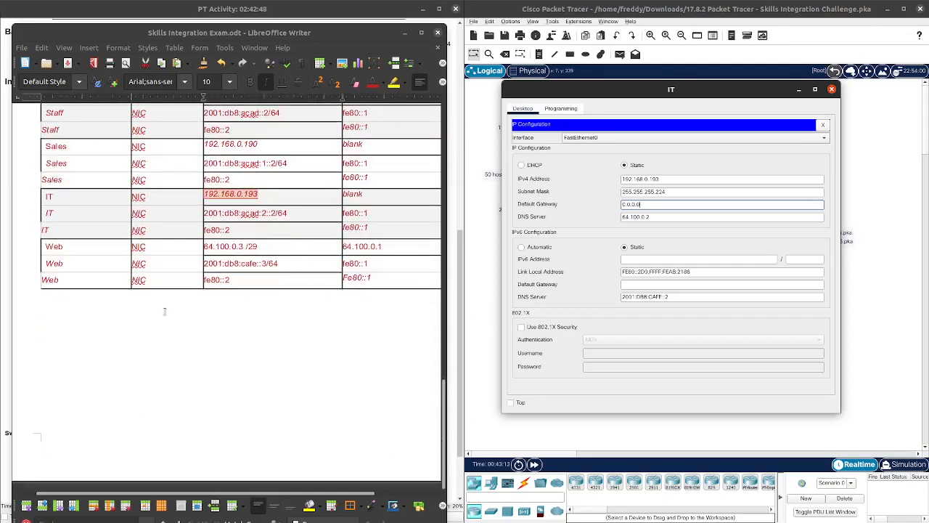
scroll(165, 311, "up", 4)
scroll(165, 311, "down", 2)
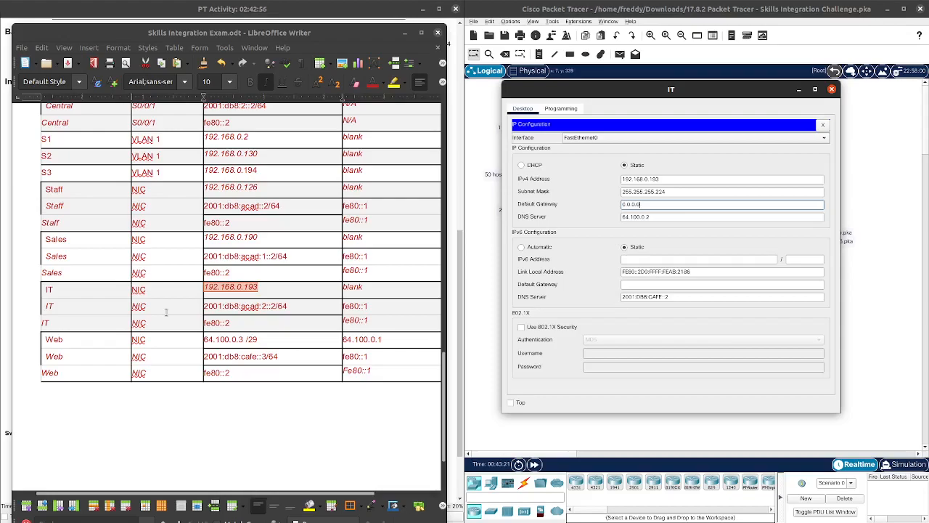
scroll(166, 312, "up", 1)
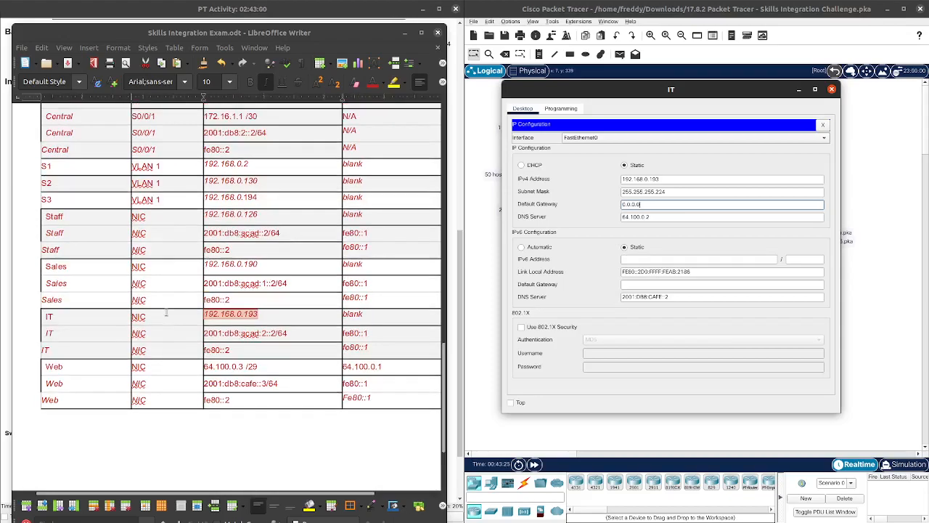
scroll(166, 312, "up", 5)
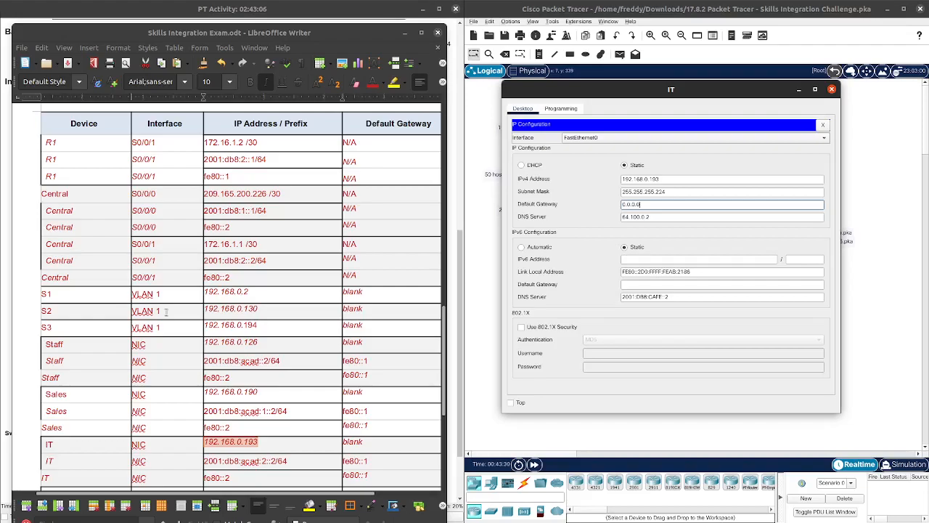
scroll(166, 313, "up", 8)
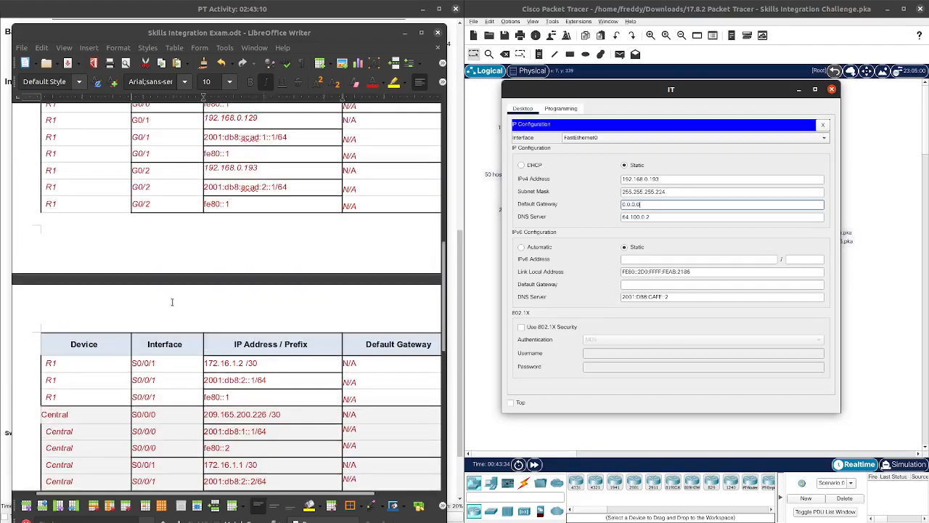
scroll(189, 250, "down", 10)
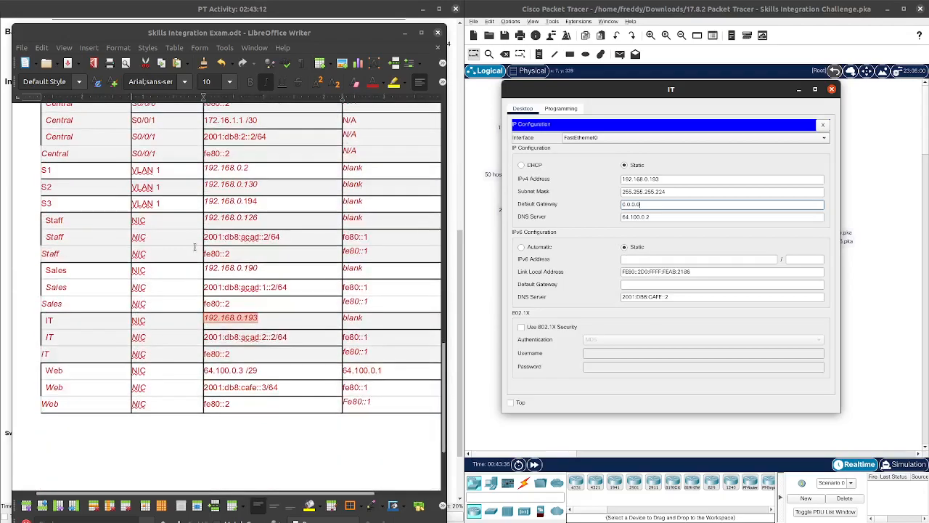
scroll(294, 301, "up", 7)
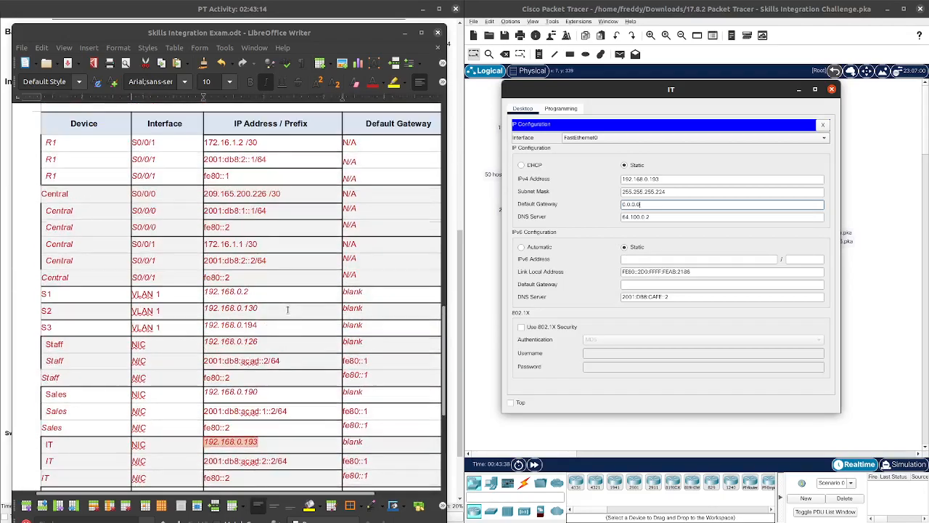
scroll(288, 310, "up", 3)
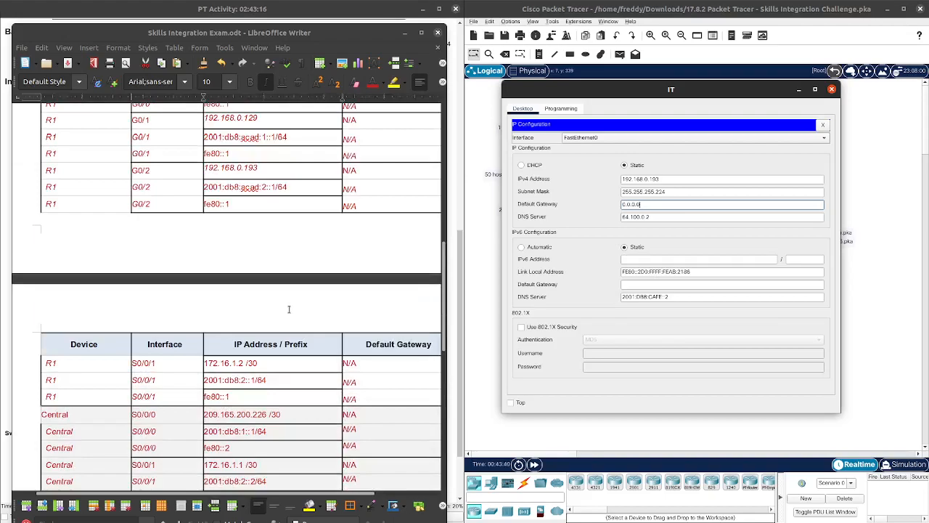
scroll(288, 309, "down", 8)
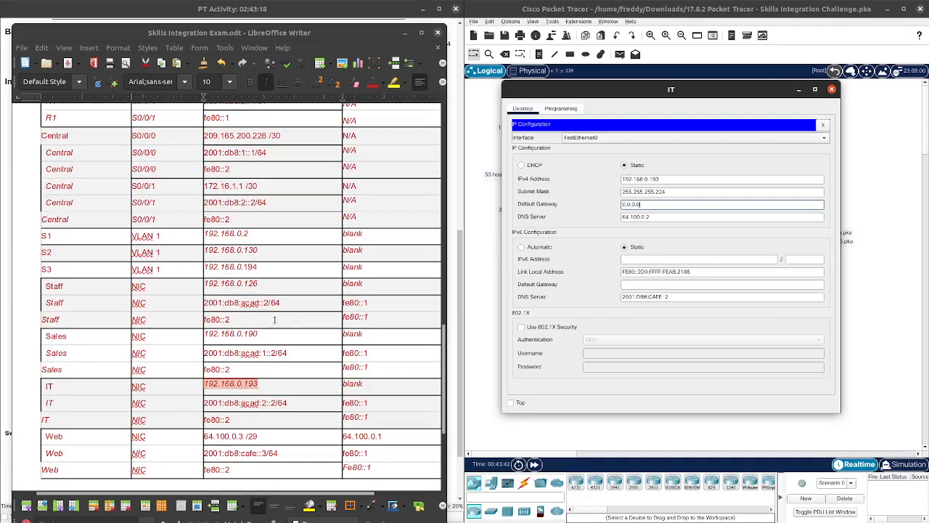
scroll(274, 316, "up", 20)
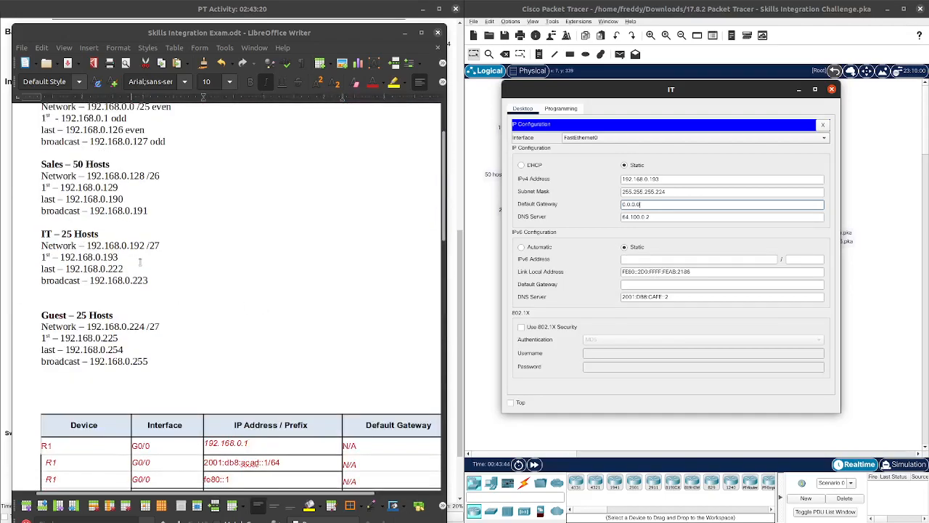
left_click(129, 270)
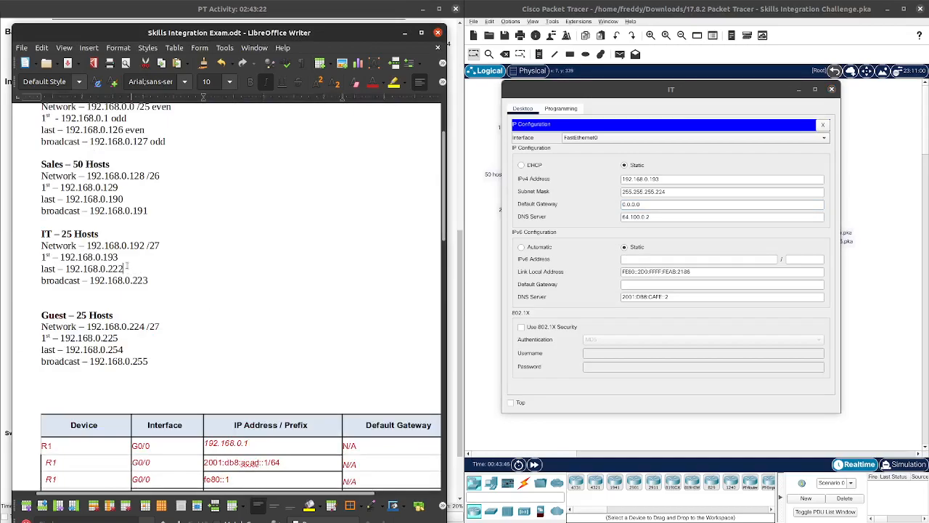
Step: Select 193 in the IT row's address cell of the table
scroll(220, 285, "down", 12)
scroll(220, 285, "down", 9)
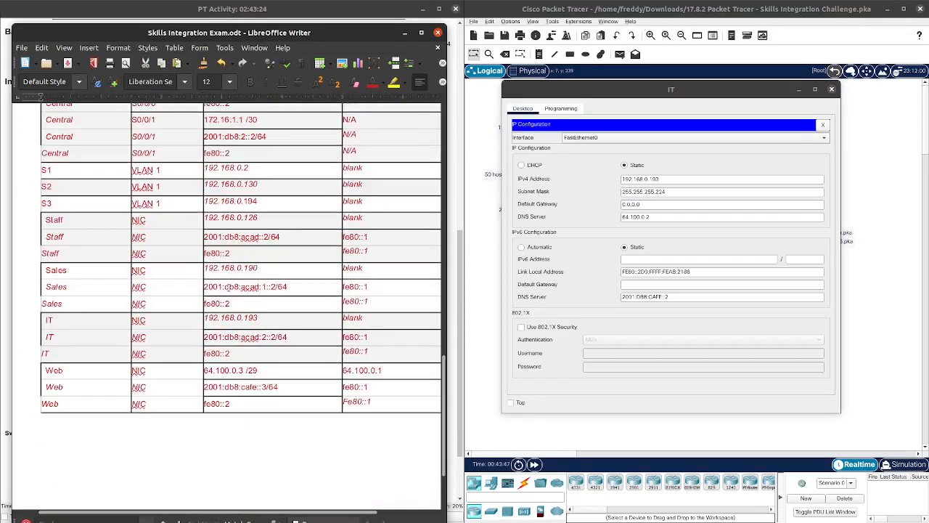
left_click_drag(258, 283, 245, 285)
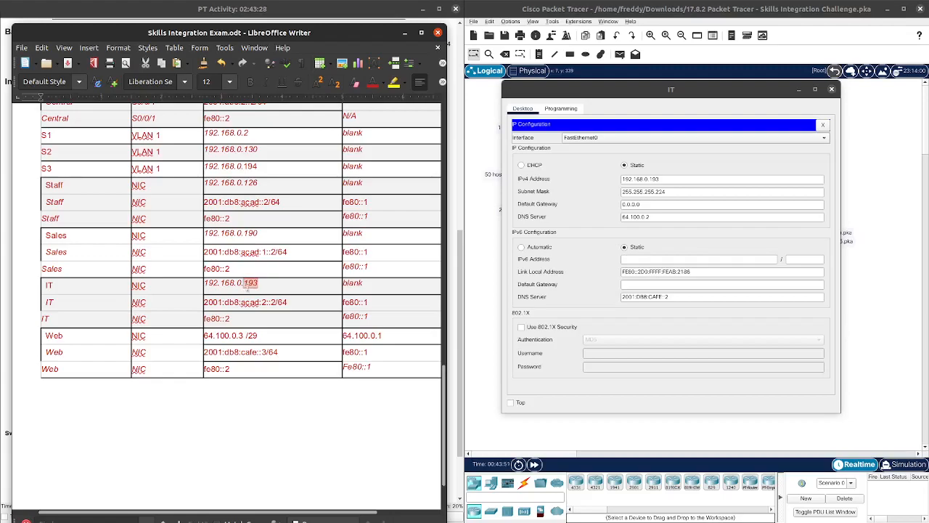
Step: Enter 222 in the table and correct the last octet of the IT PC's IPv4 address
type("222")
left_click_drag(660, 179, 651, 180)
type("22")
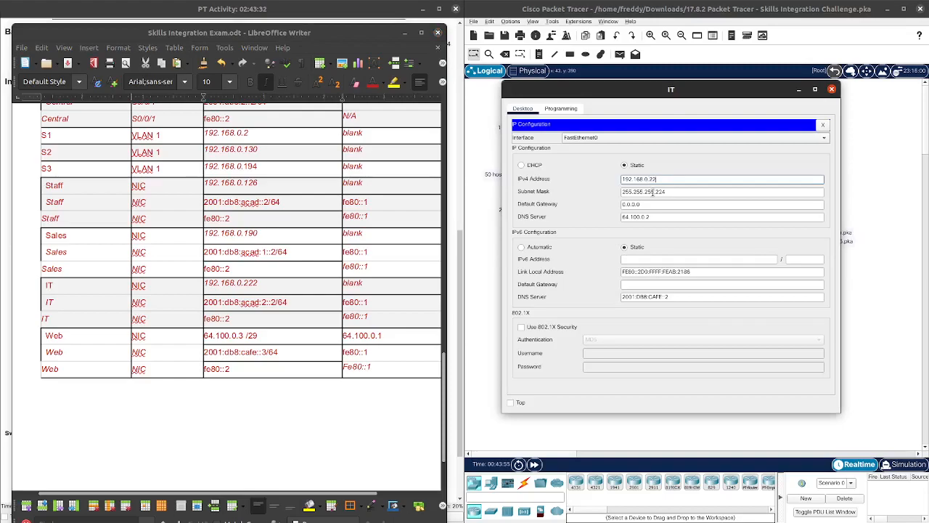
Step: Replace the IT PC's default gateway 0.0.0.0 with 192.168.0.193 copied from the table
left_click(649, 204)
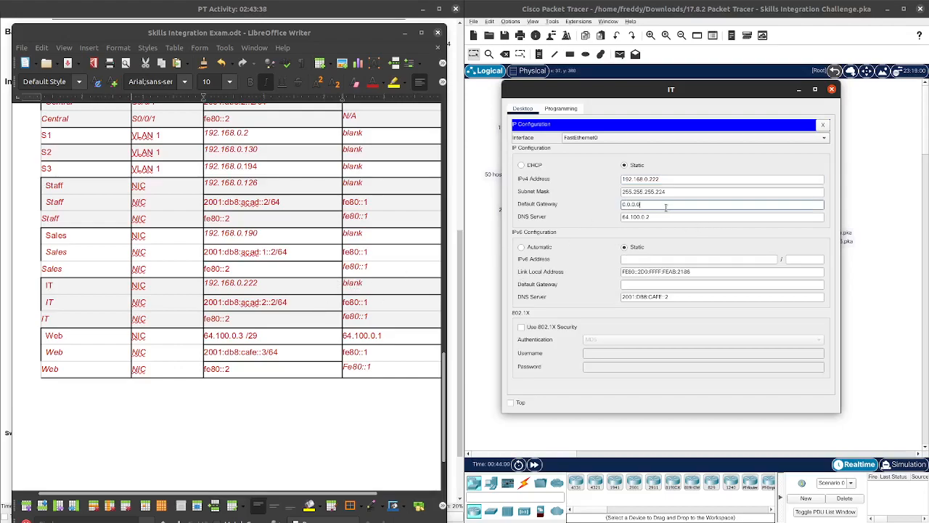
left_click_drag(651, 205, 602, 210)
key("BackSpace")
scroll(324, 256, "up", 5)
scroll(324, 256, "up", 6)
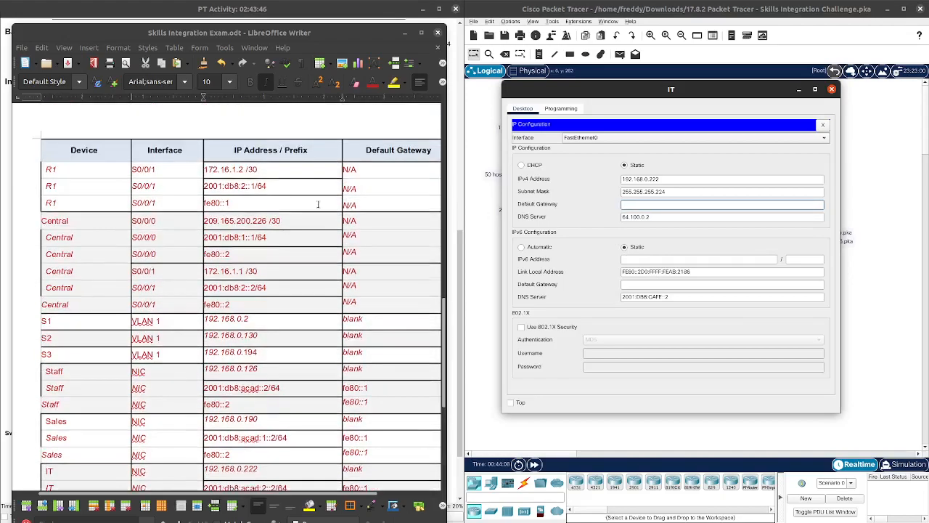
left_click_drag(291, 169, 206, 165)
right_click(220, 169)
left_click(240, 185)
left_click(638, 205)
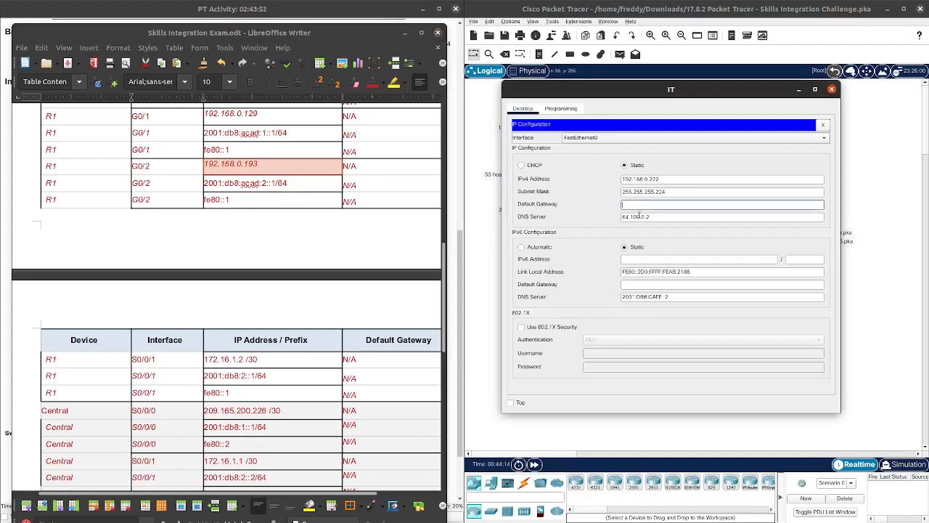
key("ctrl+v")
Step: Set the IT PC's IPv6 address to 2001:db8:acad:2::2 with prefix 64
left_click(655, 260)
scroll(247, 301, "down", 4)
scroll(250, 301, "down", 6)
left_click_drag(274, 269, 205, 271)
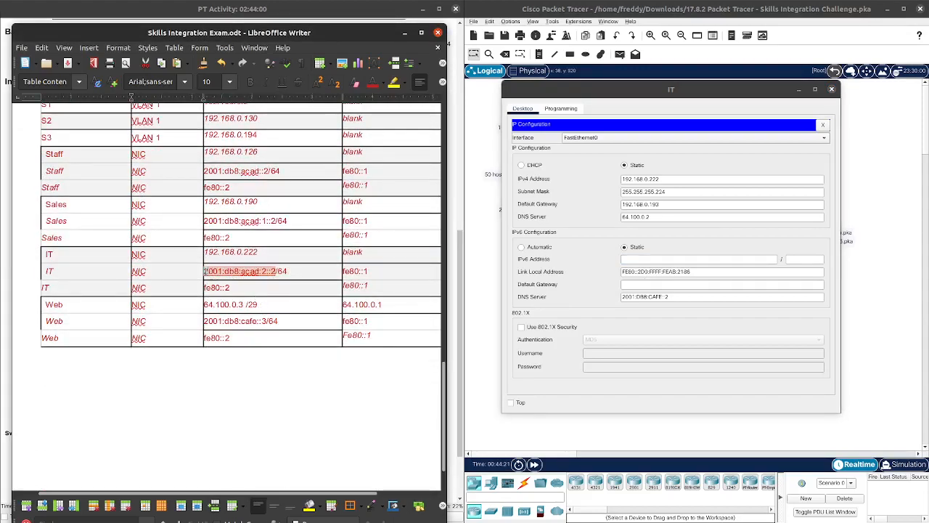
right_click(210, 270)
left_click(231, 285)
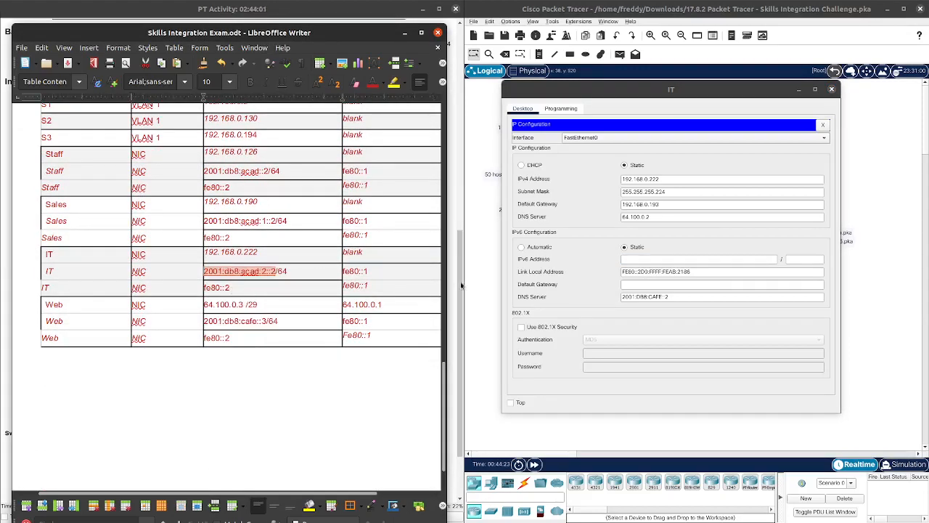
left_click(665, 258)
key("ctrl+v")
key("Tab")
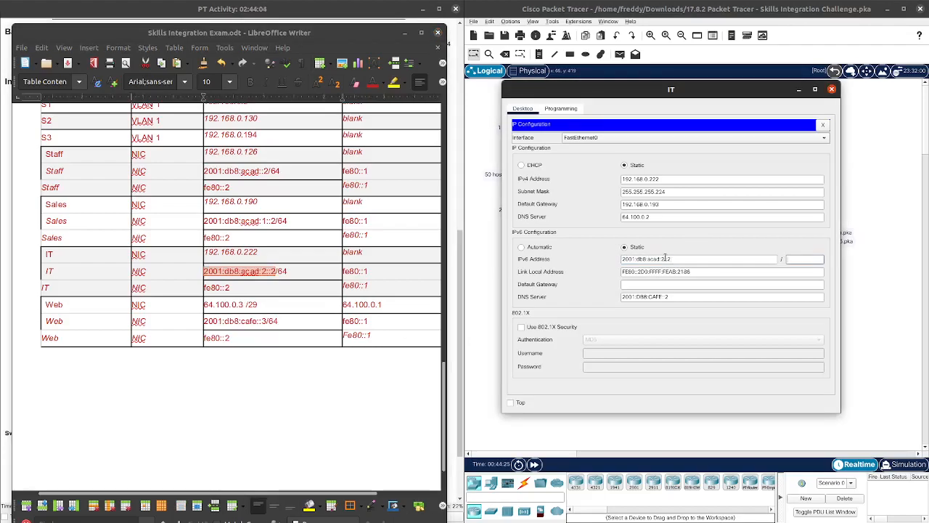
key("Tab")
key("Tab")
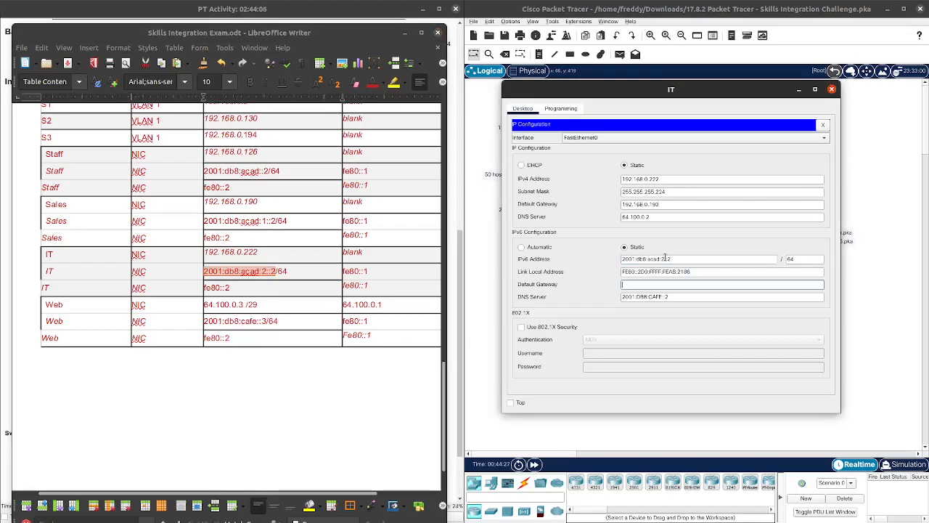
Step: Set link-local fe80::2 and IPv6 gateway fe80::1 on the IT PC, then close its window
left_click_drag(233, 287, 209, 288)
right_click(217, 290)
left_click(238, 308)
left_click_drag(701, 271, 622, 271)
key("ctrl+v")
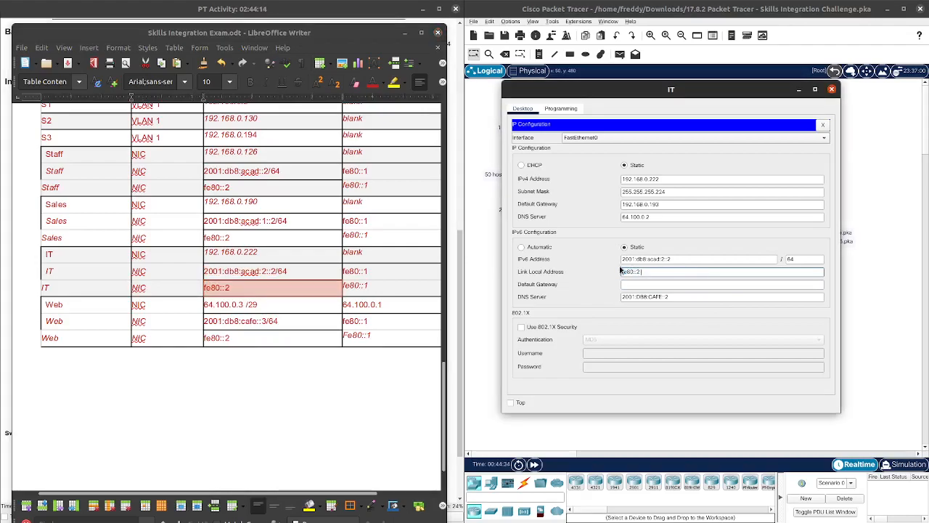
left_click(656, 284)
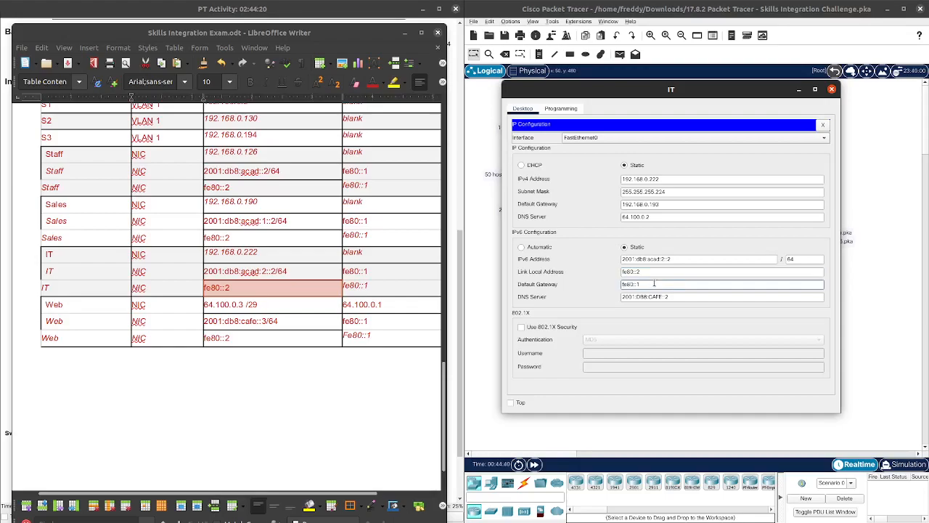
left_click(622, 324)
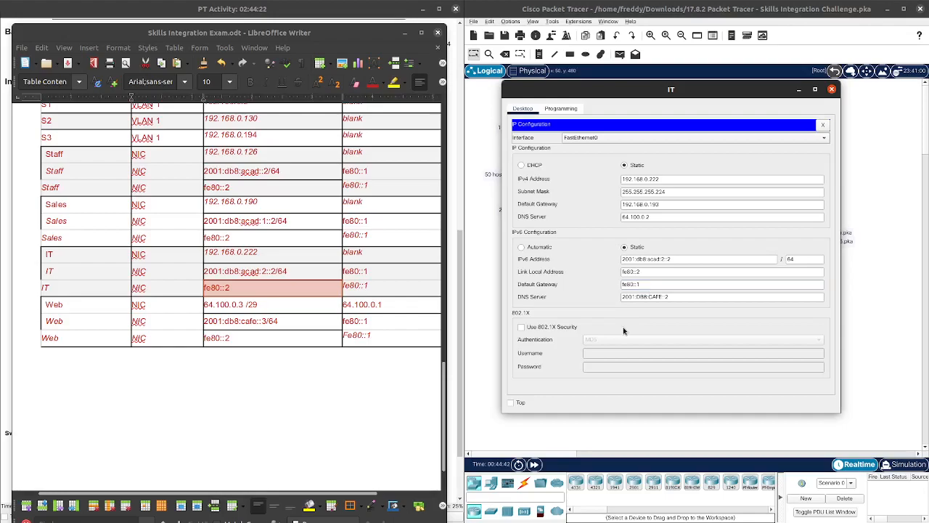
left_click(832, 89)
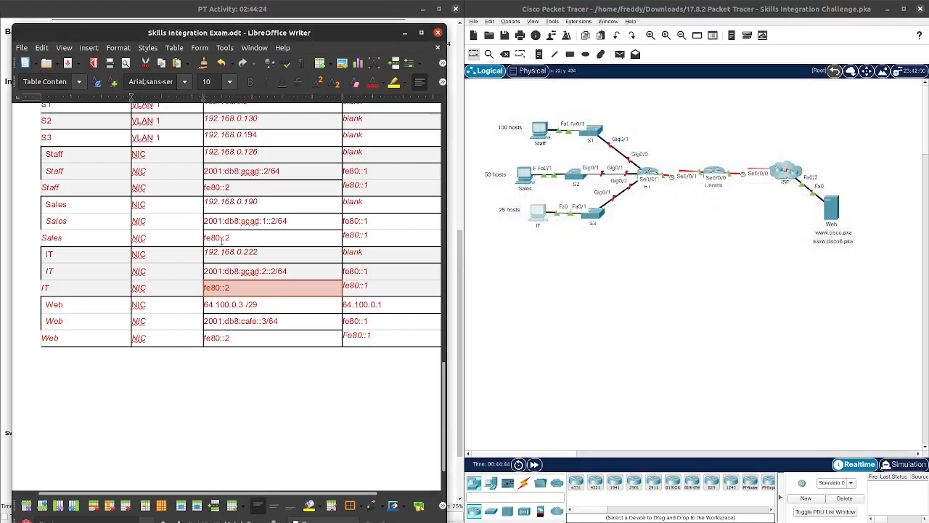
Step: Hide the Writer document and scroll the activity instructions down to the R1 Configurations section
scroll(221, 240, "down", 2)
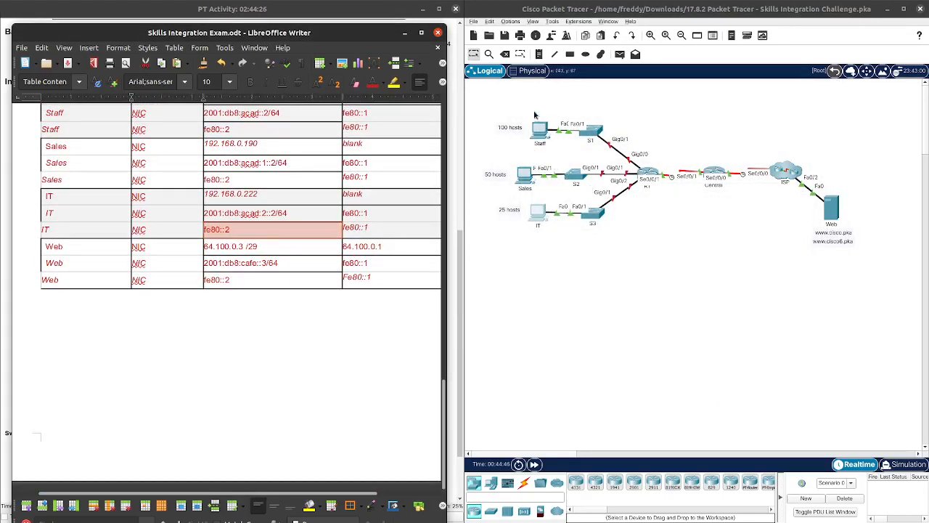
left_click_drag(535, 111, 495, 294)
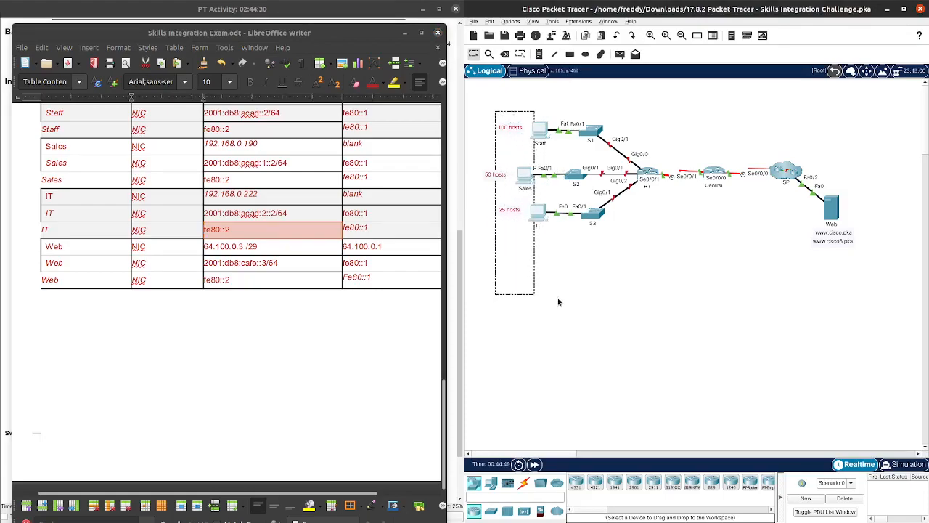
left_click(558, 301)
left_click(405, 32)
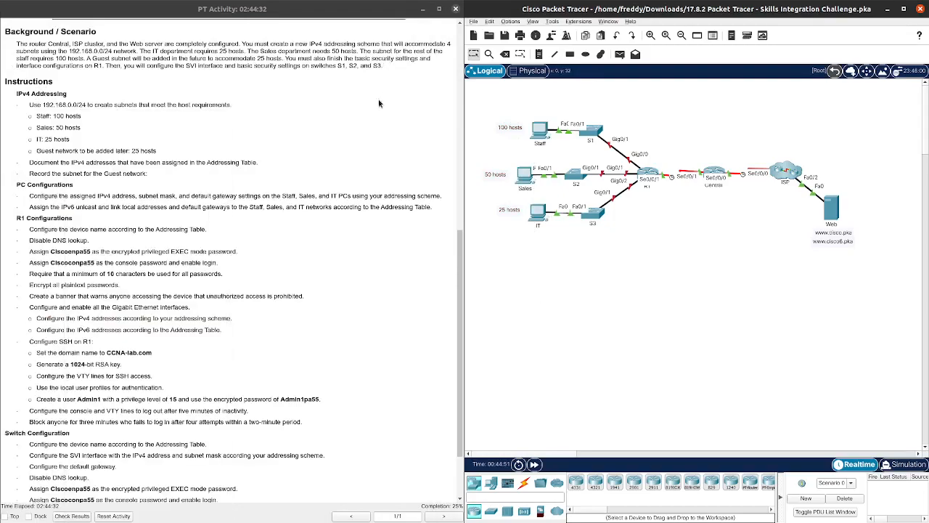
scroll(315, 272, "down", 2)
scroll(308, 264, "down", 2)
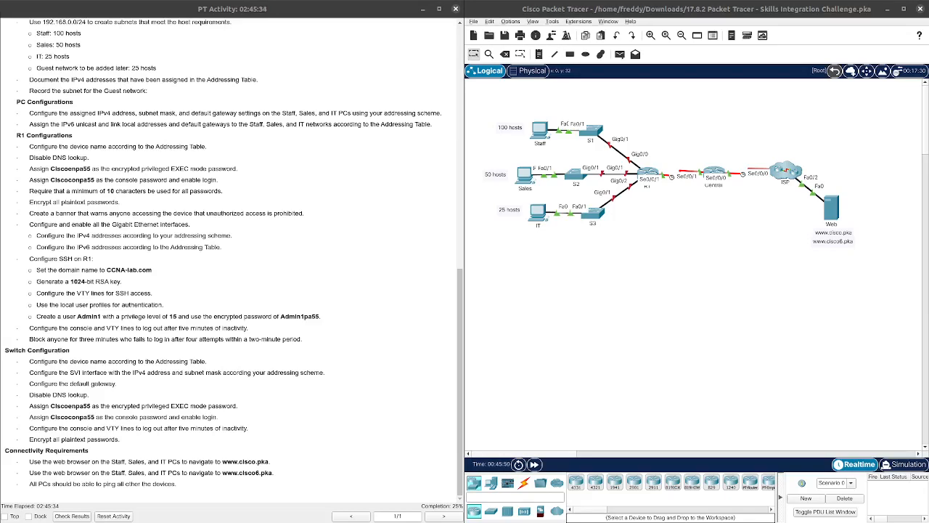
key("alt+Tab")
left_click_drag(239, 32, 607, 69)
left_click(774, 69)
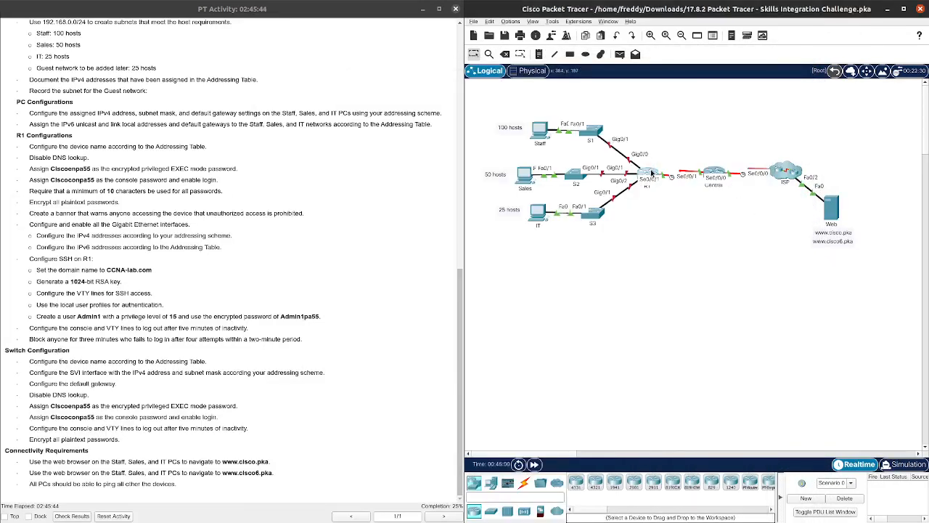
Step: On R1's CLI, enter privileged mode and run show ip int brief to review interfaces
left_click(651, 172)
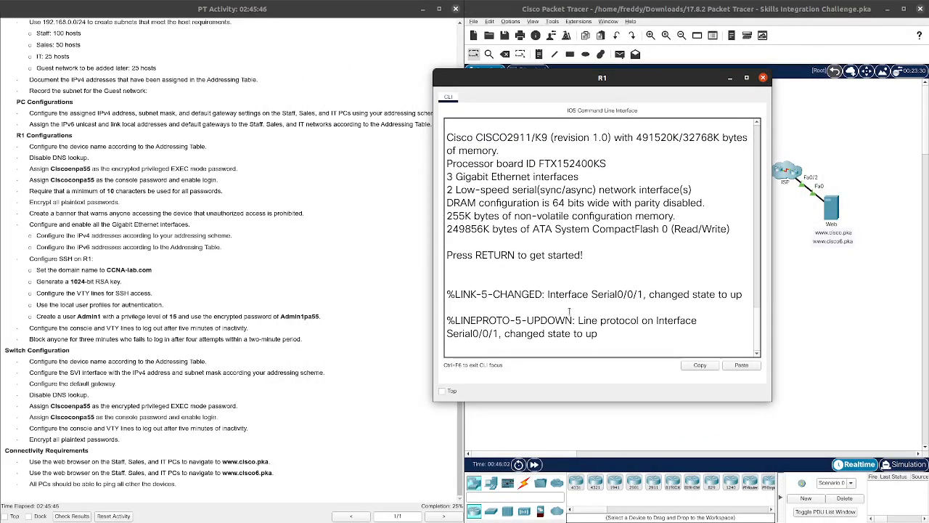
key("Return")
key("Return")
type("en")
key("Return")
type("conf")
key("BackSpace")
key("BackSpace")
key("BackSpace")
key("BackSpace")
key("BackSpace")
type("show ip ibt")
key("BackSpace")
key("BackSpace")
type("nt bri")
key("Return")
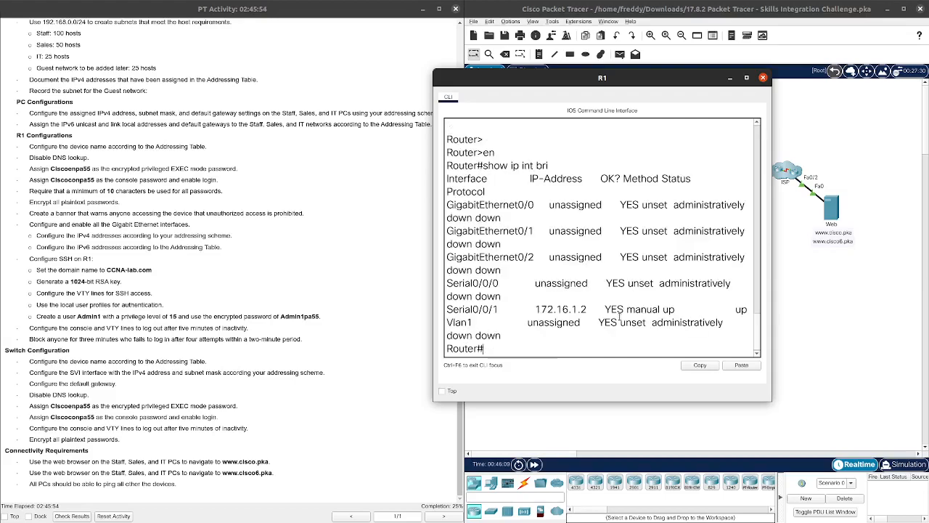
left_click_drag(590, 308, 541, 309)
left_click_drag(662, 77, 683, 72)
left_click(640, 339)
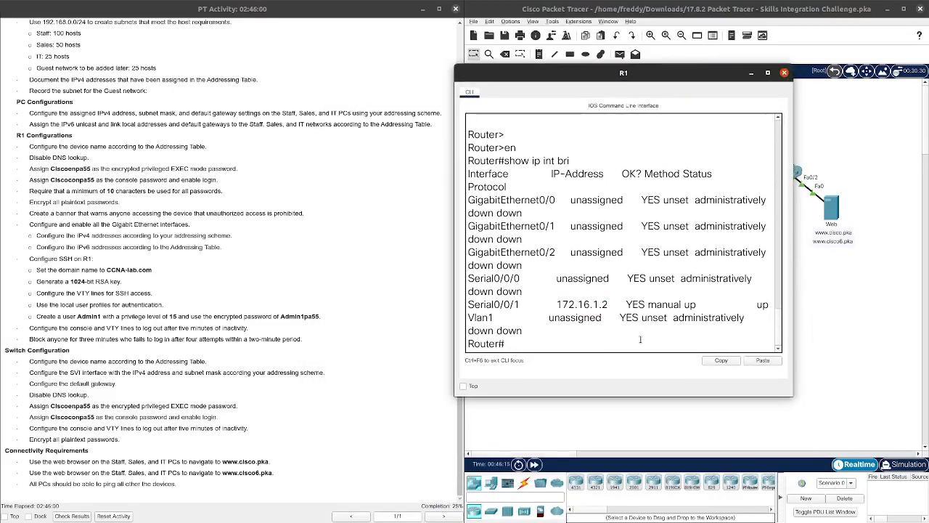
Step: Enter global configuration mode and set the router's hostname to R1
type("conf t")
key("Return")
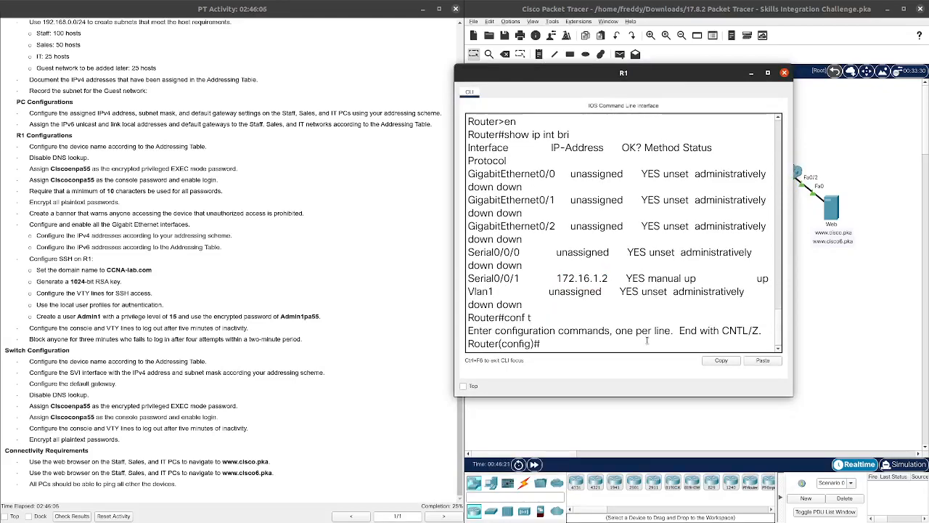
key("Return")
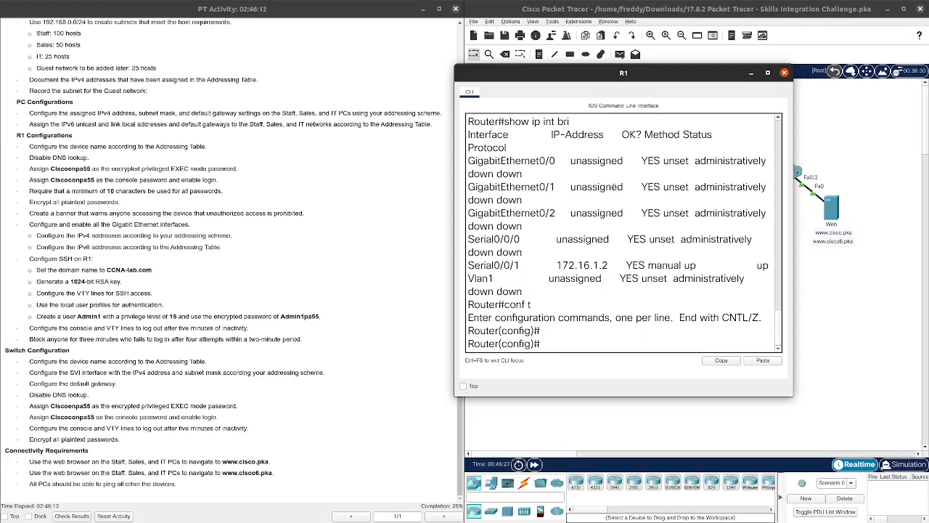
left_click_drag(599, 77, 629, 71)
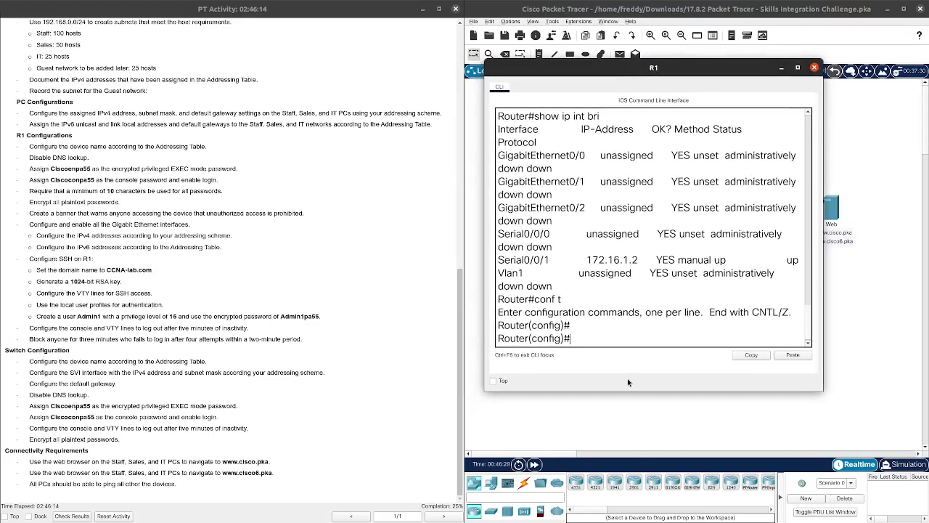
left_click(609, 339)
type("hostname R1")
key("Return")
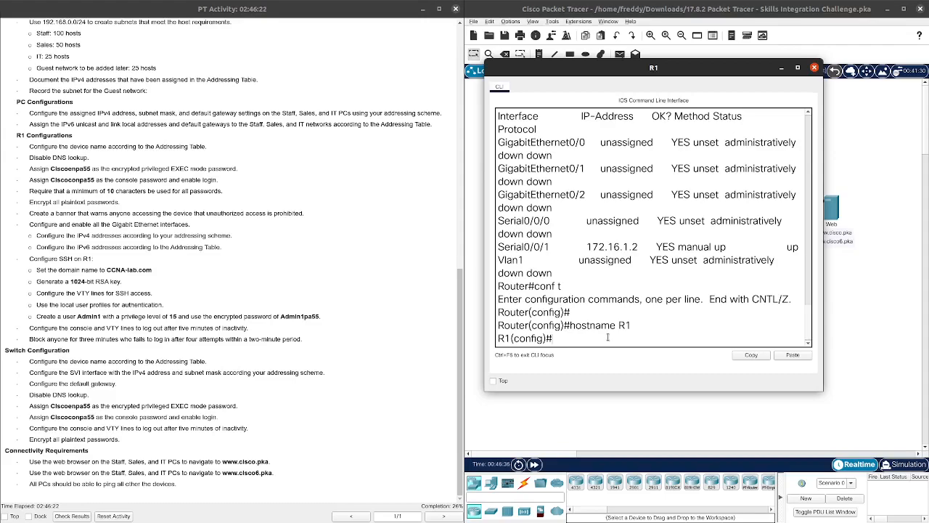
Step: Disable DNS lookup on R1 with no ip domain-lookup
type("no ip doma")
key("Tab")
type("i")
key("Tab")
key("BackSpace")
type("n-loo")
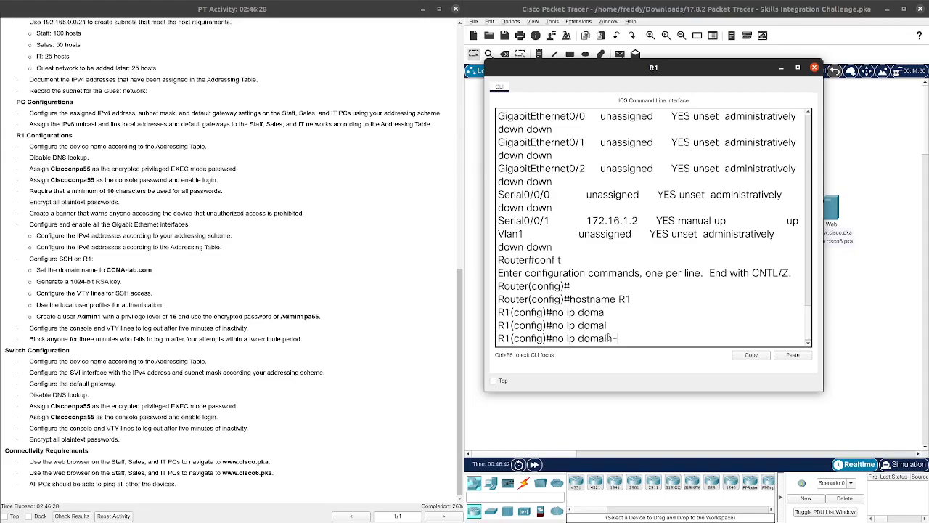
key("Tab")
key("Return")
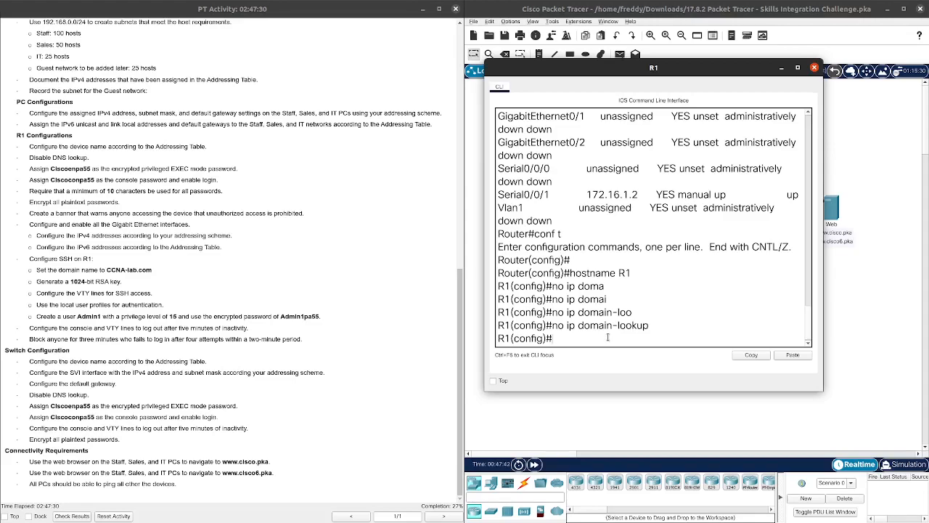
Step: Configure enable secret on R1 with the activity's required password, correcting a typo
type("enable sec")
key("Tab")
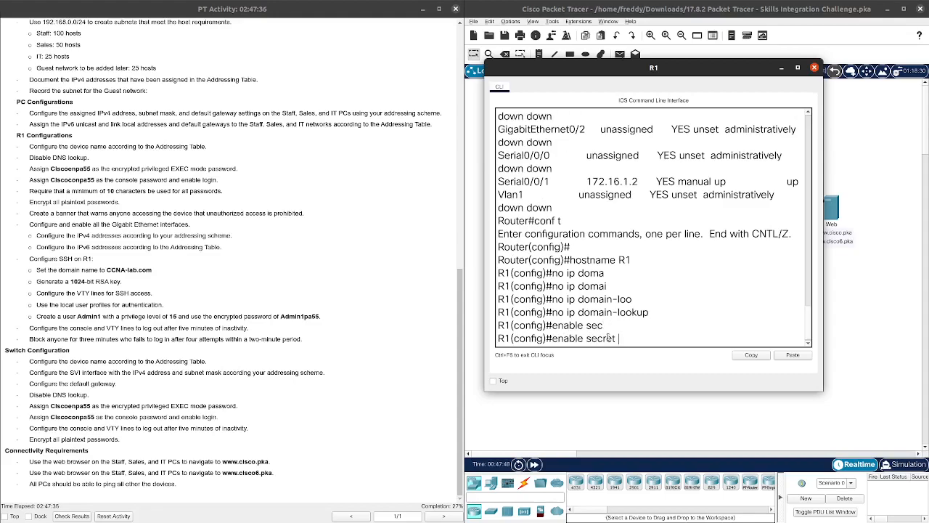
type("Cisco")
type("enpa")
type("56")
key("BackSpace")
type("5")
key("Return")
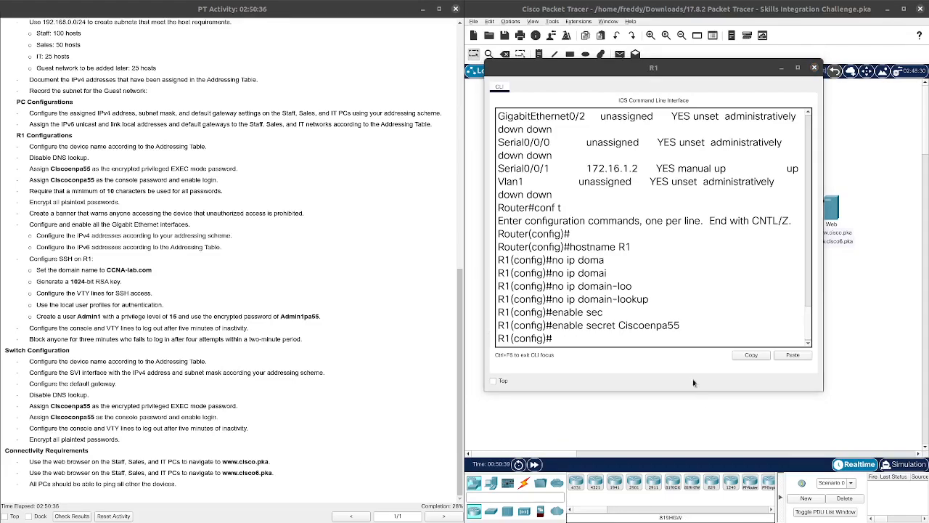
left_click(632, 340)
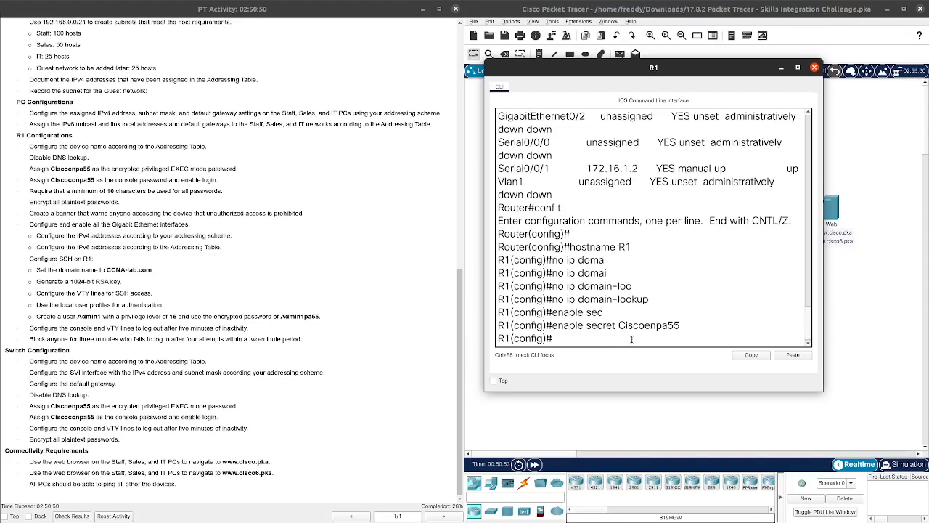
Step: On line con 0, set the console password to the required value
type("line con 0")
key("Return")
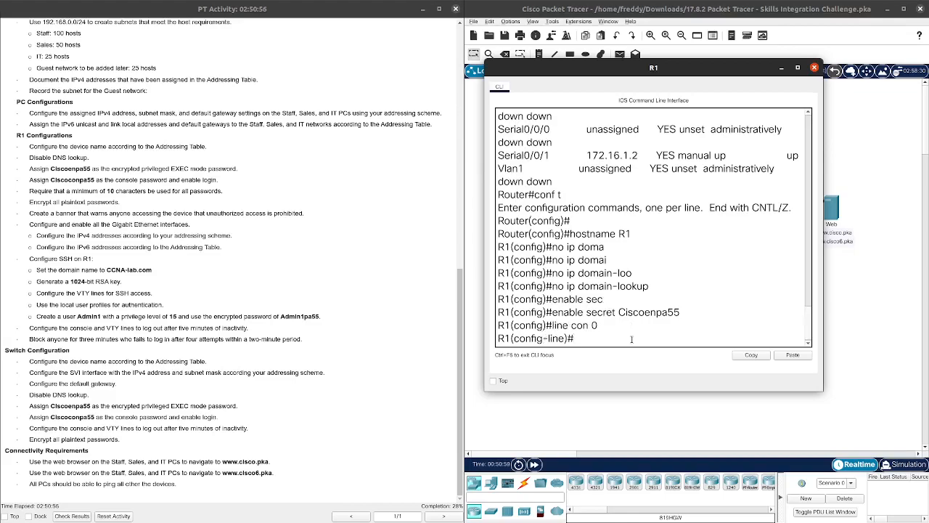
type("pass")
key("Tab")
type("Cisco")
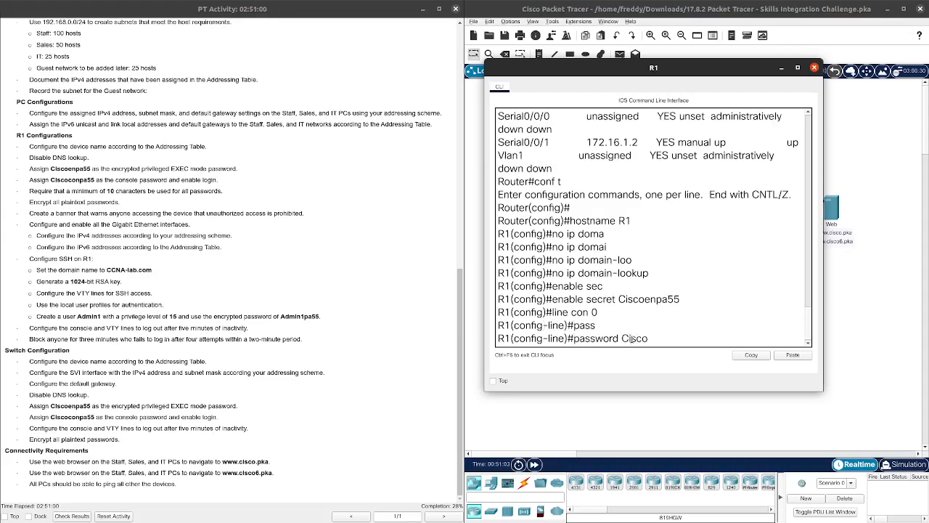
type("conpa55")
left_click_drag(619, 338, 573, 338)
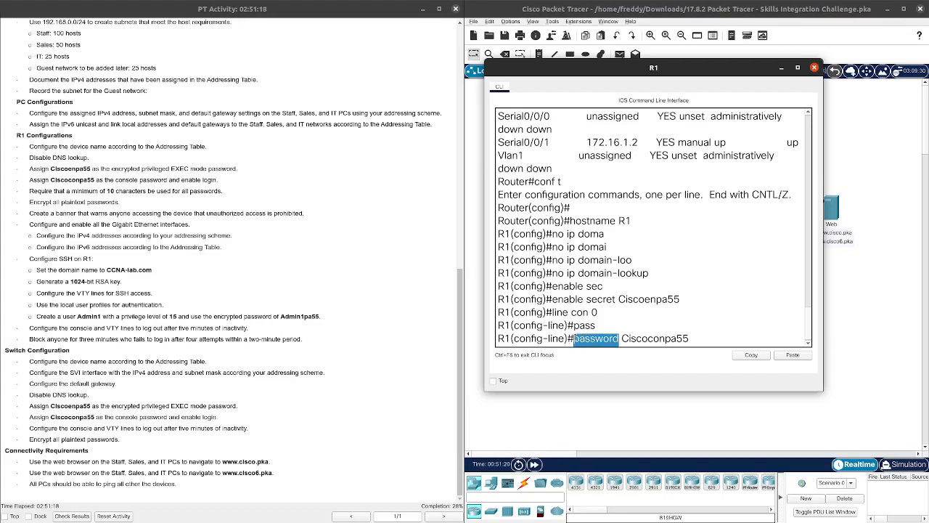
left_click(703, 334)
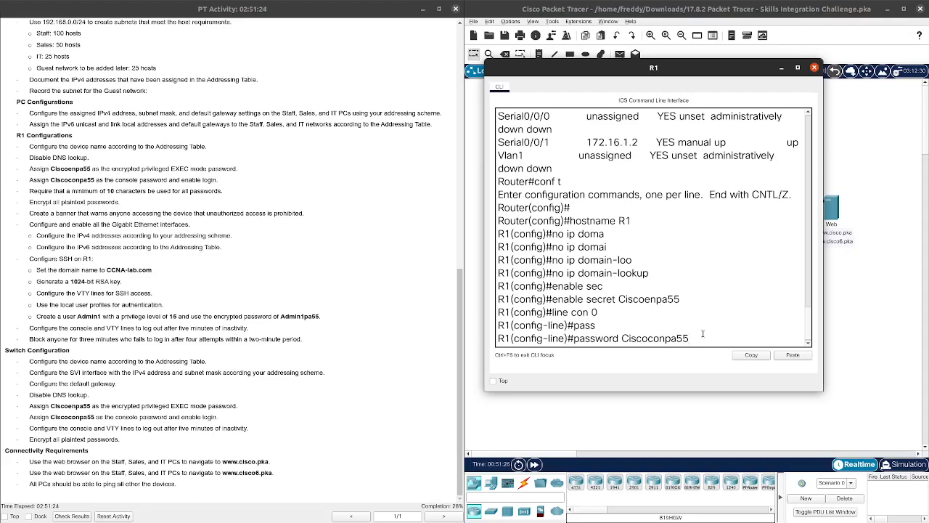
key("Return")
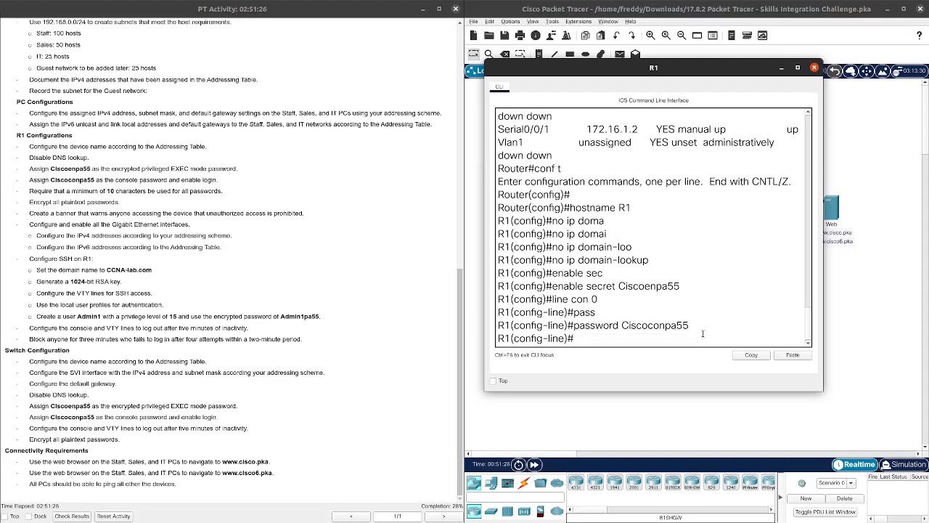
Step: Require login and enable logging synchronous on the console line, then exit it
type("login")
left_click_drag(689, 326, 626, 331)
left_click(625, 330)
key("Return")
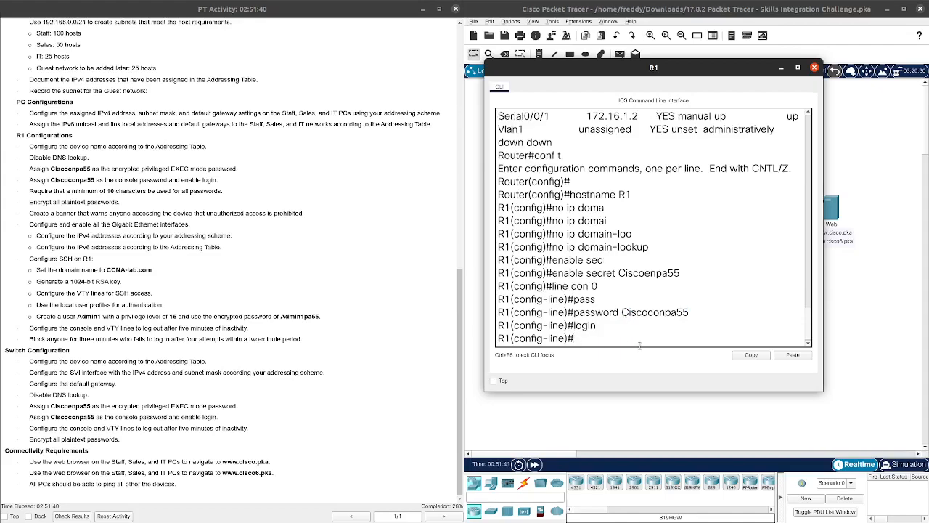
type("logging synch")
key("Tab")
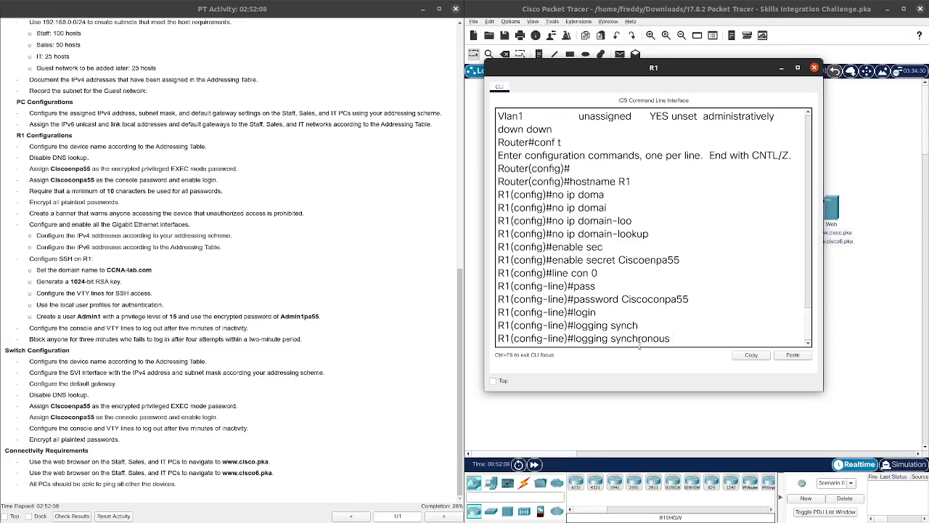
key("Return")
type("exit")
key("Return")
key("Return")
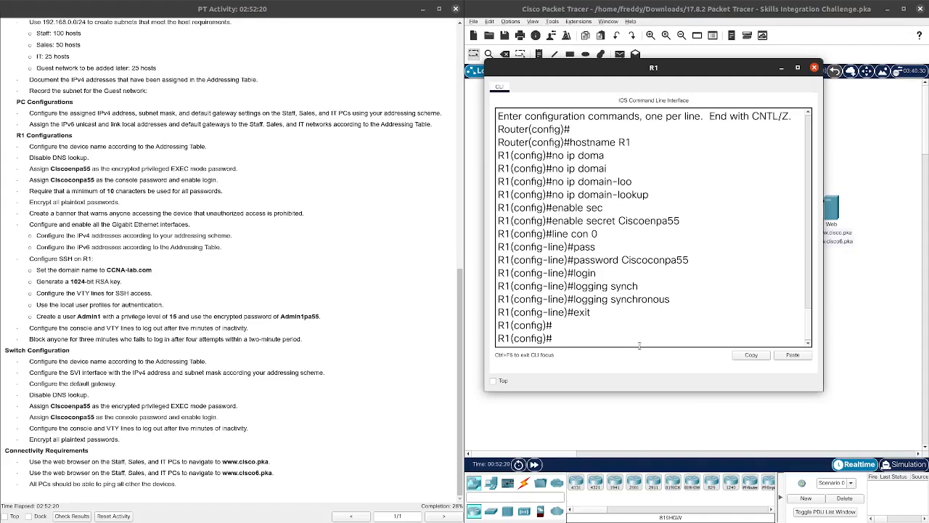
Step: Set security passwords min-length 10 on R1
type("securi")
key("Tab")
type("pass")
key("Tab")
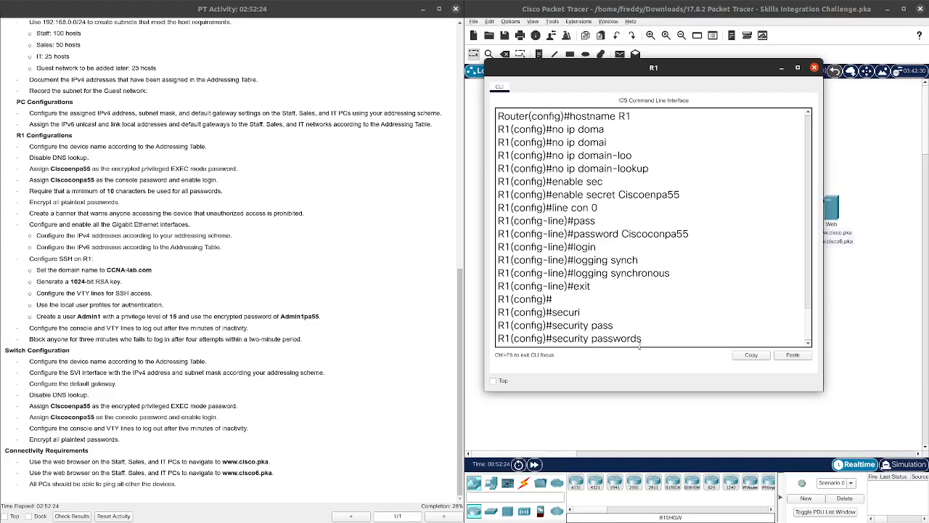
type("?min")
key("Tab")
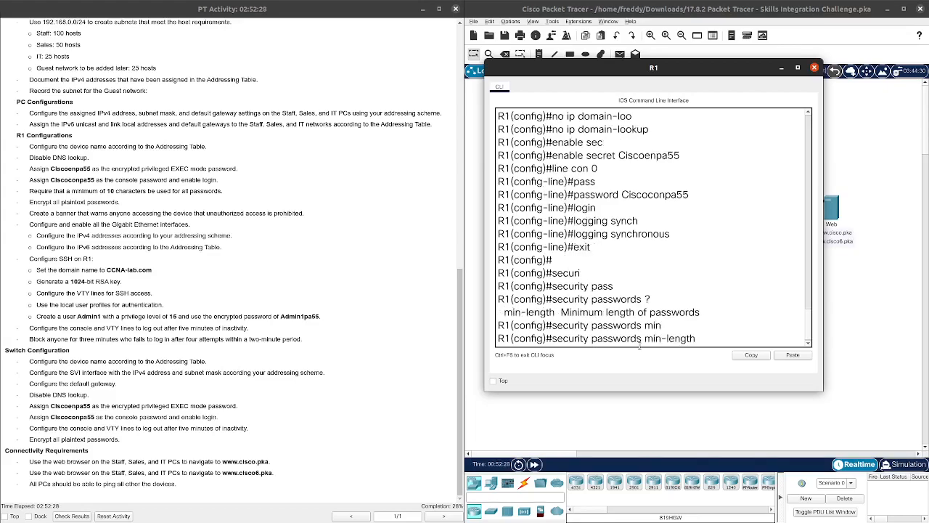
type("?")
key("space")
key("space")
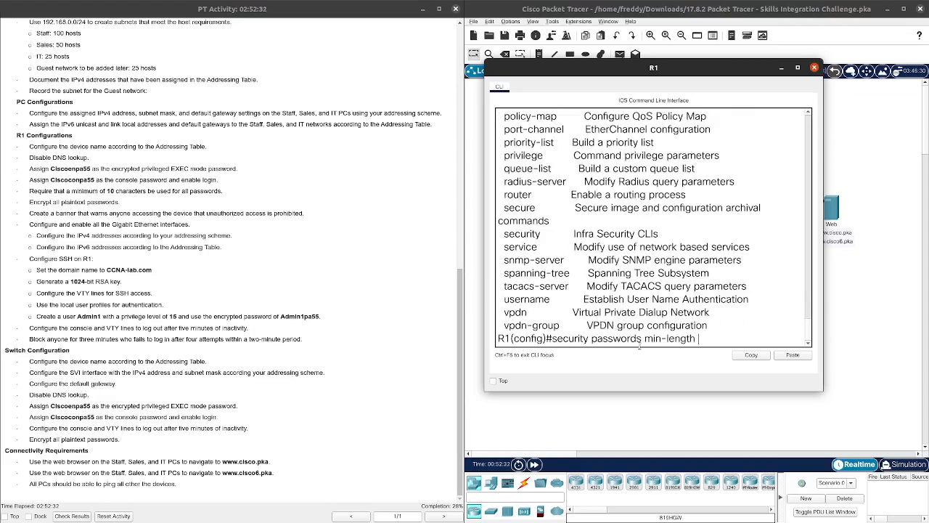
type("?")
type("10")
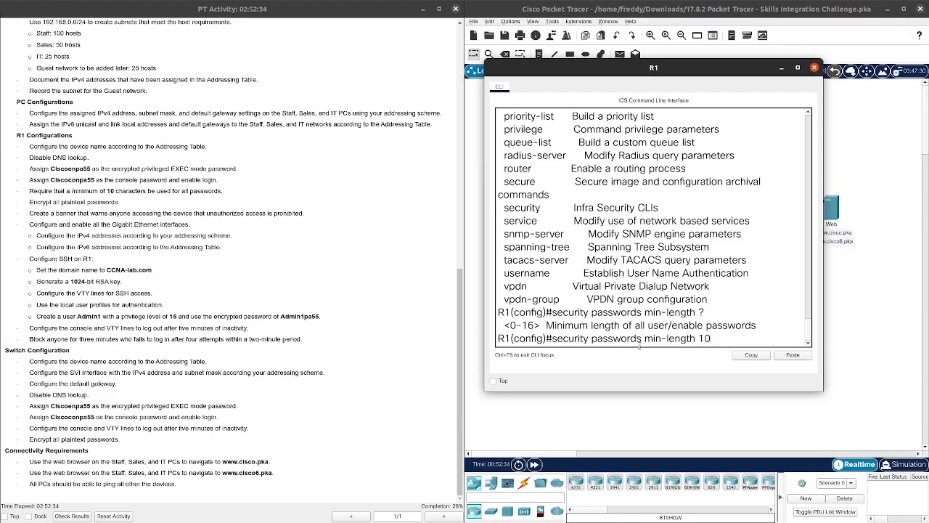
key("Return")
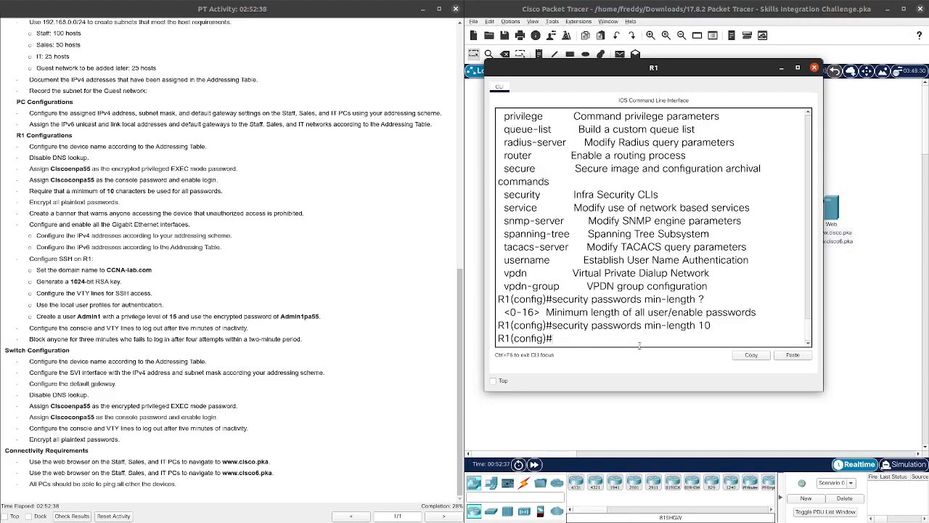
Step: Turn on service password-encryption
type("servio")
key("BackSpace")
key("Tab")
type("pass")
key("Tab")
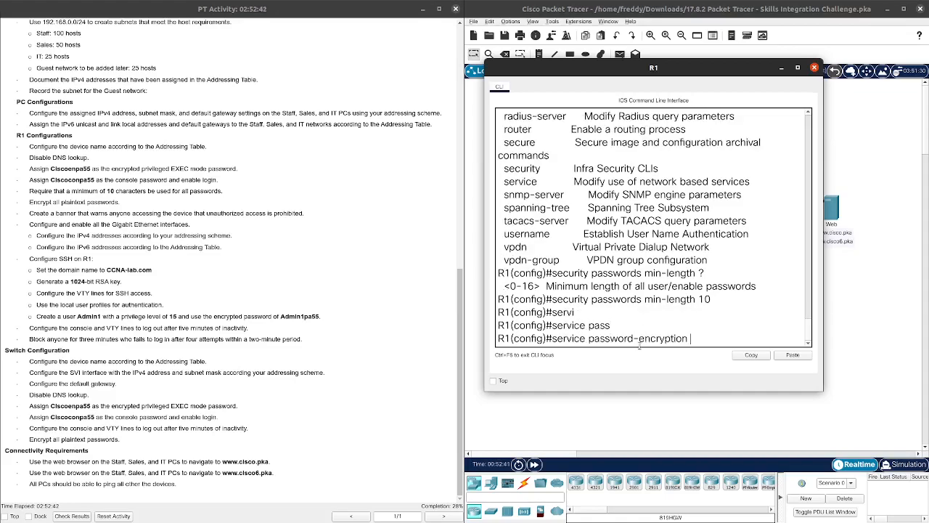
key("Return")
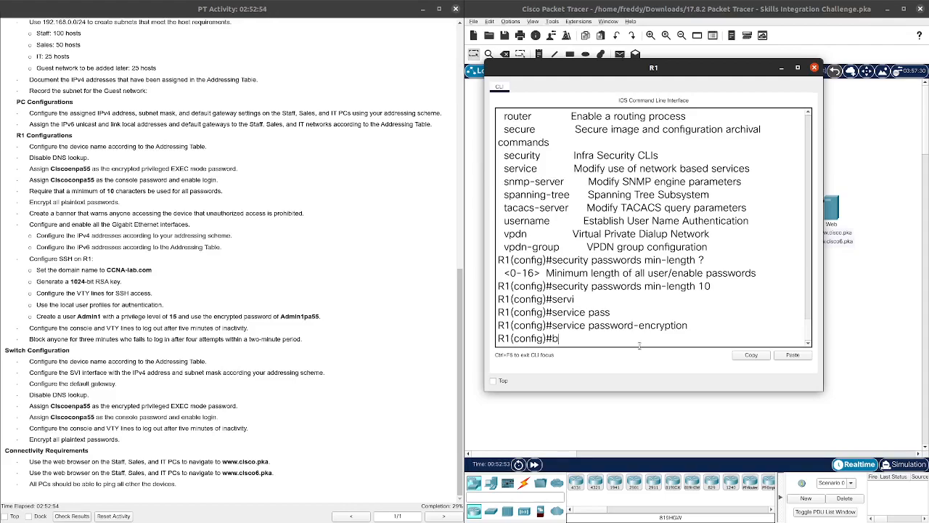
Step: Add the MOTD banner 'Unauthorized Access Is Prohibited'
type("bann")
key("Tab")
type("mo")
key("Tab")
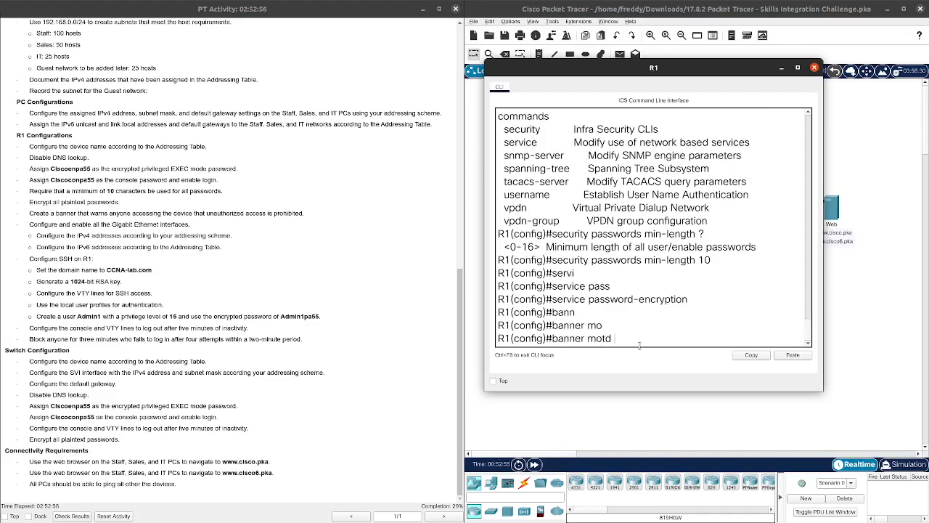
type("?")
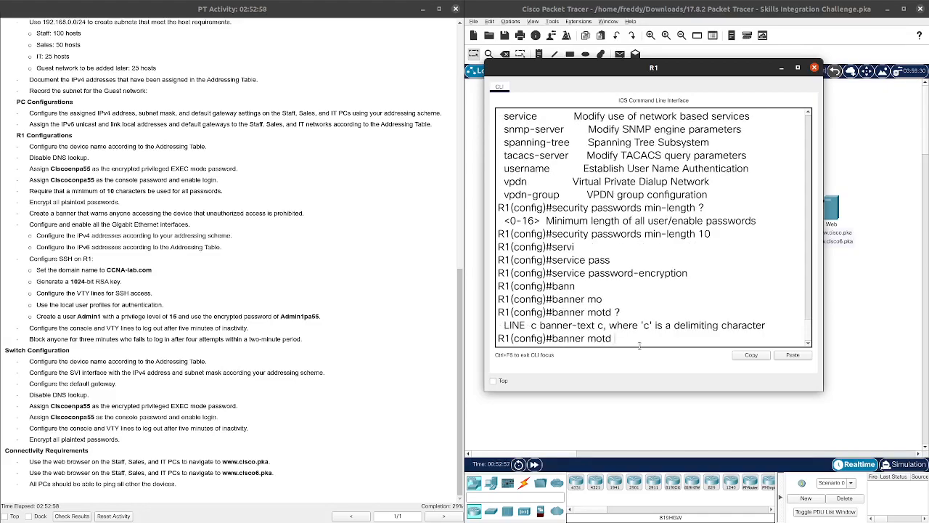
type("'Unasuthorized Access Is Prob")
key("BackSpace")
type("hibited'")
key("Return")
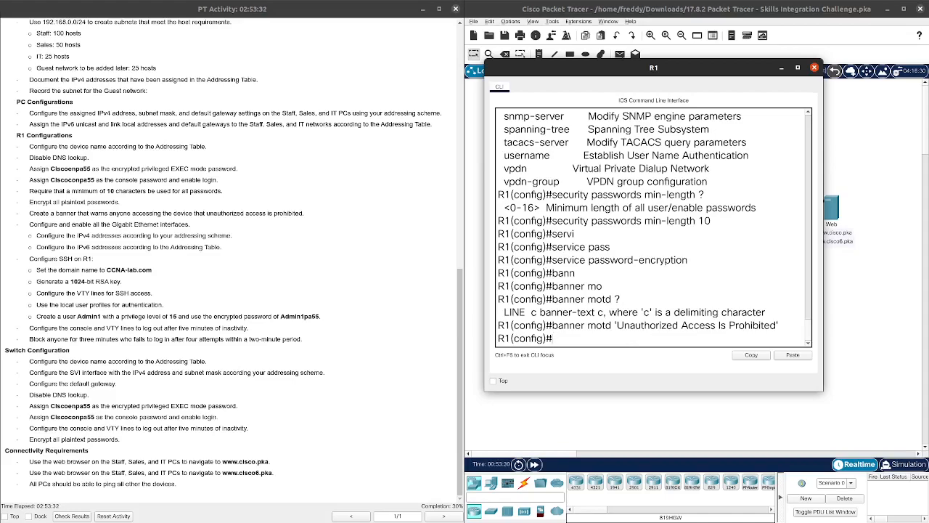
Step: Show Skills Integration Exam.odt beside the console, scrolled to R1's G0/0–G0/2 address rows
key("alt+Tab")
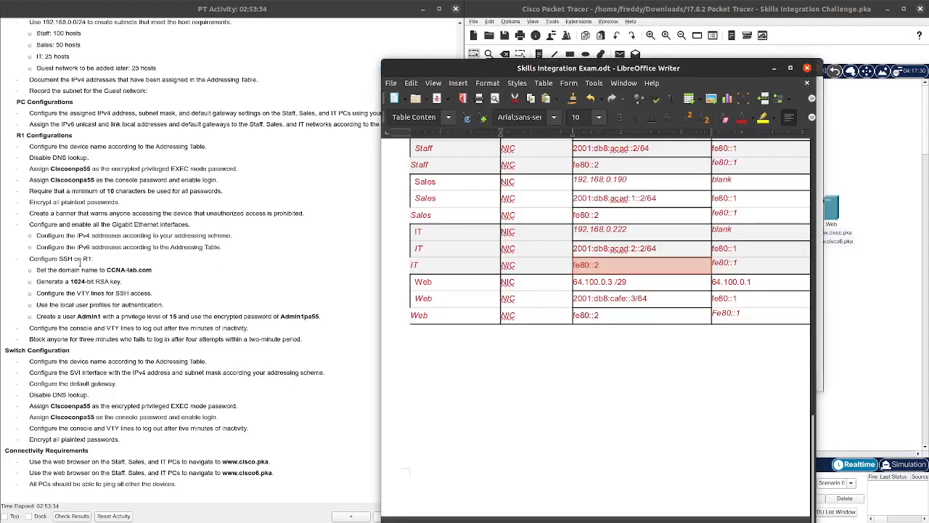
left_click_drag(527, 69, 161, 37)
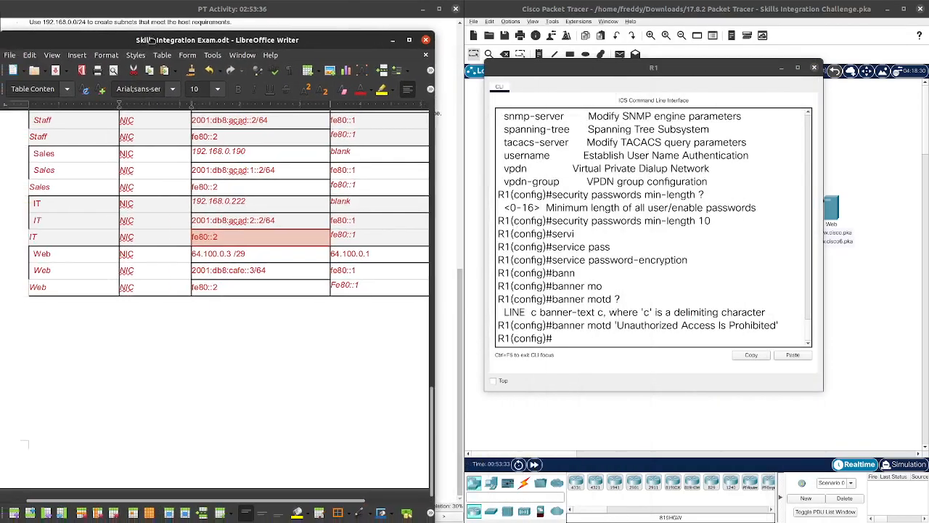
scroll(185, 192, "up", 3)
scroll(188, 214, "up", 4)
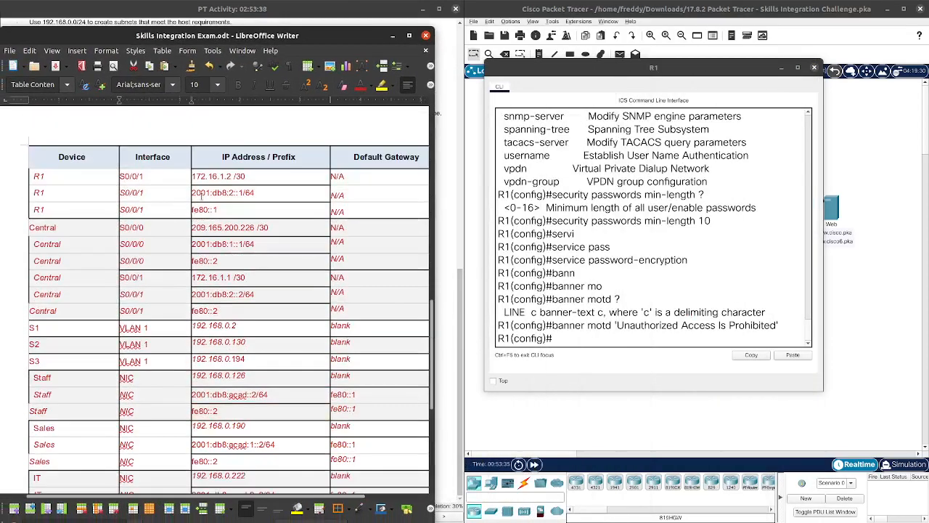
scroll(197, 216, "up", 6)
scroll(197, 216, "up", 5)
scroll(196, 218, "down", 4)
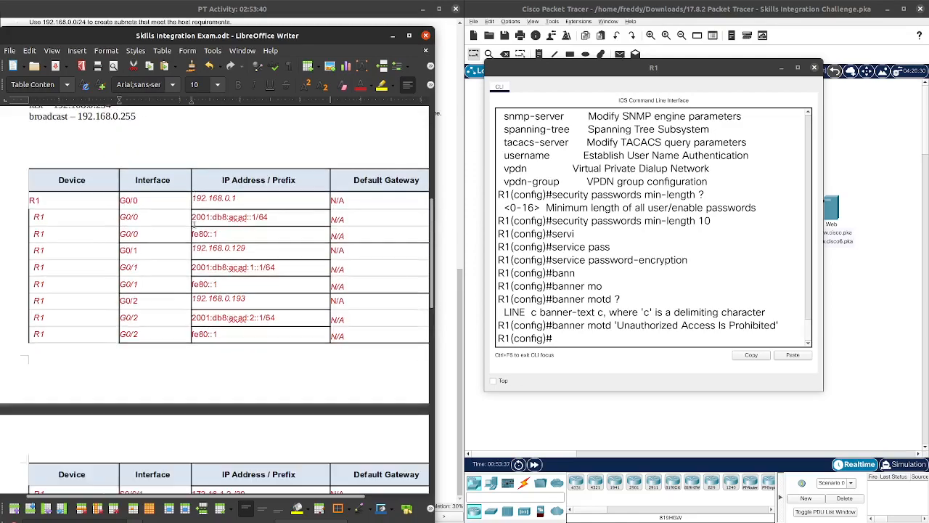
scroll(193, 225, "up", 2)
scroll(194, 225, "down", 2)
scroll(195, 225, "up", 3)
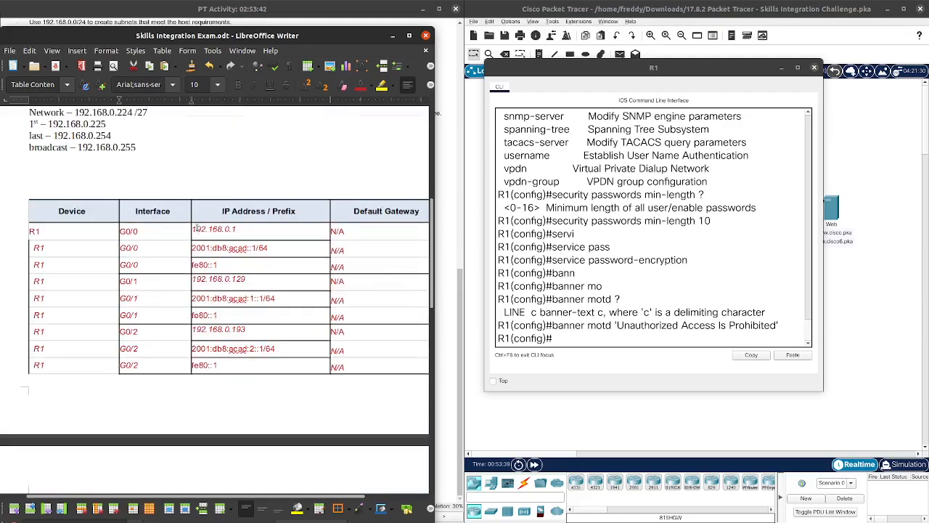
Step: Assign 192.168.0.1 255.255.255.128 to interface G0/0
triple_click(604, 338)
left_click(604, 337)
type("int g0/0")
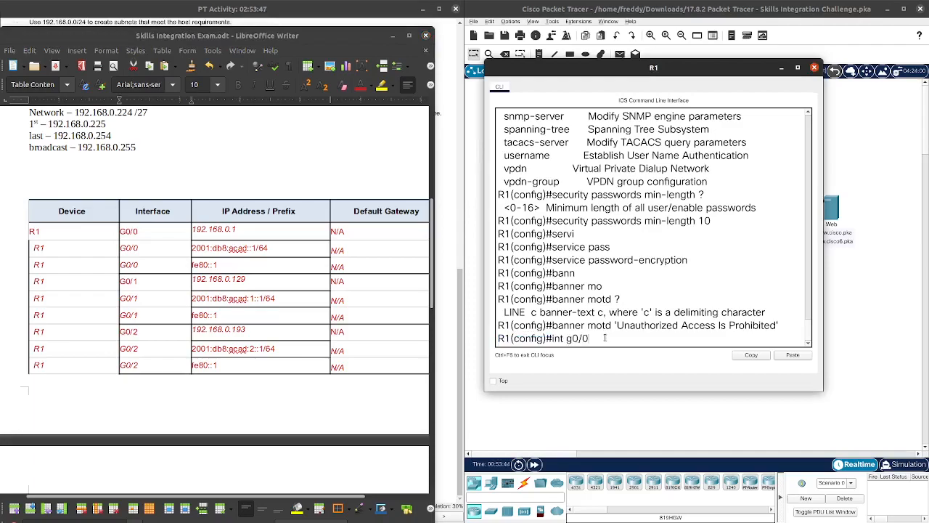
key("Return")
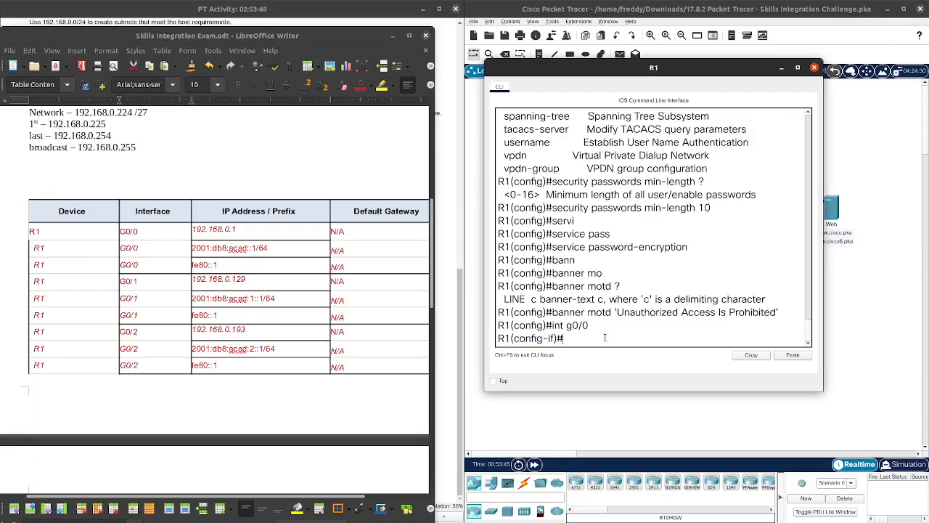
type("ip add")
key("Tab")
type("192.168")
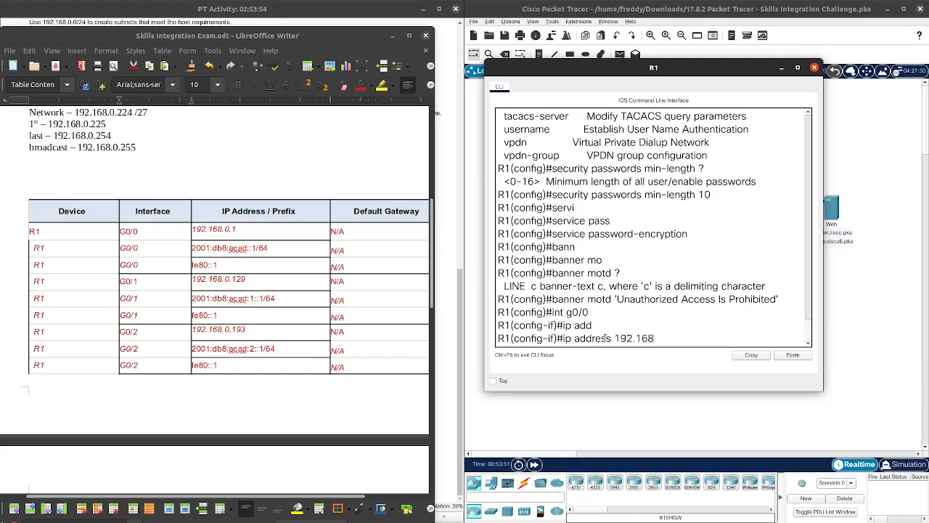
type(".0.1 255.255.255.128")
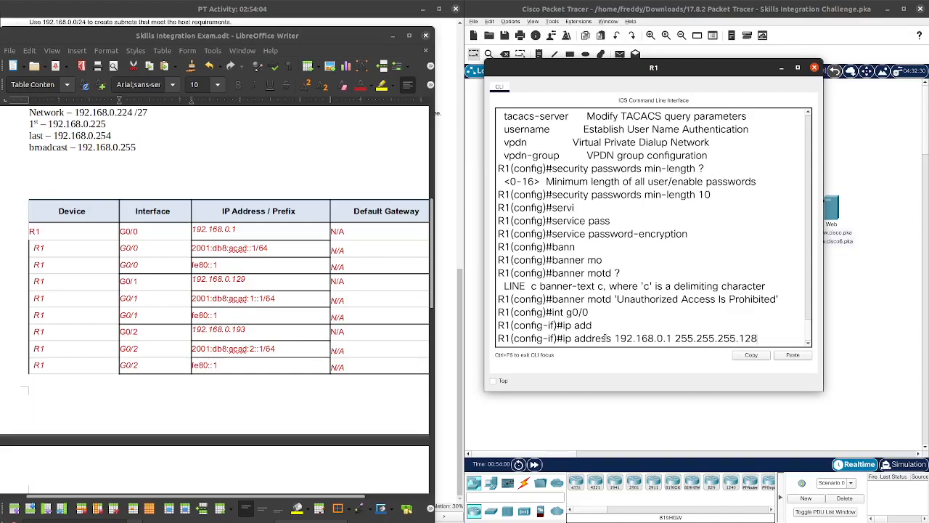
key("Return")
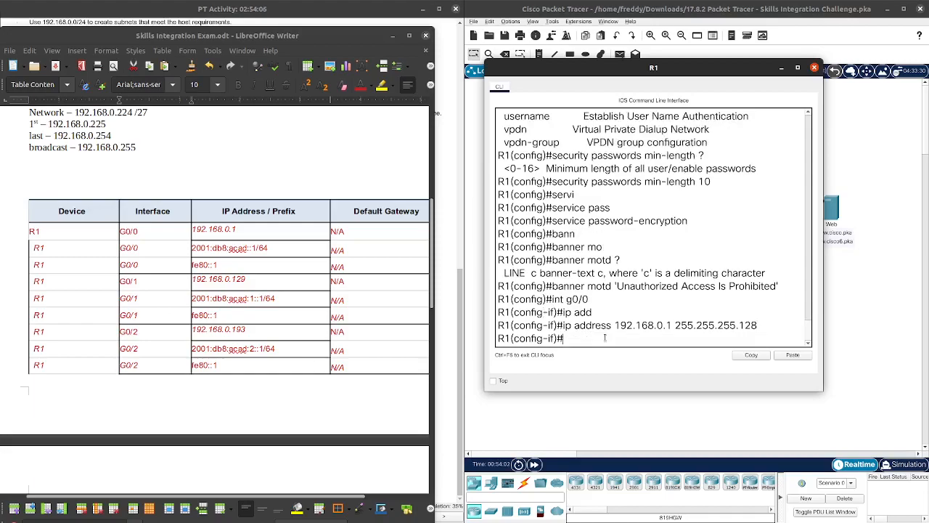
Step: Enable G0/0 with no shutdown, return to privileged mode, and begin show ipv6 route
type("no shut")
key("BackSpace")
key("BackSpace")
type("ut")
key("Return")
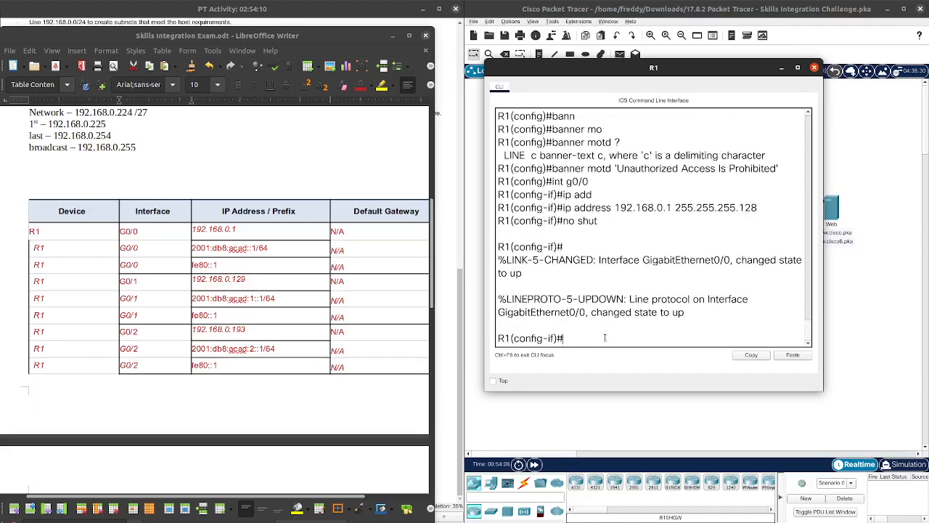
key("Return")
type("ip")
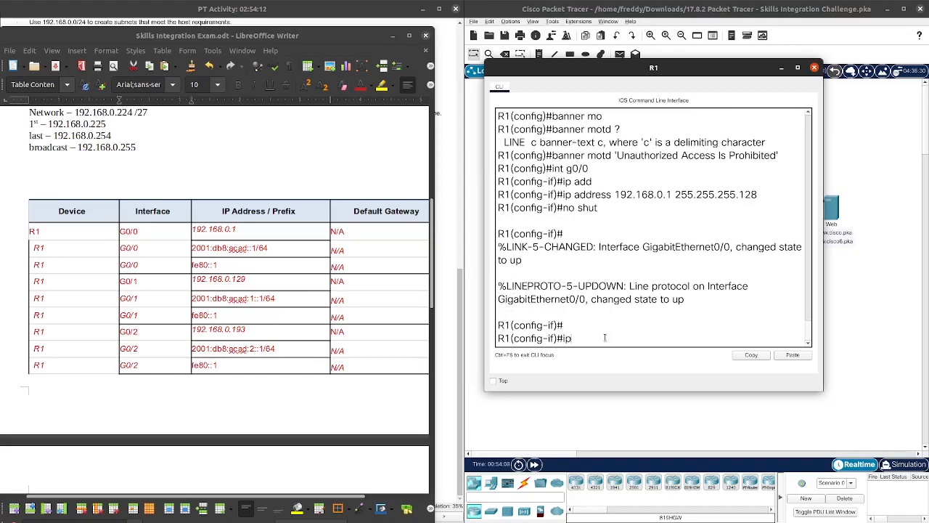
key("BackSpace")
key("BackSpace")
key("ctrl+z")
key("Return")
type("show i")
type("pv7")
type("6 route")
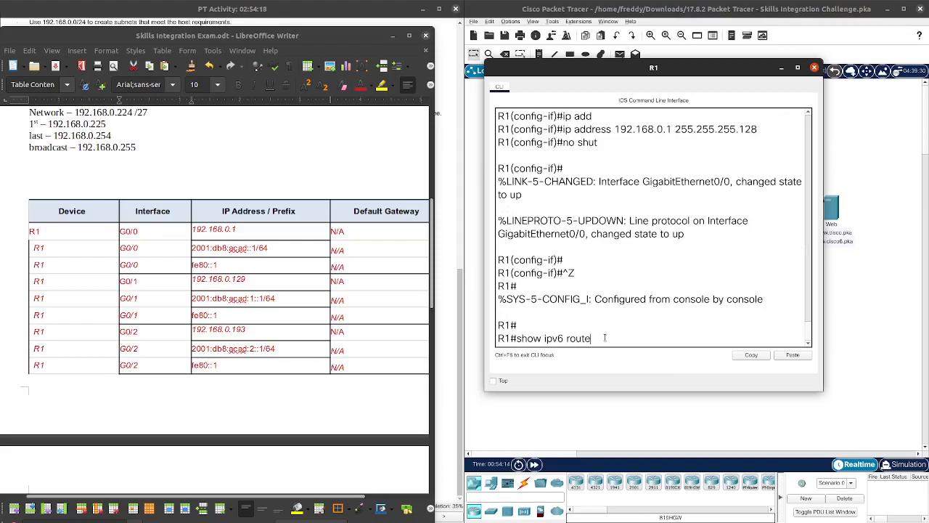
Step: Run show ipv6 route and scroll through R1's IPv6 routing table
key("Return")
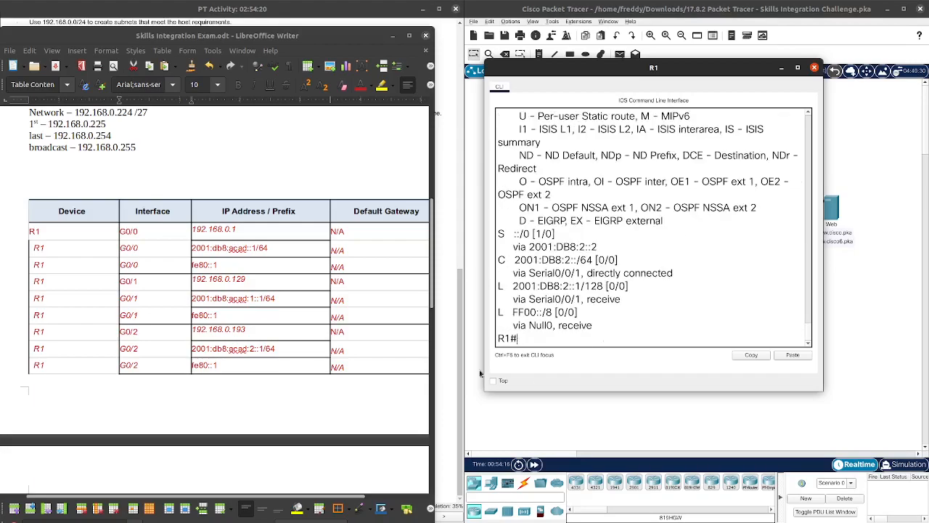
scroll(615, 267, "up", 2)
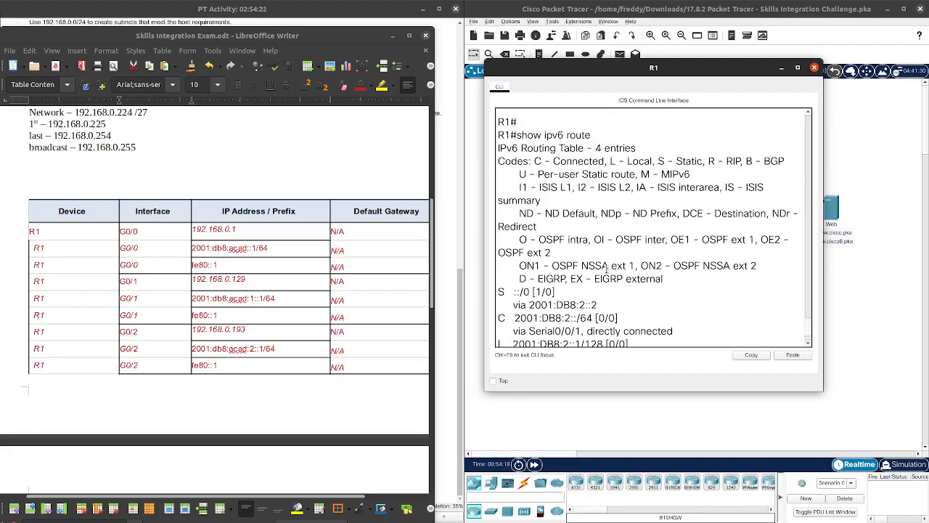
scroll(606, 268, "down", 2)
scroll(603, 240, "up", 3)
scroll(622, 207, "down", 3)
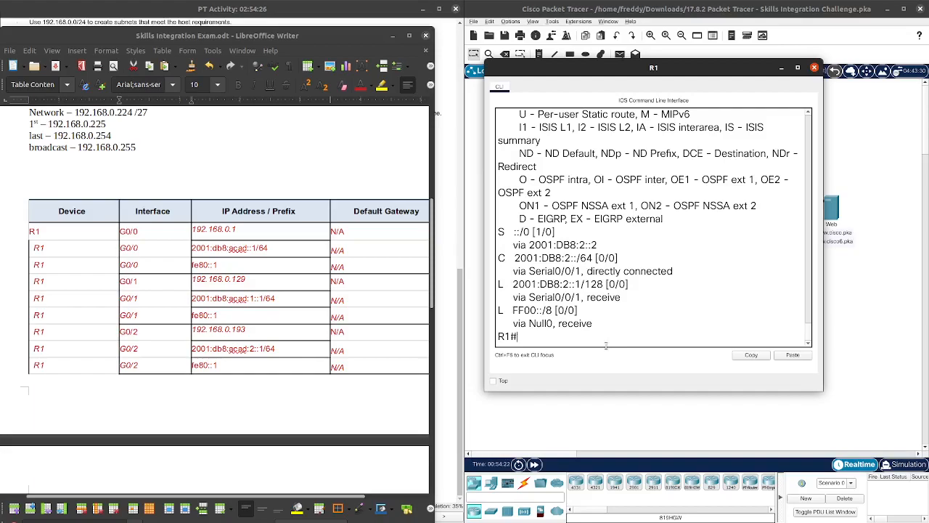
key("Return")
Step: Enable ipv6 unicast-routing in global config and enter interface G0/0
type("conf t")
key("Return")
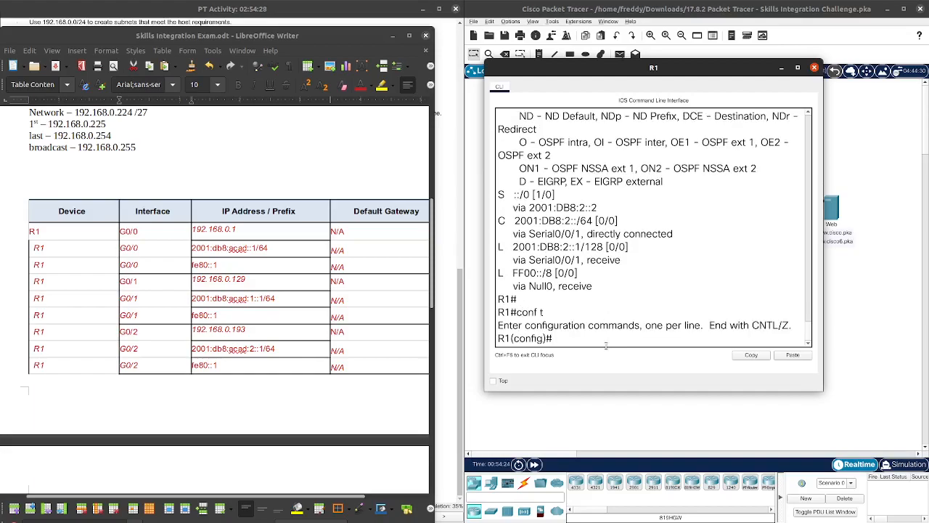
type("ipv6 uni")
key("Tab")
key("Return")
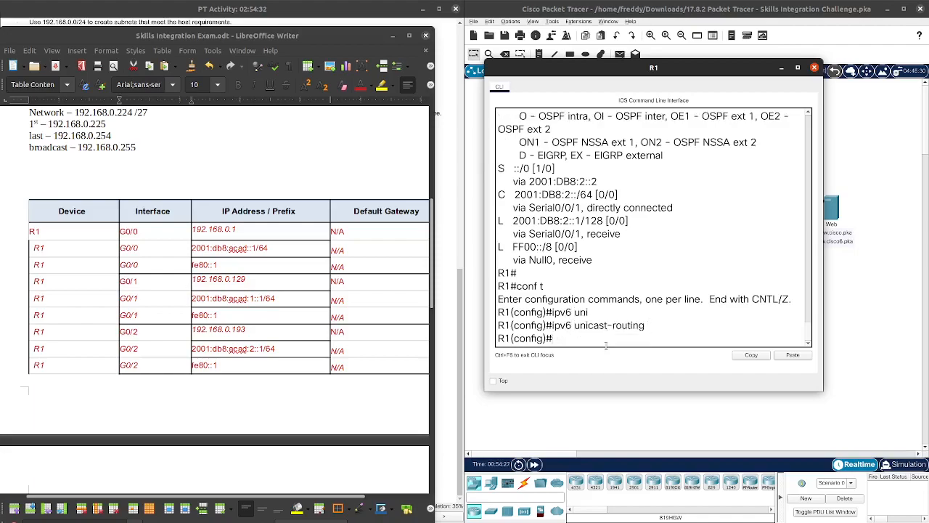
type("int g0/0")
key("Return")
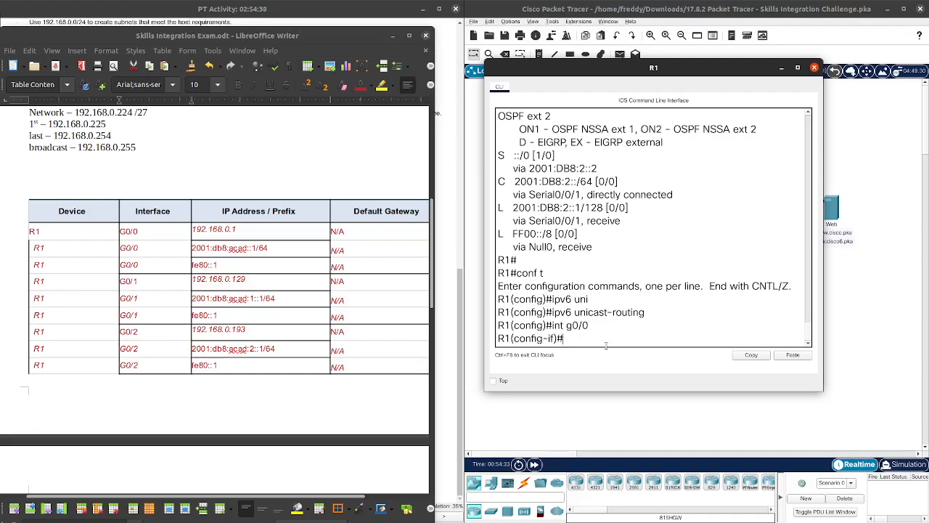
Step: Give G0/0 the IPv6 address 2001:db8:acad::1/64
type("ipv6 add")
key("Tab")
type("2")
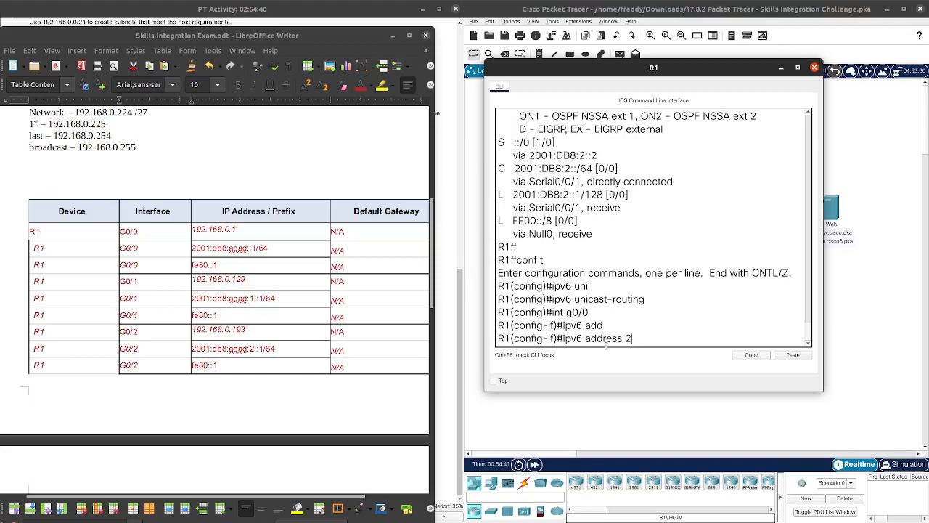
type("001:db8:acad::1/64")
key("Return")
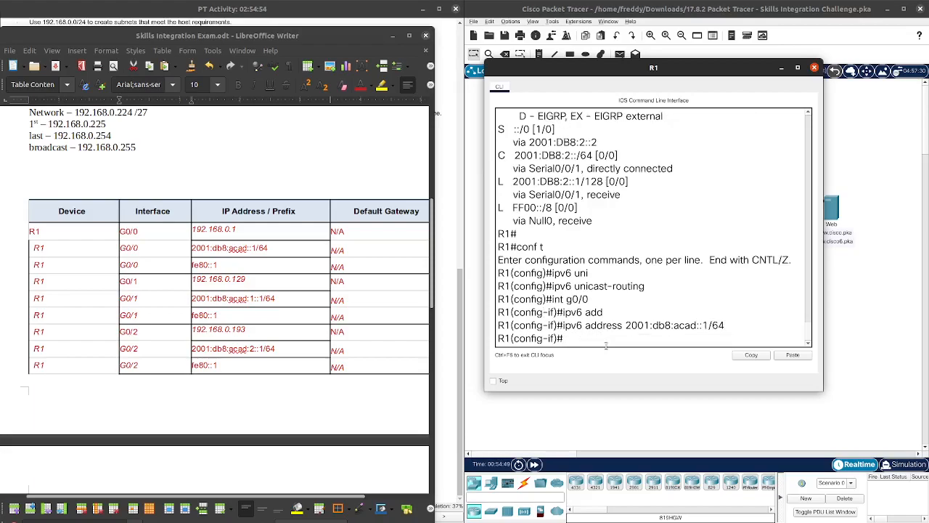
Step: Add link-local fe80::1 to G0/0, enable the interface, and exit
type("ipv6 add")
key("Tab")
type("?")
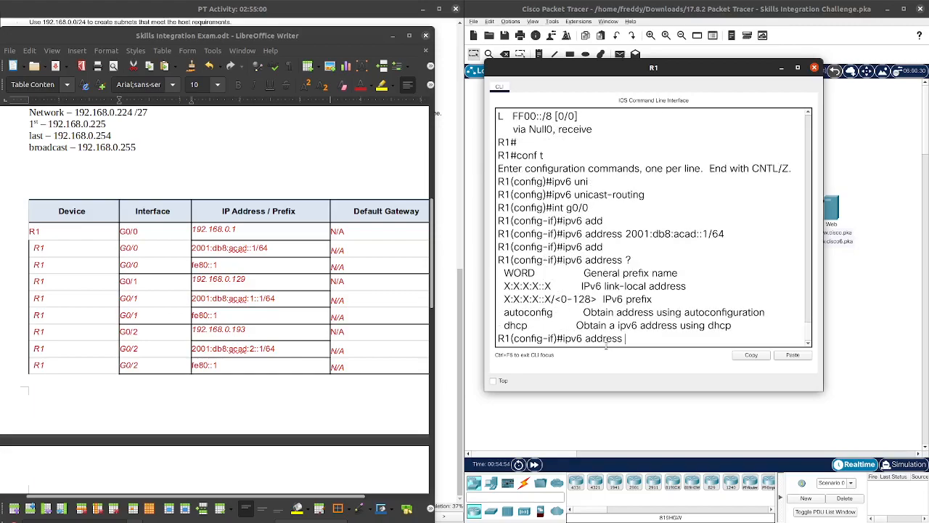
type("fe80::1 lin")
key("Tab")
key("Return")
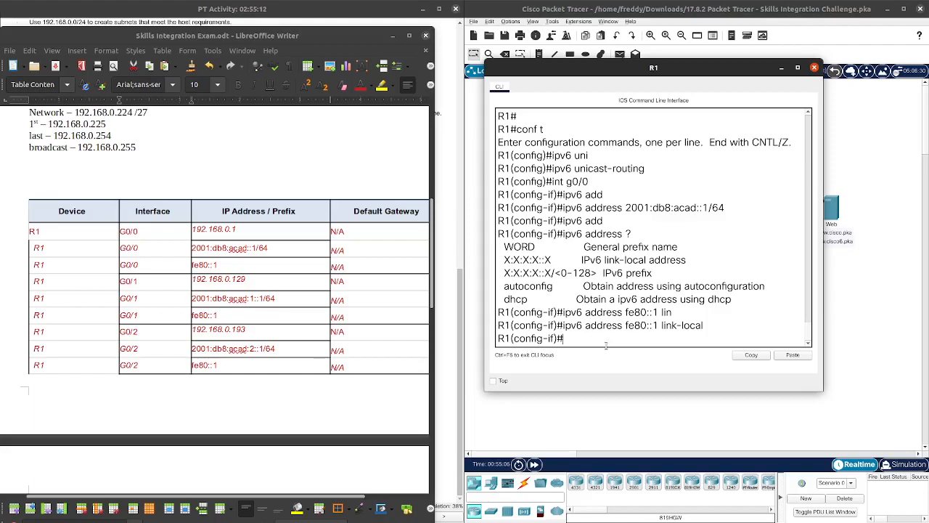
type("no shut")
key("Return")
key("Return")
type("exit")
key("Return")
key("Return")
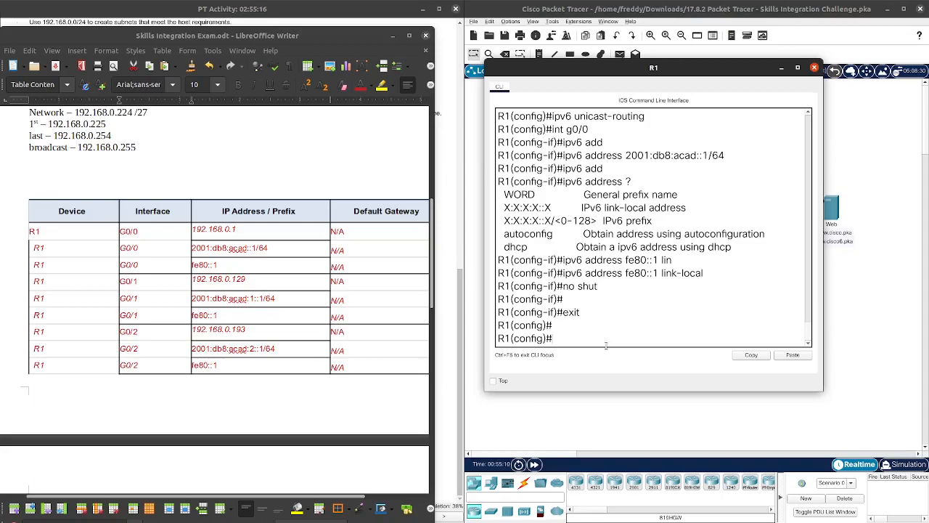
Step: Configure G0/1 with 192.168.0.129 255.255.255.192 and bring it up
type("int g0/1")
key("Return")
type("i")
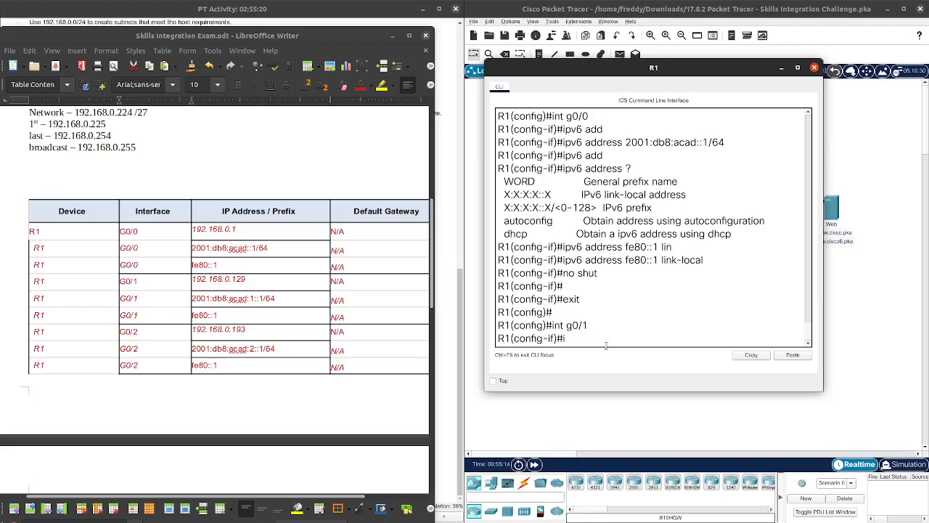
type("p addr")
key("Tab")
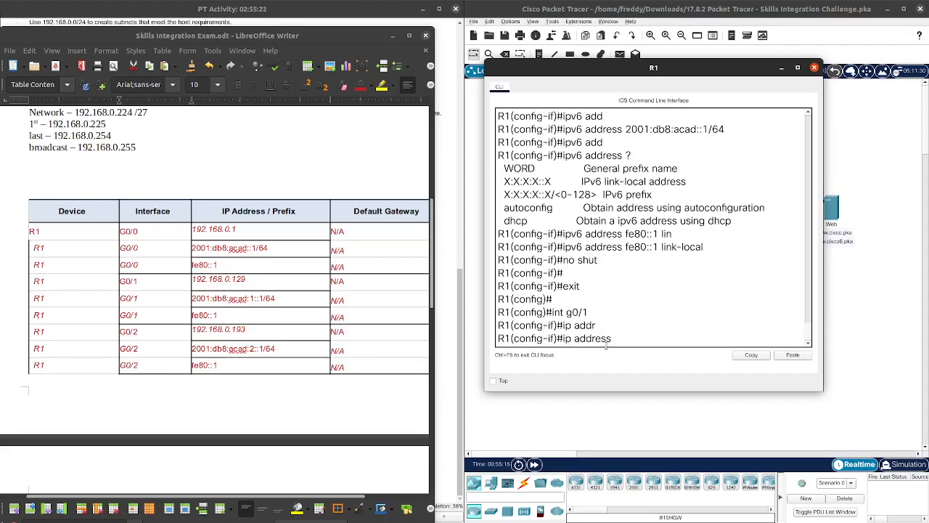
type("192.168.0.129 255.255.")
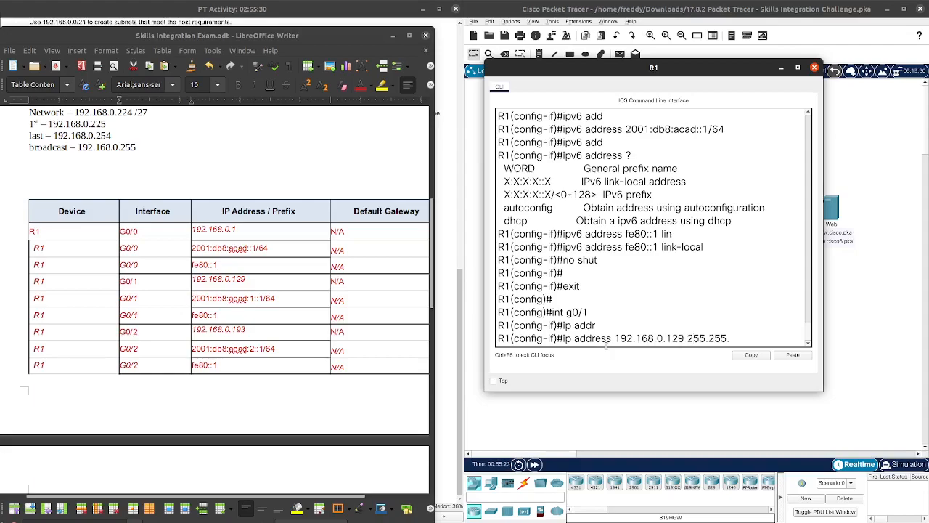
type("255.192")
key("Return")
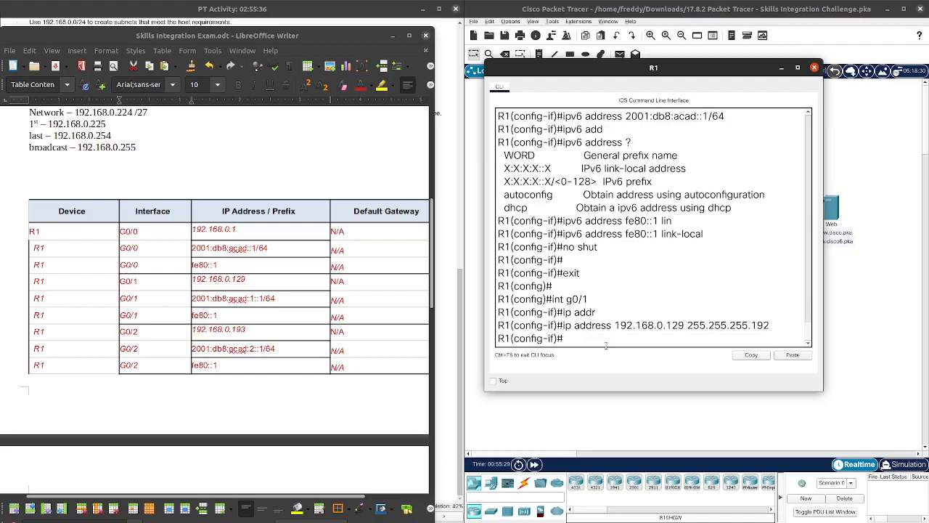
type("no shut")
key("Return")
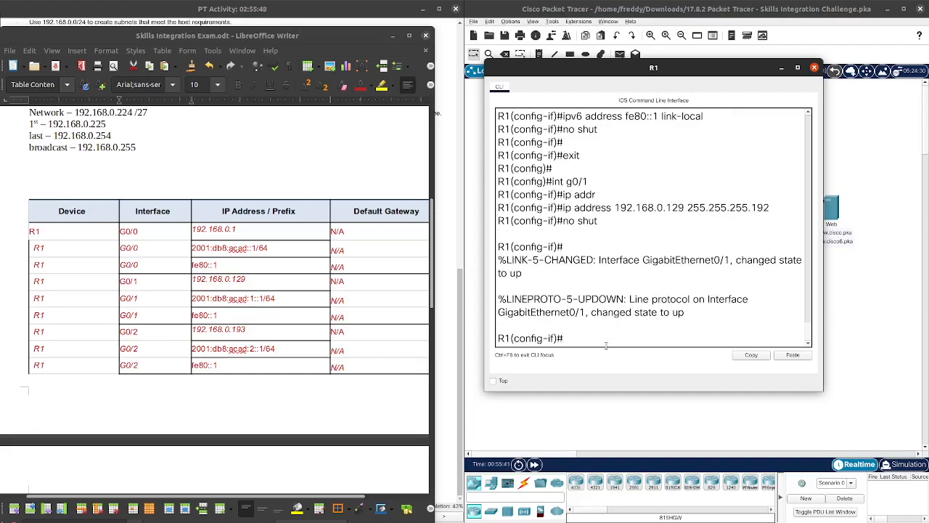
Step: Add IPv6 2001:db8:acad:1::1/64 and link-local fe80::1 to G0/1
type("ipv6 add")
key("Tab")
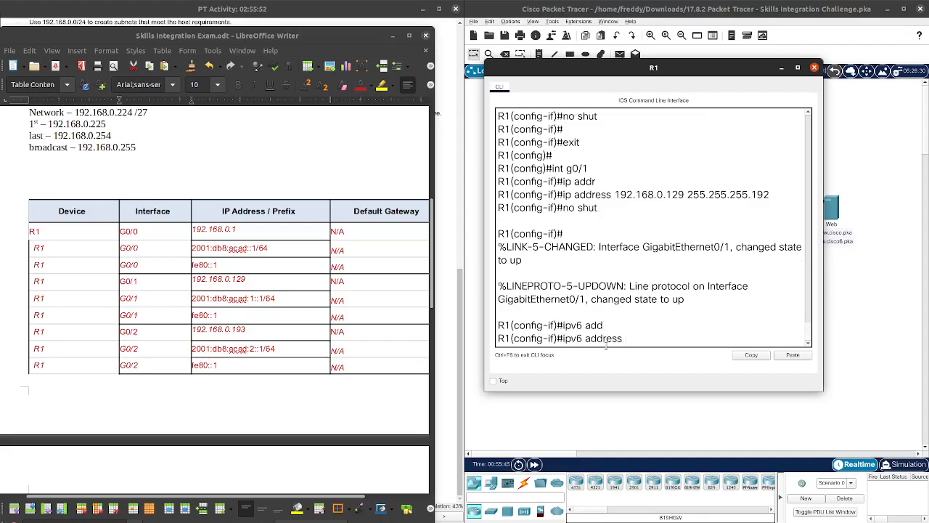
type("2001:db8:acad:1::1/64")
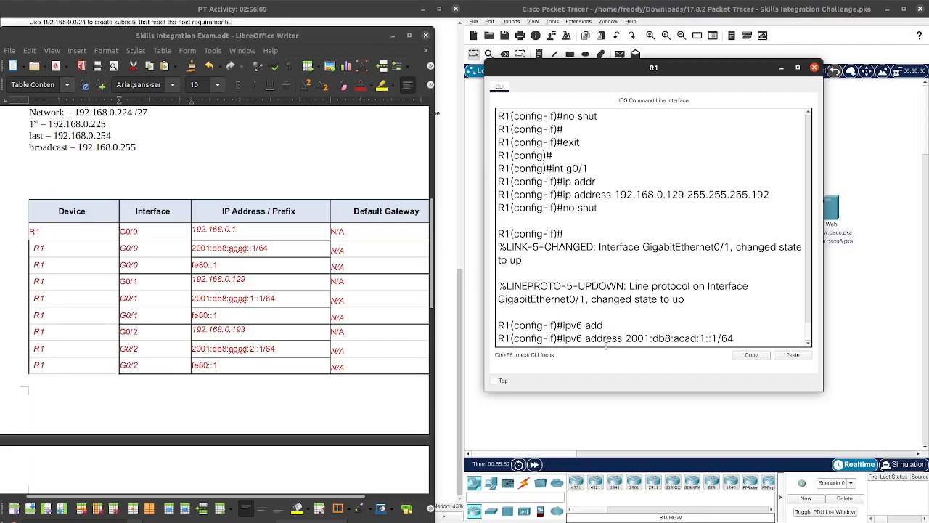
key("Return")
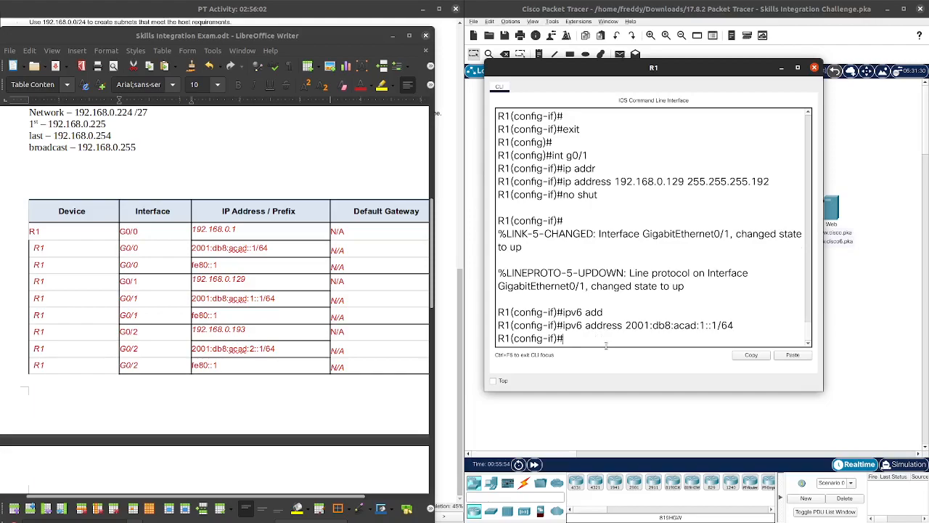
key("Up")
key("BackSpace")
key("BackSpace")
key("BackSpace")
key("BackSpace")
key("BackSpace")
key("BackSpace")
key("BackSpace")
key("BackSpace")
key("BackSpace")
key("BackSpace")
key("BackSpace")
key("BackSpace")
key("BackSpace")
key("BackSpace")
key("BackSpace")
key("BackSpace")
key("BackSpace")
key("BackSpace")
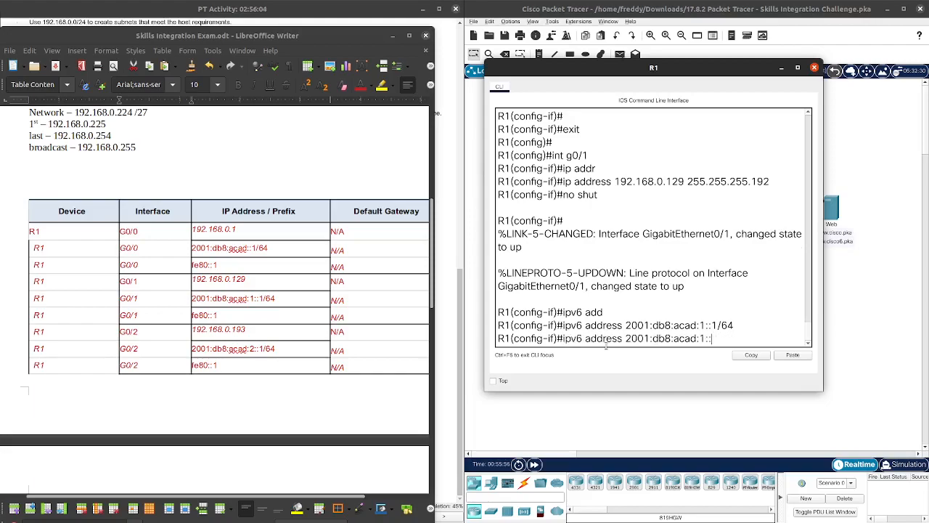
key("BackSpace")
key("BackSpace")
key("BackSpace")
type("fe80::1 lin")
key("Tab")
key("Return")
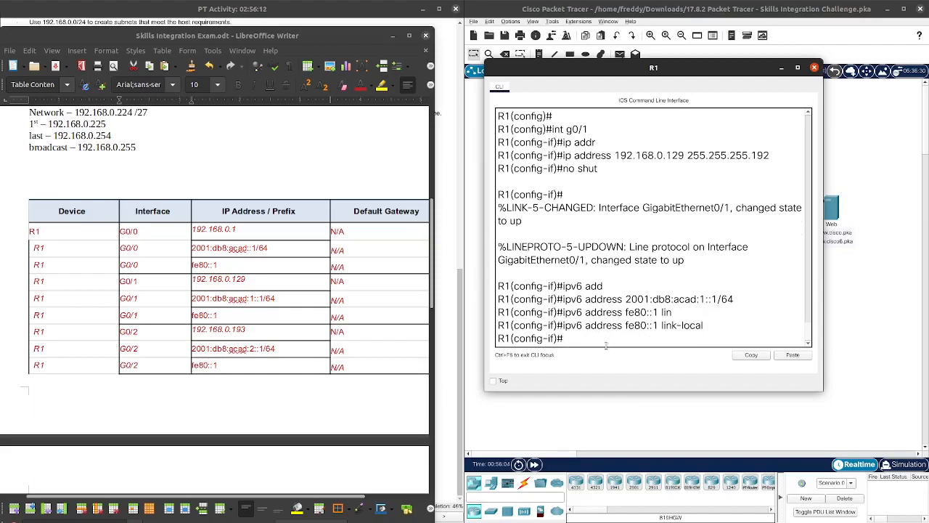
Step: Assign G0/2 the IPv4 address 192.168.0.193 with mask 255.255.255.224, correcting the mistyped .223 mask
type("int g0/2")
key("Return")
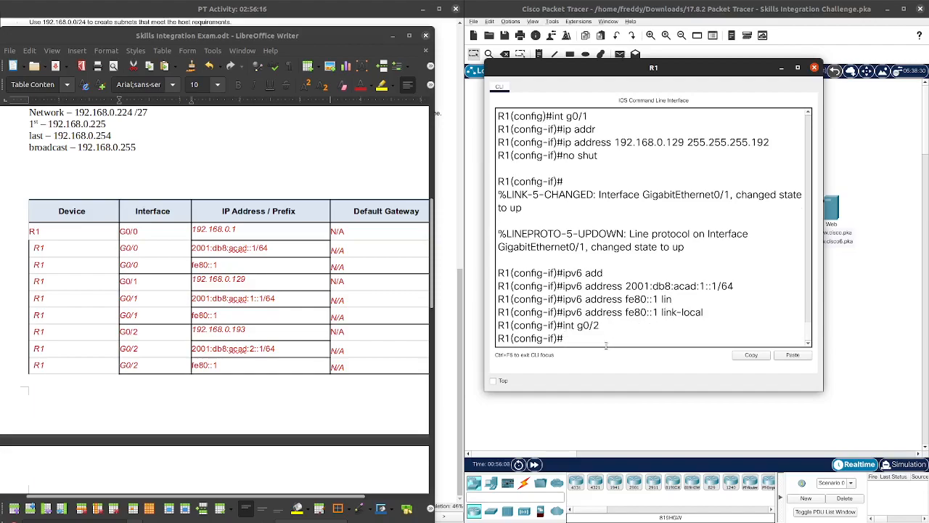
type("ip add")
key("Tab")
type("192.168.0.193")
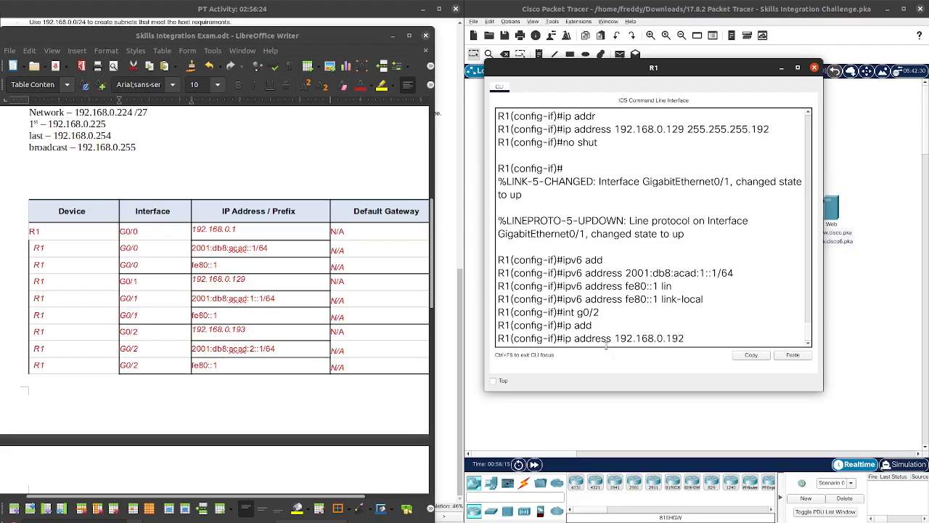
key("Return")
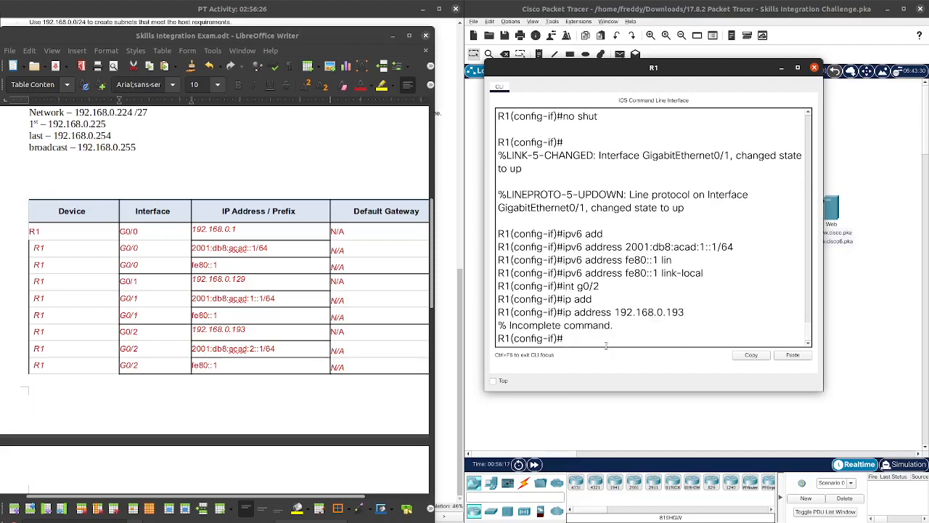
type("n")
key("Up")
type("255")
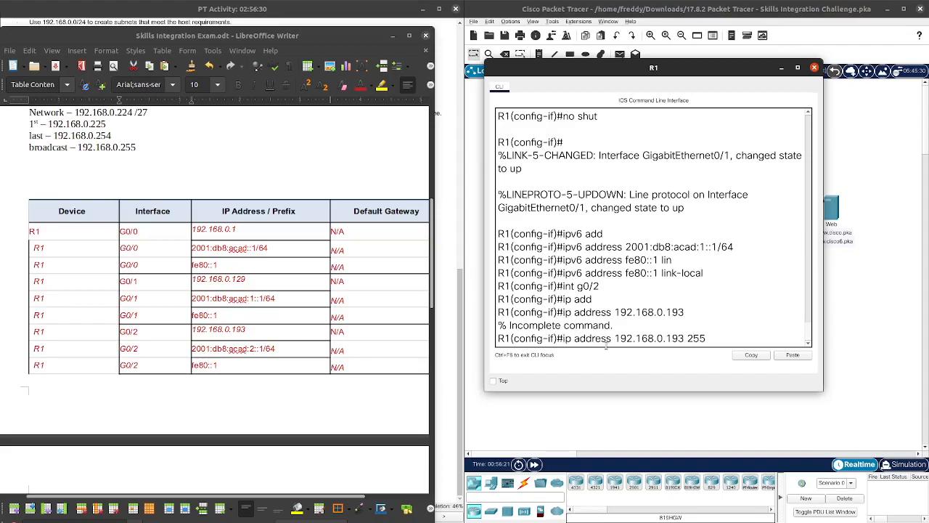
type(".255.255.223")
key("Return")
key("Up")
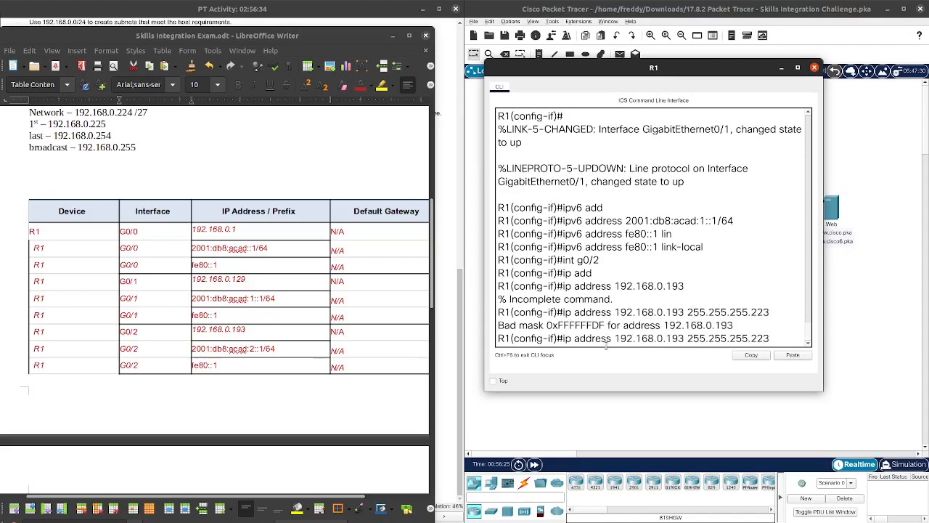
key("Return")
key("Up")
key("BackSpace")
type("4")
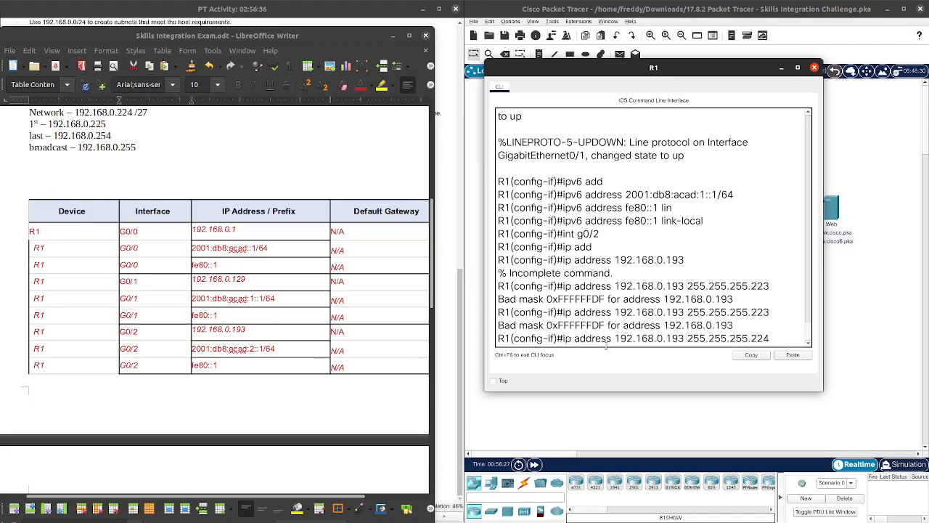
key("Return")
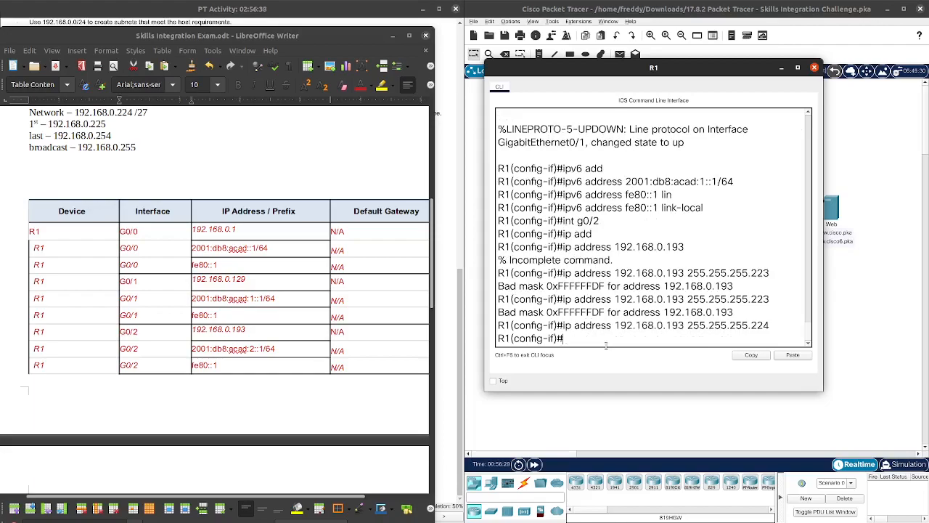
Step: Add the IPv6 address 2001:db8:acad:2::1/64 to G0/2
key("Up")
key("Up")
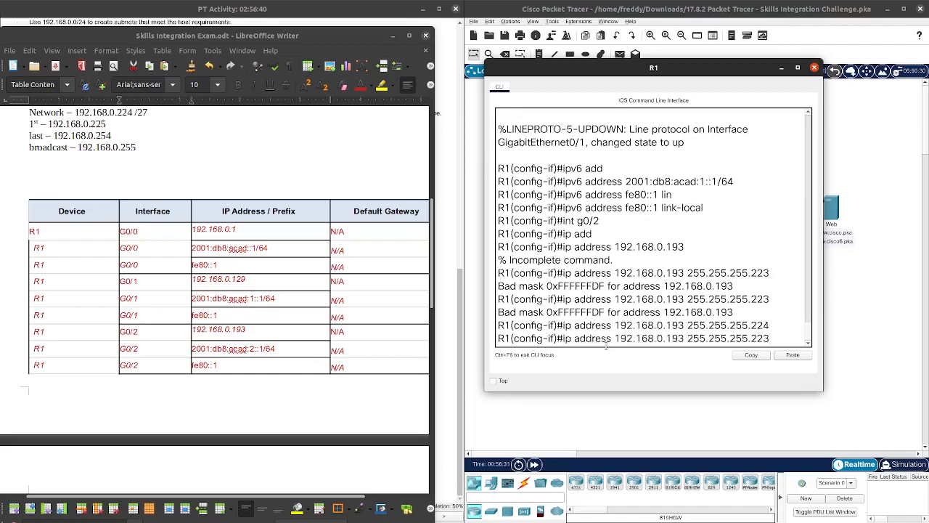
key("BackSpace")
key("BackSpace")
key("BackSpace")
key("BackSpace")
key("BackSpace")
key("BackSpace")
key("BackSpace")
key("BackSpace")
key("BackSpace")
key("BackSpace")
key("BackSpace")
key("BackSpace")
key("BackSpace")
key("BackSpace")
key("BackSpace")
key("BackSpace")
key("BackSpace")
key("BackSpace")
key("BackSpace")
key("BackSpace")
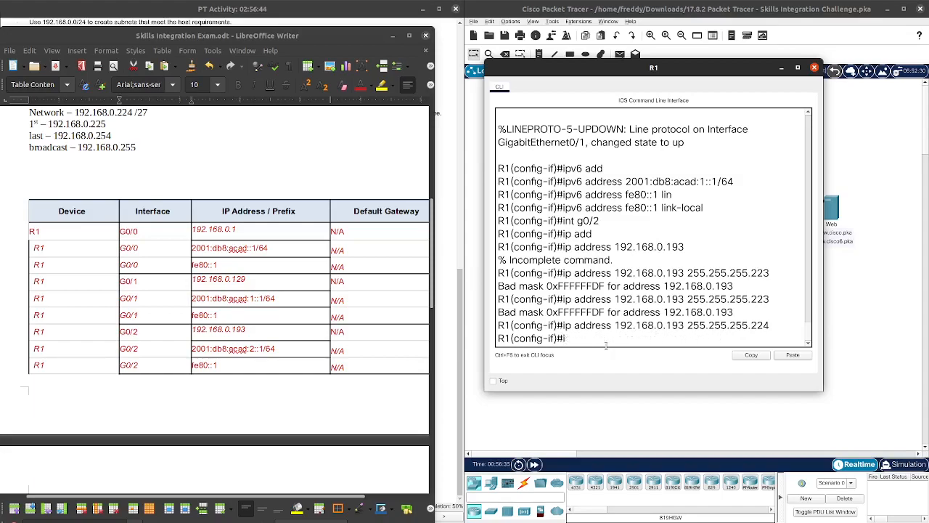
type("v6 add")
key("Tab")
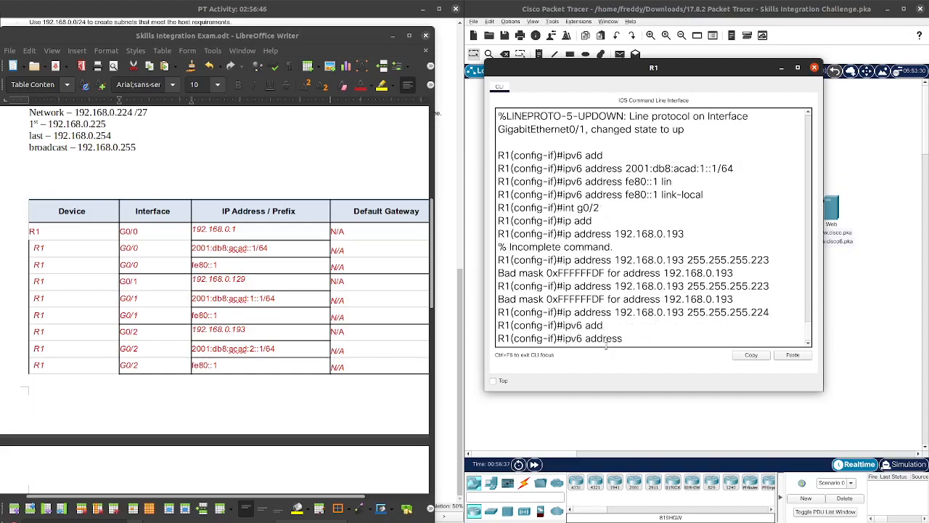
type("2001:db8:acad:2::1")
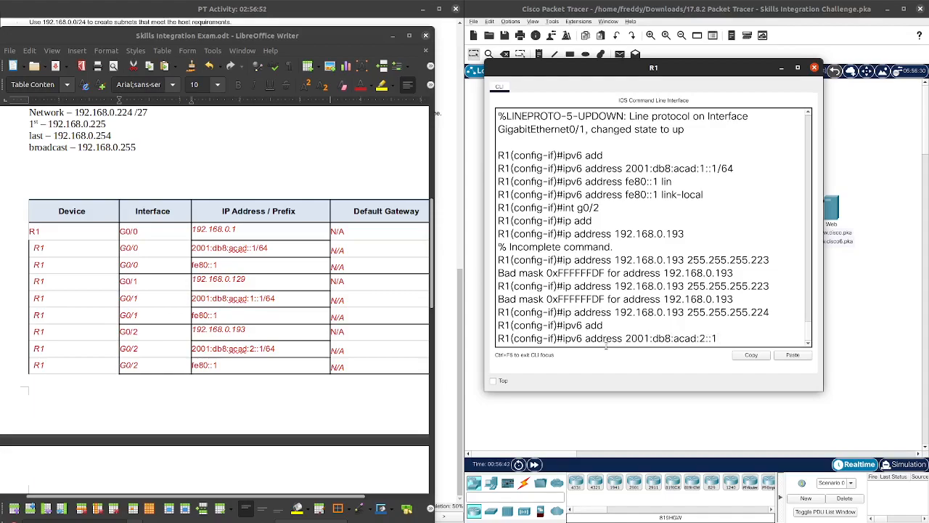
type("/63")
key("BackSpace")
type("4")
key("Return")
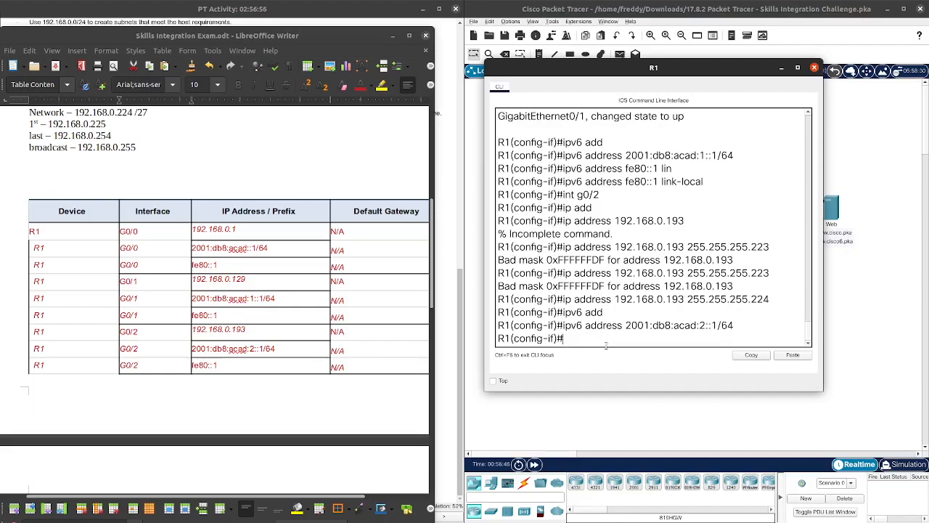
Step: Set fe80::1 as G0/2's IPv6 link-local address
type("ipv6 add")
key("Tab")
type("fe8")
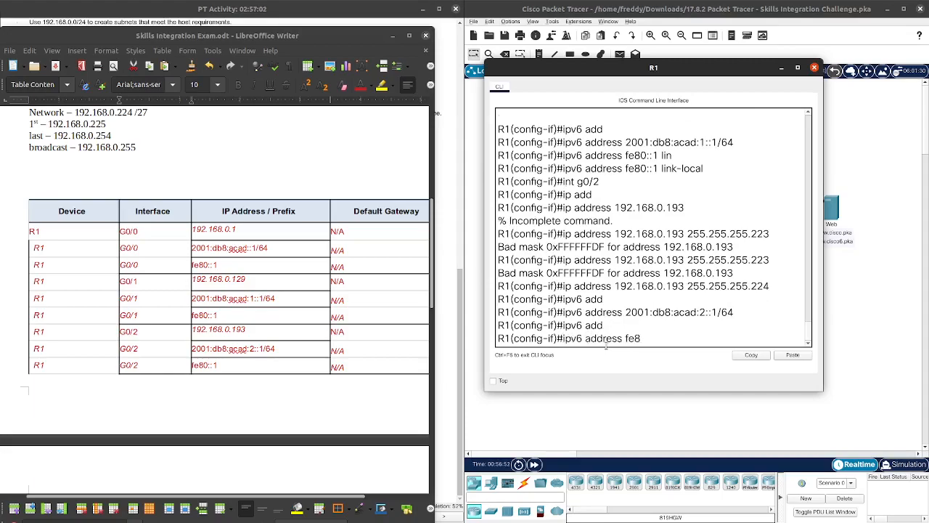
type("0:1")
key("BackSpace")
type("::1 li")
key("Tab")
key("Return")
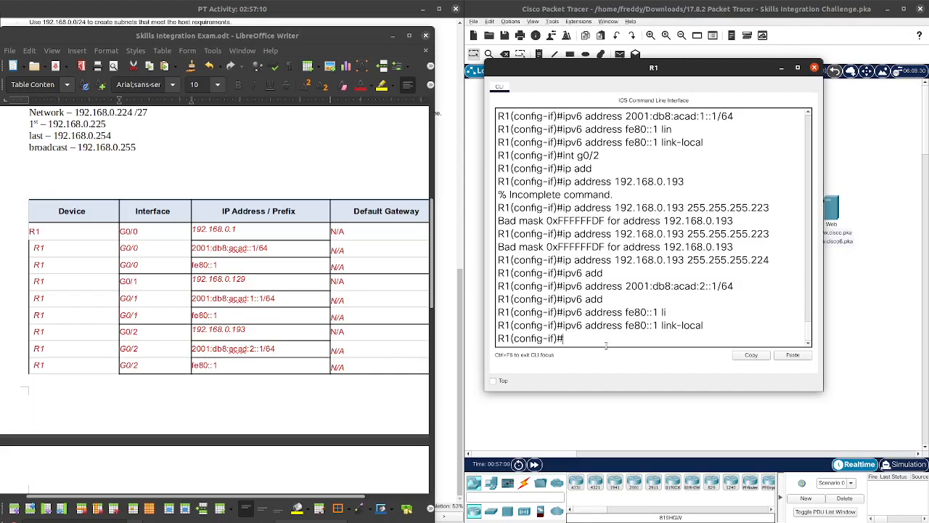
Step: Minimize the Writer addressing table and bring the PT activity instructions beside R1's console
scroll(323, 323, "down", 5)
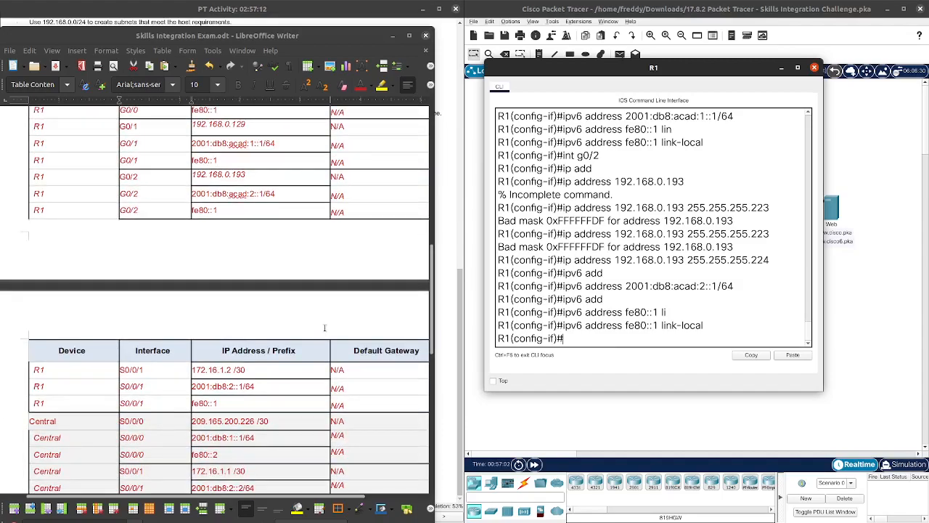
scroll(331, 331, "down", 2)
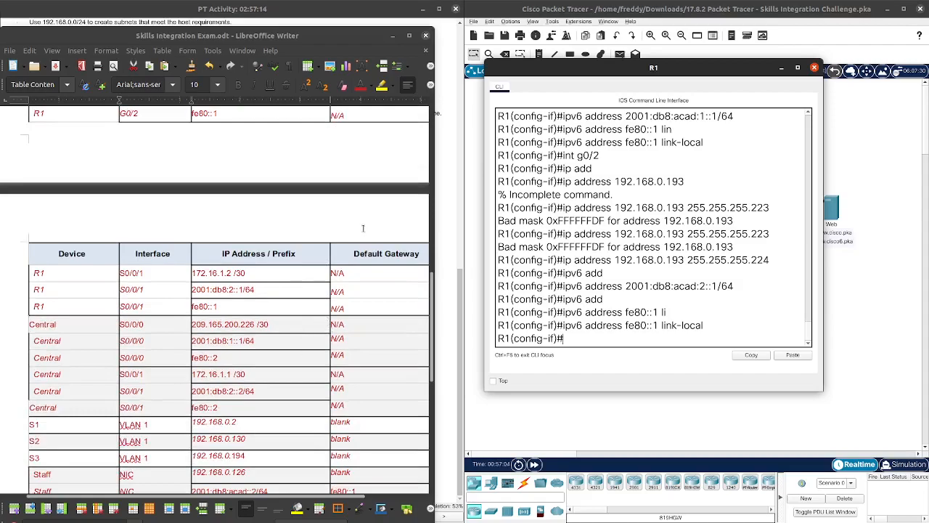
left_click(393, 36)
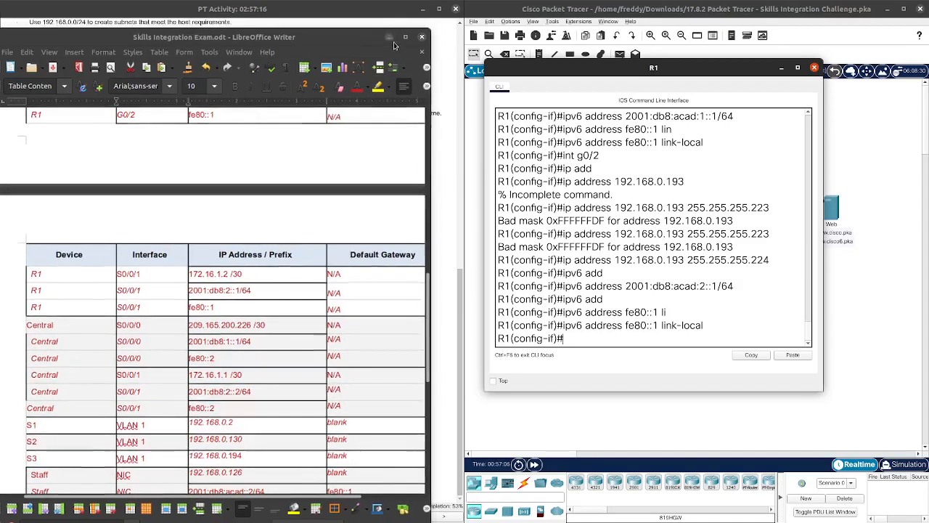
left_click(165, 247)
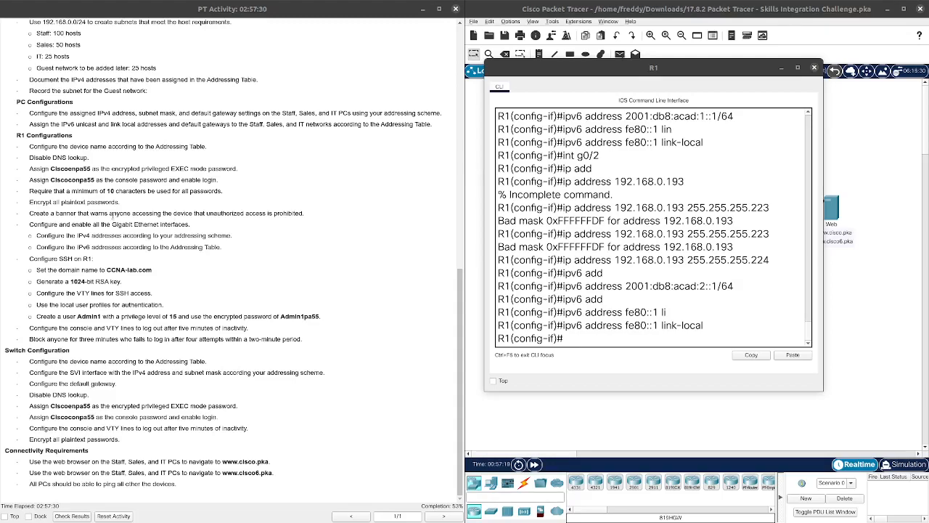
Step: Exit interface mode and configure ip domain-name CCNA-lab.com on R1
type("exit")
key("Return")
key("Return")
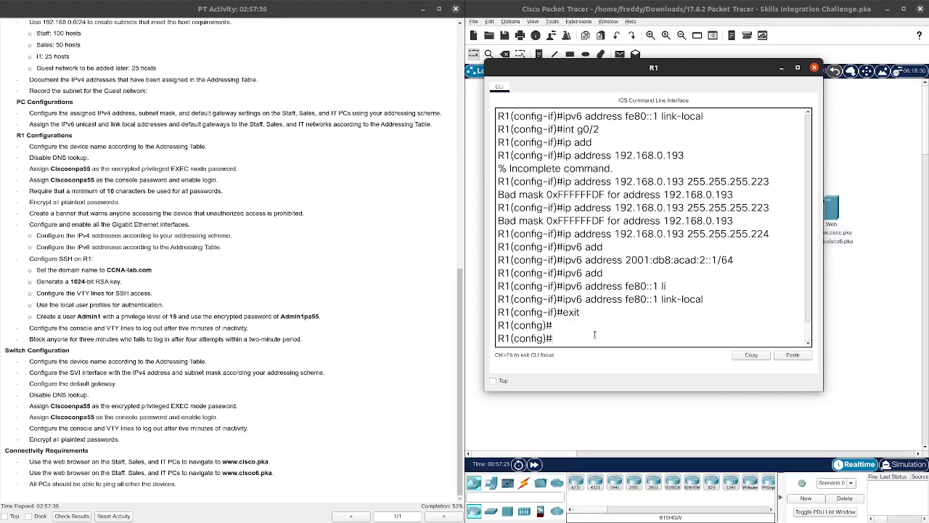
type("ip dom")
key("Tab")
type("a")
key("Tab")
type("i")
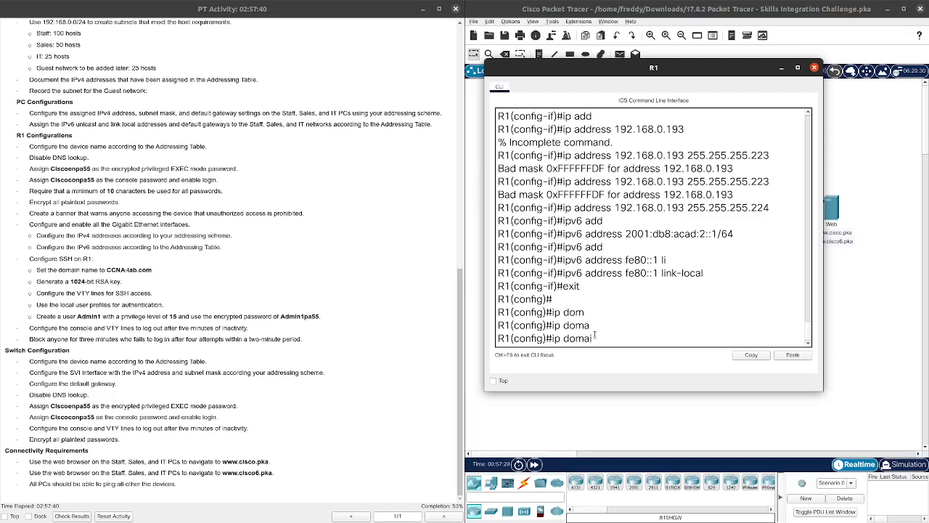
key("Tab")
key("Tab")
key("BackSpace")
key("BackSpace")
key("BackSpace")
key("BackSpace")
key("BackSpace")
key("BackSpace")
key("BackSpace")
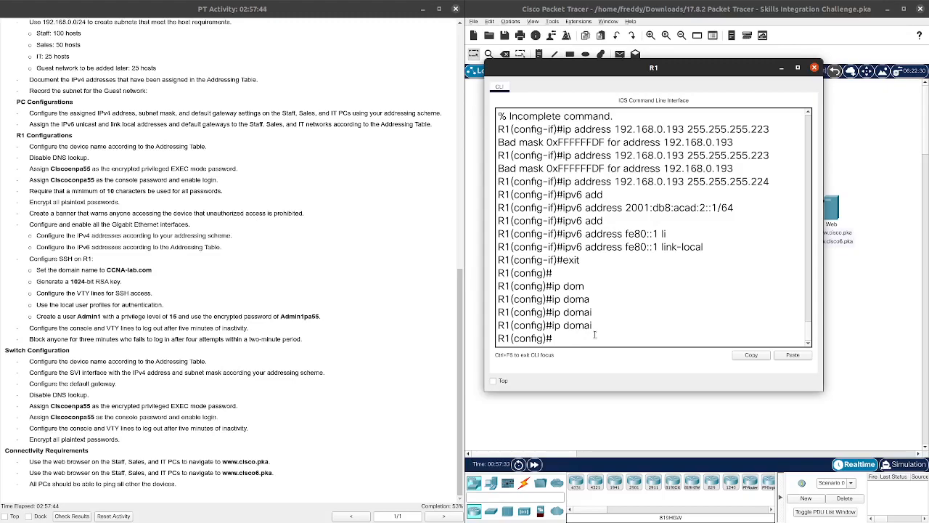
type("p domain")
key("BackSpace")
key("BackSpace")
key("BackSpace")
key("BackSpace")
key("BackSpace")
key("BackSpace")
key("BackSpace")
key("BackSpace")
key("BackSpace")
type("line c")
key("BackSpace")
key("BackSpace")
key("BackSpace")
key("BackSpace")
key("BackSpace")
key("BackSpace")
type("ip domain-name")
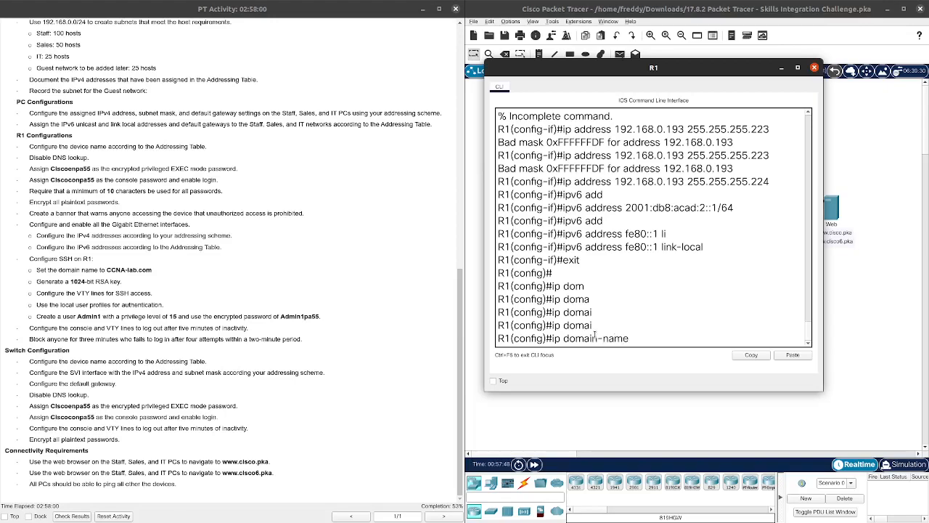
type(" CC")
key("Tab")
type("NA-l")
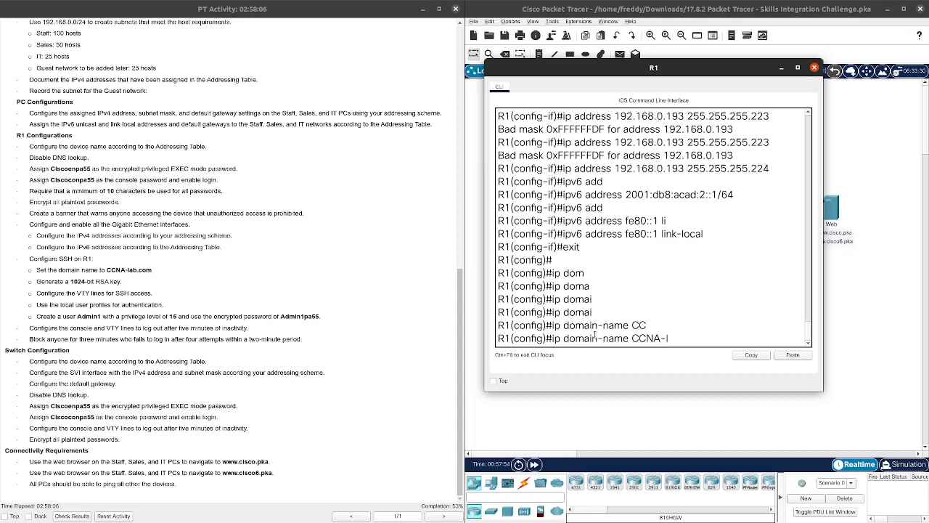
type("ab.com")
key("Return")
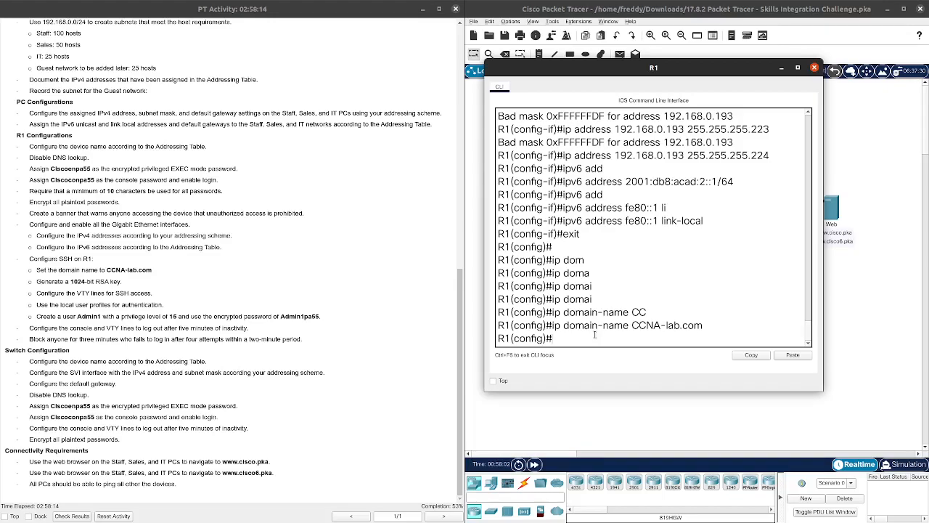
Step: Run crypto key generate rsa with a 1024-bit modulus, then enter line vty 0 15
type("cry")
key("Tab")
type("k")
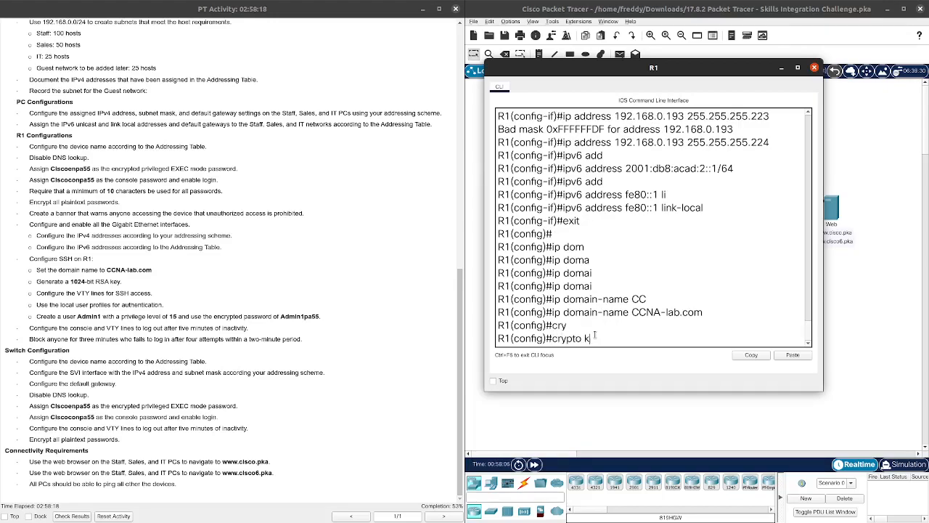
key("Tab")
type("g")
key("Tab")
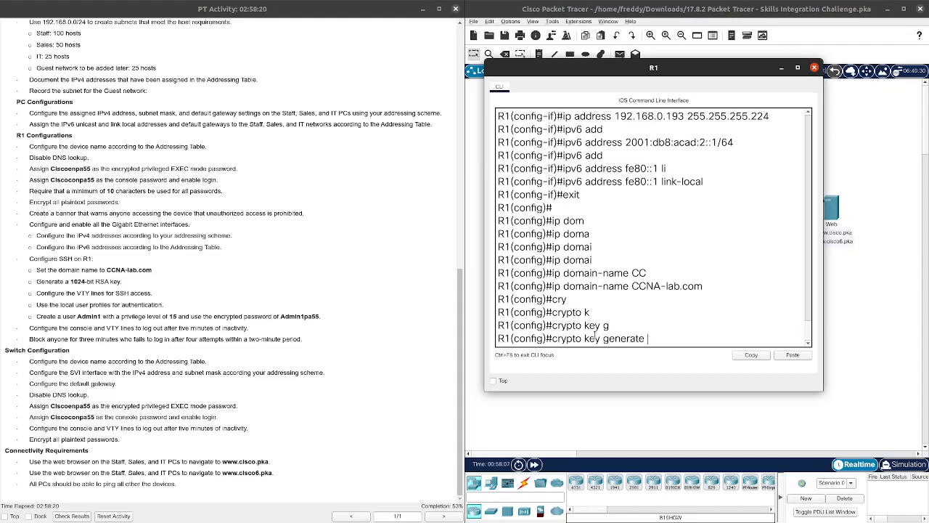
type("r")
key("Tab")
key("Return")
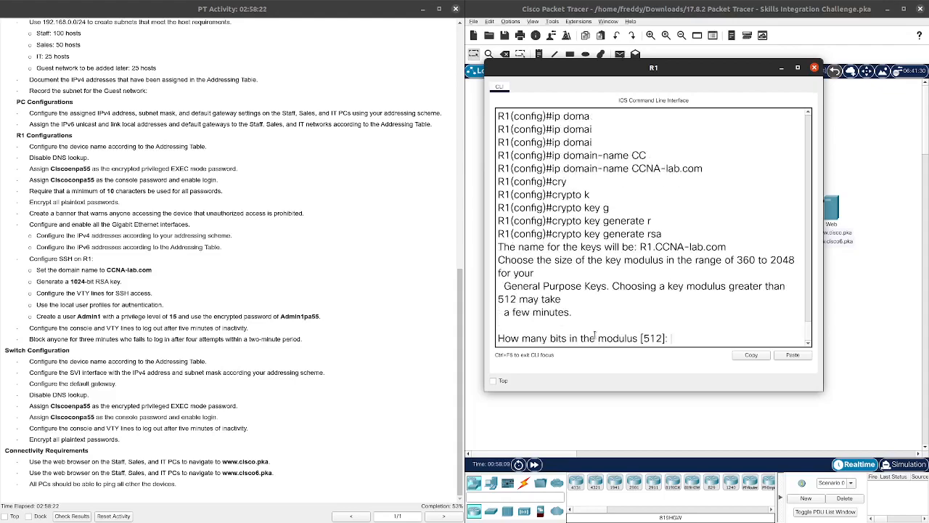
type("10")
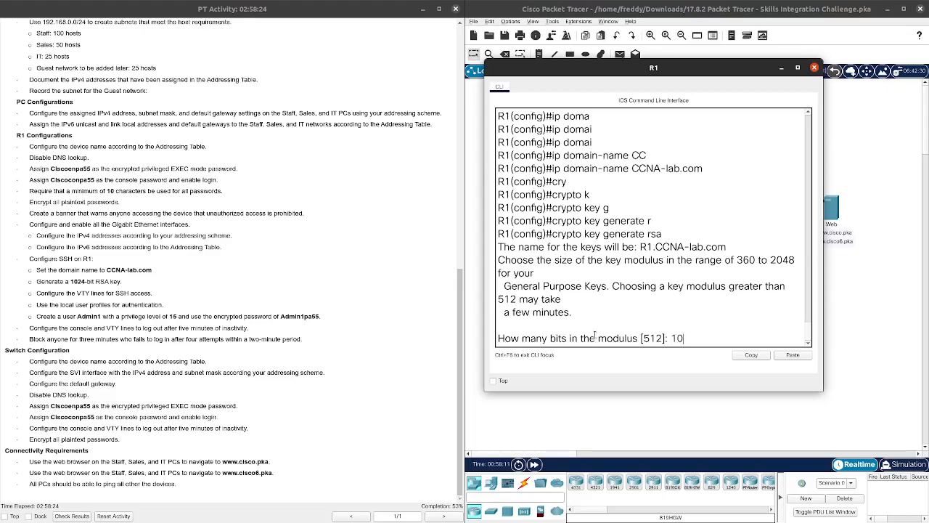
type("24")
key("Return")
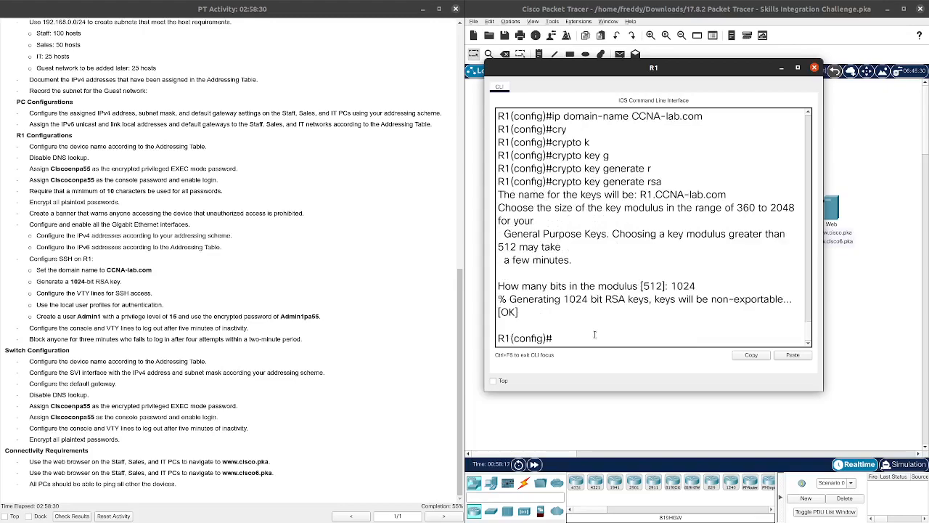
type("line vty 0 15")
key("Return")
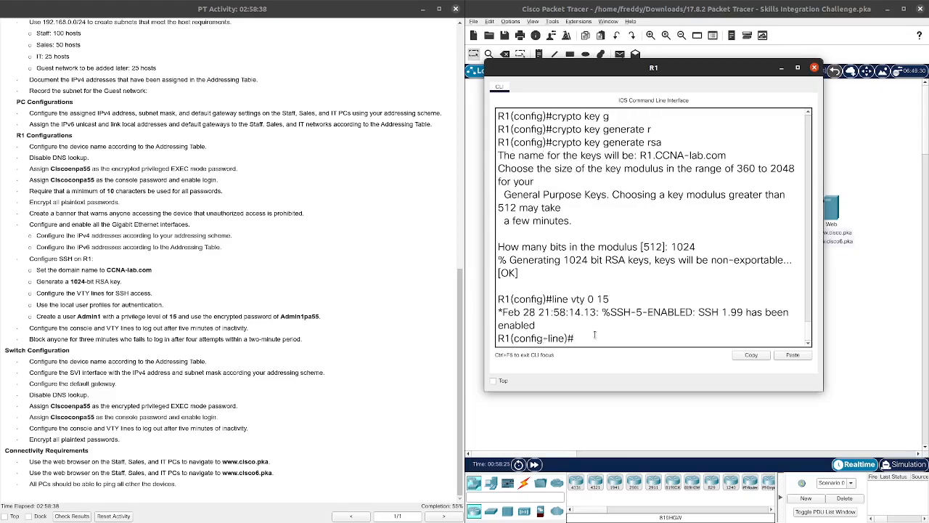
Step: Leave line configuration and set ip ssh version 2 on R1
type("exit")
key("Return")
type("ip s")
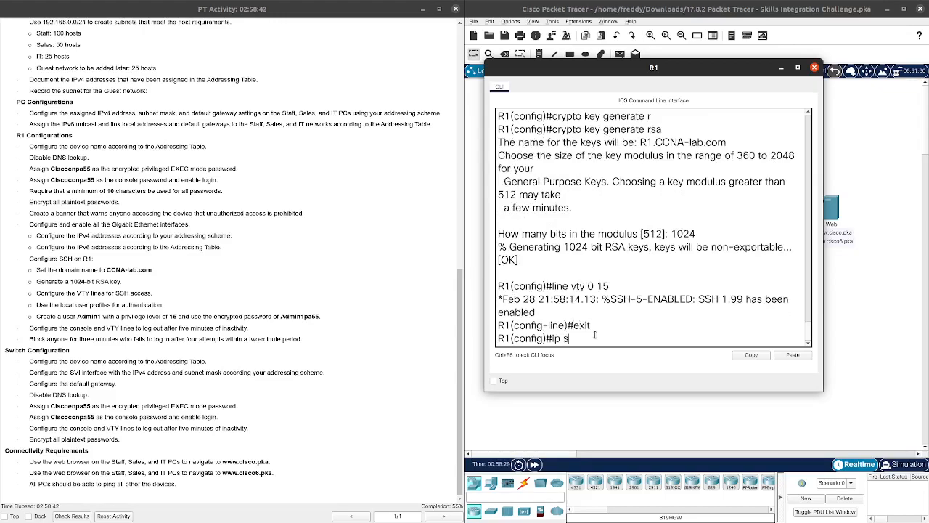
type("sh v")
key("Tab")
type("ver")
key("Tab")
type("2")
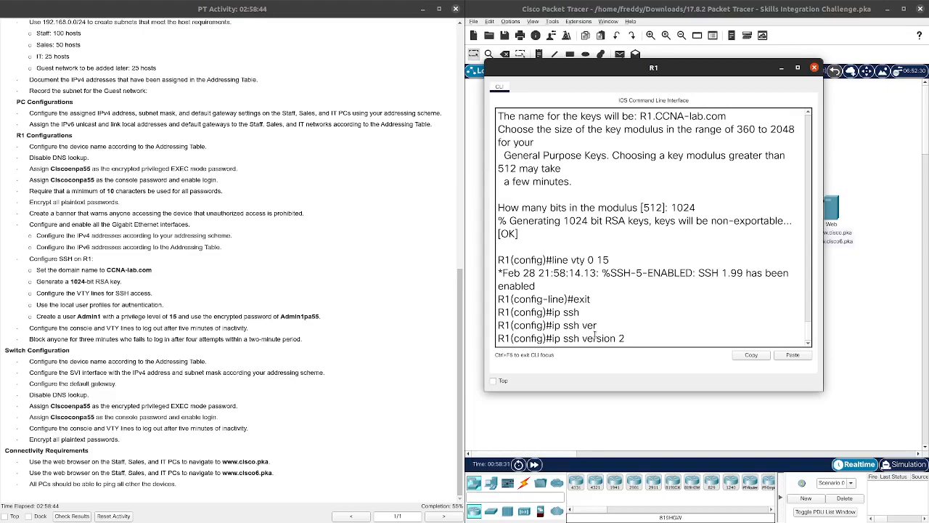
key("Return")
Step: Apply login local to VTY lines 0 15
key("Up")
key("Up")
key("Up")
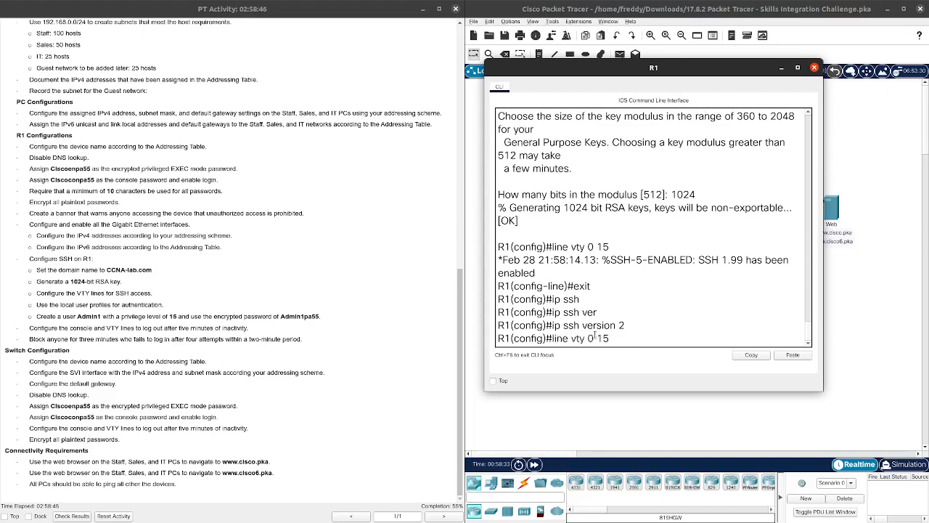
key("Return")
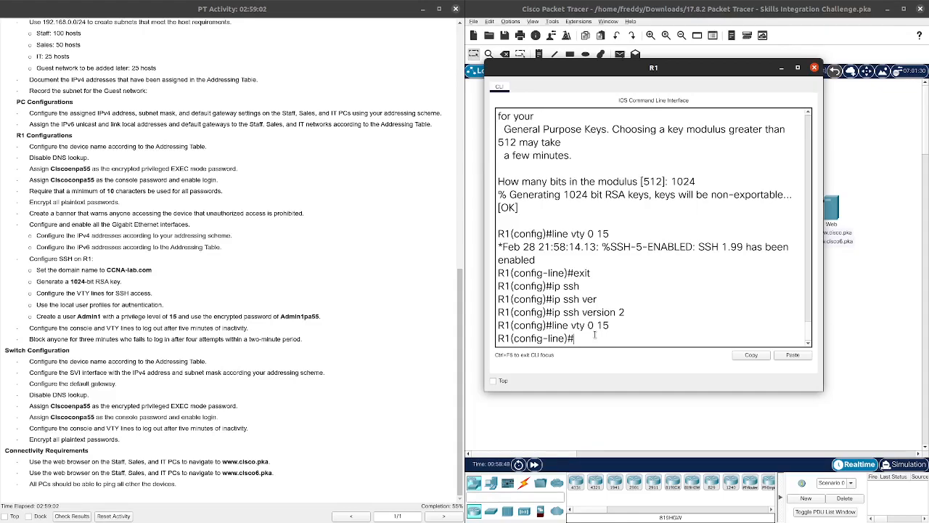
type("login lo")
key("Tab")
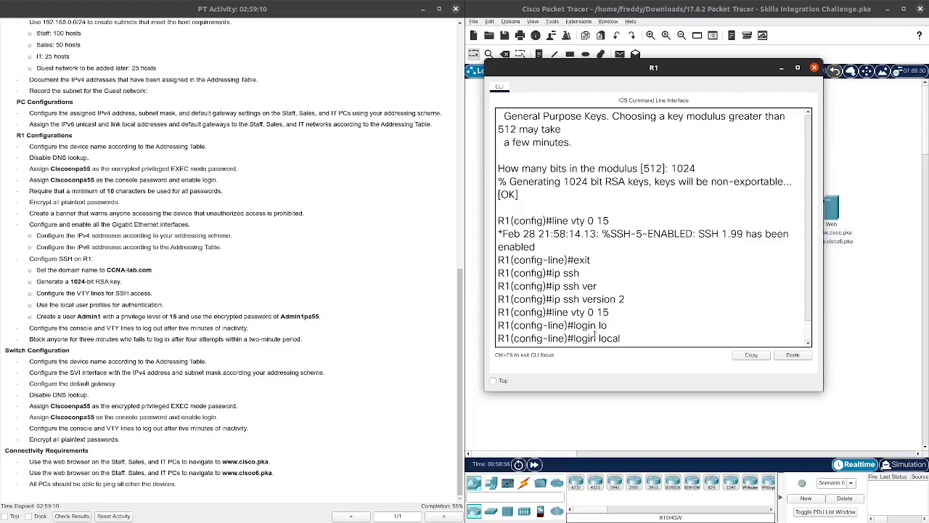
key("Return")
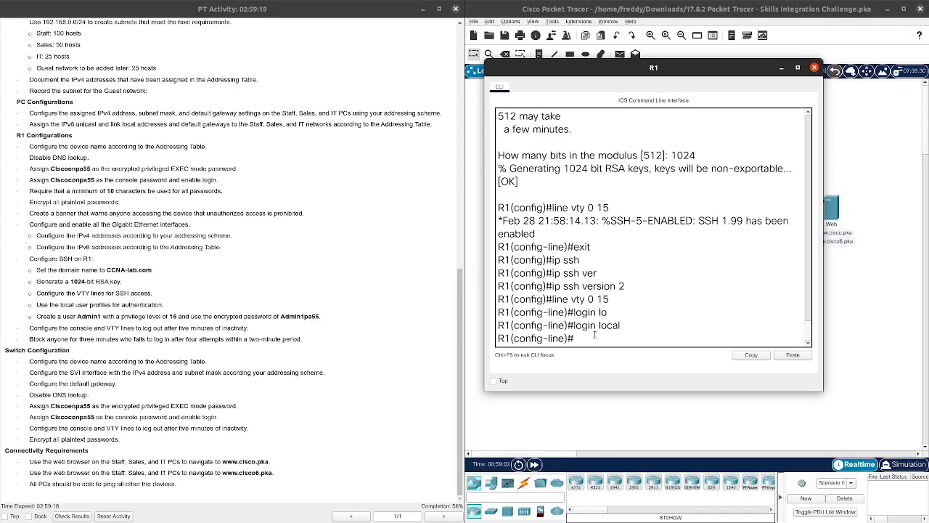
type("us")
key("Tab")
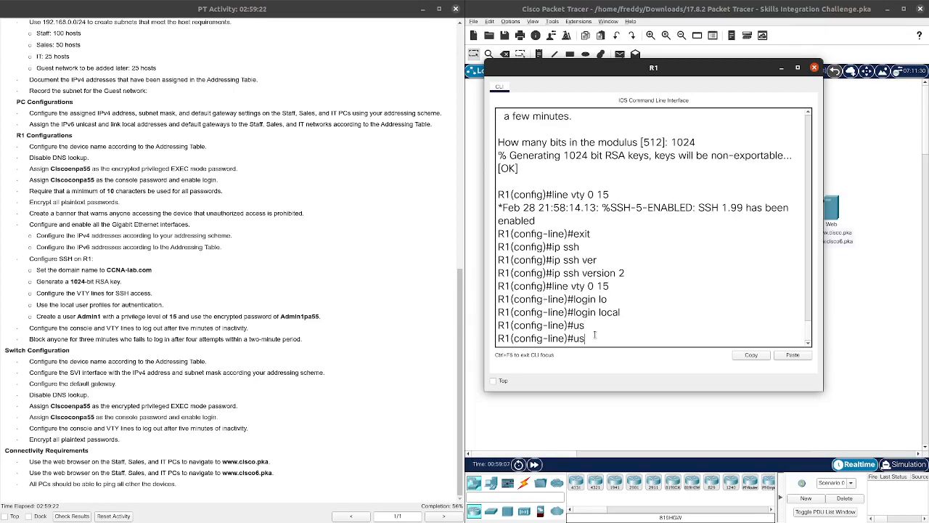
Step: Create local user Admin1, re-entering a longer password after the too-short one is rejected
type("er")
key("Tab")
key("BackSpace")
key("BackSpace")
key("BackSpace")
key("BackSpace")
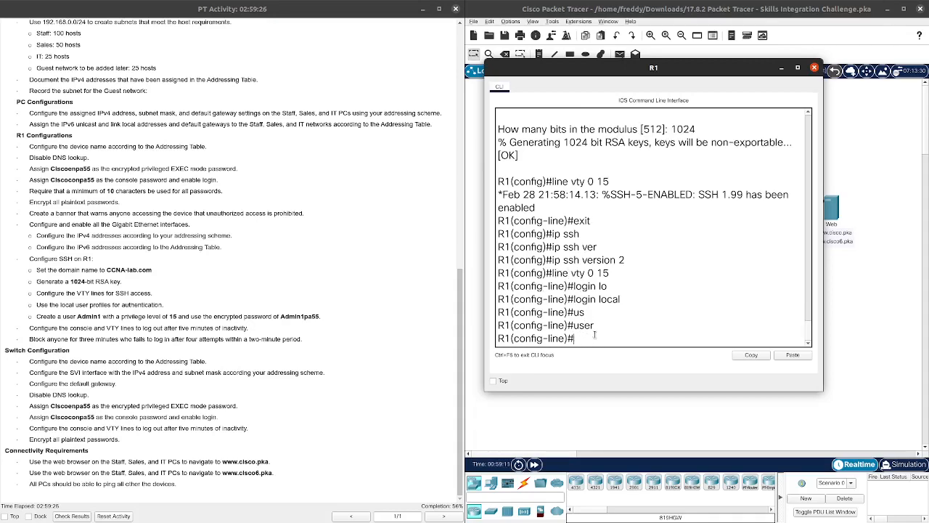
type("exit")
key("Return")
key("Return")
type("usern")
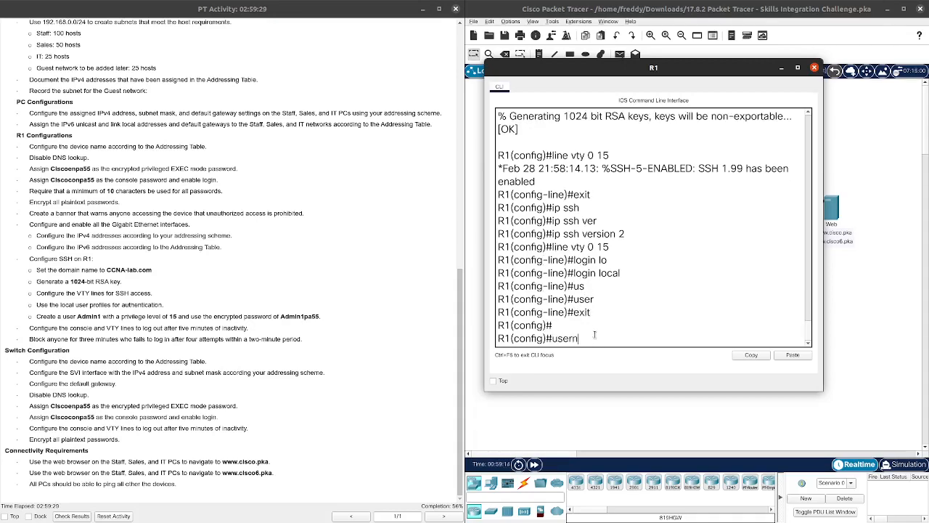
key("Tab")
type("Admin1")
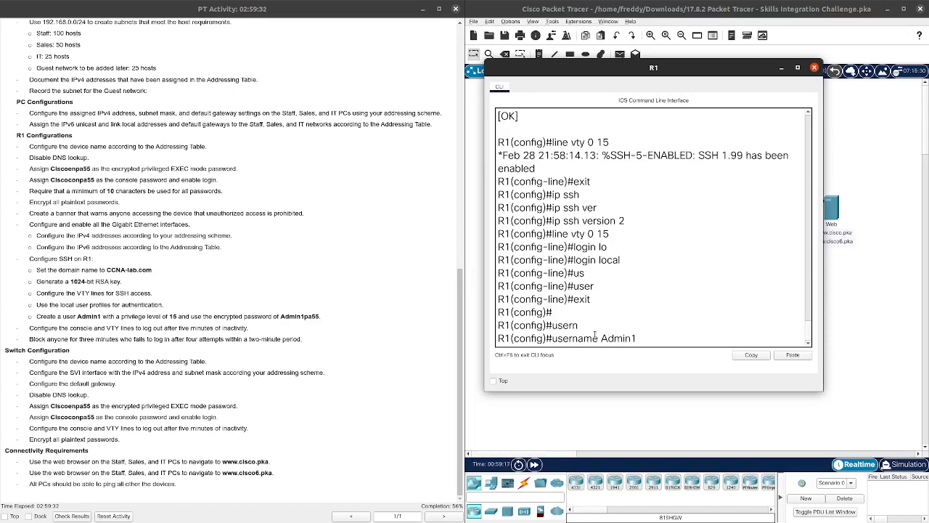
type(" pass")
key("Tab")
type("Admin")
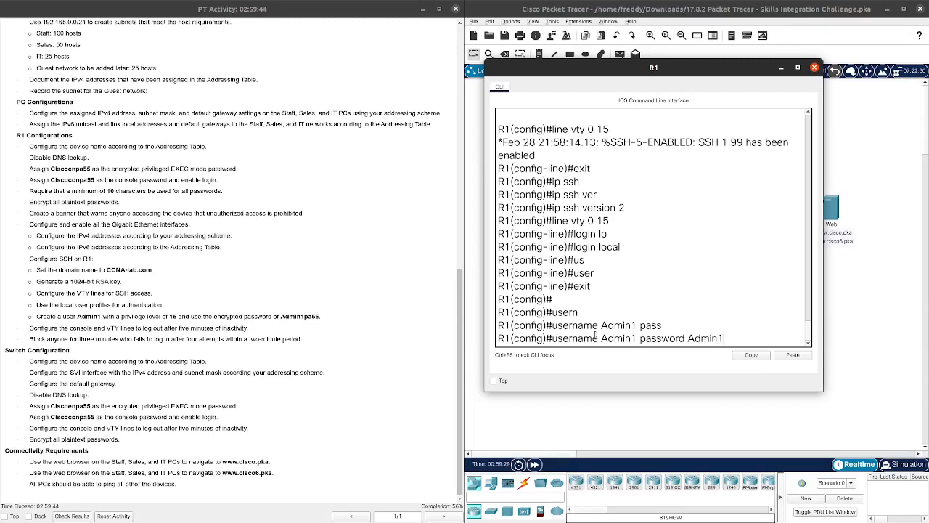
key("Return")
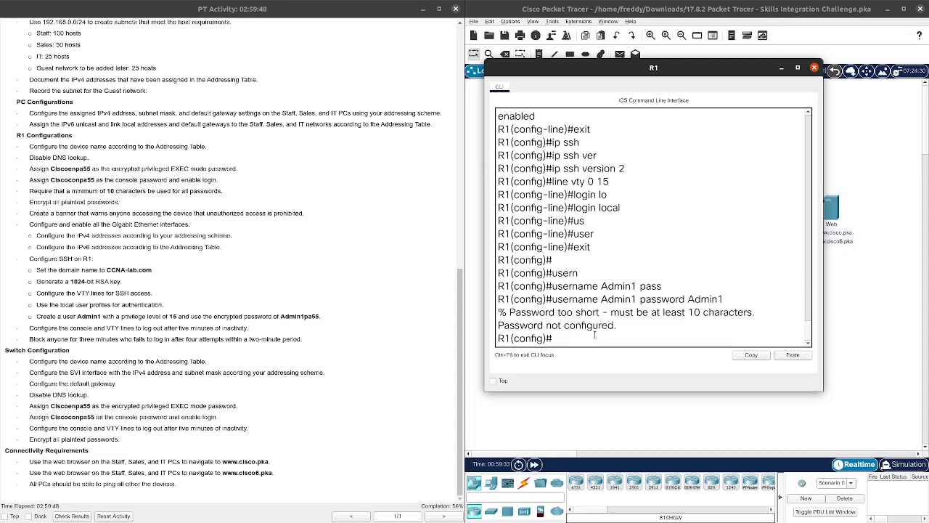
key("Up")
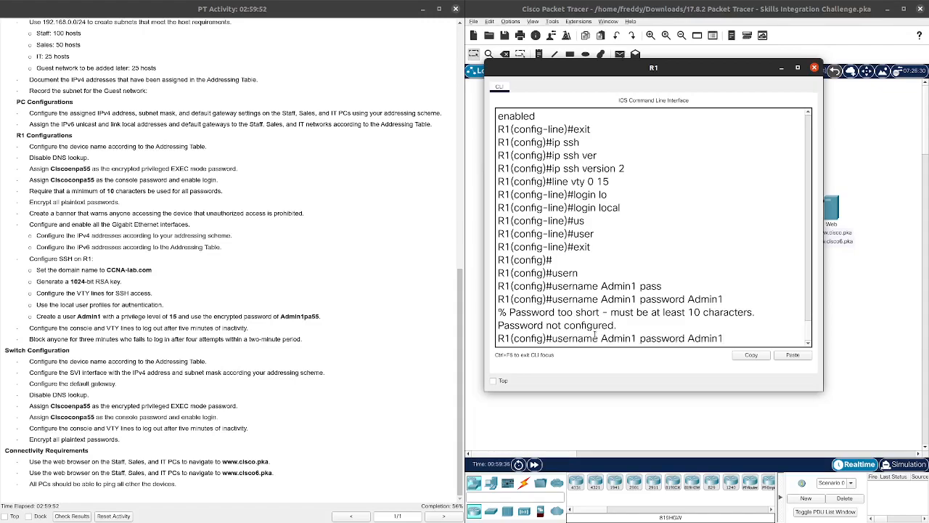
type("pa55")
key("Return")
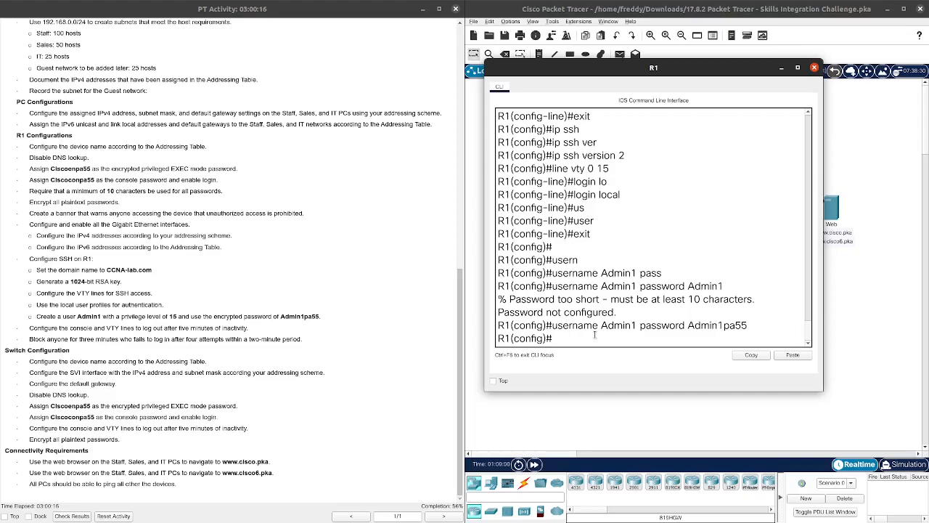
Step: Set exec-timeout 5 on line vty 0 15
type("line vty")
key("Tab")
type("0 15")
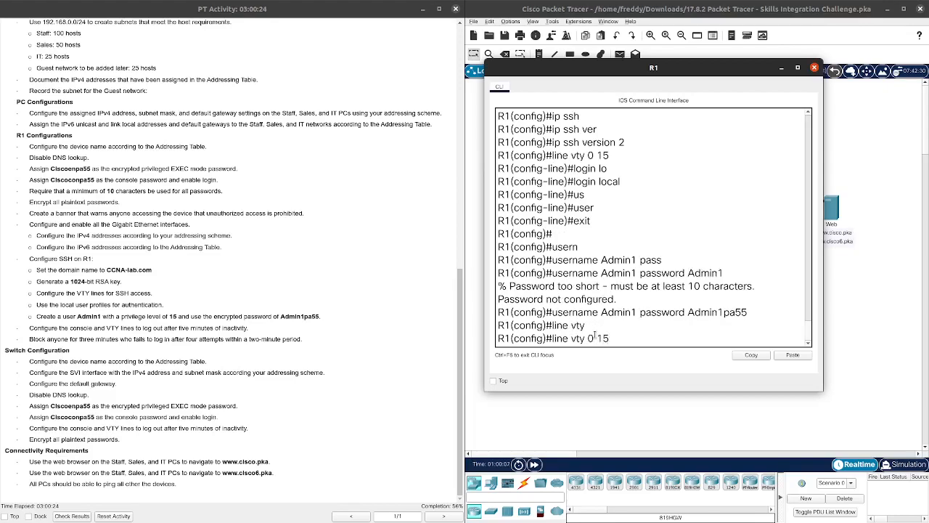
key("Return")
type("exe")
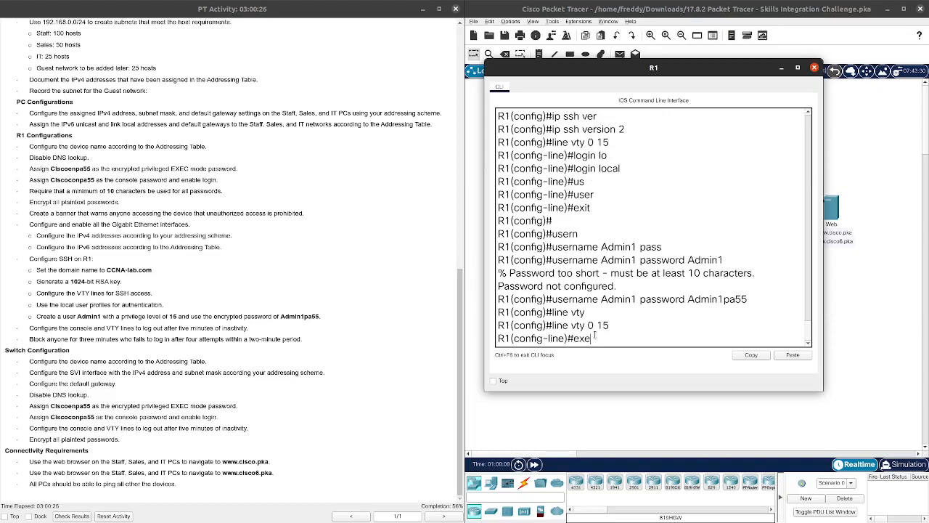
key("Tab")
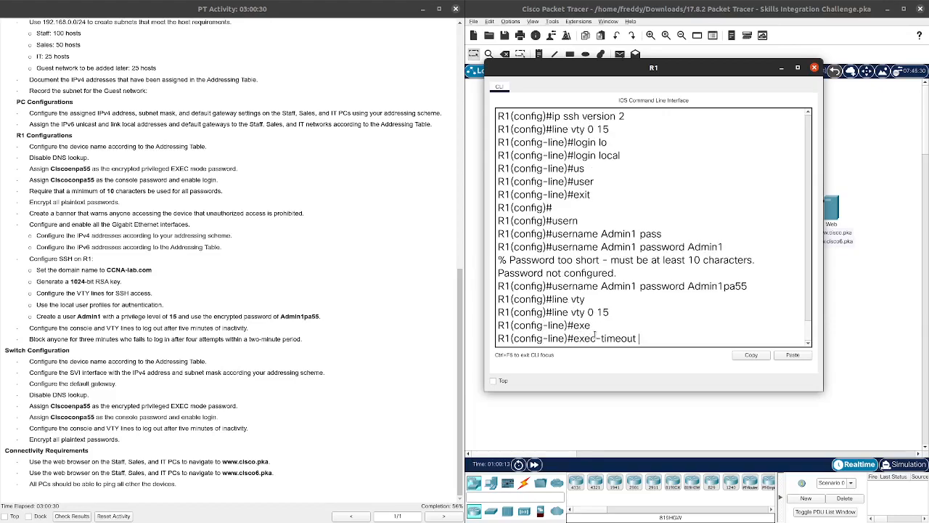
type("5")
key("Return")
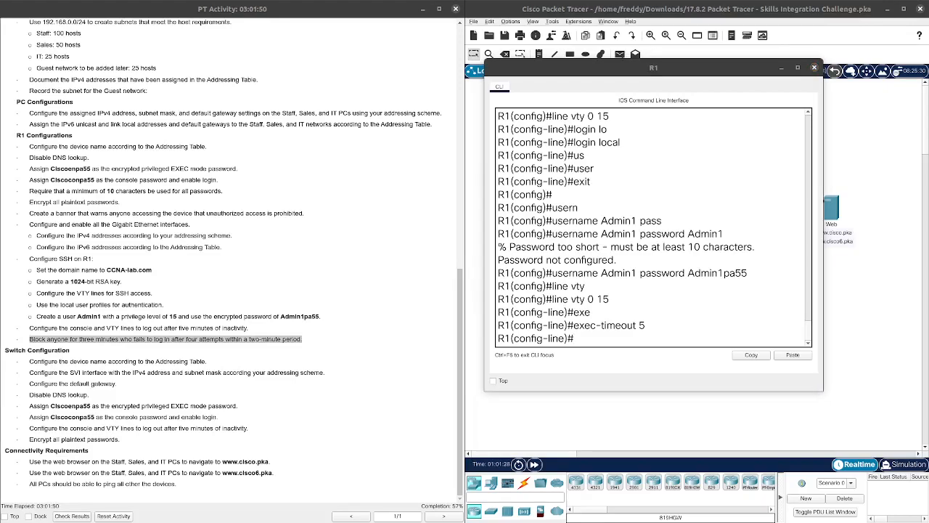
left_click(587, 338)
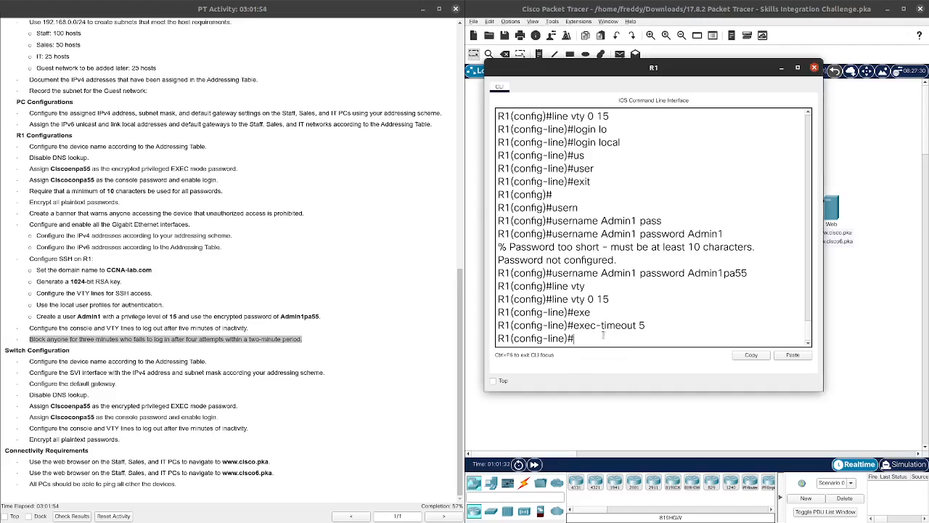
Step: Try a login block option on the VTY lines, then list the available options with '?'
type("logi")
key("Tab")
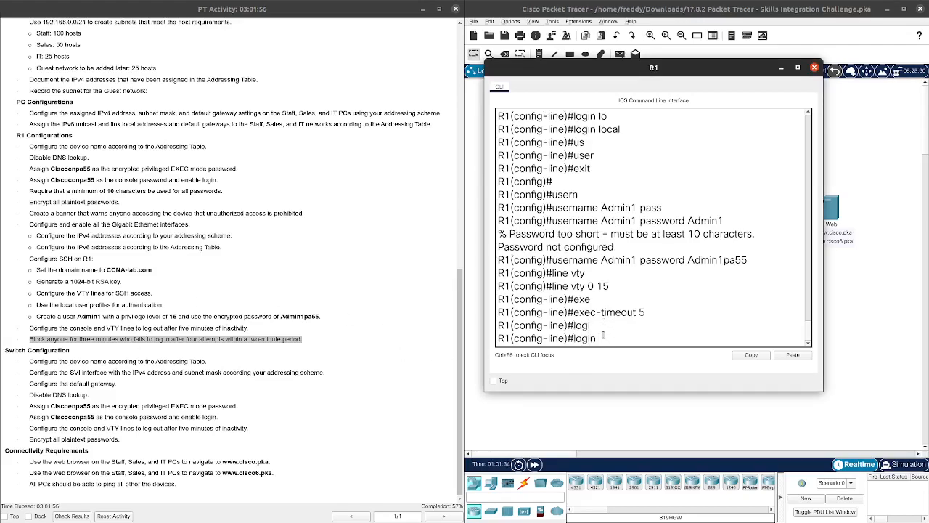
type("b")
key("Tab")
type("l")
key("Tab")
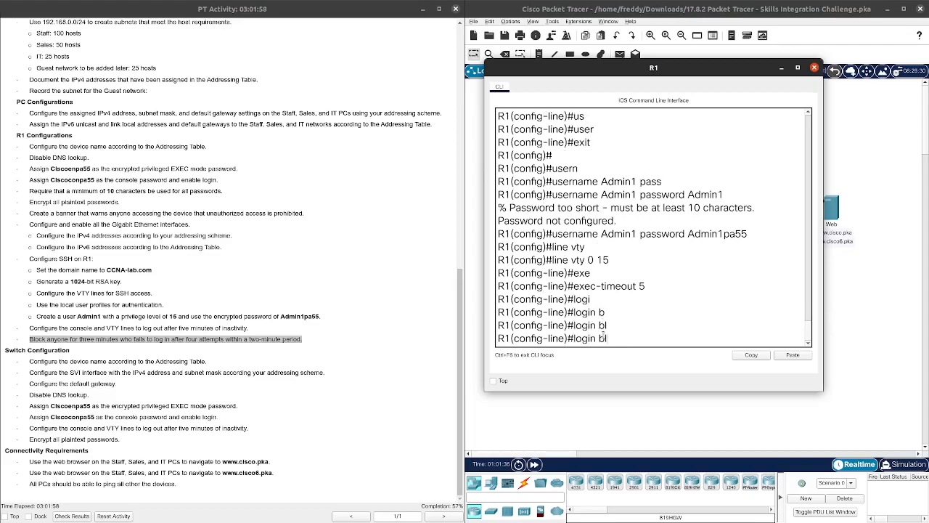
type("o")
key("Tab")
key("Tab")
key("Tab")
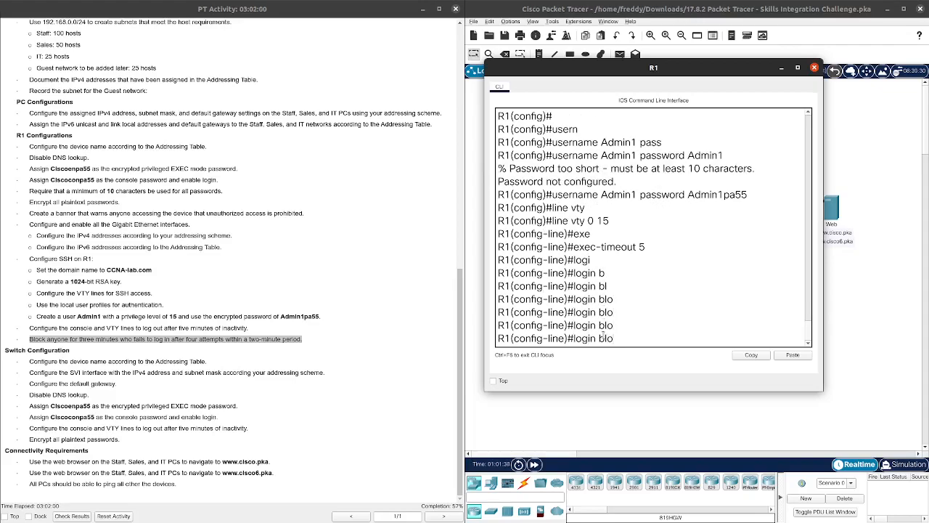
type("?")
key("BackSpace")
key("BackSpace")
key("BackSpace")
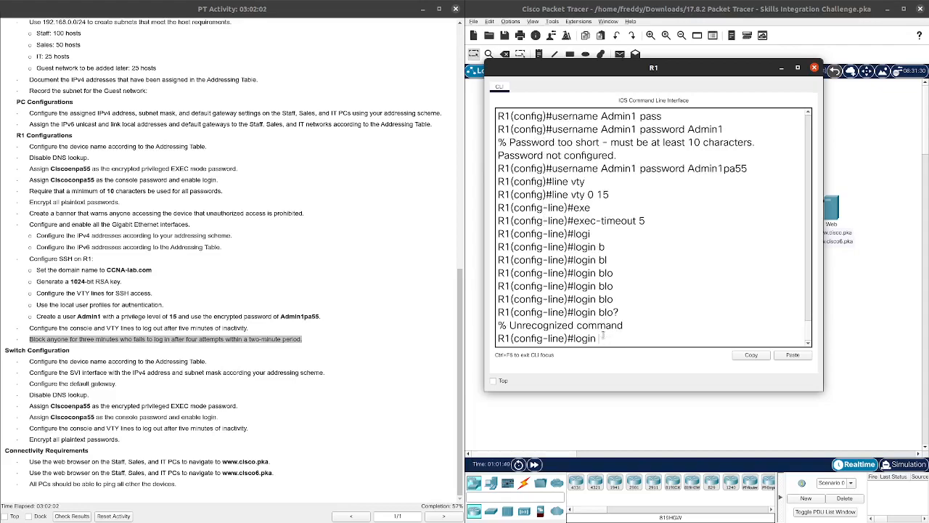
type("?")
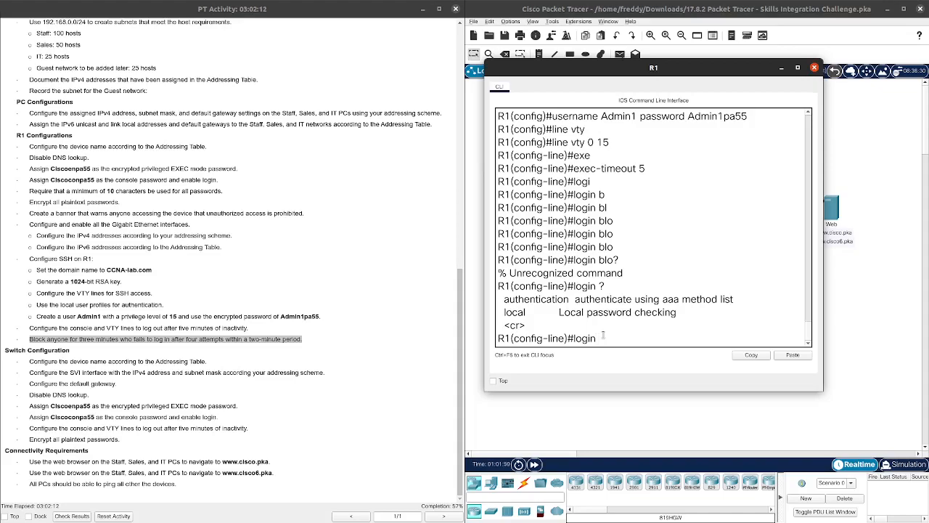
type("?")
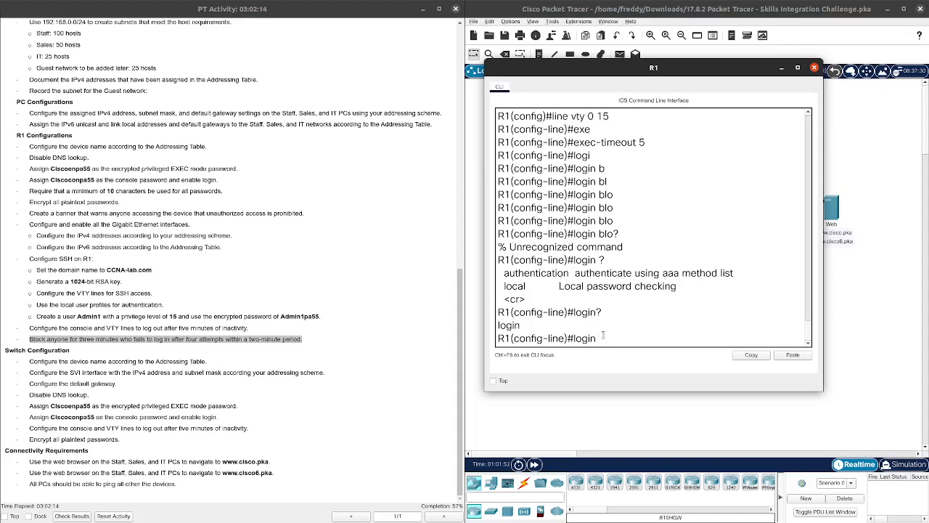
type(" ?")
key("BackSpace")
key("BackSpace")
key("BackSpace")
key("BackSpace")
key("BackSpace")
key("BackSpace")
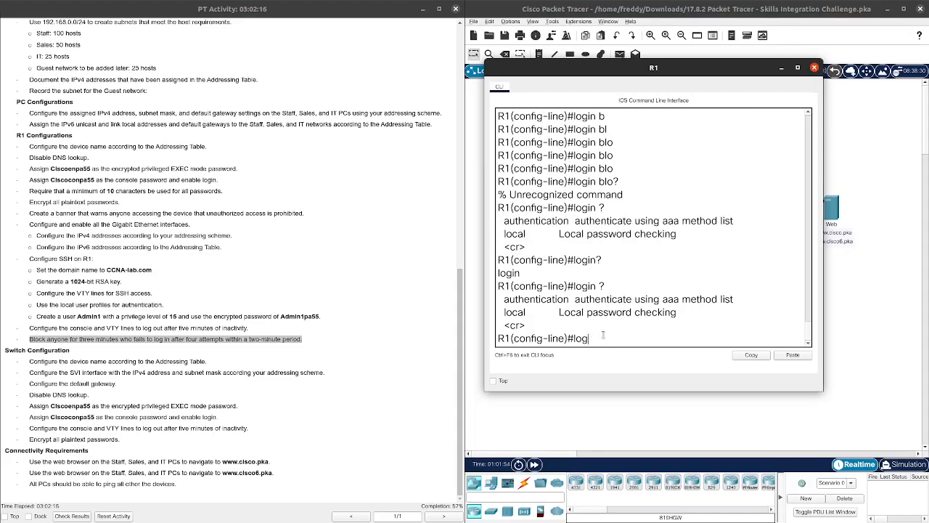
type(">?")
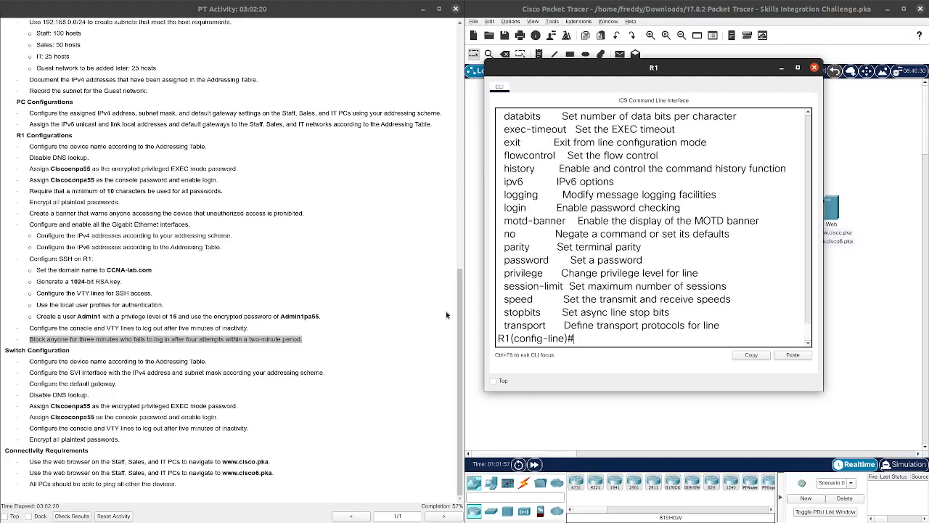
scroll(529, 312, "up", 1)
scroll(530, 312, "down", 2)
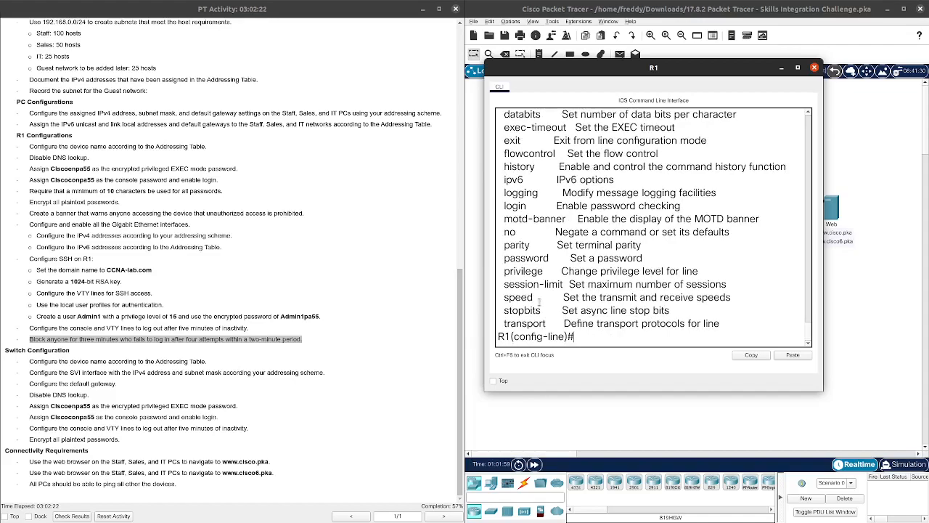
scroll(539, 302, "up", 1)
scroll(539, 299, "up", 1)
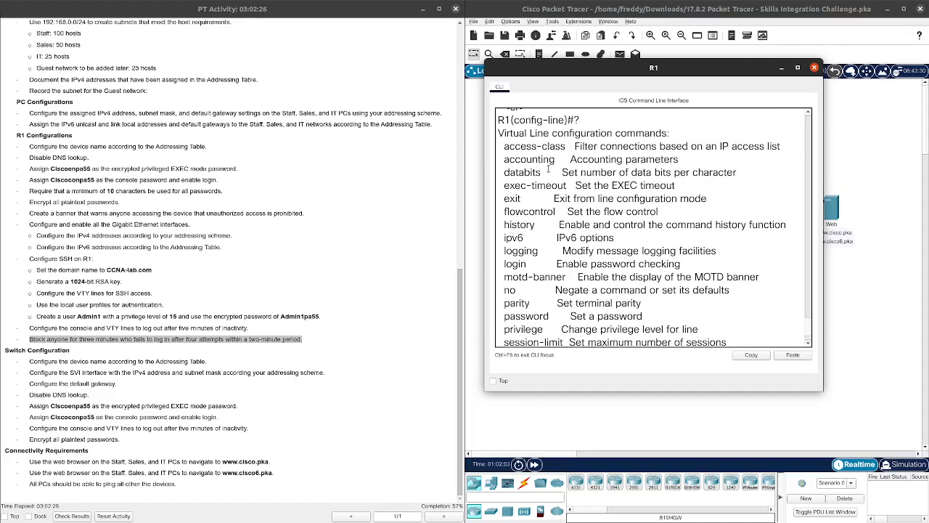
scroll(548, 169, "down", 2)
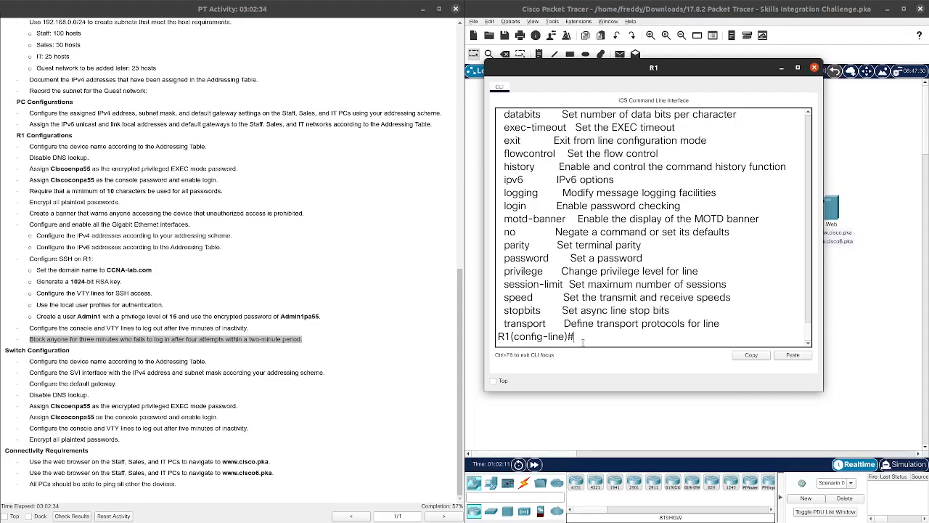
type("logi")
key("Tab")
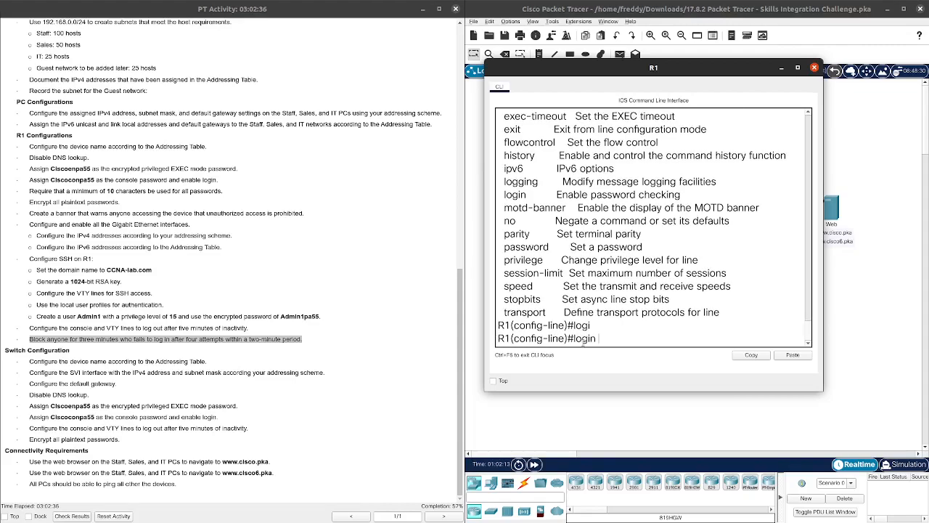
type("block-fo")
key("Tab")
key("Tab")
key("Tab")
key("Tab")
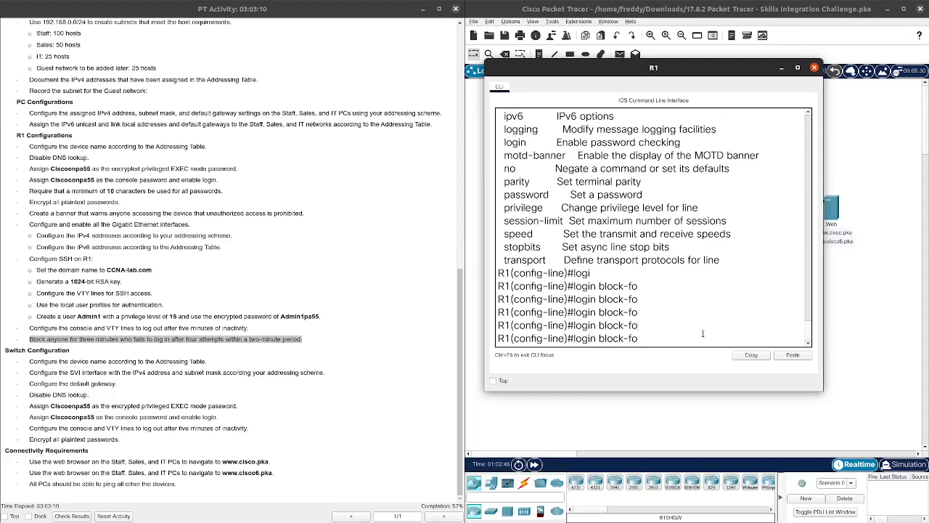
Step: Set exec-timeout 5 on line console 0, then return to global configuration
key("BackSpace")
key("BackSpace")
key("BackSpace")
key("BackSpace")
key("BackSpace")
key("BackSpace")
key("BackSpace")
key("BackSpace")
key("BackSpace")
key("BackSpace")
key("BackSpace")
key("BackSpace")
key("BackSpace")
key("BackSpace")
type("exit")
key("Return")
key("Return")
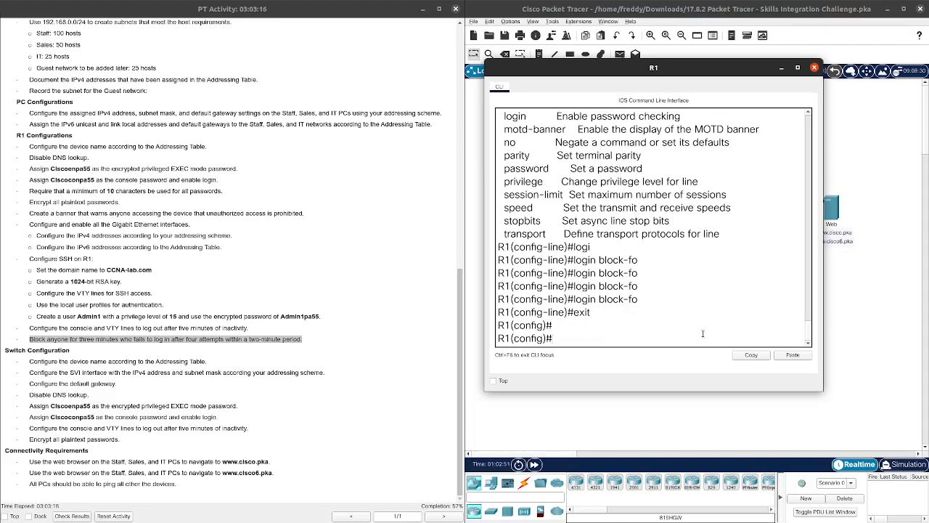
type("line con")
key("Tab")
type("0")
key("Return")
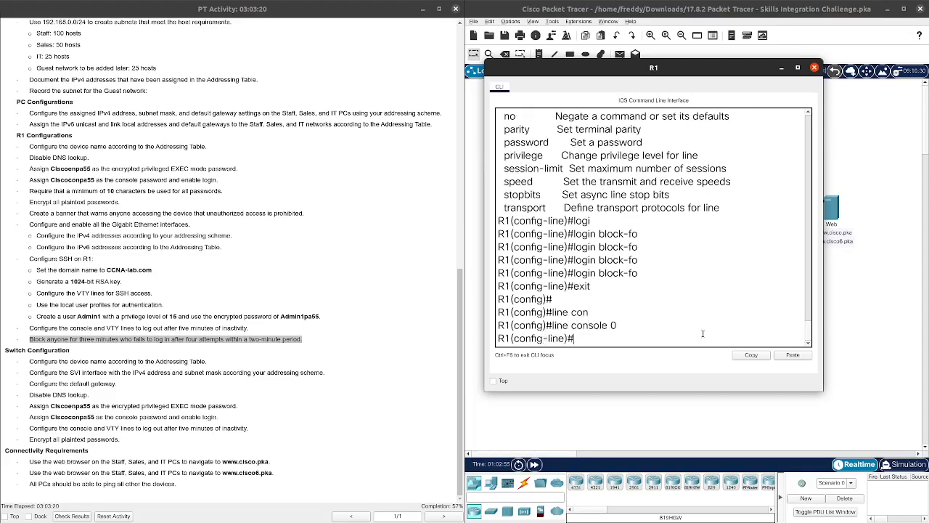
type("exe")
key("Tab")
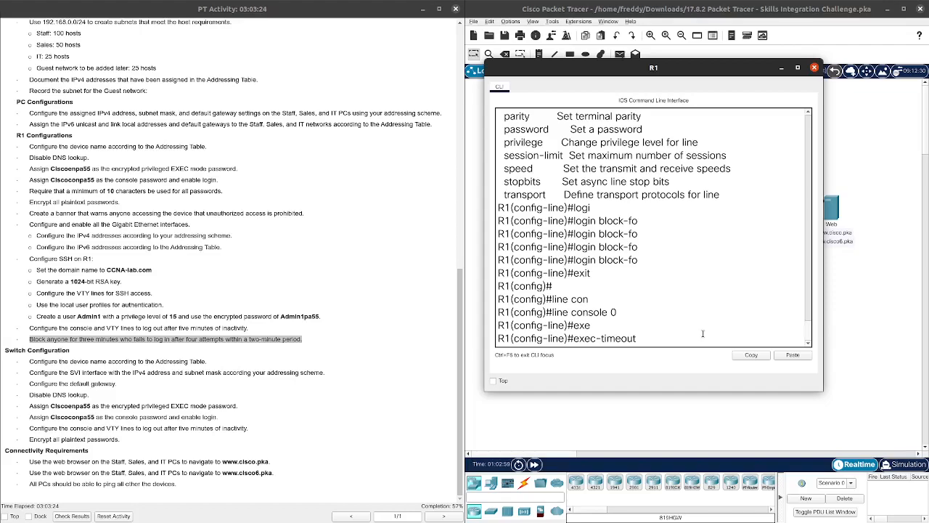
type("5")
key("Return")
type("exit")
key("Return")
key("Return")
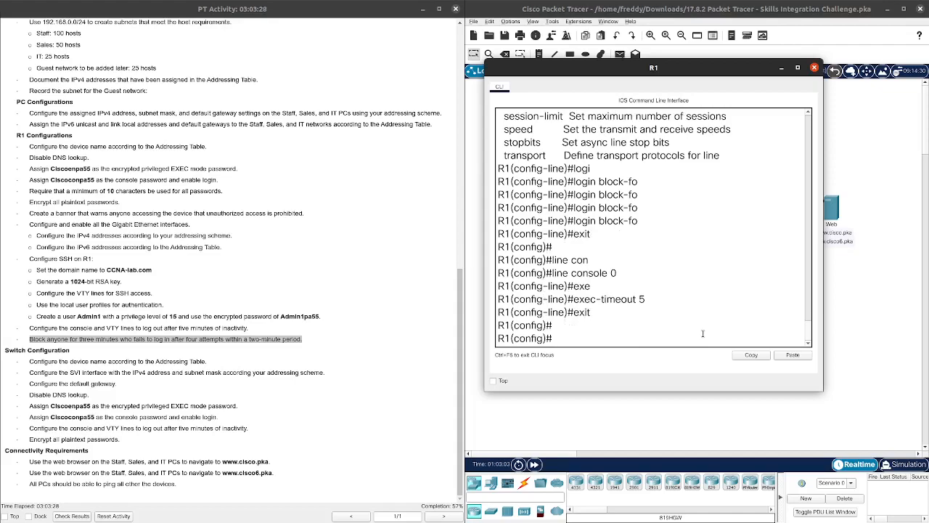
Step: On R1, enter 'login block-for 180 attempts 4 within 120' in global configuration mode
type("log")
key("Tab")
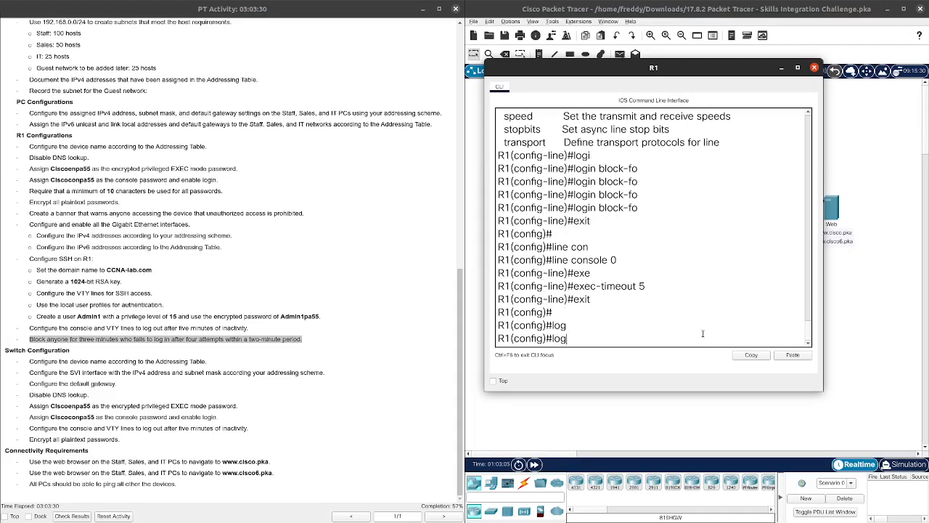
type("io")
key("Tab")
key("BackSpace")
key("Tab")
type("blo")
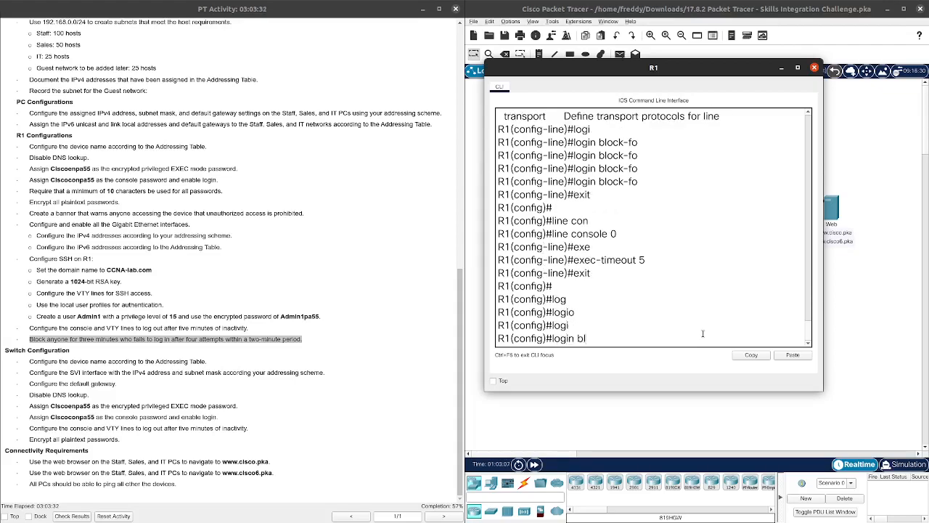
key("Tab")
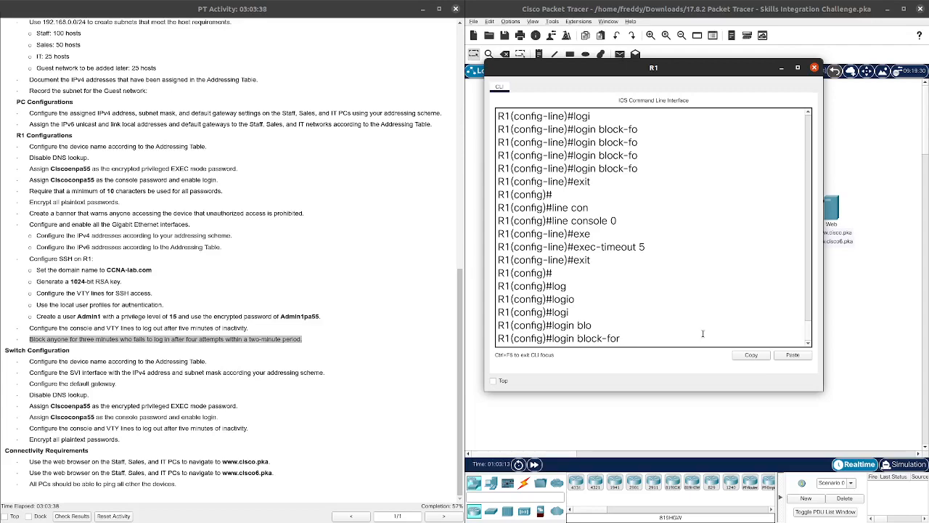
type("180 atte")
key("Tab")
key("BackSpace")
key("Tab")
type("4")
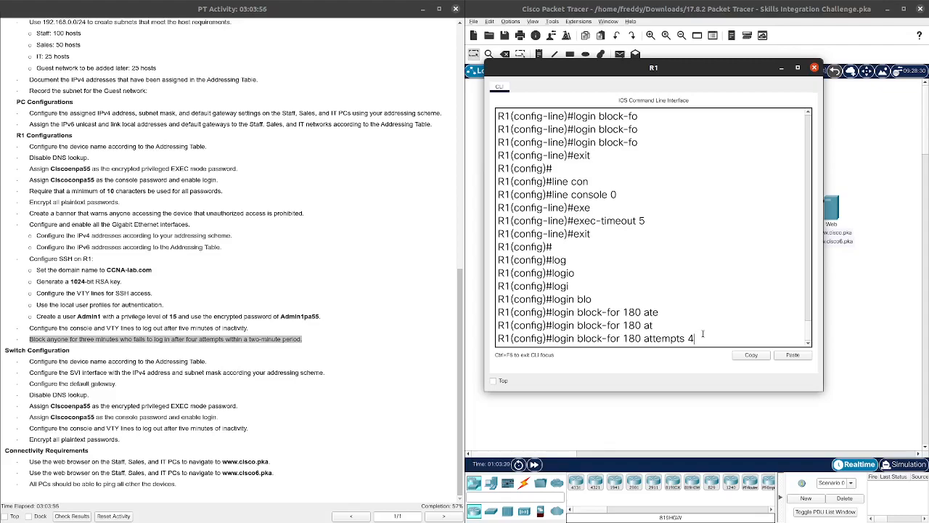
type("wi")
key("Tab")
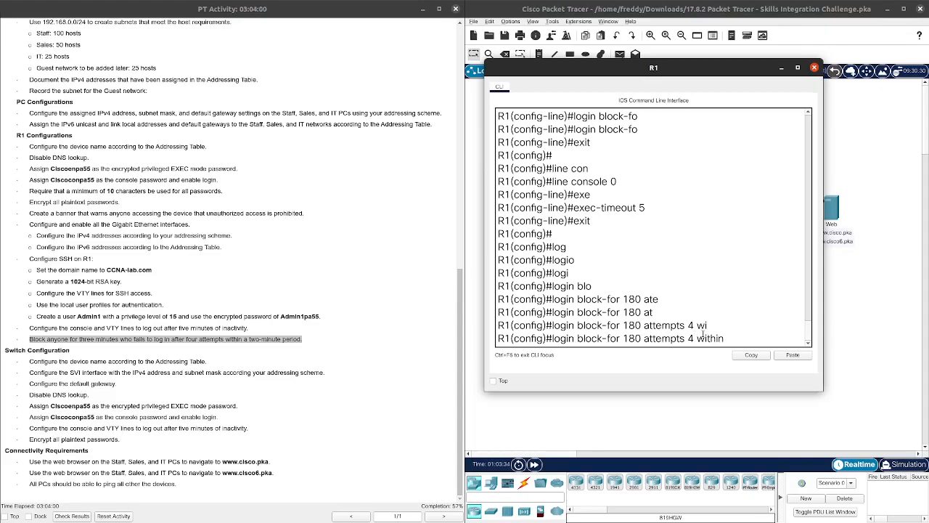
type("120")
key("Return")
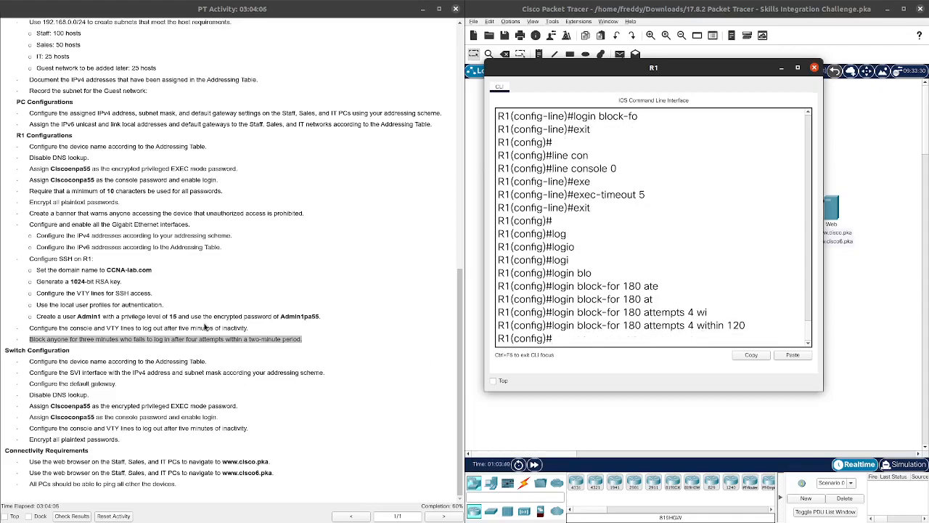
Step: Switch to the PT Activity window and scroll through the task list
left_click(233, 292)
scroll(290, 327, "up", 2)
scroll(247, 326, "down", 2)
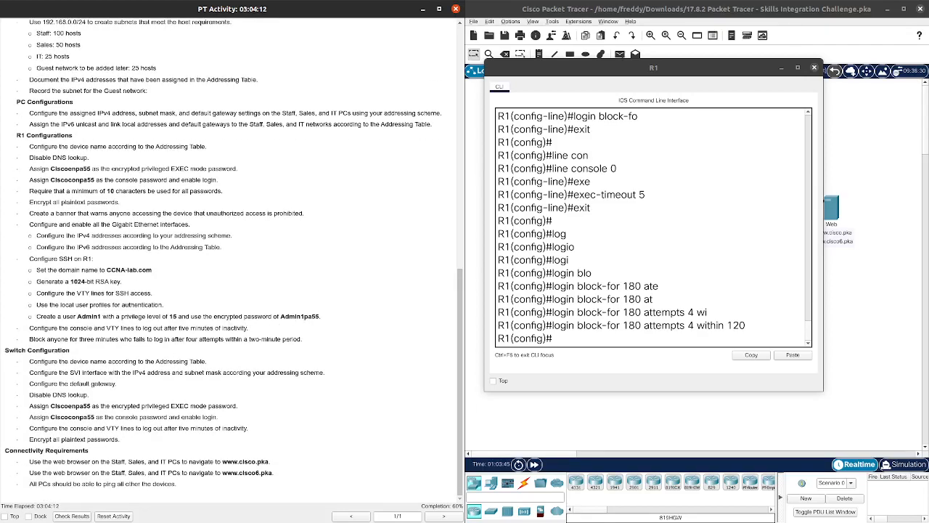
scroll(696, 303, "down", 1)
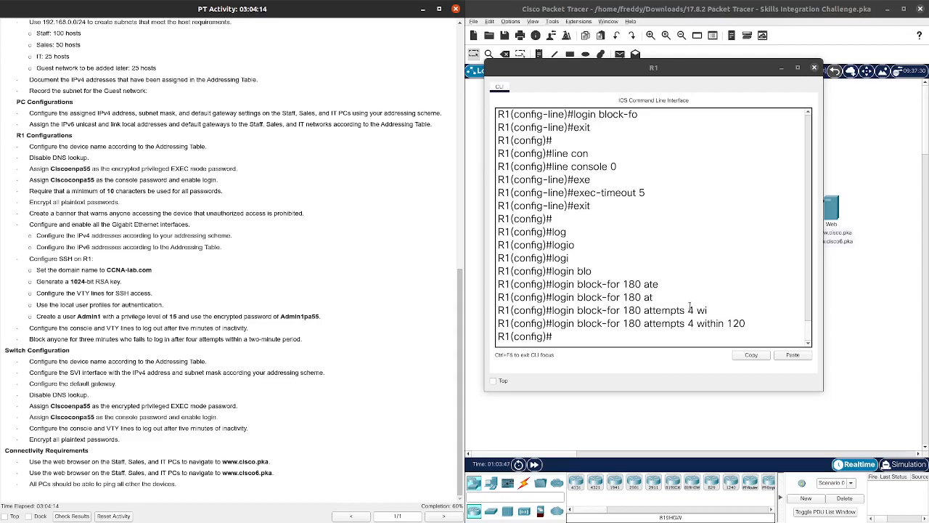
Step: Close R1's console, open S1's CLI at the Switch> prompt, and launch a new terminal
left_click(782, 67)
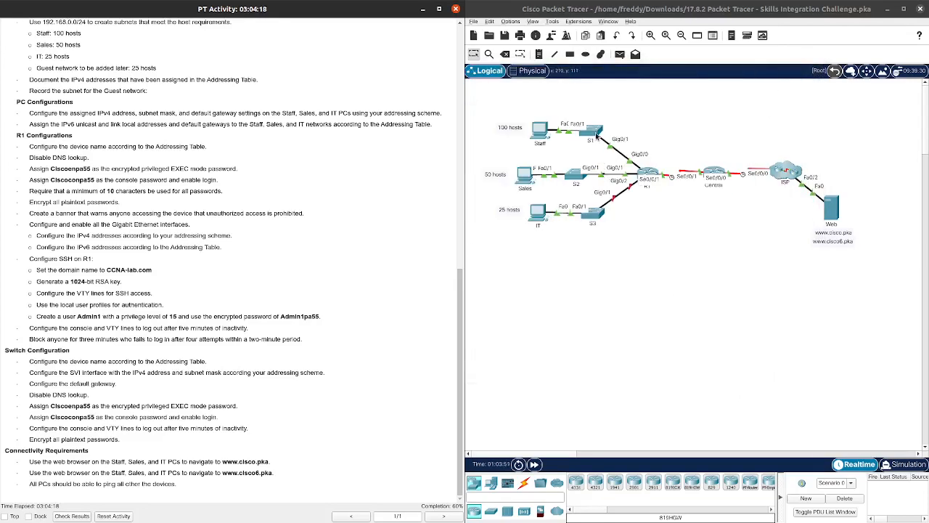
left_click(595, 134)
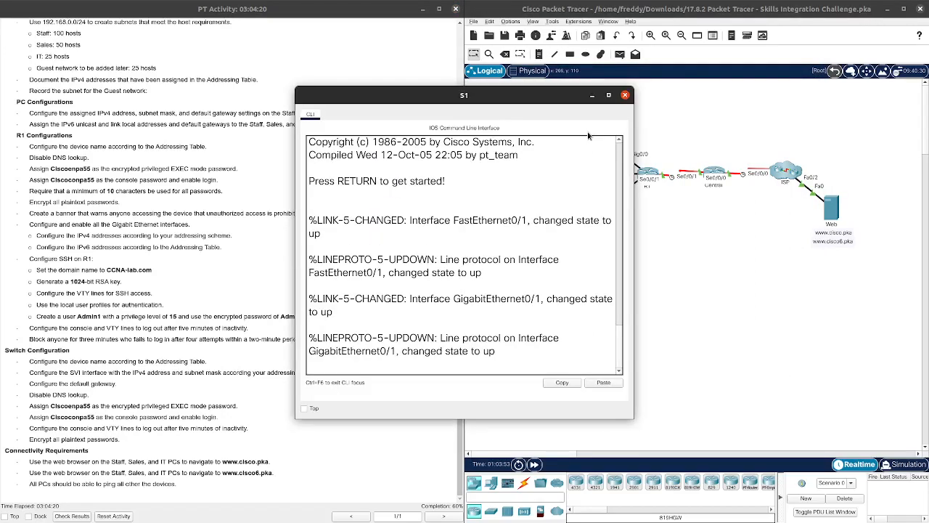
left_click_drag(476, 99, 674, 82)
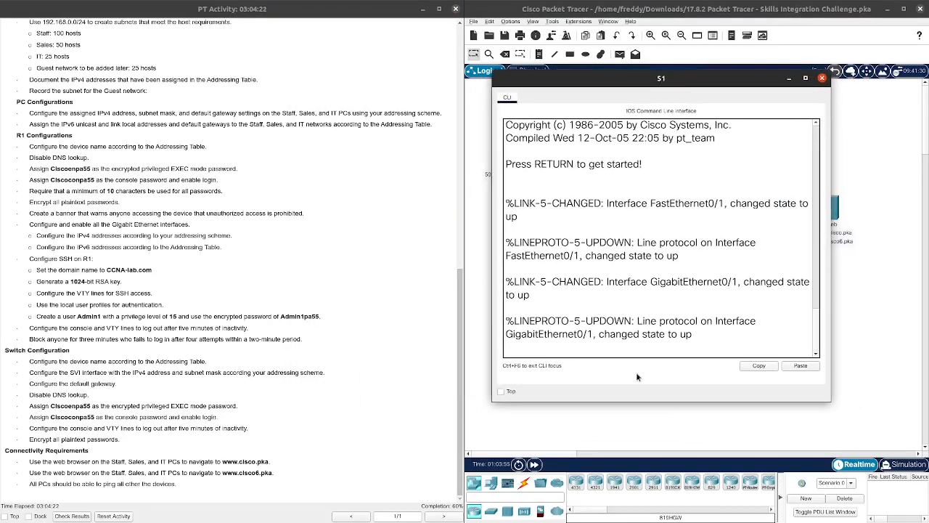
key("Return")
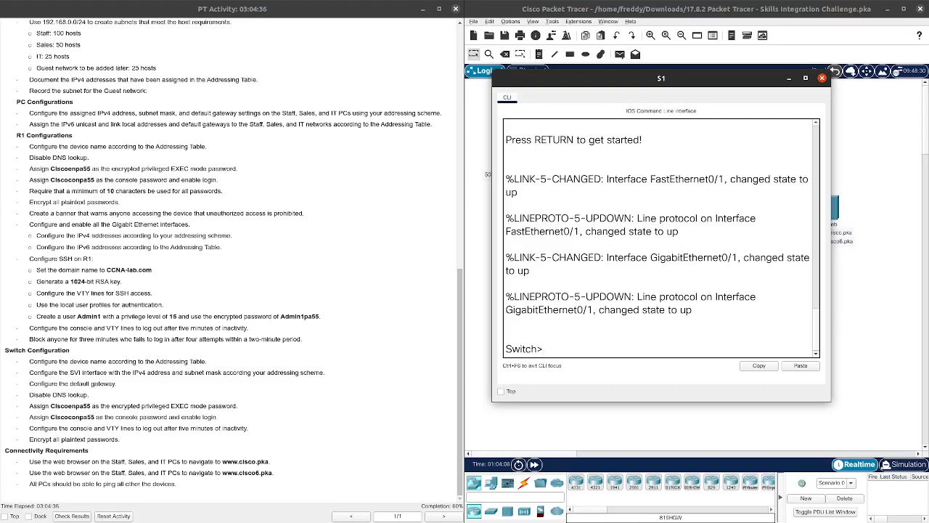
key("alt+Tab")
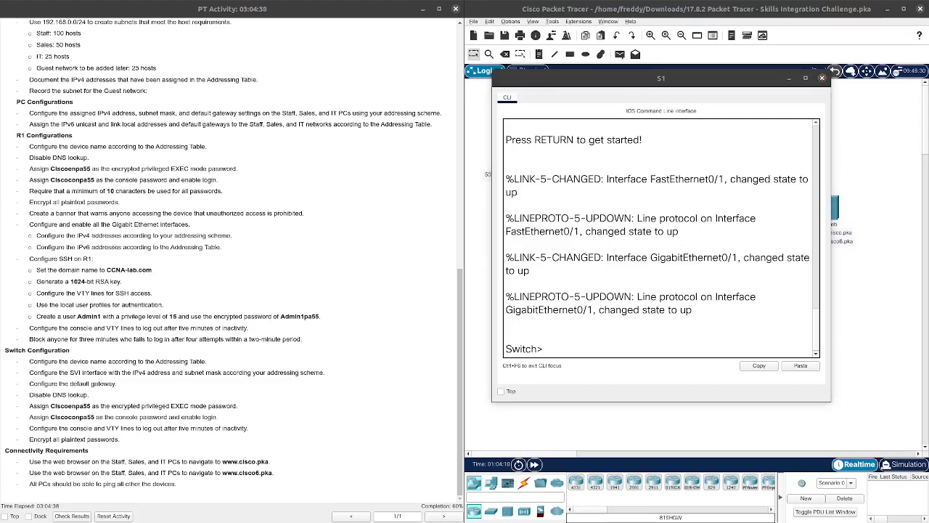
key("ctrl+alt+t")
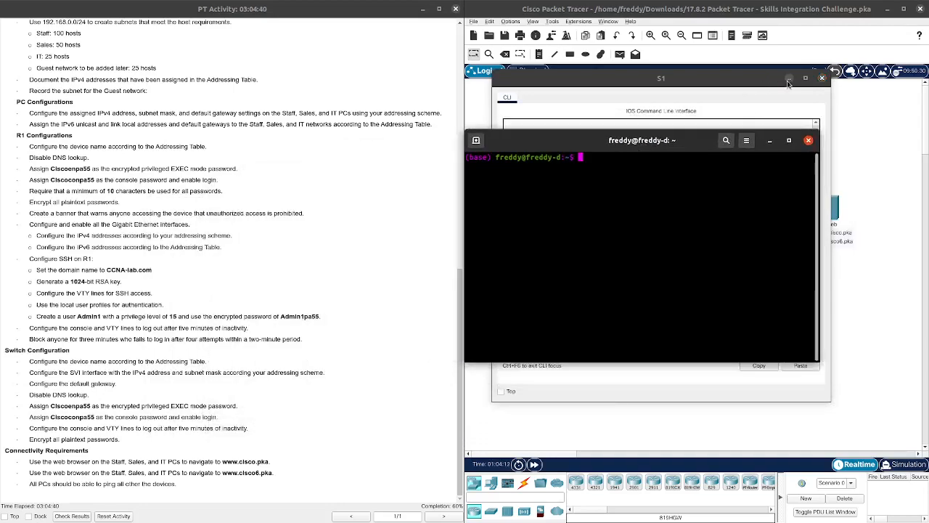
Step: Minimize S1's window and create a new nano file named temptemp
left_click(788, 78)
left_click_drag(673, 148, 683, 134)
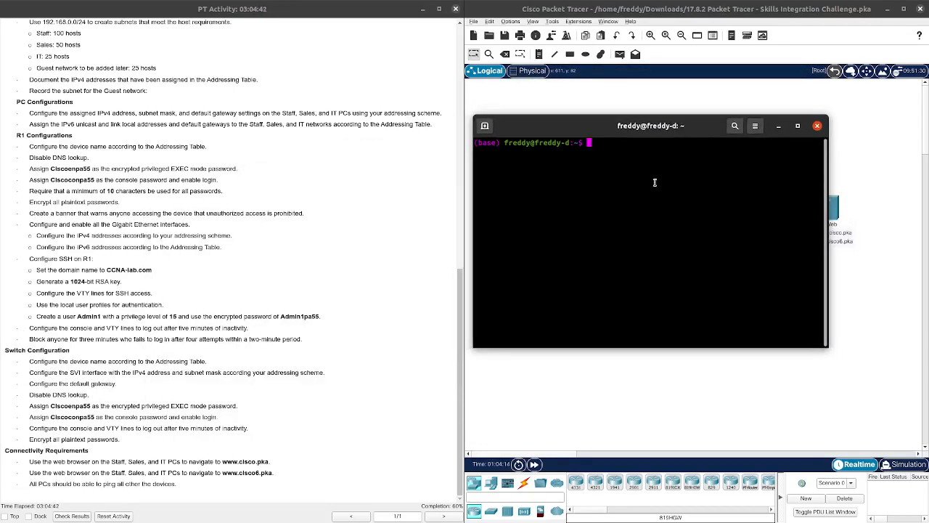
type("nano temptemp")
key("Return")
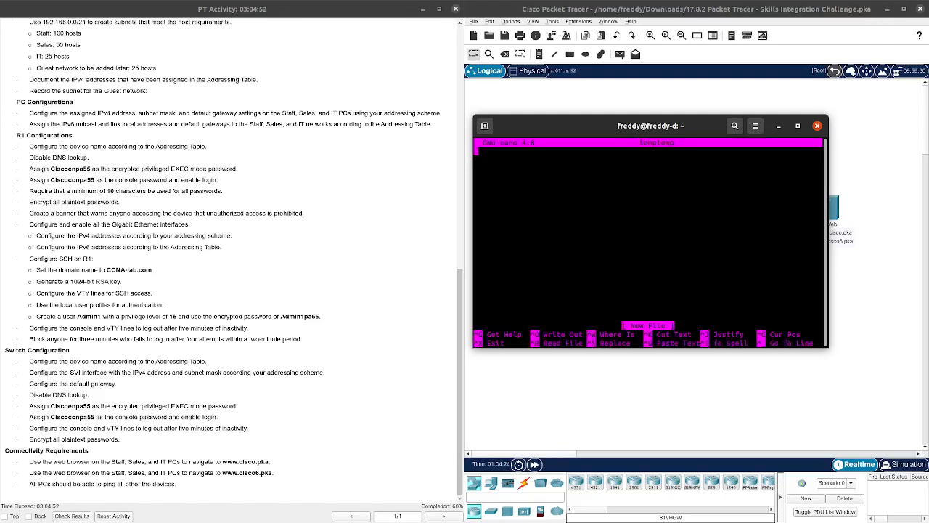
Step: Type the lines en, conf t and hostname S1 into the script
type("en")
key("BackSpace")
key("BackSpace")
type("en")
key("Return")
type("conf t")
key("Return")
type("hostname ")
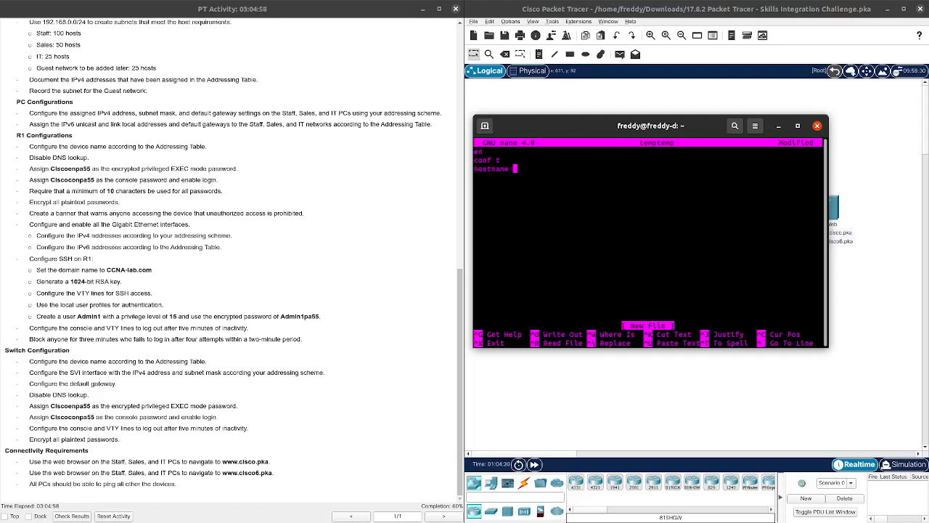
type("S1")
key("Return")
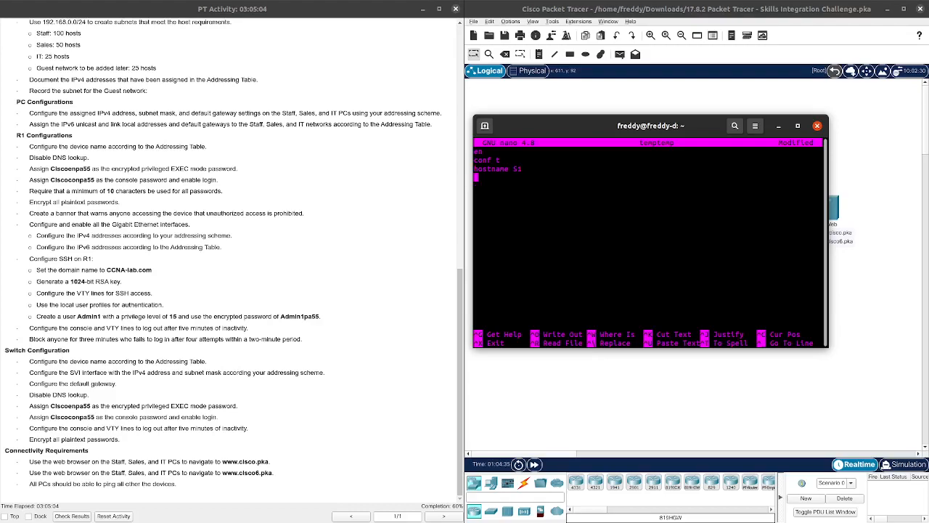
Step: Check R1's G0/0 address, add 'ip default-gateway 192.168.0.1' to the script, minimize Writer
key("alt+Tab")
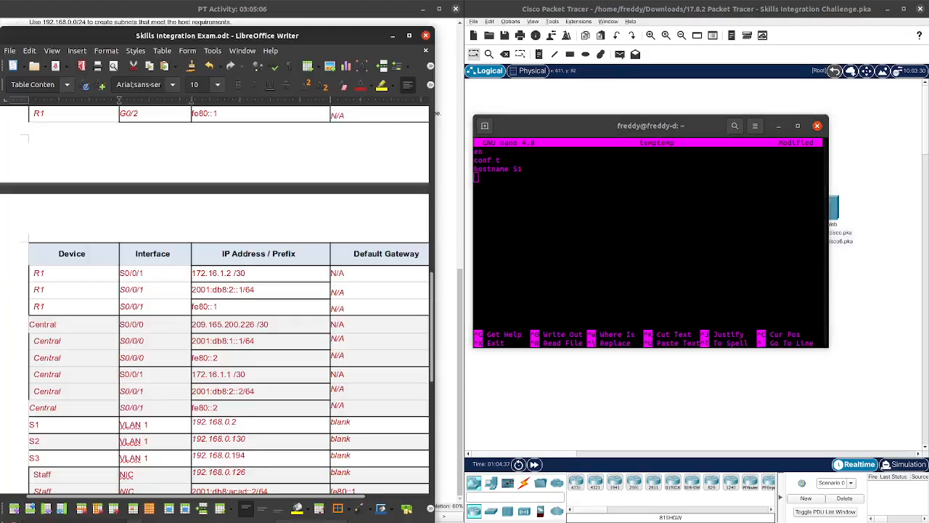
scroll(225, 247, "up", 7)
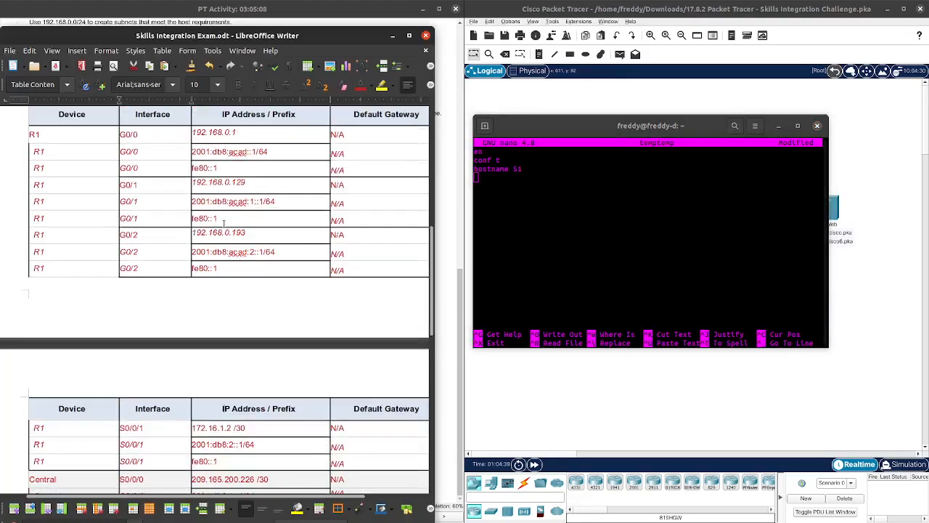
left_click(542, 179)
type("derf")
key("BackSpace")
key("BackSpace")
key("BackSpace")
key("BackSpace")
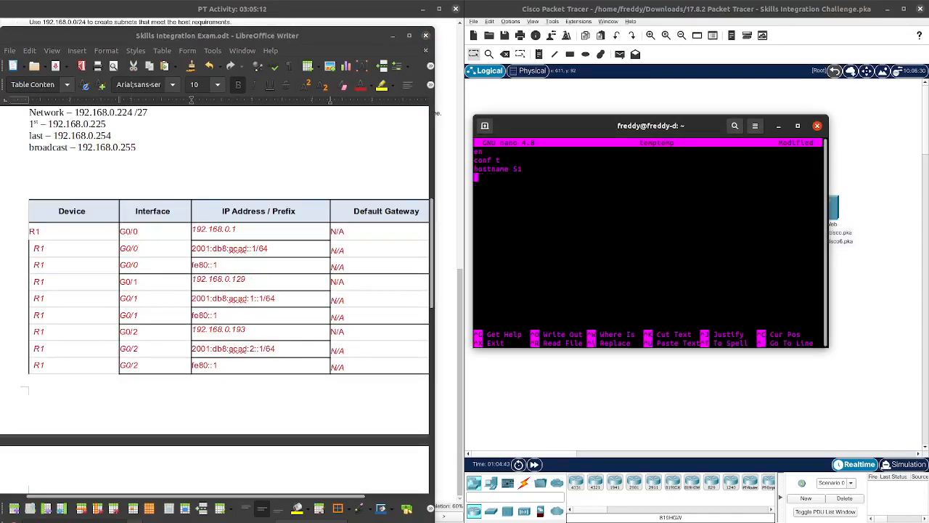
type("lo default-gateway 192.")
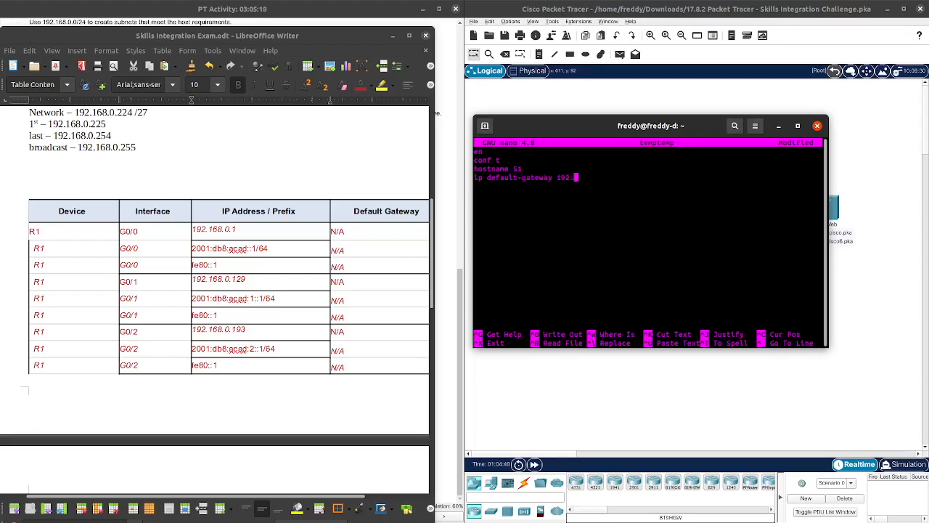
type("168.0.1")
left_click(393, 36)
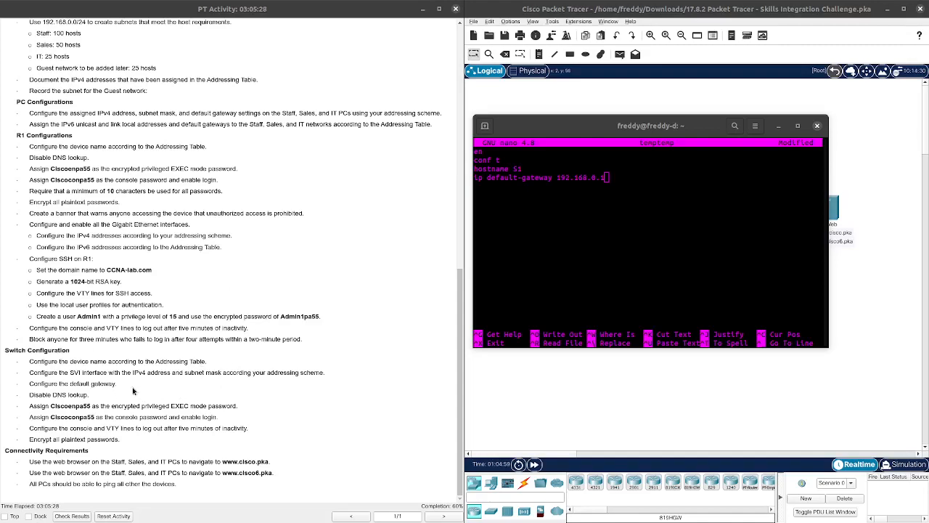
Step: Add 'no ip domain-lookup', an enable secret with the privileged password, and 'line con 0'
left_click(625, 203)
key("Return")
type("no ip dom")
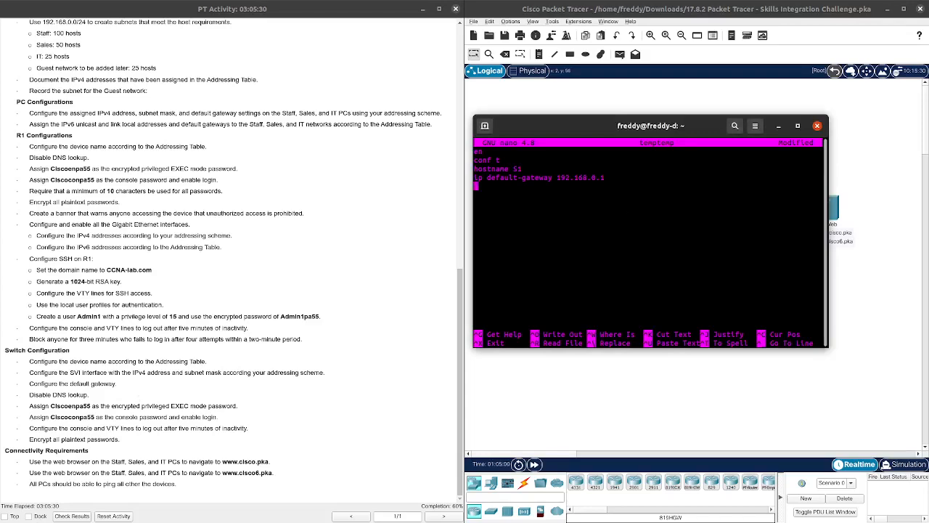
type("ain-lookup")
key("Return")
type("enable sec")
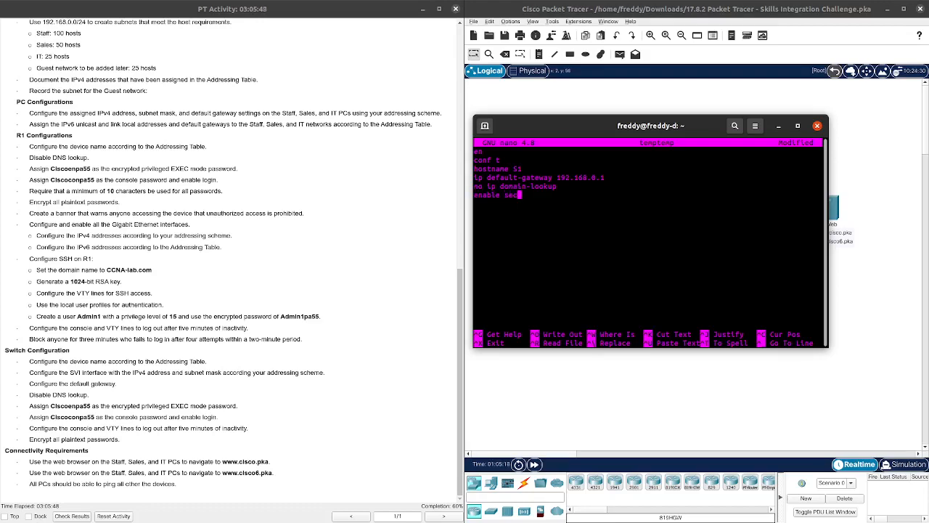
type("ret Ciscoenpa55")
key("Return")
type("line con 0")
key("BackSpace")
key("BackSpace")
type("0")
key("BackSpace")
key("Return")
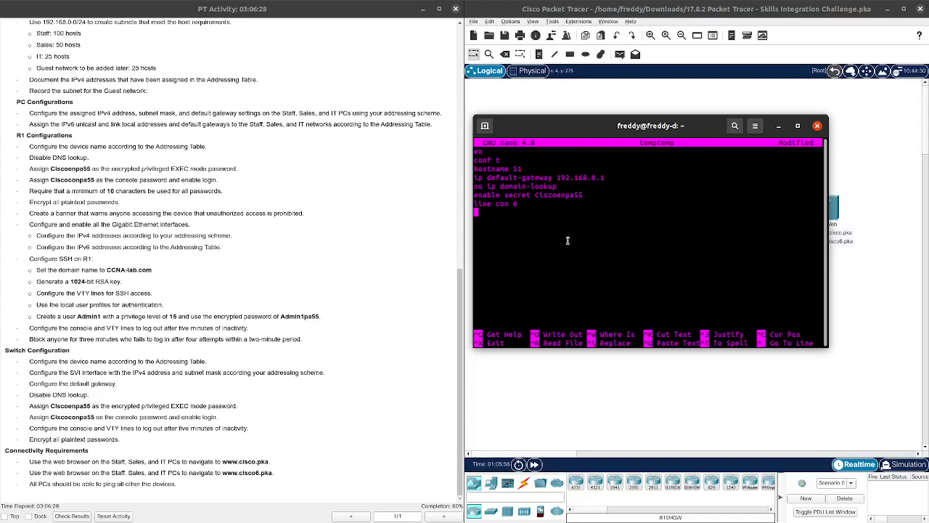
Step: Under line con 0, add the console password, login, exec-timeout 5 and exit
type("password Ciscoconpa55")
key("Return")
type("login")
key("Return")
type("exit")
key("Return")
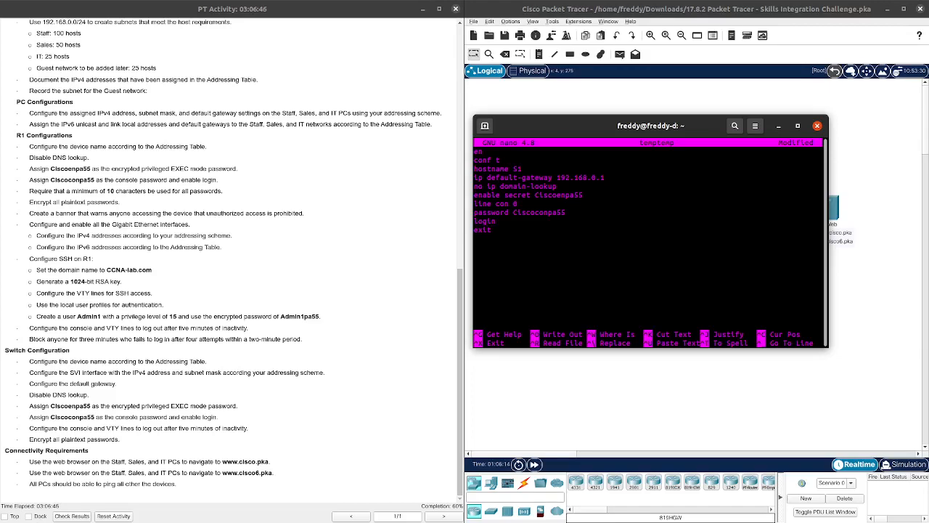
key("Up")
key("Return")
key("Up")
type("exec-timeout 5")
key("Down")
key("Down")
key("Down")
key("Up")
Step: Add 'line vty 0 15' with an exec-timeout line, followed by exit
type("line c")
key("BackSpace")
type("vty -")
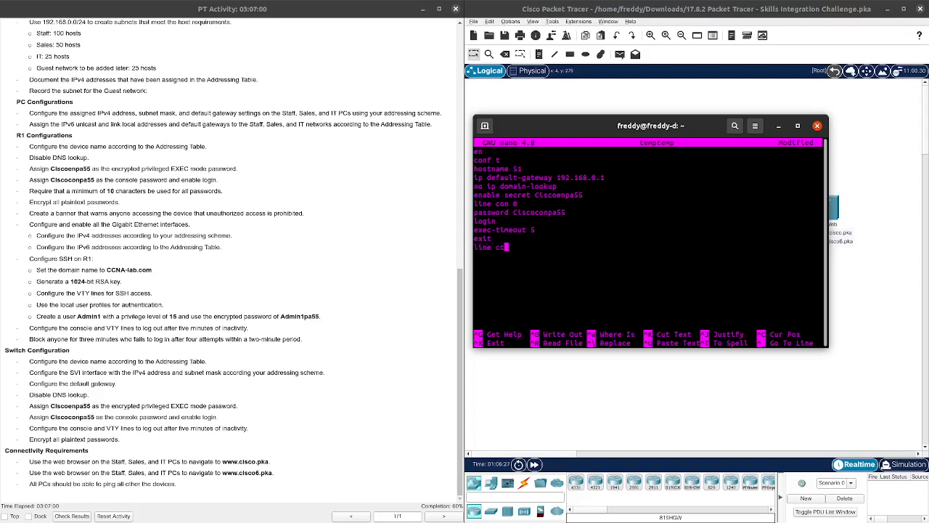
key("BackSpace")
type("0 15")
key("Return")
type("exec-timeout 4")
key("Return")
type("exit")
key("Return")
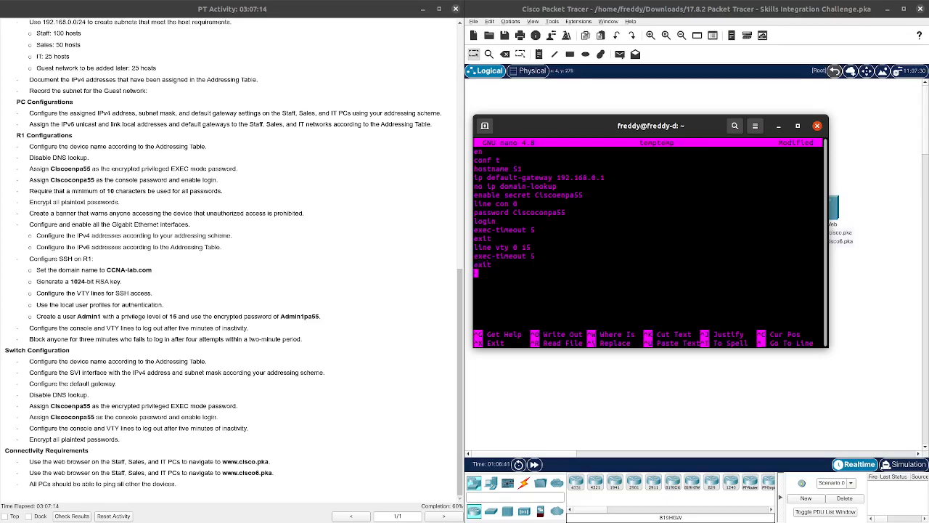
Step: Add 'service password-encryption' and 'int vlan 1' lines
type("service password-encryption")
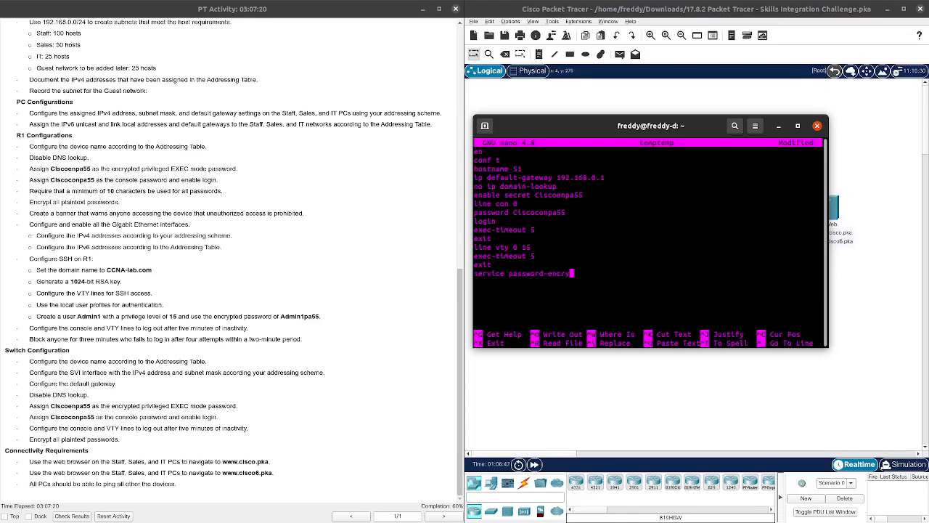
key("BackSpace")
key("Return")
type("int vlan 1")
key("Return")
Step: Bring the Writer addressing table into view at S1's VLAN 1 row
left_click_drag(0, 79, 286, 68)
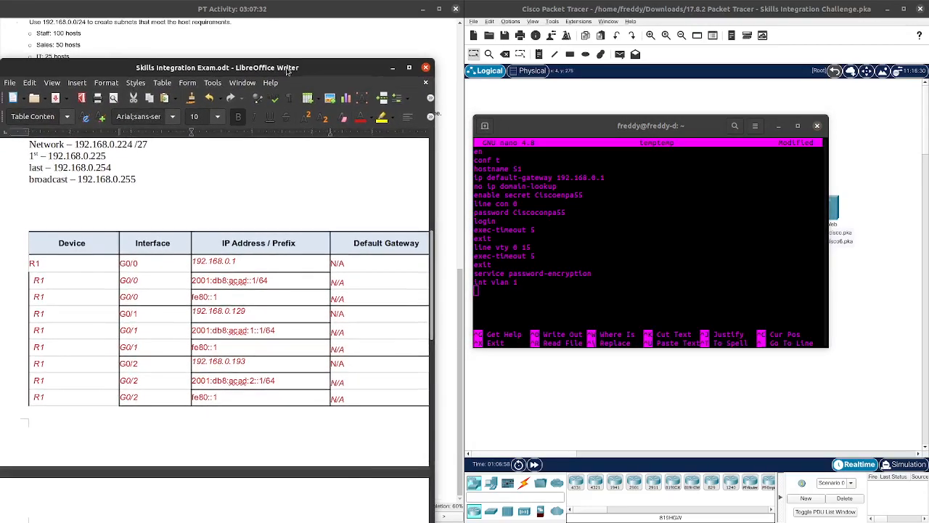
scroll(261, 293, "down", 9)
scroll(251, 292, "down", 2)
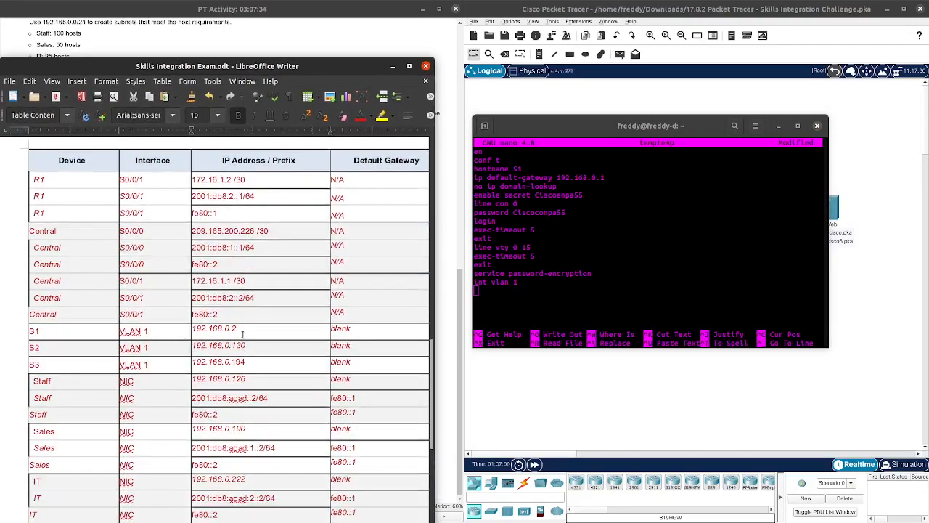
Step: Add 'ip address 192.168.0.2 255.255.255.128' and 'no shut' to the script
left_click(523, 300)
type("ip ")
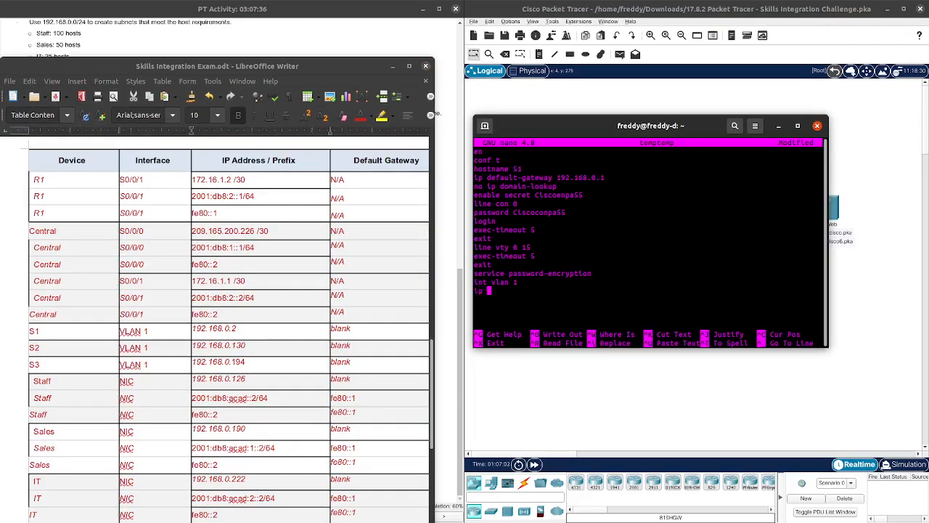
type("address 192.168.0.")
key("Up")
type("2 255.255.255.128")
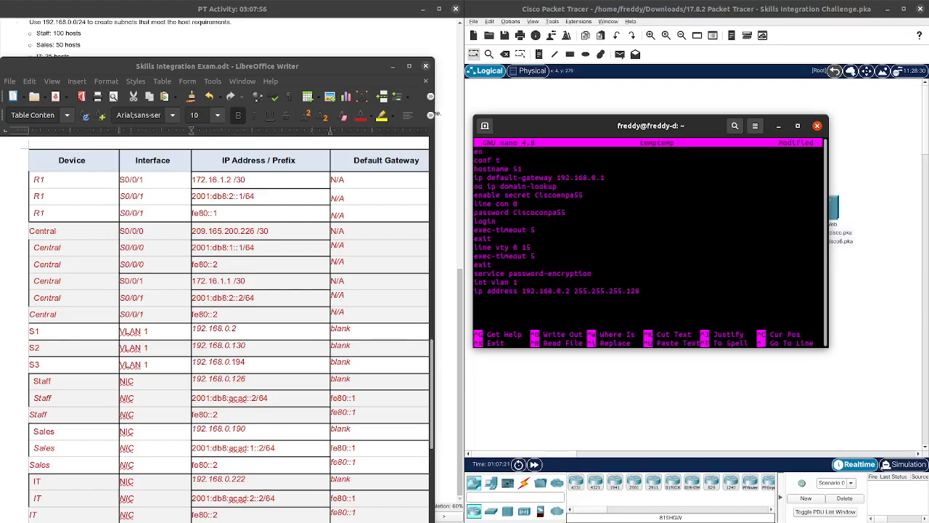
key("Return")
type("no shut")
key("Return")
Step: Minimize the addressing document and copy the entire nano script
left_click(393, 67)
left_click_drag(554, 131, 126, 95)
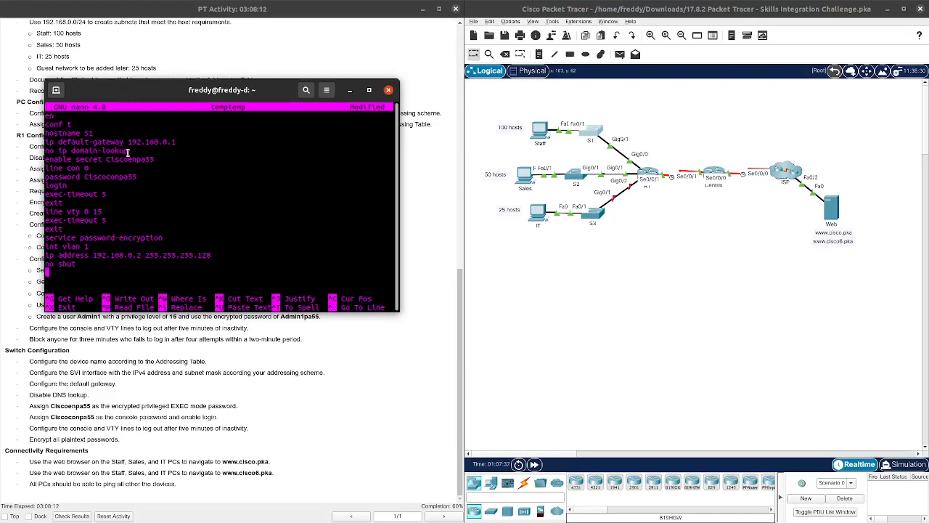
left_click_drag(89, 270, 53, 127)
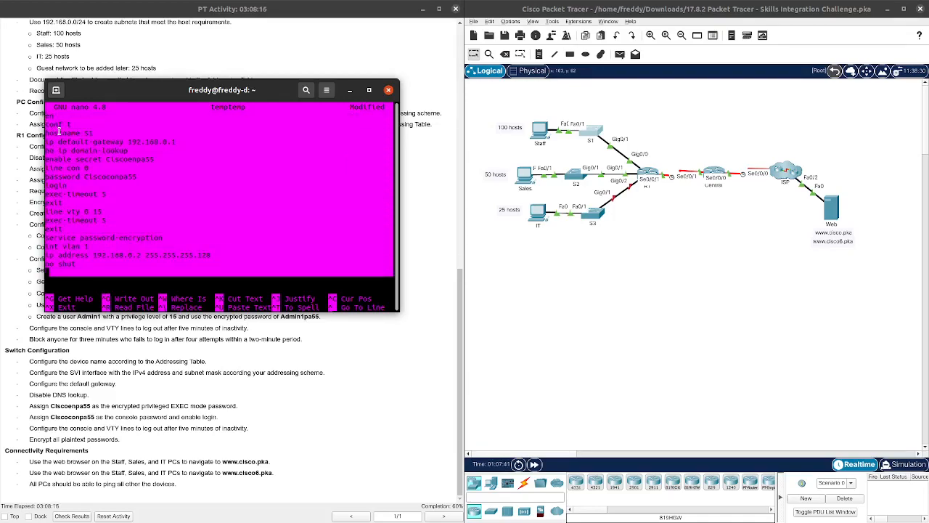
right_click(58, 129)
left_click(73, 142)
Step: Paste the script into S1's console and scroll through the applied commands
left_click(595, 134)
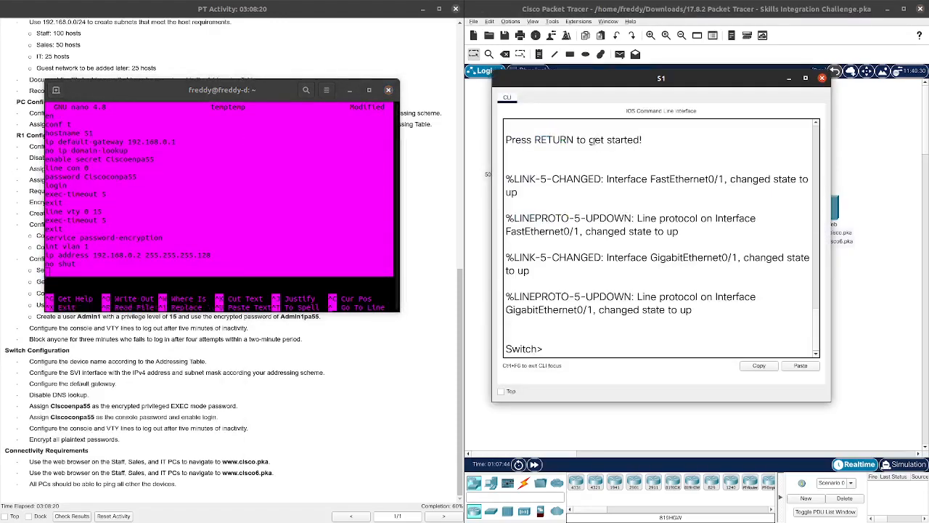
right_click(596, 349)
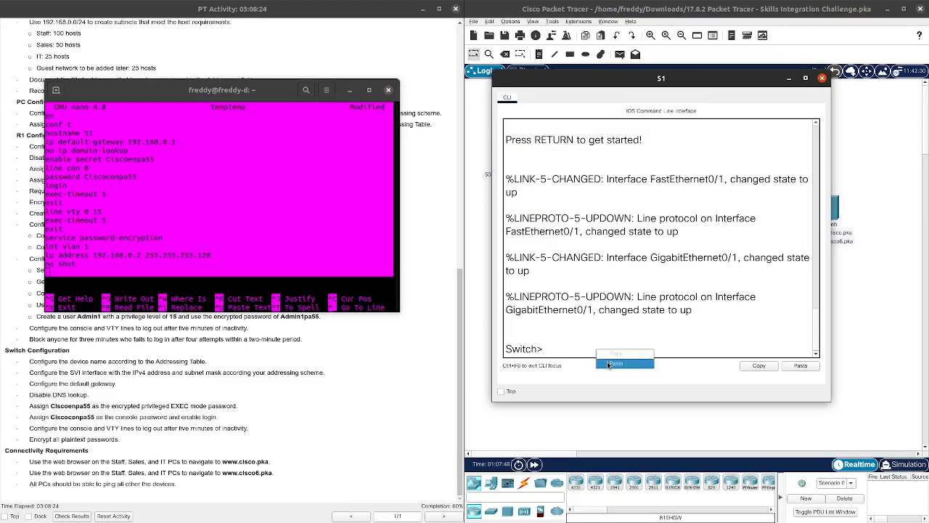
left_click(607, 363)
scroll(626, 284, "up", 10)
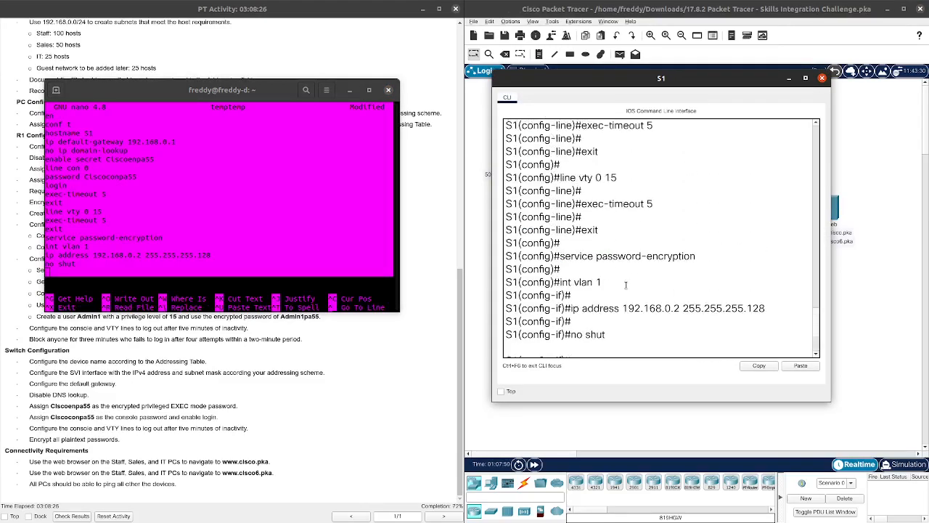
scroll(625, 284, "up", 3)
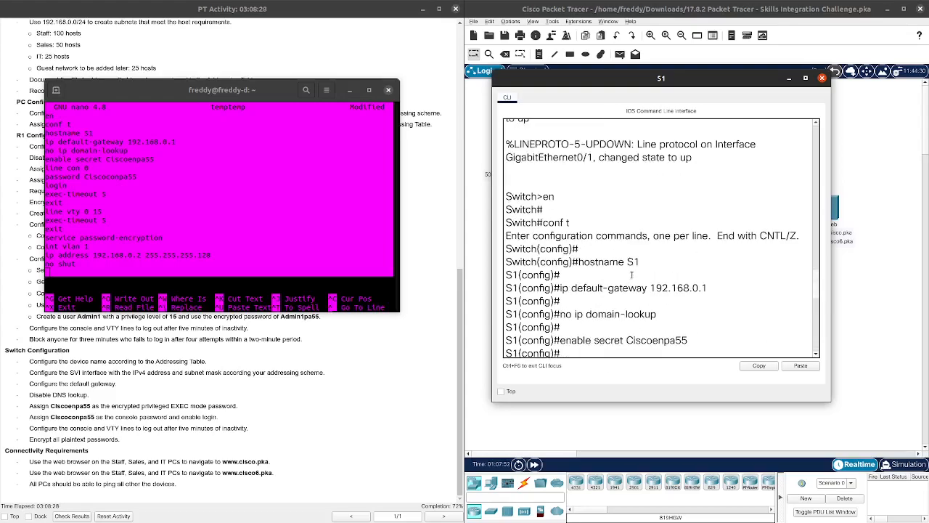
scroll(630, 279, "up", 3)
scroll(636, 269, "up", 2)
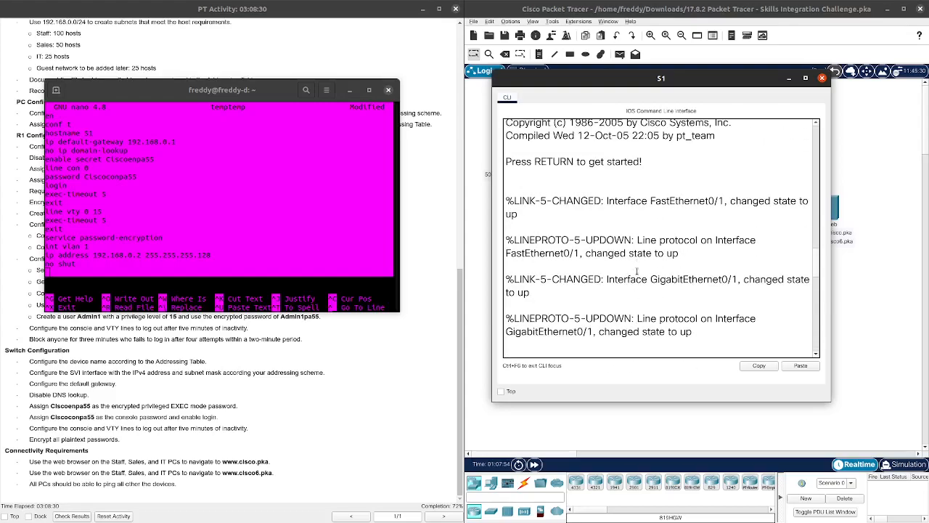
scroll(636, 271, "down", 18)
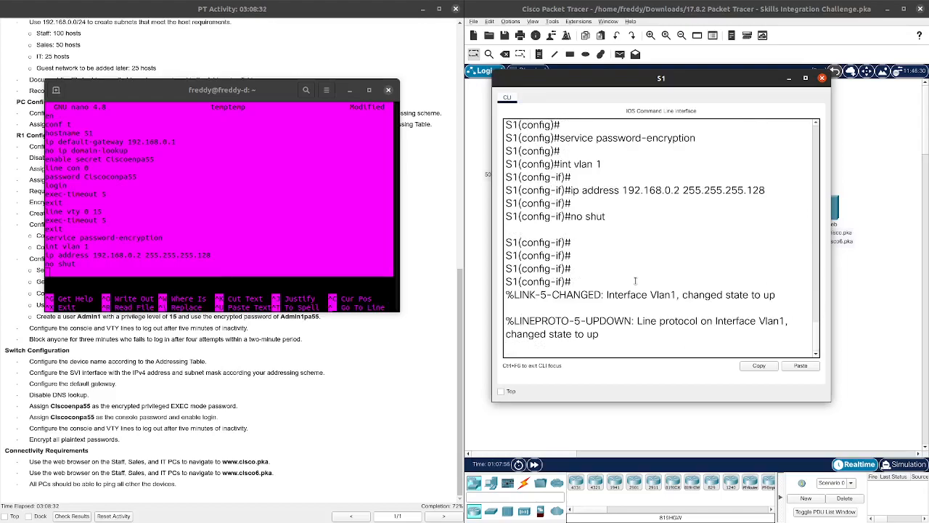
Step: Exit configuration mode and review S1's running config with 'show run | ex !'
key("Return")
key("Return")
key("Return")
key("ctrl+z")
type("show run | ex !")
key("Return")
key("space")
key("space")
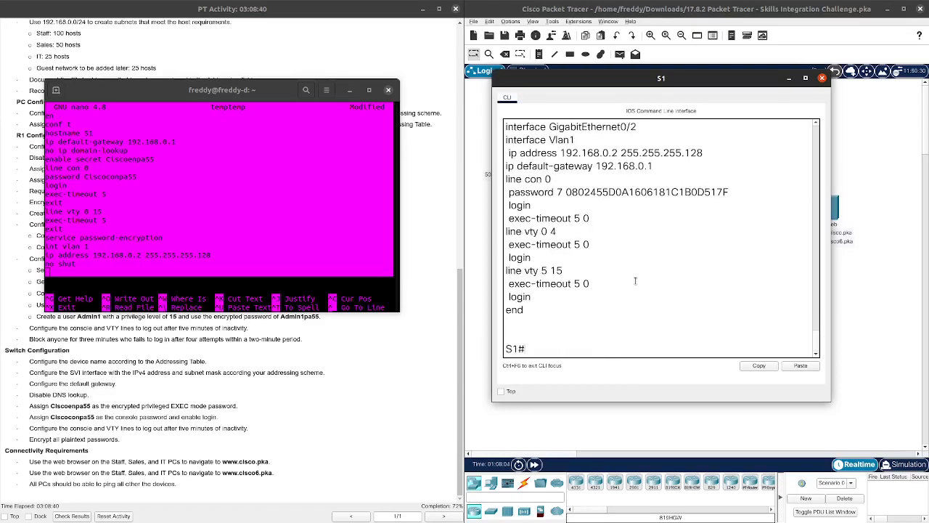
scroll(602, 243, "up", 2)
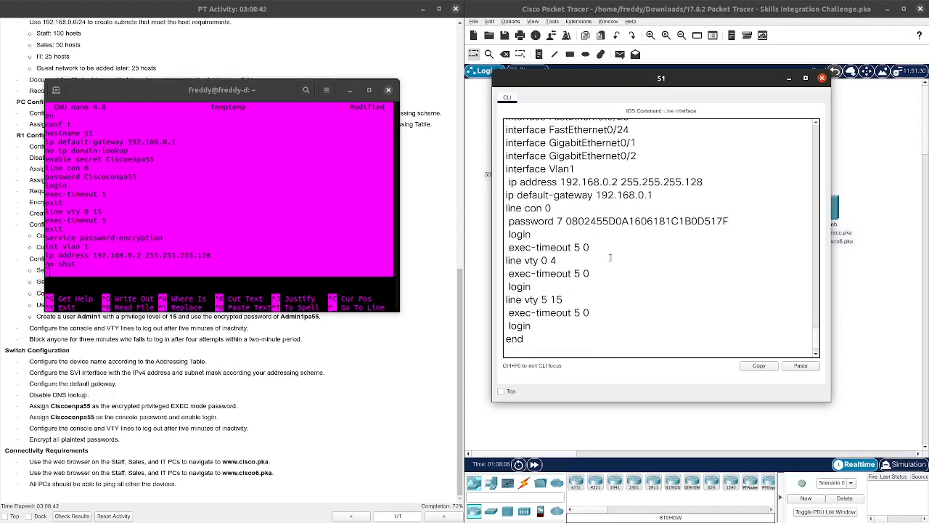
scroll(621, 289, "down", 3)
scroll(620, 285, "up", 1)
scroll(621, 282, "down", 1)
scroll(621, 280, "up", 1)
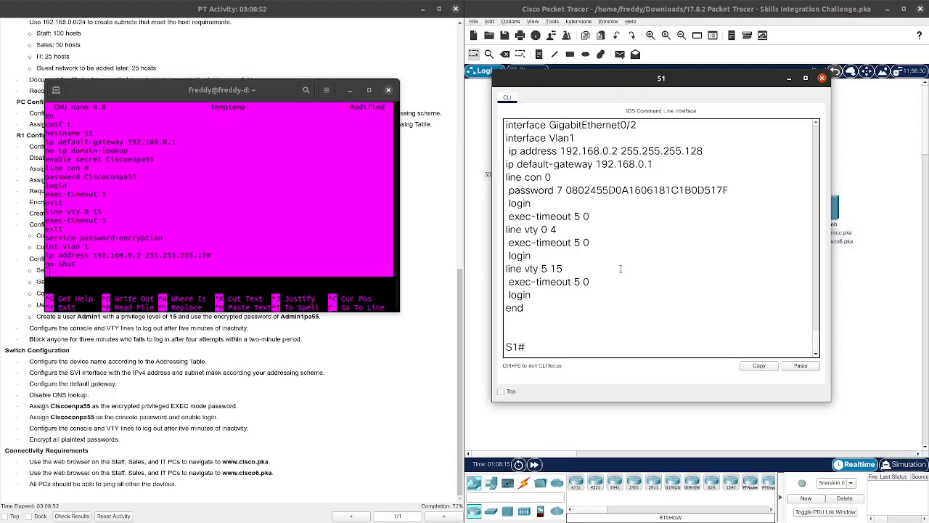
Step: Close S1's console and place the nano script beside the addressing document
left_click(822, 78)
left_click_drag(235, 86, 671, 63)
key("Up")
key("Up")
key("Up")
key("Up")
key("Up")
key("Up")
key("Up")
key("Up")
key("Up")
key("Up")
key("Up")
key("Up")
key("Up")
key("Up")
key("Up")
key("Up")
key("Right")
key("Right")
key("Right")
key("Right")
key("Right")
key("Right")
key("Right")
key("Right")
key("Right")
key("Right")
key("Right")
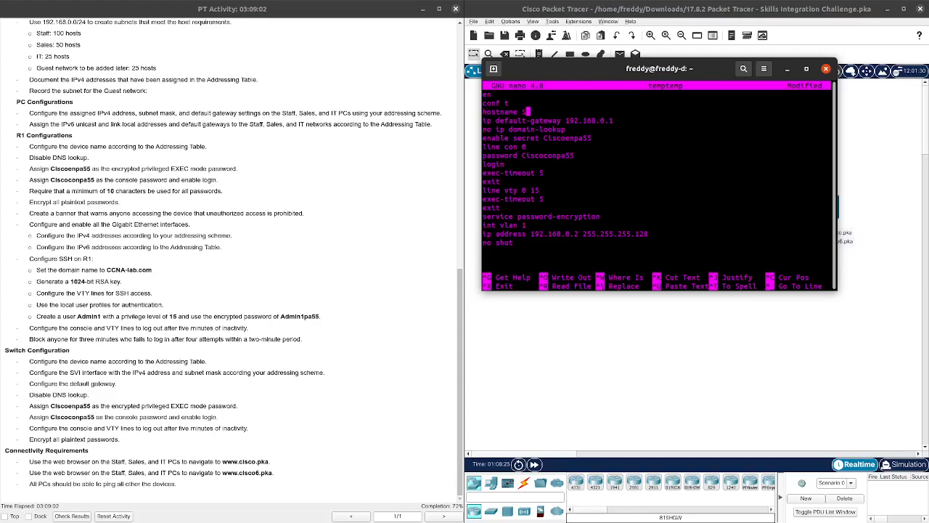
key("Down")
key("alt+Tab")
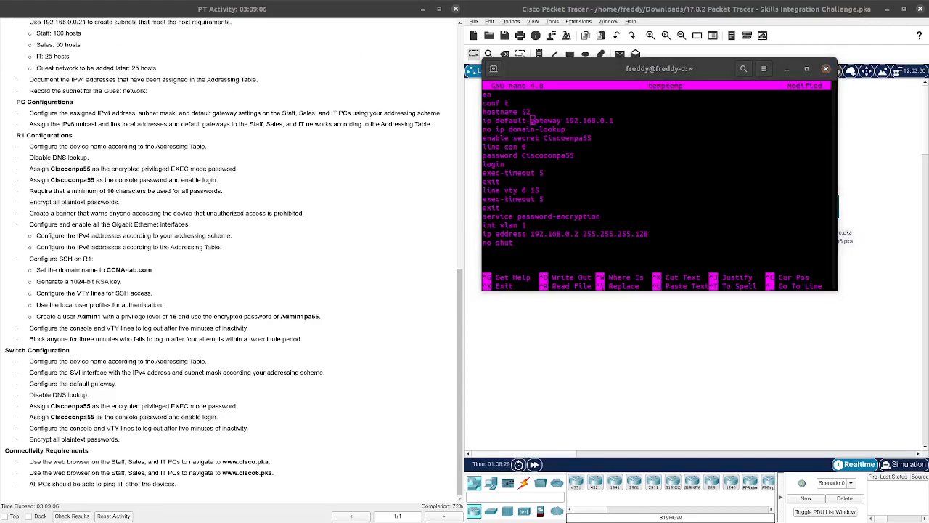
left_click_drag(0, 38, 361, 37)
scroll(212, 227, "down", 1)
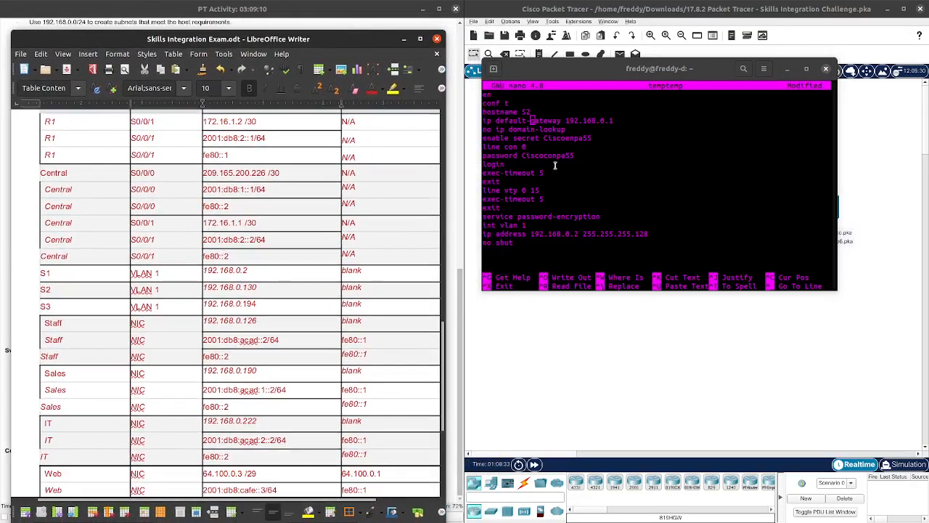
Step: Change the script's default gateway to 192.168.0.129
left_click(656, 135)
key("Right")
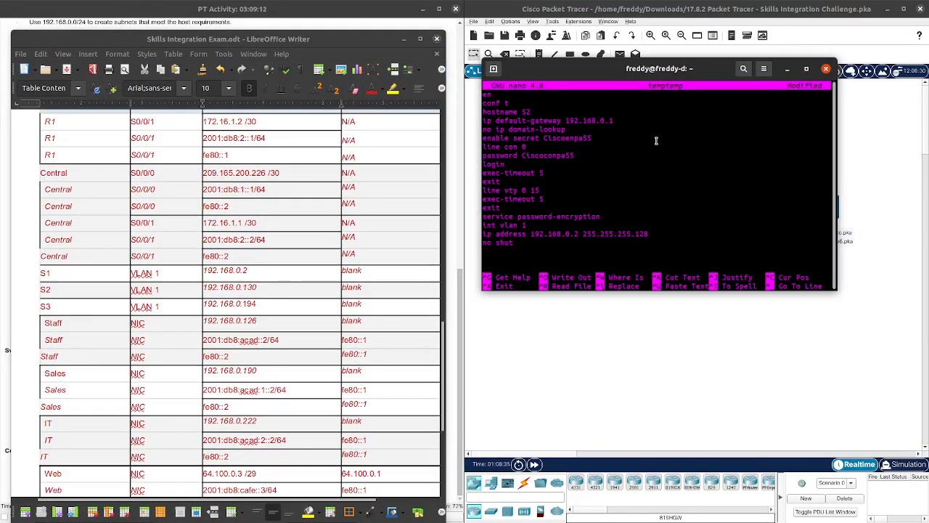
key("ctrl+Right")
key("Right")
key("Right")
scroll(341, 288, "up", 10)
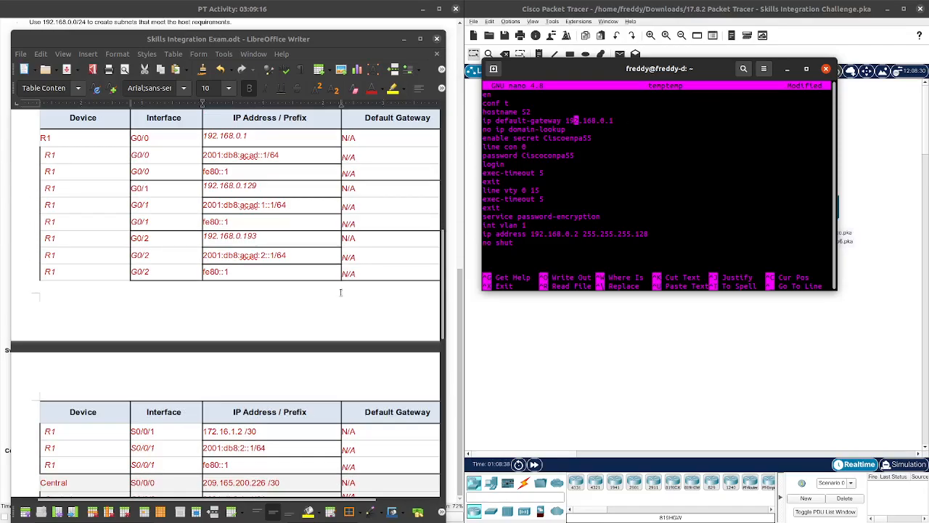
scroll(340, 289, "down", 5)
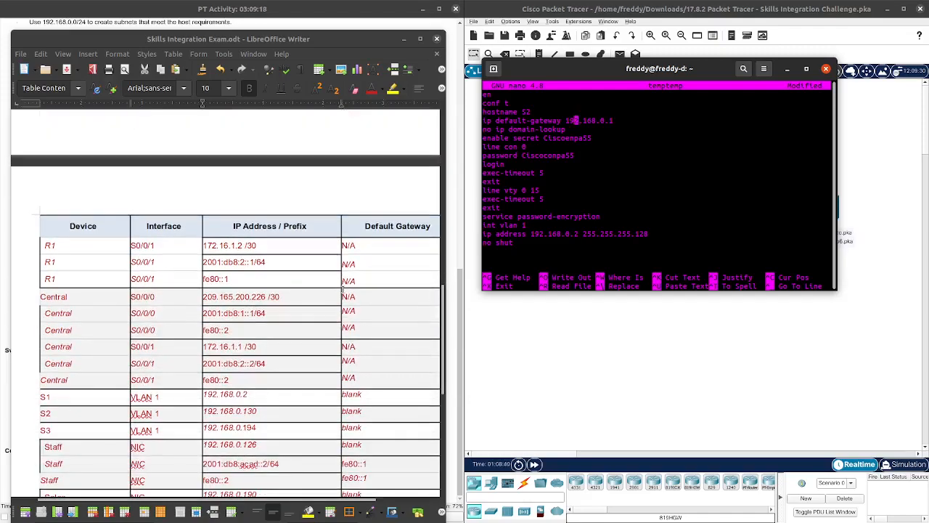
key("Right")
key("Right")
key("Right")
key("Right")
key("Right")
key("Right")
key("Right")
key("Right")
type("29")
key("BackSpace")
Step: Set the VLAN 1 address to 192.168.0.130 with mask 255.255.255.192
key("Down")
key("Down")
key("Down")
key("Down")
key("Down")
key("Down")
key("Down")
key("Down")
key("Down")
key("Down")
key("Down")
key("Down")
key("Down")
key("Right")
key("Right")
key("Right")
key("Right")
key("Right")
key("Right")
key("BackSpace")
key("BackSpace")
type("30")
key("BackSpace")
key("BackSpace")
key("Left")
key("Left")
key("Left")
key("Left")
key("Left")
key("Left")
key("Left")
key("Left")
key("Left")
key("Left")
key("Left")
key("Left")
key("Left")
key("Left")
key("BackSpace")
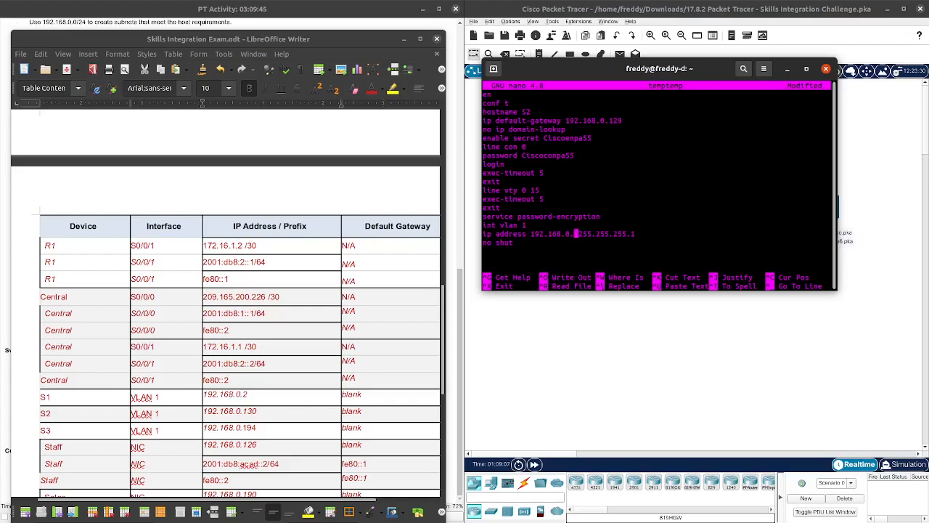
type("130")
key("Right")
key("Right")
key("Right")
key("Right")
key("Right")
key("Right")
key("Right")
key("Right")
key("Right")
key("Right")
key("Right")
key("Right")
key("Right")
key("Right")
type("92")
Step: Copy the S2 script from nano and paste it into switch S2's console
left_click_drag(512, 247, 72, 73)
right_click(494, 98)
left_click(520, 107)
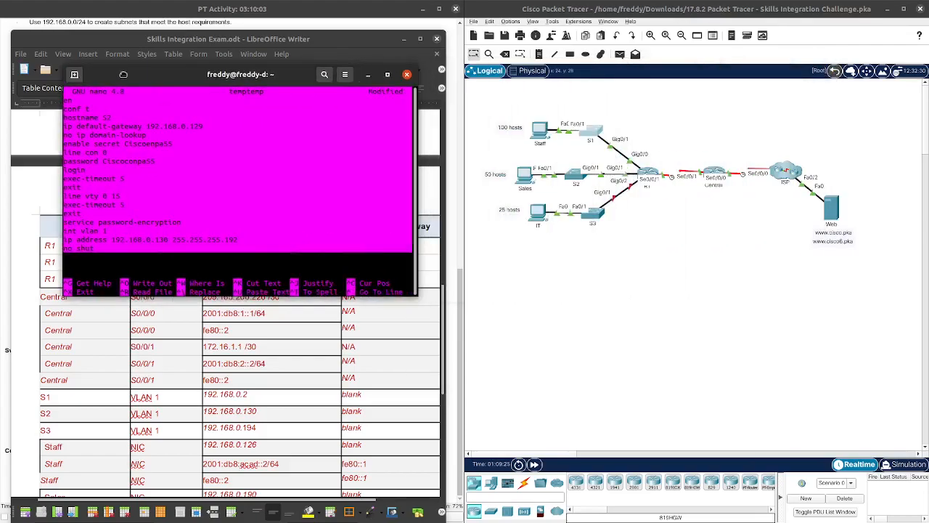
left_click(574, 172)
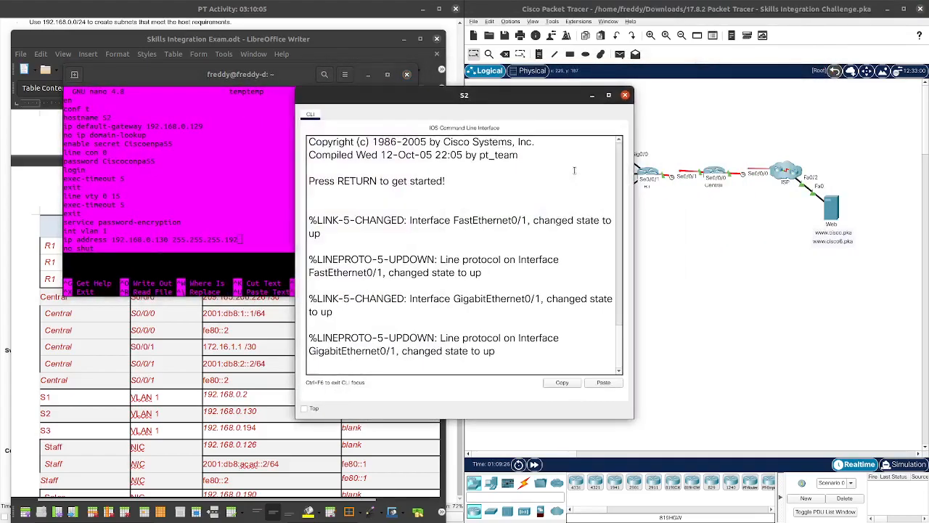
key("Return")
right_click(404, 362)
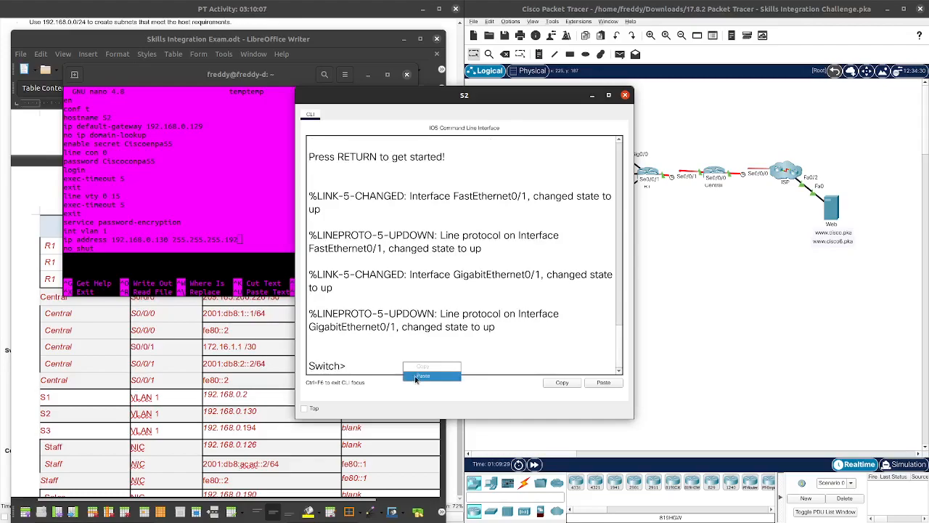
left_click(416, 380)
key("Return")
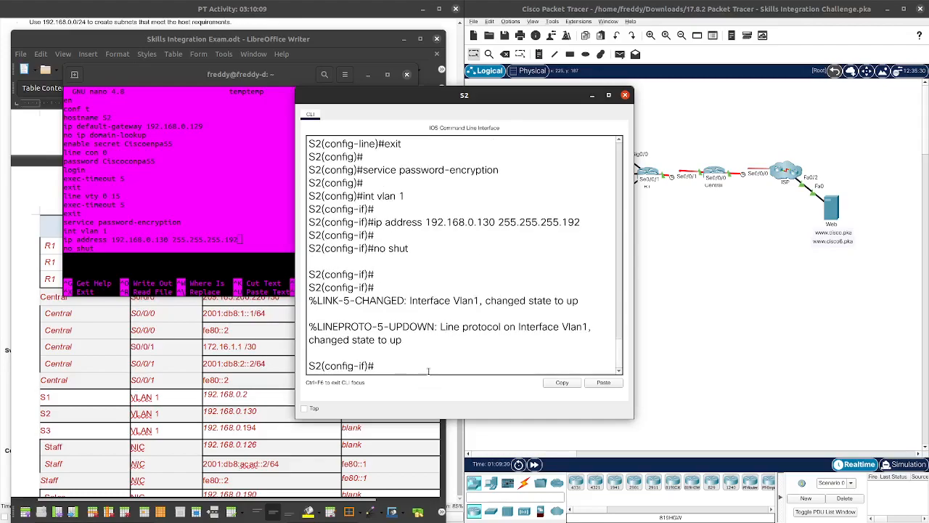
Step: Exit configuration mode and review S2's running configuration with 'show run | ex !'
left_click_drag(517, 97, 719, 82)
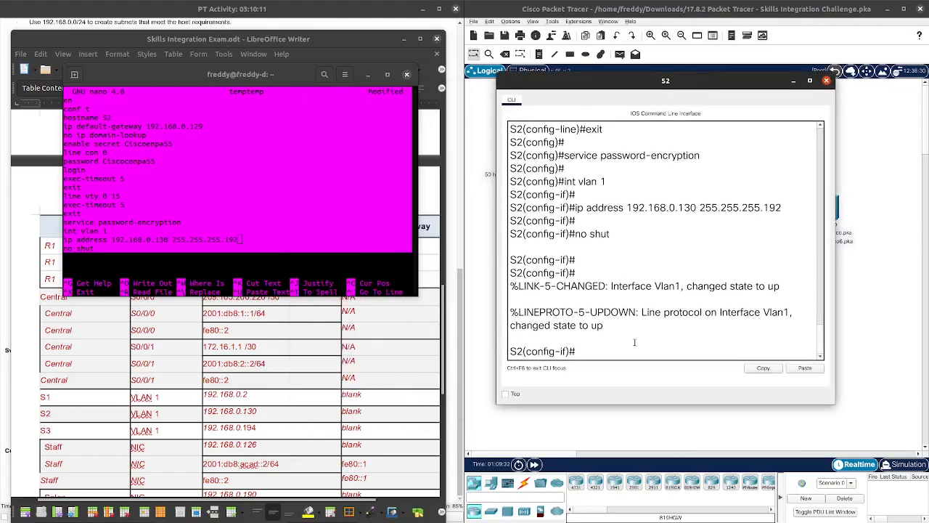
key("ctrl+z")
key("Return")
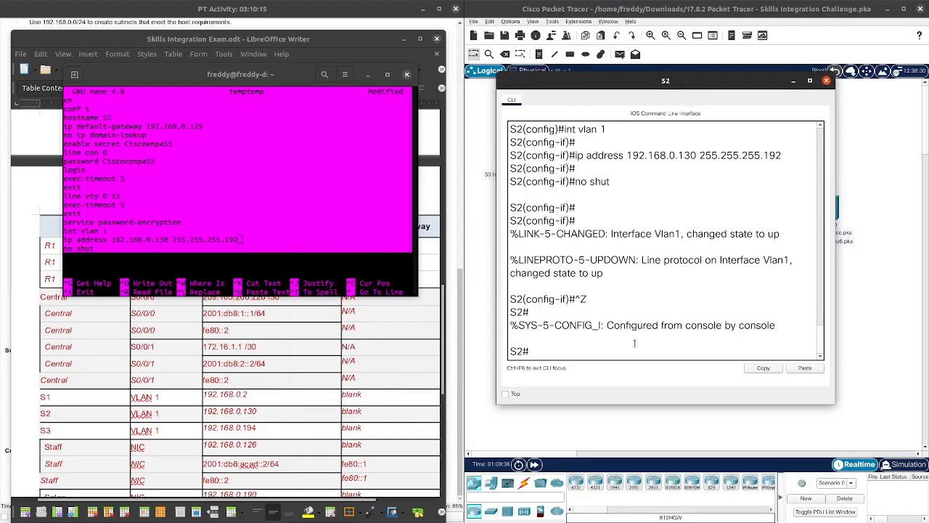
type("n")
key("BackSpace")
type("show run | ex !")
key("Return")
key("space")
key("space")
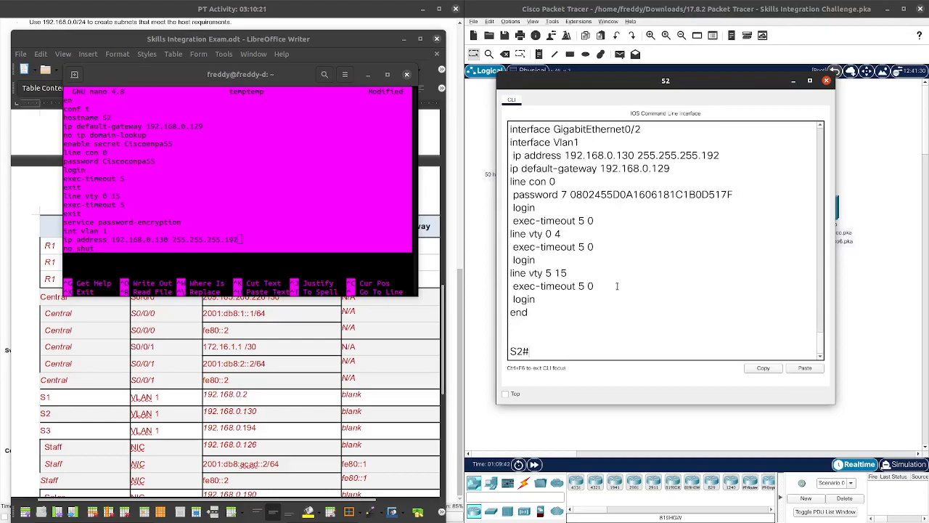
scroll(617, 286, "up", 2)
scroll(601, 323, "down", 1)
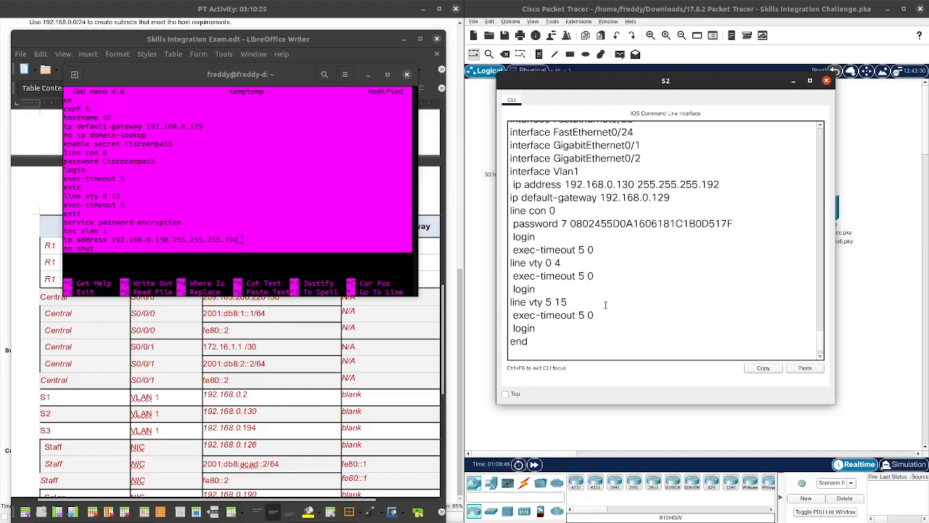
scroll(626, 252, "up", 1)
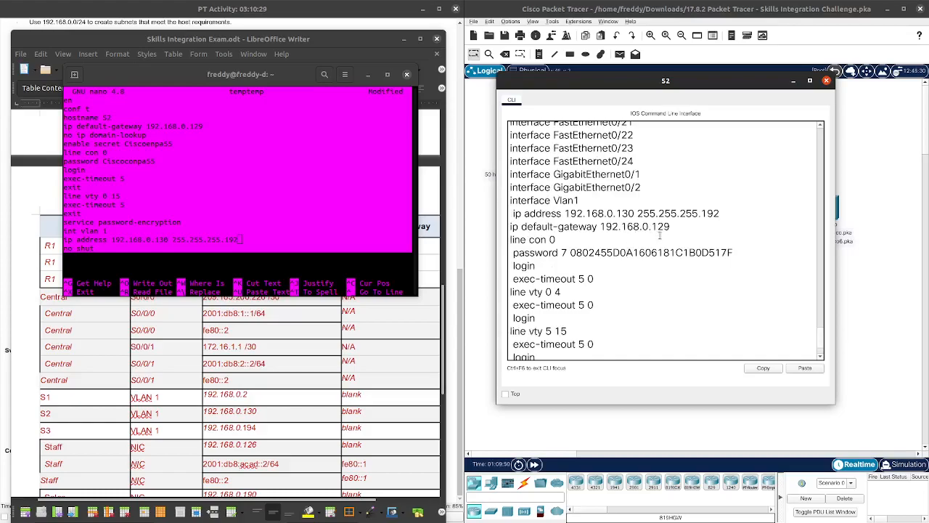
scroll(690, 240, "down", 1)
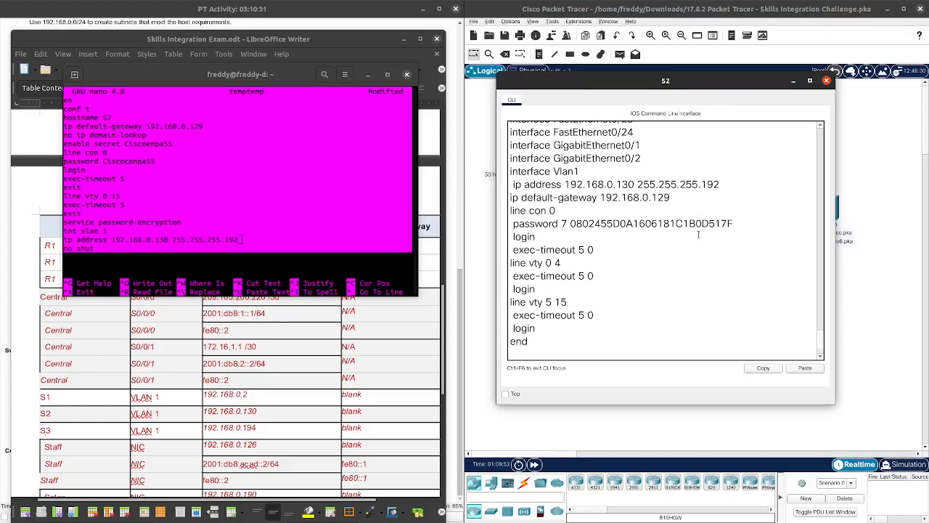
scroll(682, 244, "up", 4)
scroll(681, 246, "up", 7)
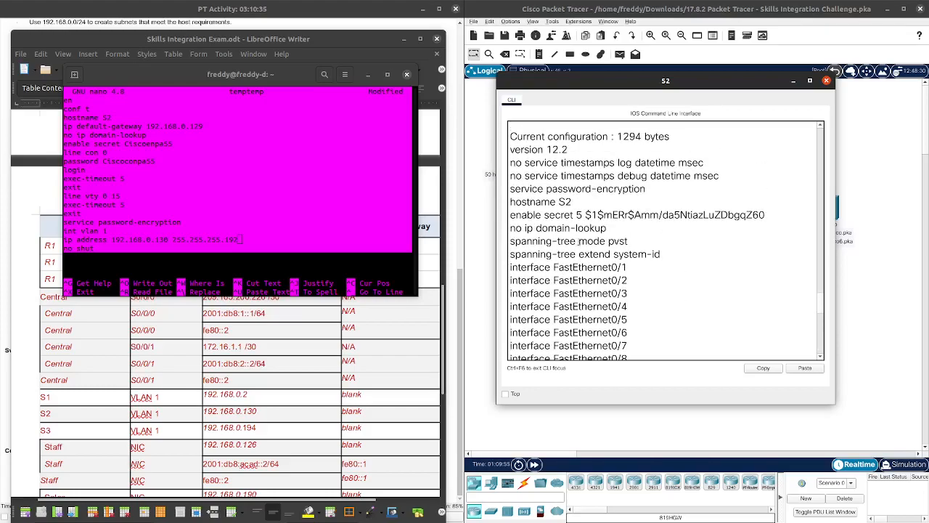
scroll(593, 258, "up", 2)
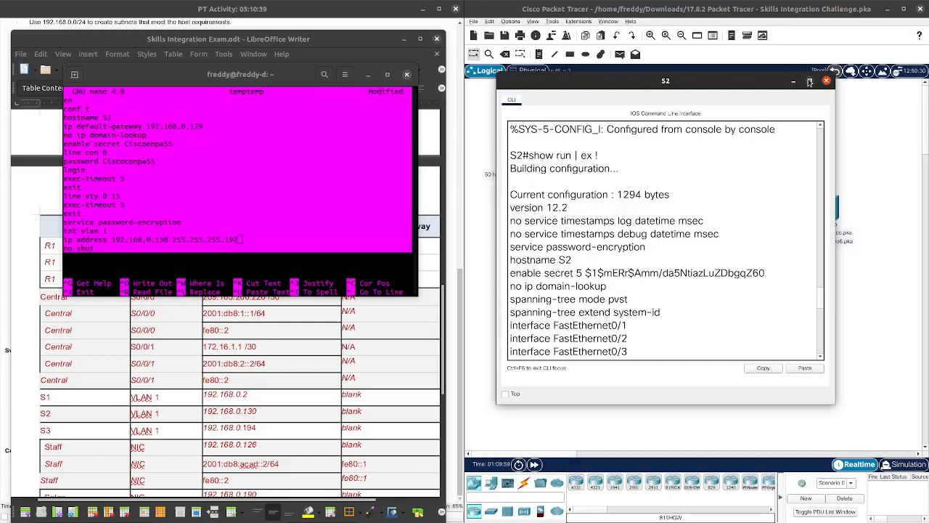
Step: Close S2's console, then change the script's hostname to S3 and gateway to 192.168.0.193
left_click(826, 80)
left_click_drag(285, 82, 665, 110)
scroll(180, 289, "down", 3)
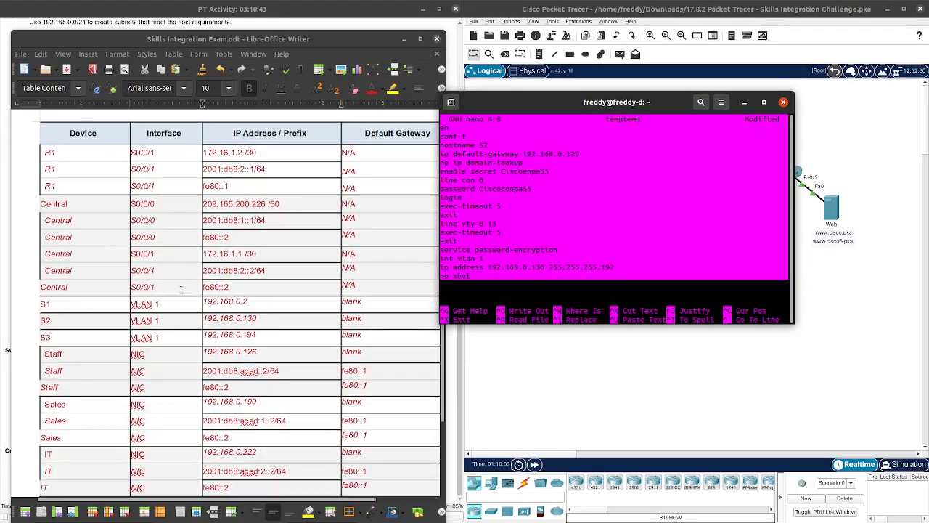
left_click(580, 240)
key("Up")
key("Up")
key("Up")
key("Up")
key("Up")
key("Up")
key("Up")
key("Up")
key("Up")
key("Up")
key("Up")
key("Up")
key("Up")
key("Up")
key("BackSpace")
type("3")
key("Down")
key("Right")
key("Right")
key("Right")
key("Right")
key("Right")
key("Right")
key("Right")
key("Right")
key("Right")
key("Right")
key("Right")
key("Right")
key("Right")
key("Right")
key("Right")
key("Right")
key("Right")
key("Right")
key("Right")
key("Right")
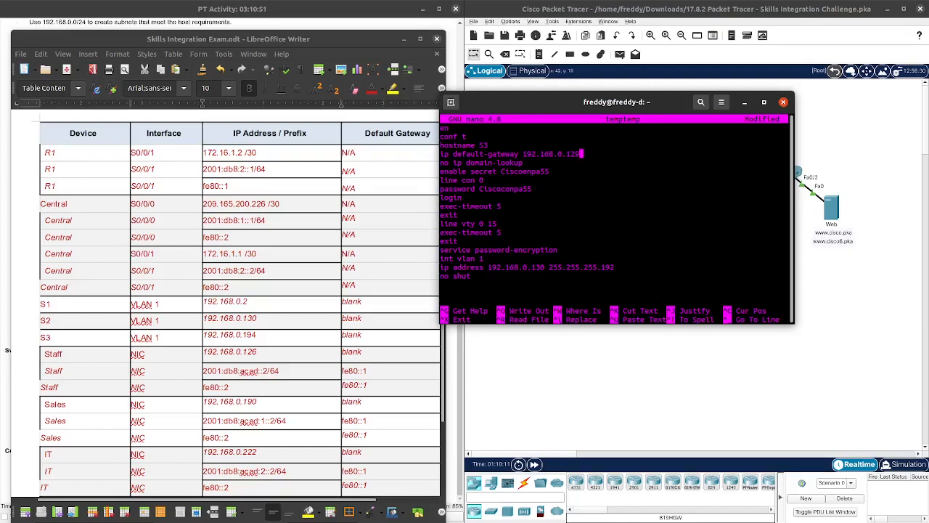
scroll(231, 276, "up", 5)
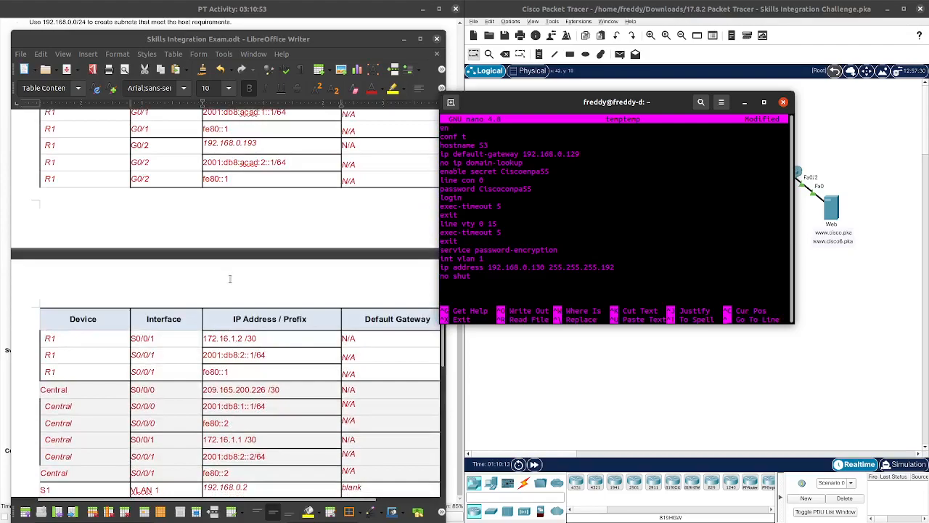
key("BackSpace")
key("BackSpace")
type("93")
Step: Set the VLAN 1 address to 192.168.0.194 with mask 255.255.255.224
key("Down")
key("Down")
key("Down")
key("Down")
key("Down")
key("Down")
key("Down")
key("Down")
key("Down")
key("Down")
key("Down")
key("Down")
key("Down")
key("Left")
key("Left")
key("Left")
key("Left")
key("Left")
key("Left")
key("Left")
key("Left")
scroll(145, 283, "down", 3)
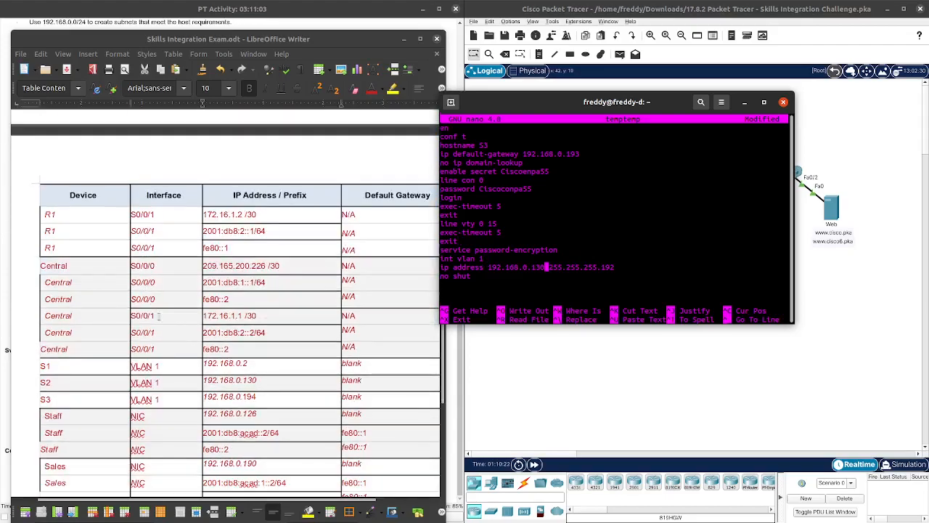
key("BackSpace")
key("BackSpace")
type("94")
key("Right")
key("Right")
key("Right")
key("Right")
key("Right")
key("Right")
key("Right")
key("Right")
key("Right")
key("Right")
key("Right")
key("Right")
key("Right")
key("Right")
key("Right")
key("Right")
key("BackSpace")
key("BackSpace")
type("224")
left_click_drag(489, 277, 441, 128)
Step: Copy the S3 script and paste it into switch S3's console
right_click(457, 134)
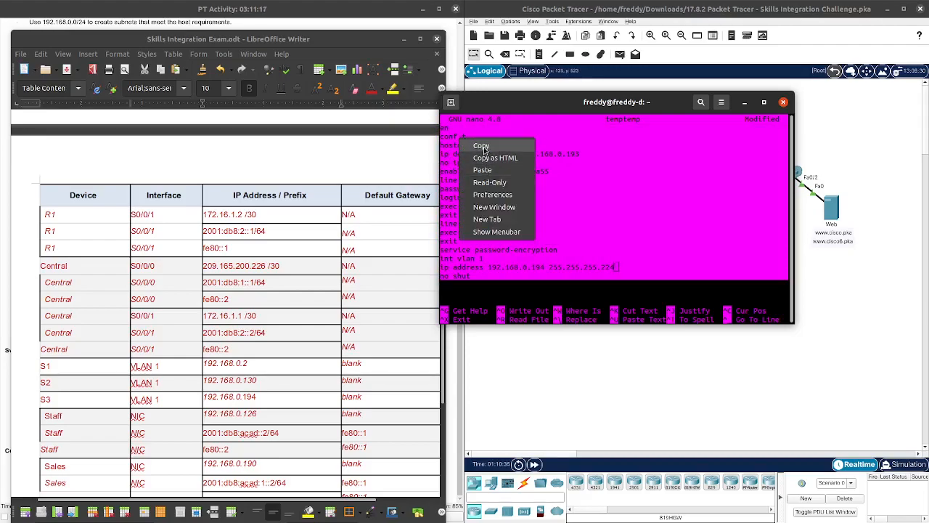
left_click(483, 145)
left_click_drag(525, 96, 141, 85)
left_click(602, 223)
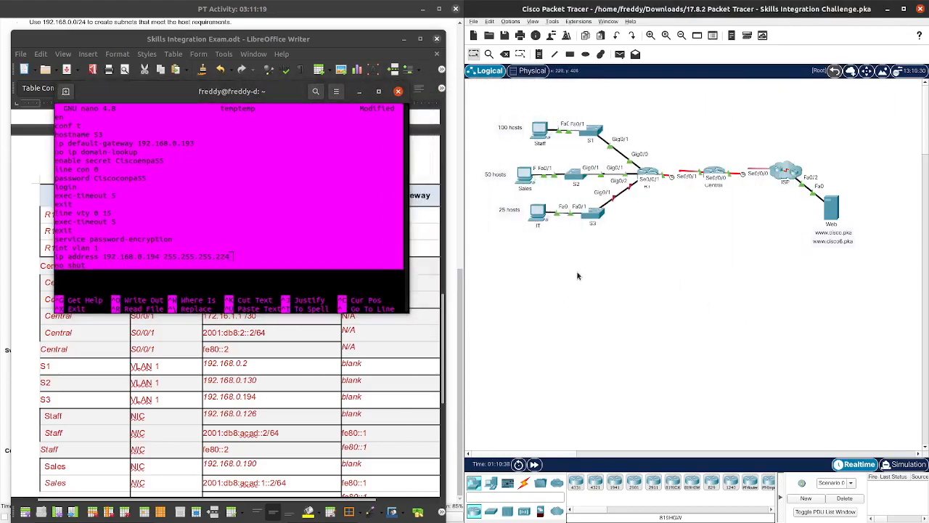
left_click_drag(443, 97, 601, 65)
left_click(554, 258)
key("Return")
right_click(552, 335)
left_click(565, 347)
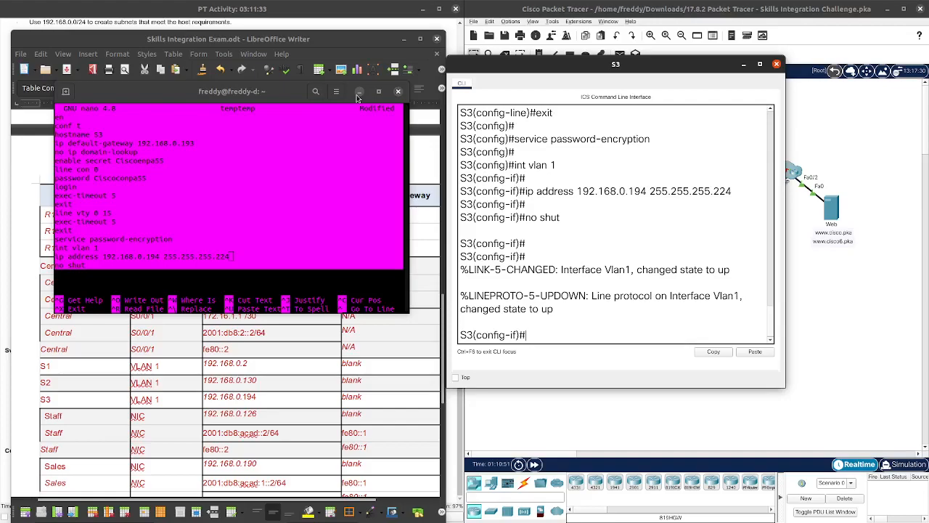
Step: Review the PT Activity instructions and reveal S3's console again
left_click_drag(271, 96, 659, 98)
scroll(231, 249, "down", 3)
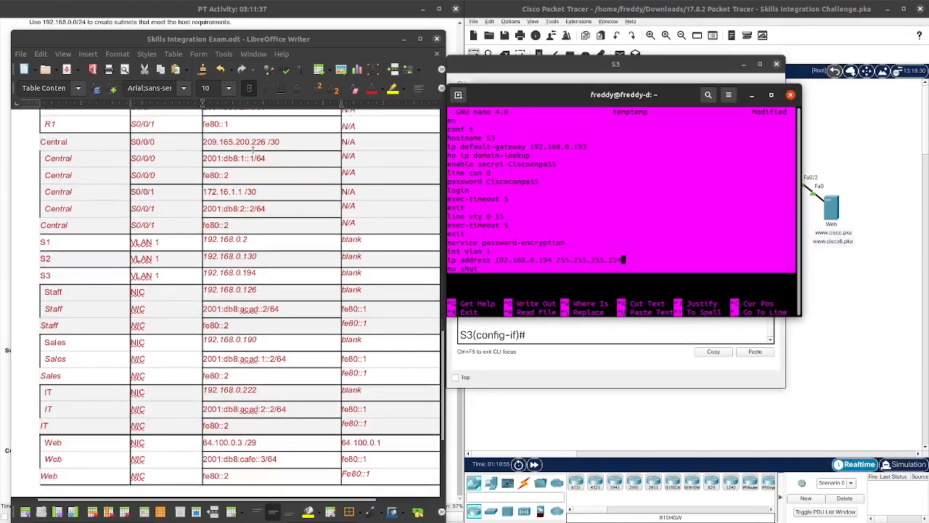
left_click(403, 38)
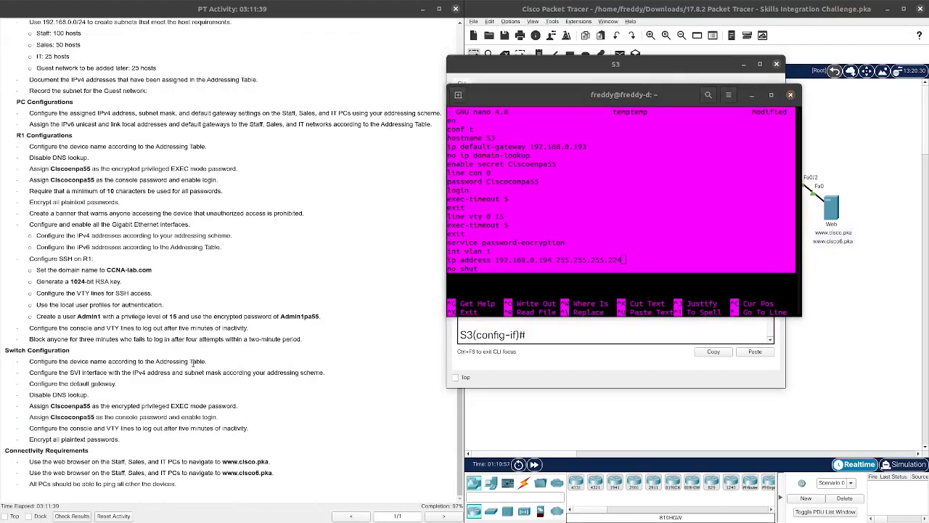
left_click(212, 429)
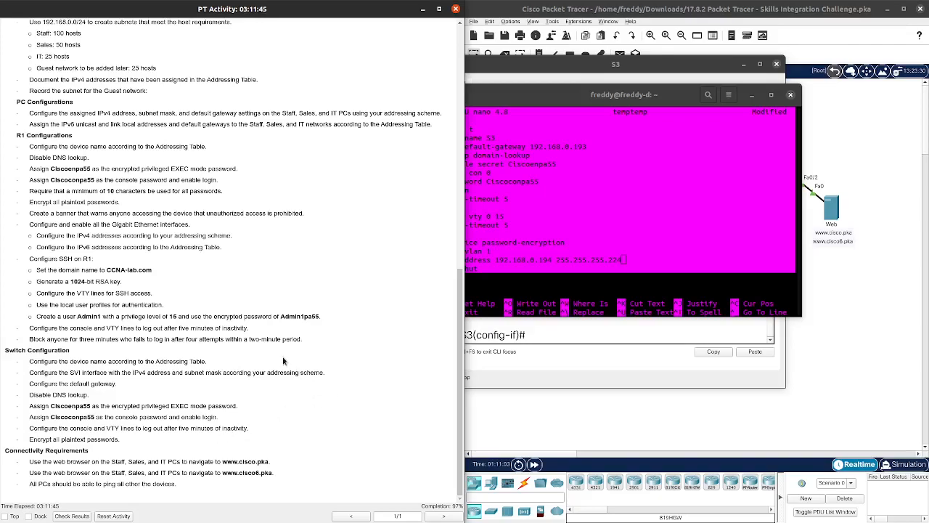
scroll(287, 360, "up", 1)
scroll(297, 352, "down", 1)
left_click_drag(655, 98, 0, 232)
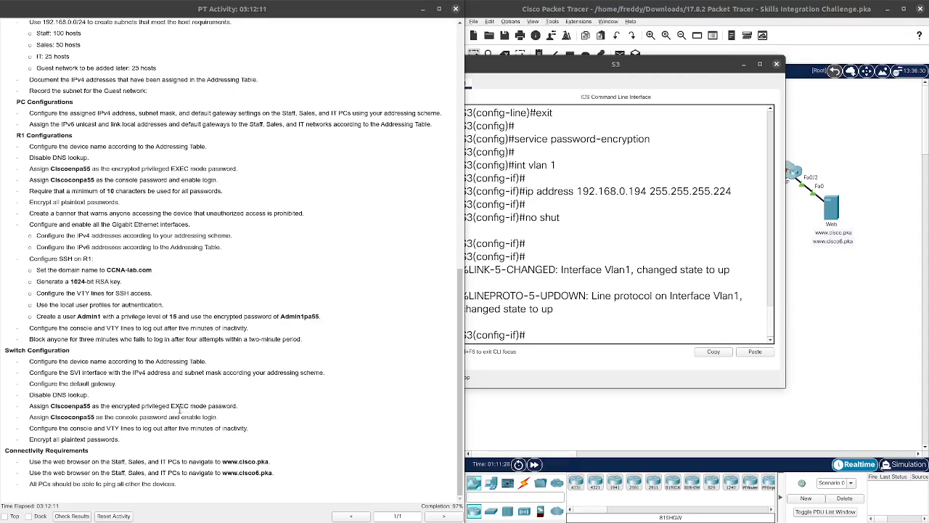
Step: Close the S3 switch console window to return to the Logical topology
left_click_drag(597, 65, 576, 70)
left_click(754, 67)
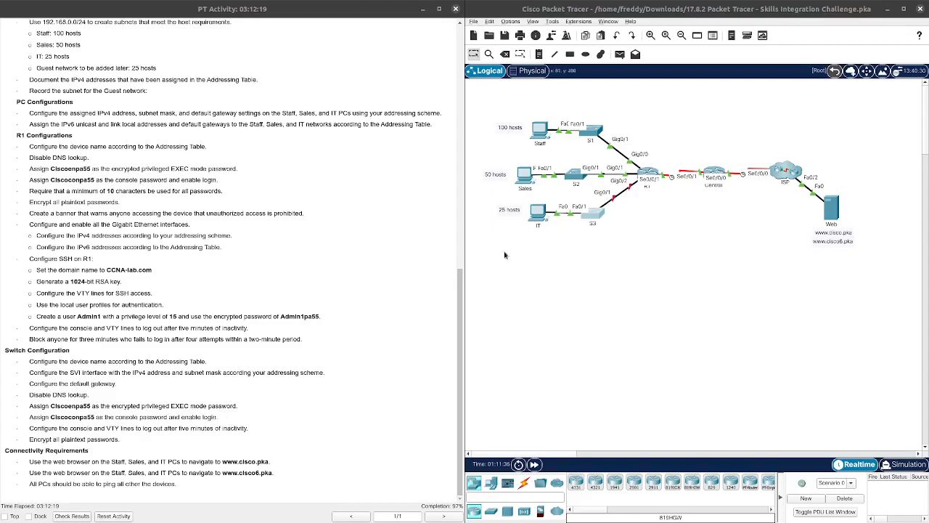
left_click(540, 131)
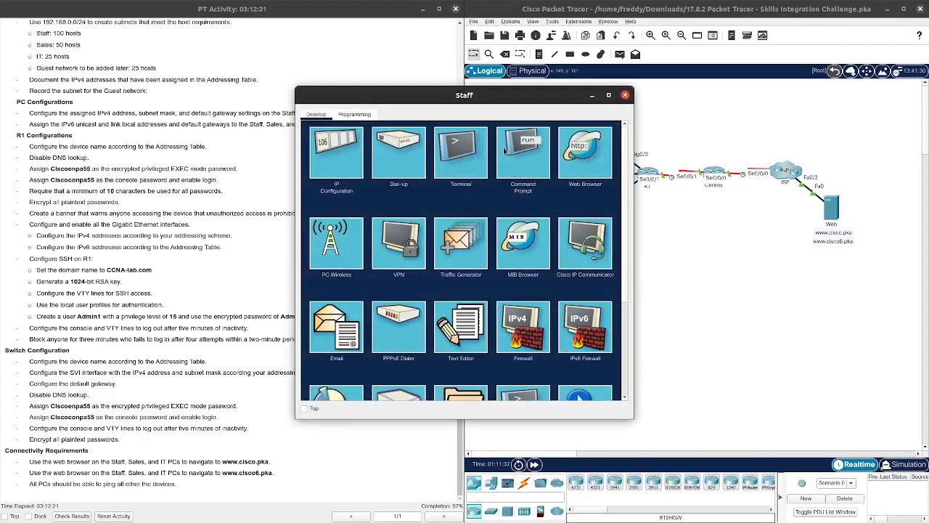
left_click_drag(527, 95, 696, 84)
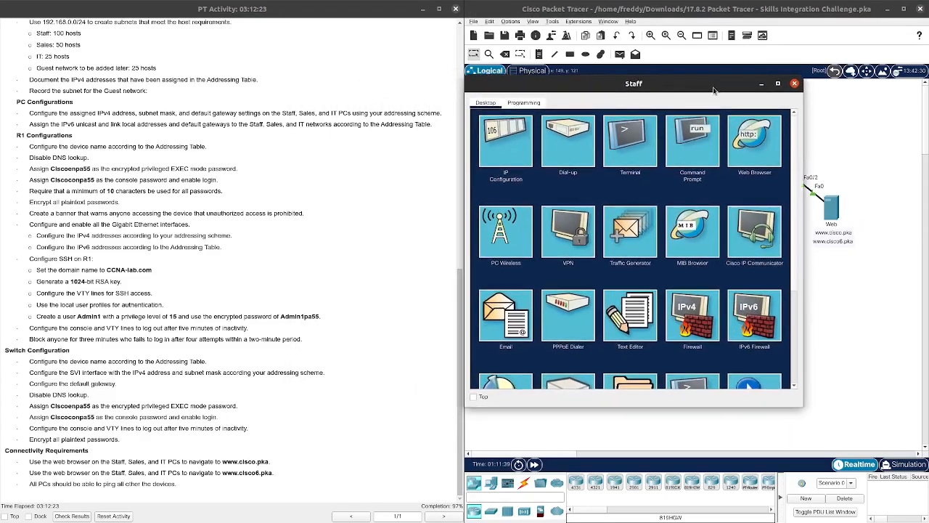
left_click(740, 144)
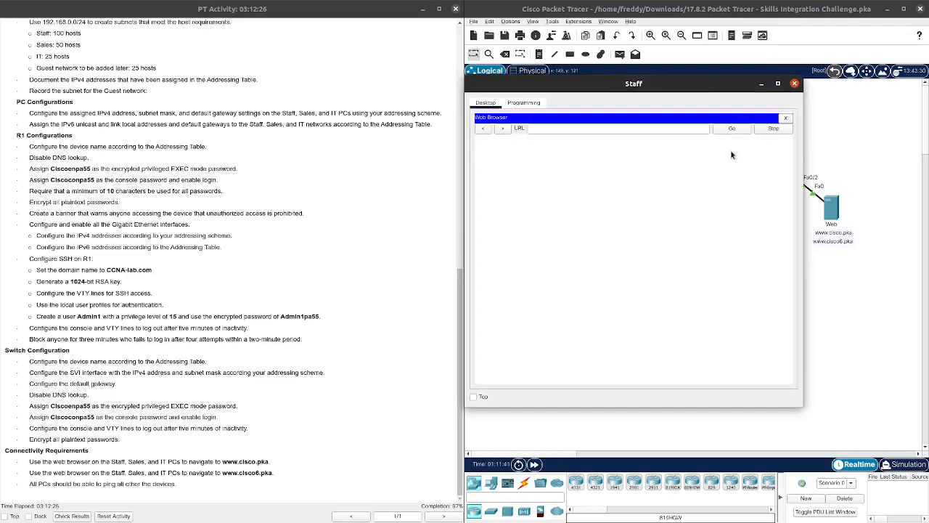
left_click(615, 129)
type("www.")
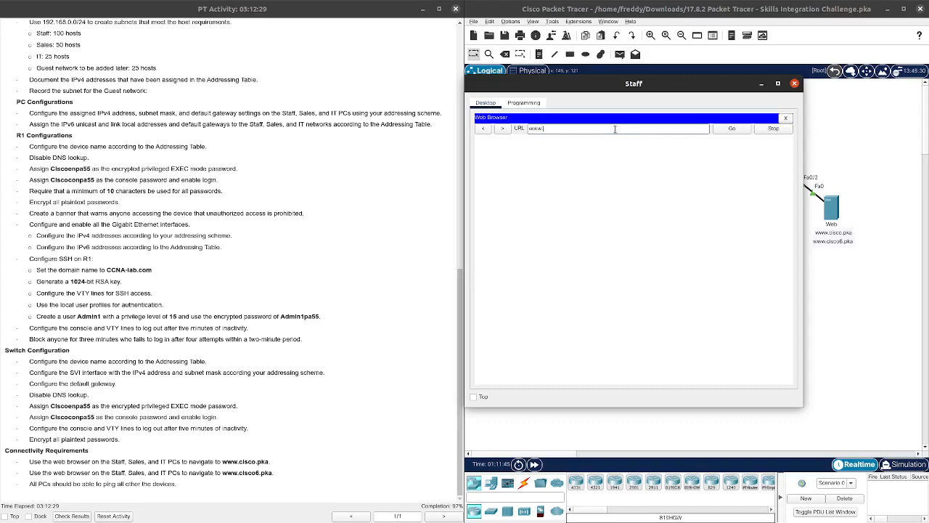
type("cisco.pka")
key("Return")
key("Return")
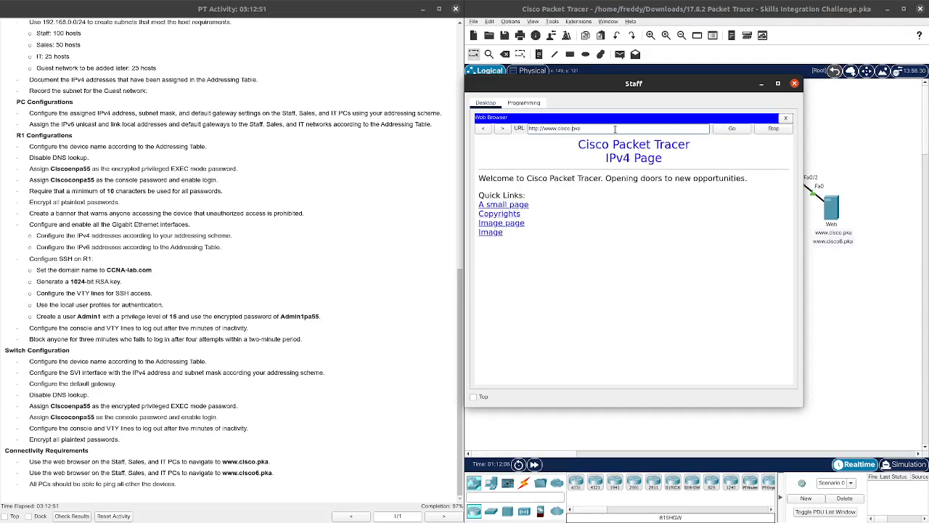
type("6")
key("BackSpace")
left_click(728, 130)
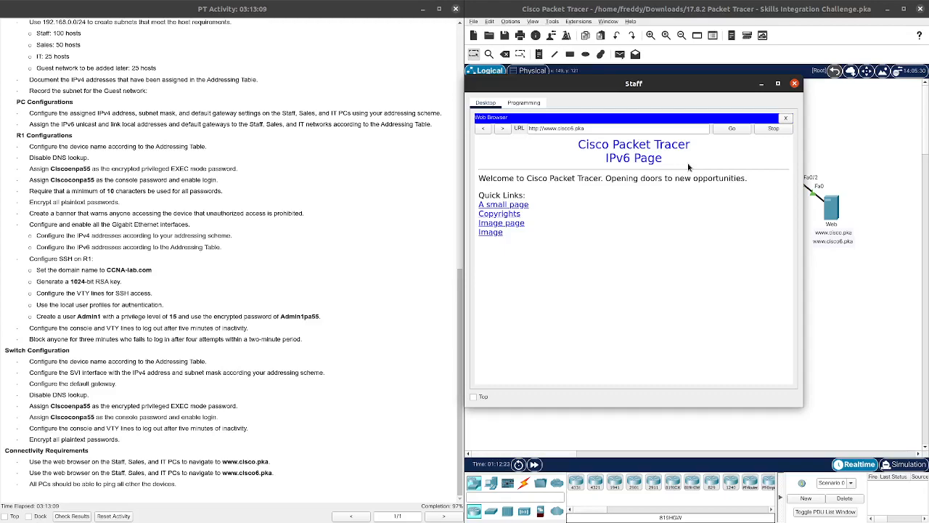
left_click(786, 118)
left_click(795, 85)
left_click(524, 177)
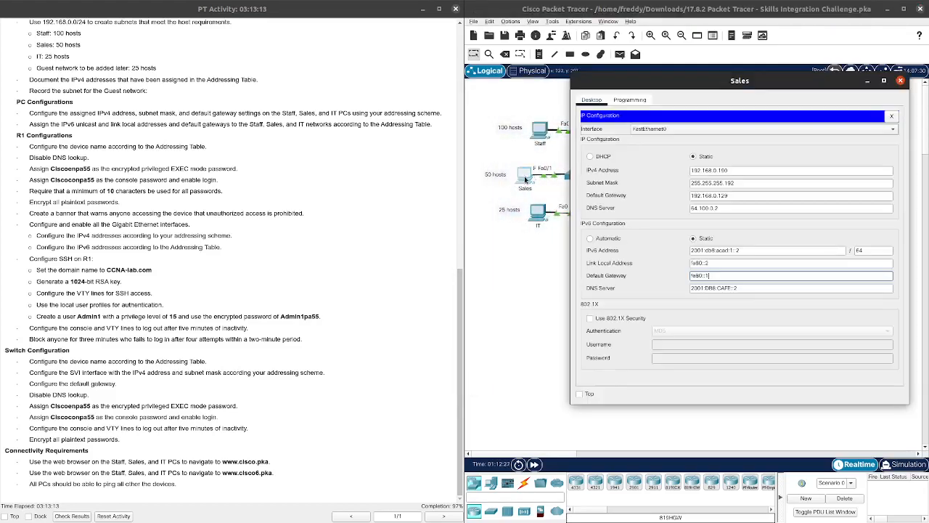
left_click(891, 117)
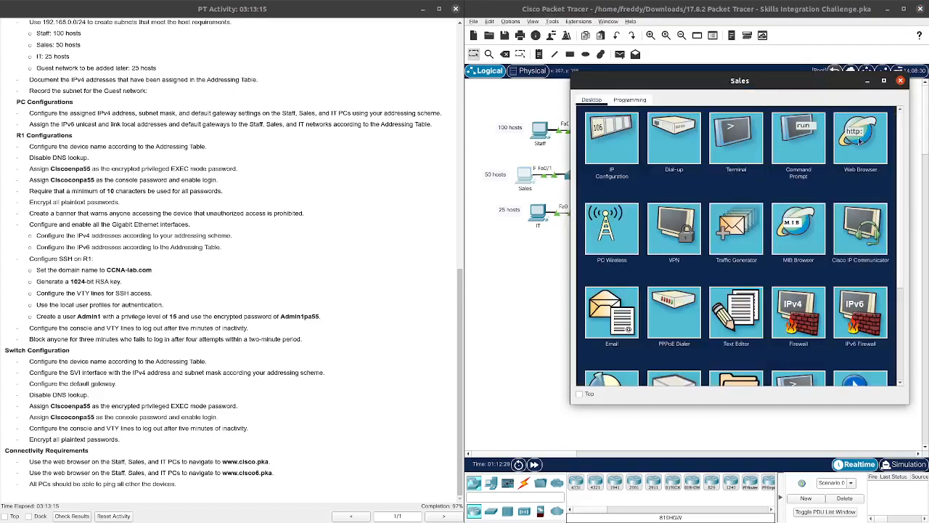
left_click_drag(772, 84, 680, 74)
left_click(656, 116)
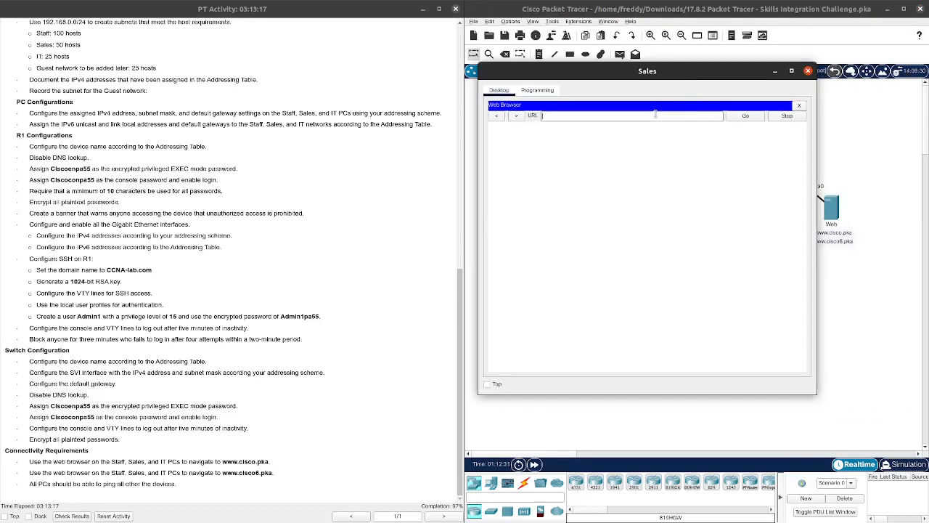
type("www.cisco.pka")
key("Return")
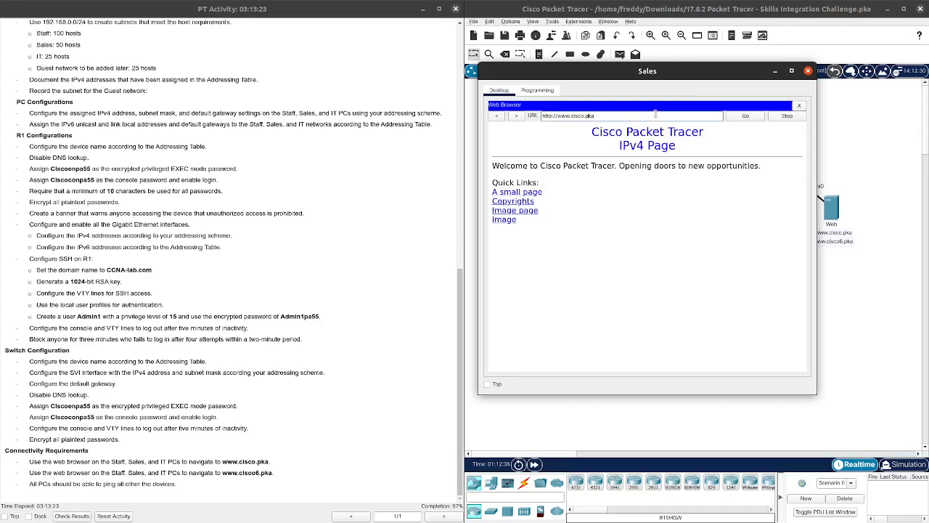
type("6")
left_click(753, 117)
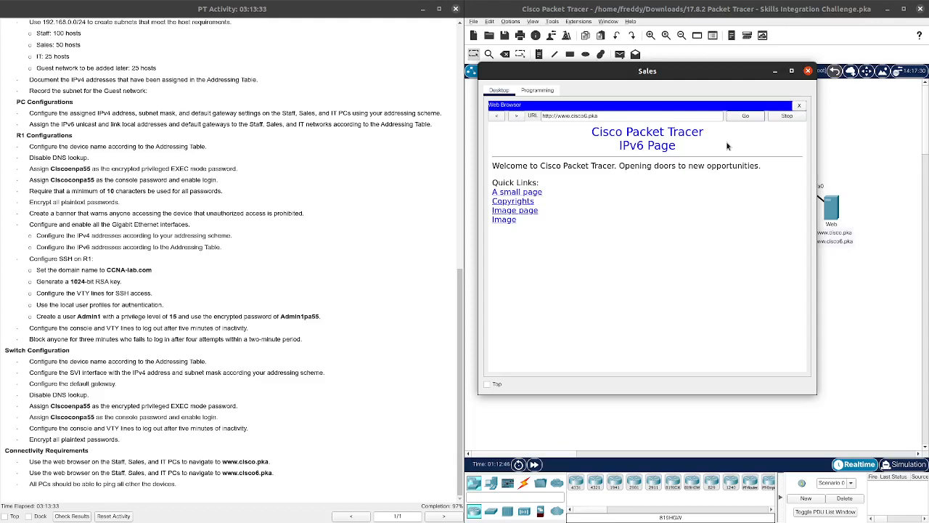
Step: Close the Sales PC and bring up the IT PC's desktop
left_click(808, 70)
left_click(537, 211)
left_click_drag(552, 101, 380, 112)
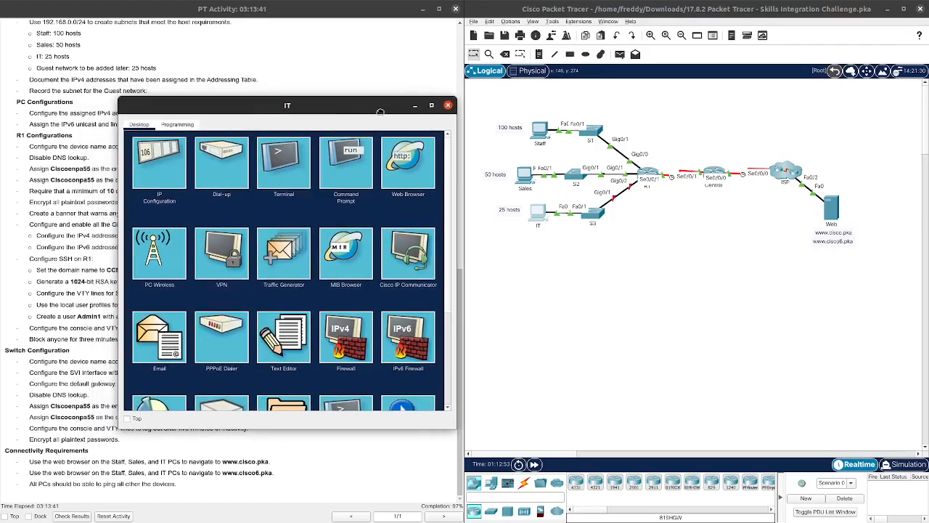
Step: Open R1's console and log in with the console password
left_click(648, 175)
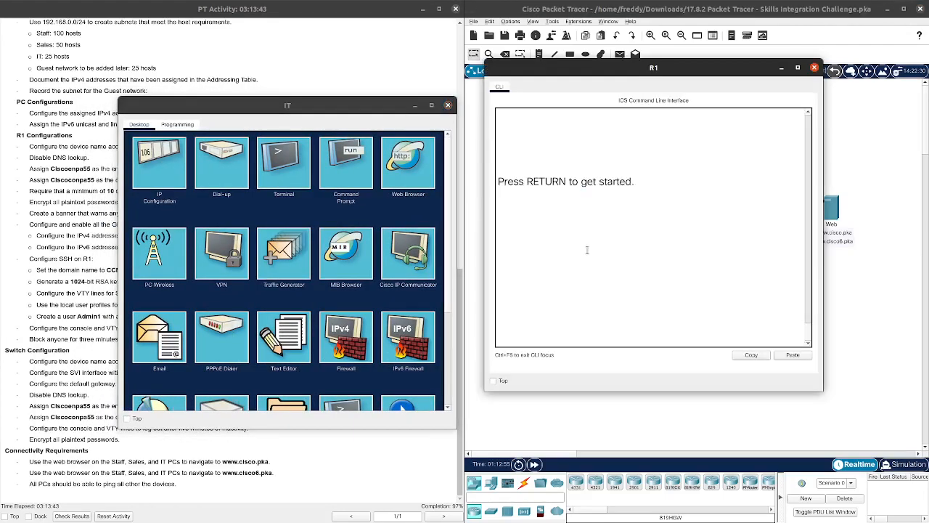
key("Return")
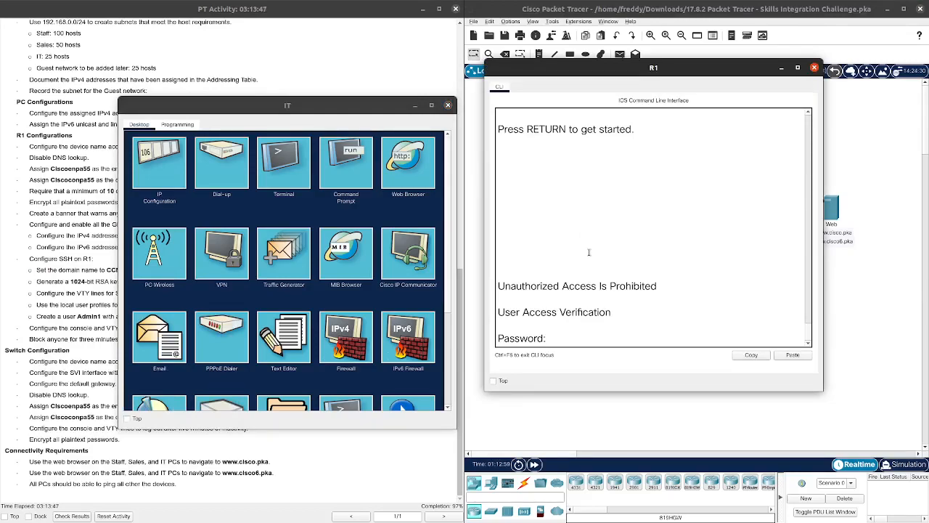
key("Return")
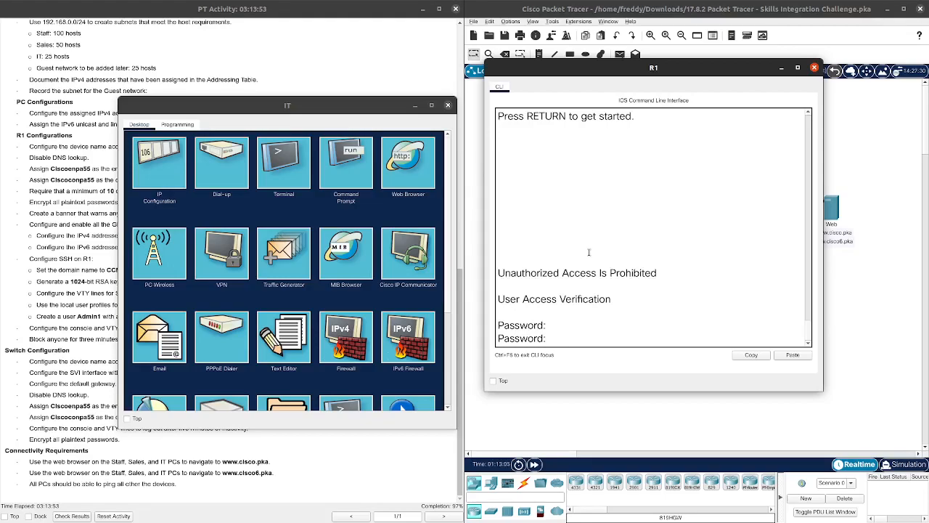
key("Return")
left_click_drag(405, 110, 58, 114)
left_click(263, 290)
scroll(263, 291, "up", 1)
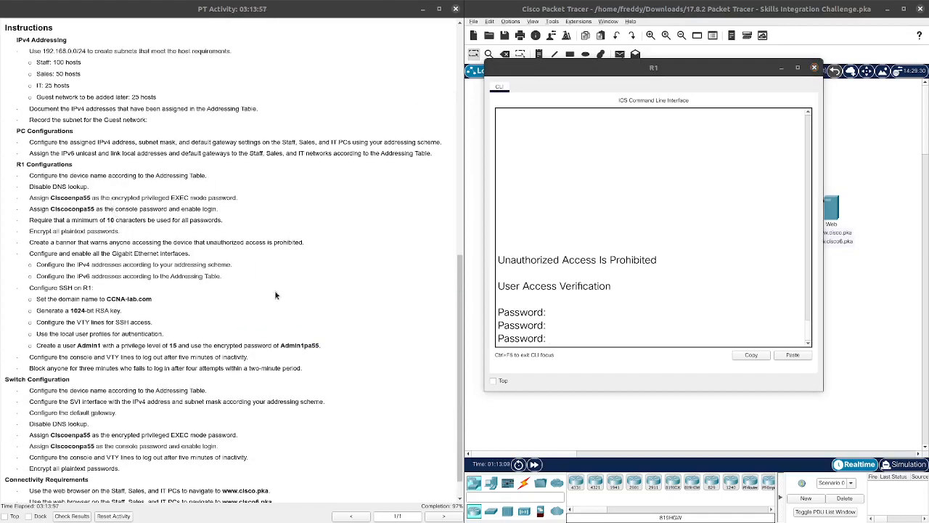
left_click(562, 339)
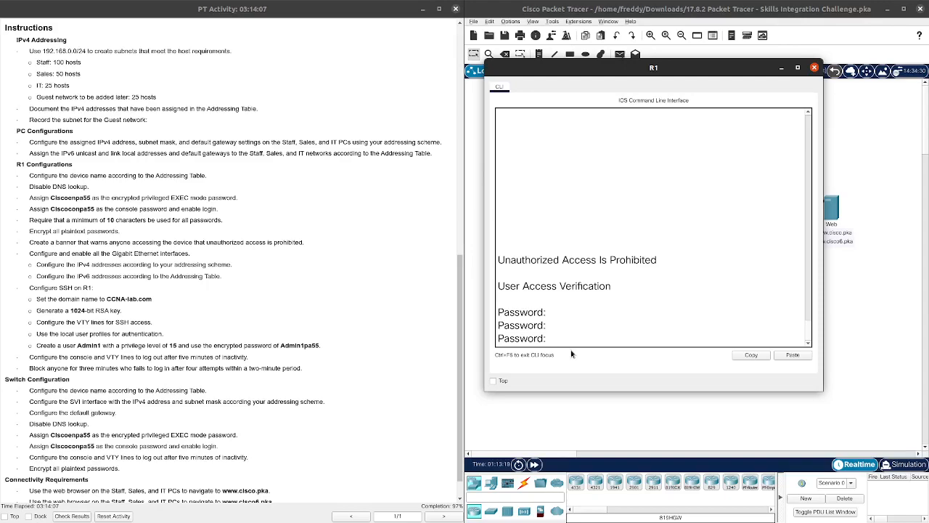
key("Return")
key("Return")
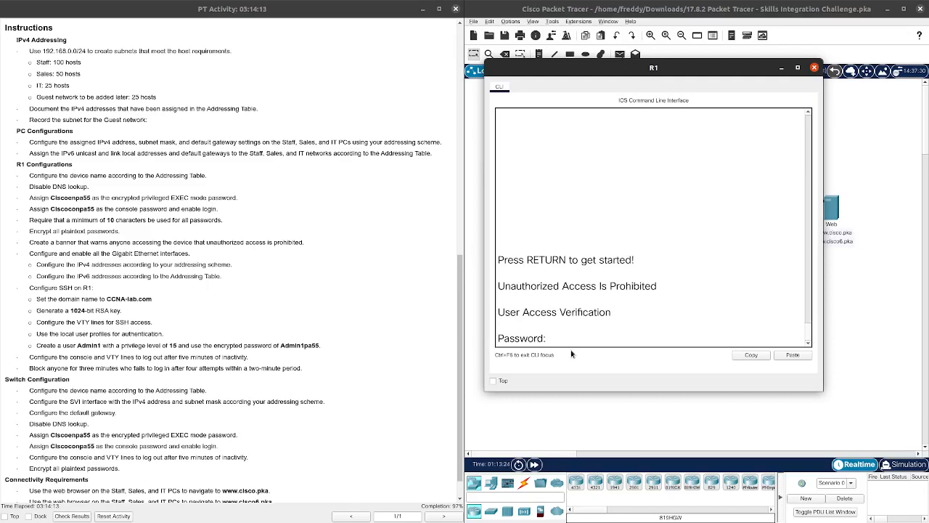
key("Return")
Step: Enter privileged mode on R1 and review its interfaces with show ip int bri
type("en")
key("Return")
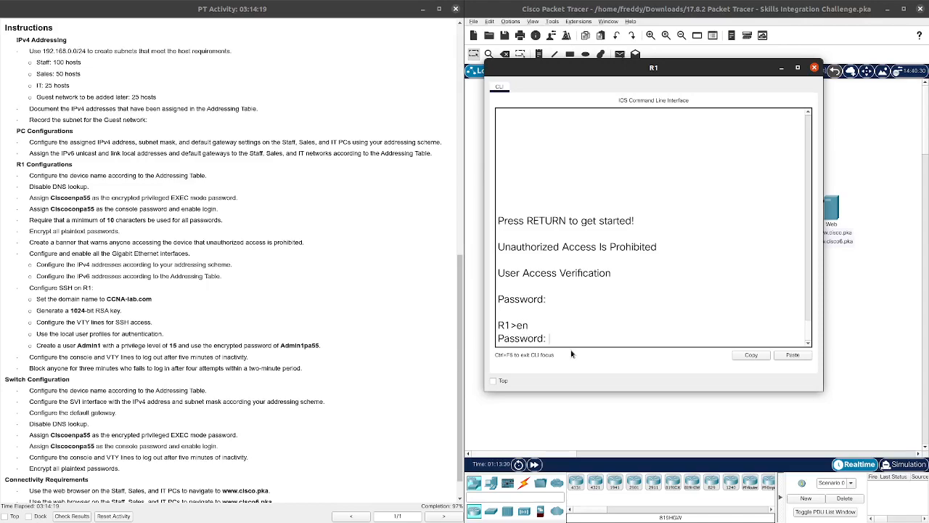
key("Return")
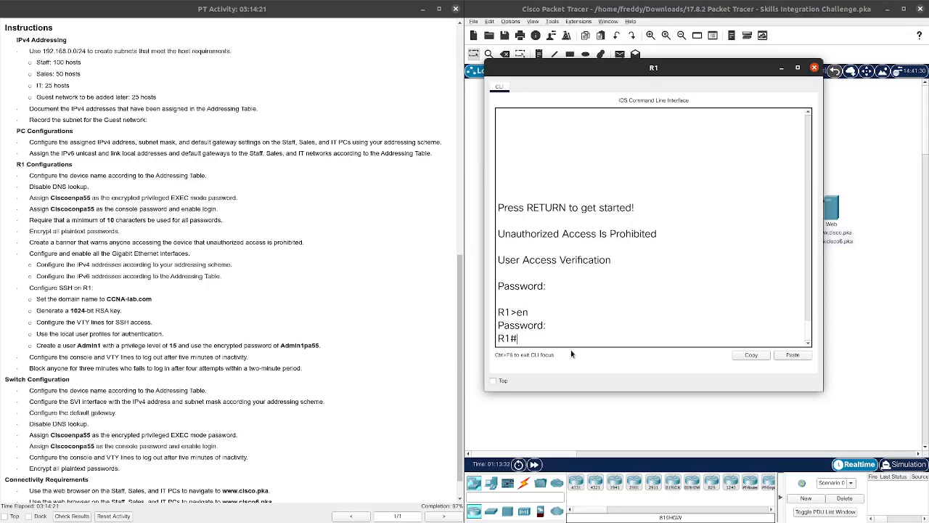
type("show ip int bri")
key("Return")
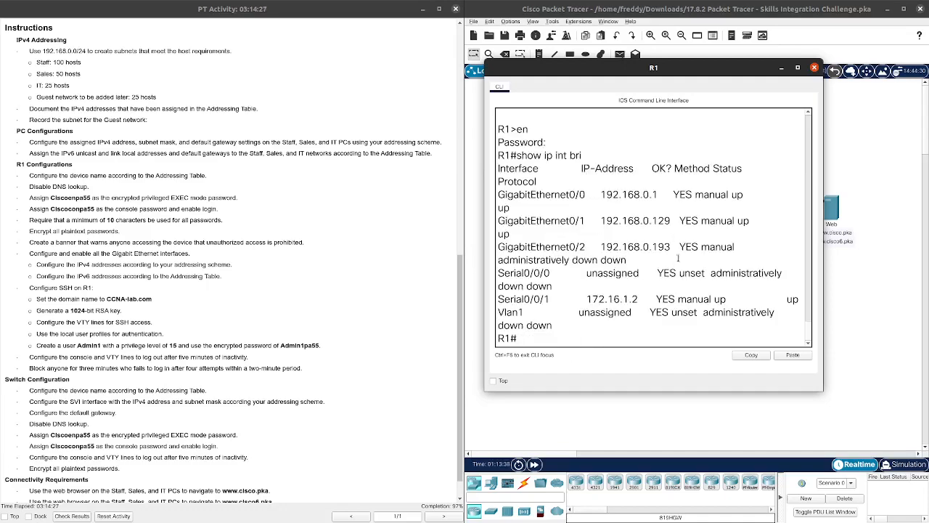
Step: Enable GigabitEthernet0/2 with no shut from global configuration mode
type("conf t")
key("Return")
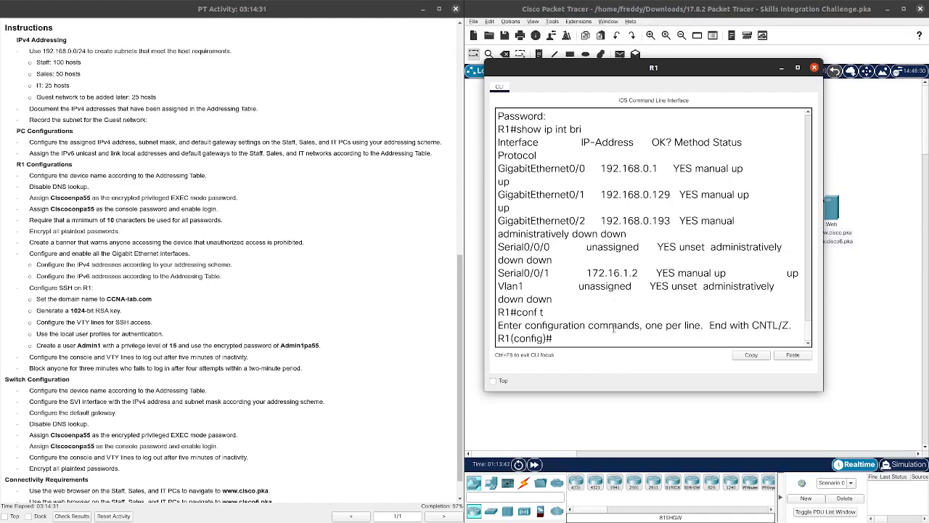
type("int g02")
key("BackSpace")
type("/2")
key("Return")
type("no shut")
key("Return")
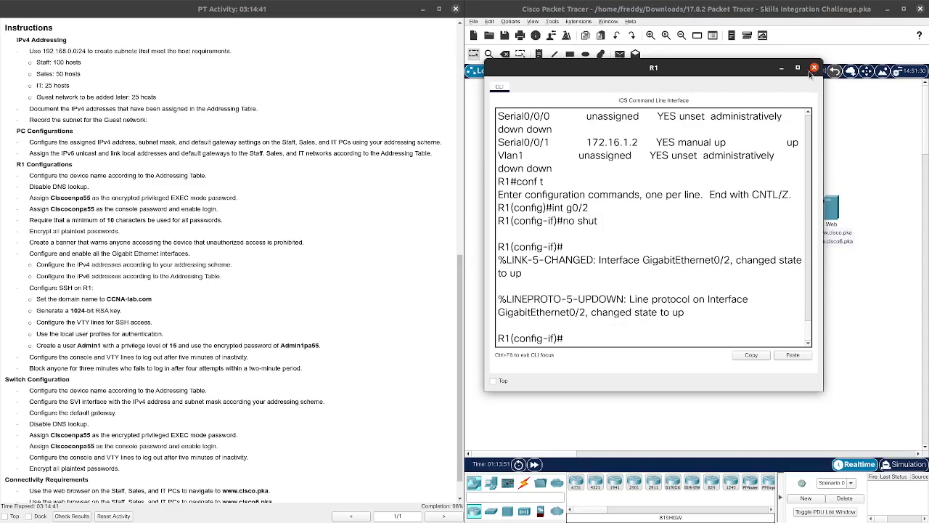
scroll(764, 173, "up", 2)
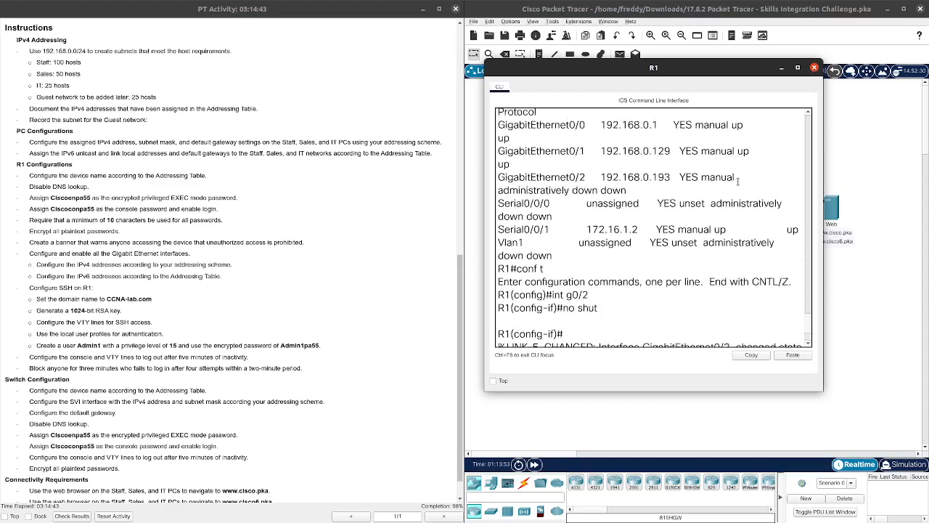
scroll(754, 232, "down", 2)
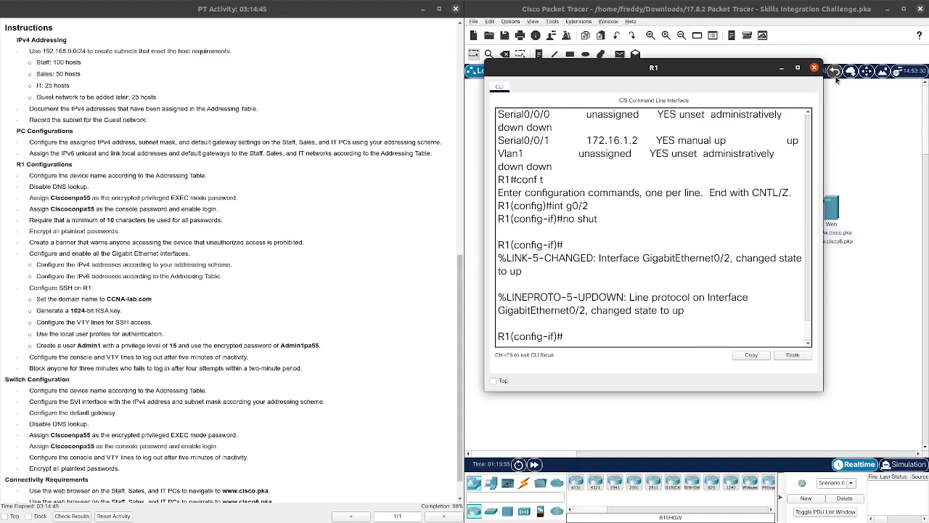
left_click(814, 67)
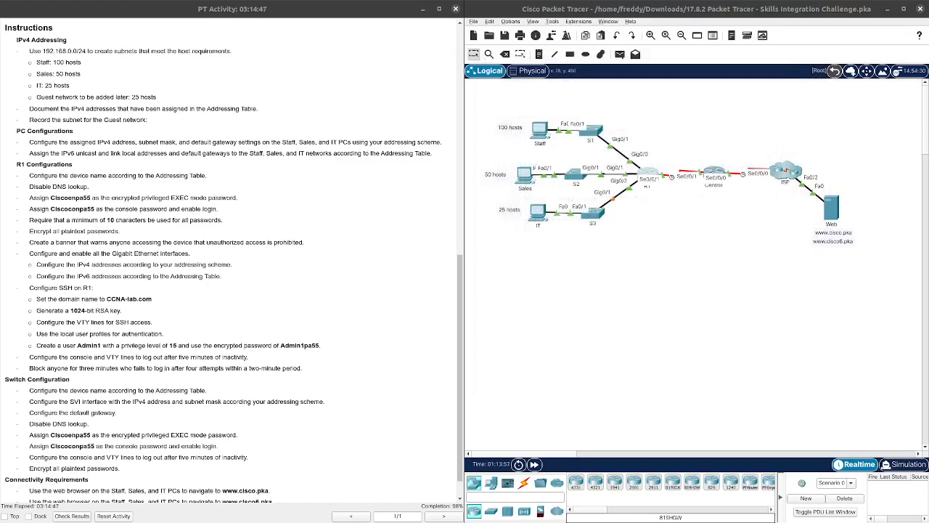
left_click(537, 210)
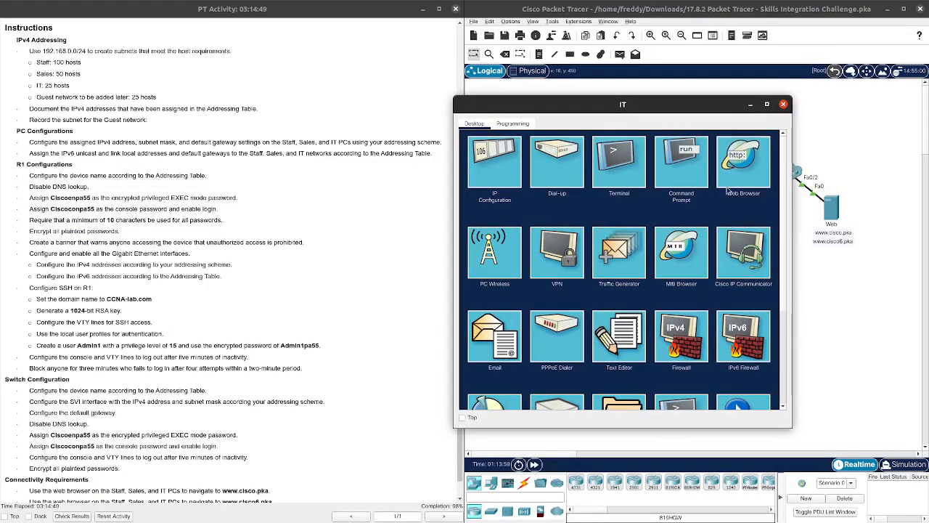
left_click(740, 167)
left_click(562, 149)
type("www.cisco")
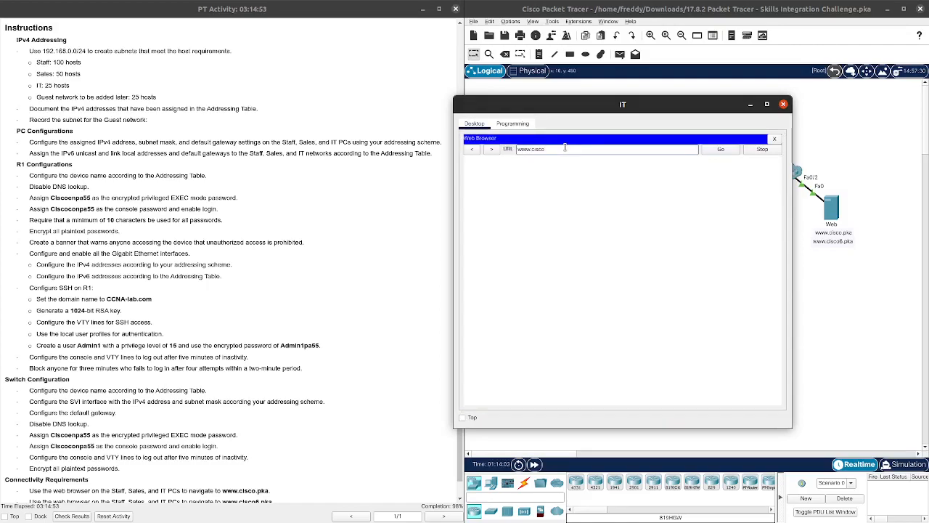
type(".pka")
key("Return")
scroll(145, 290, "down", 1)
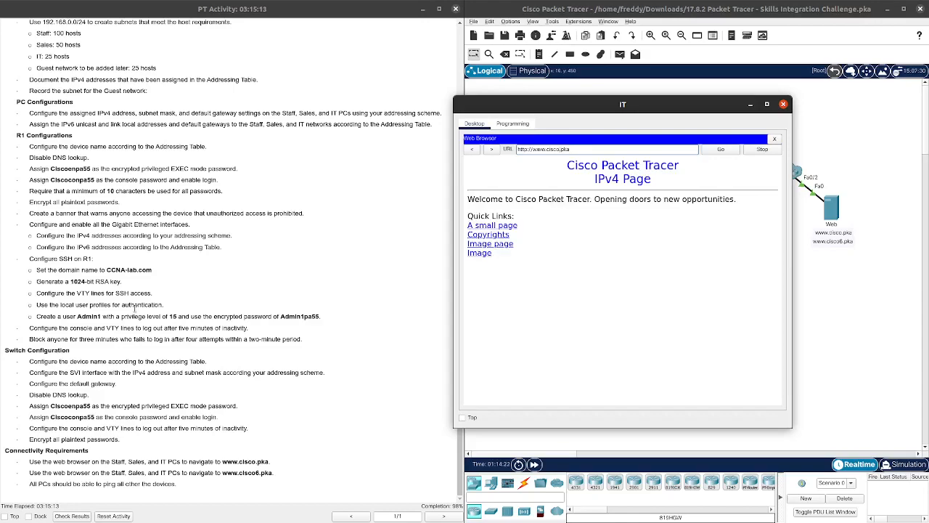
type("6")
left_click(717, 151)
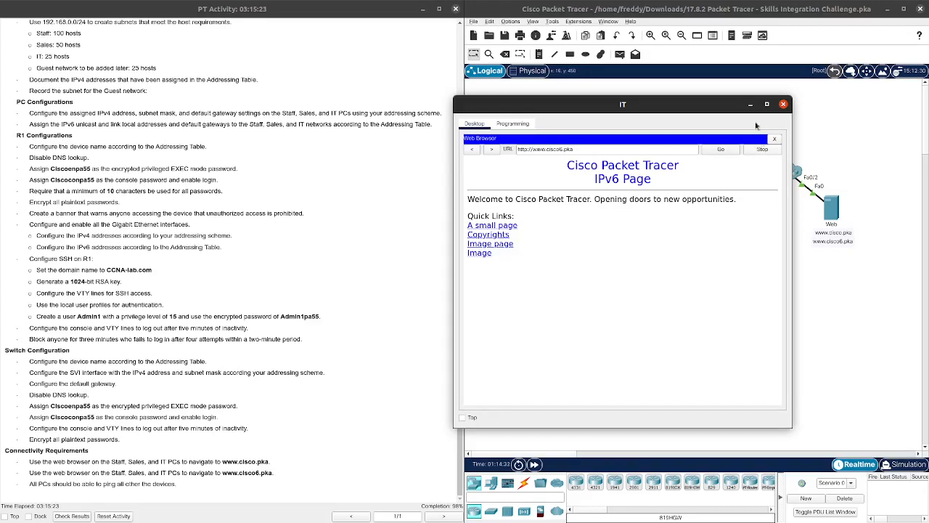
left_click(783, 104)
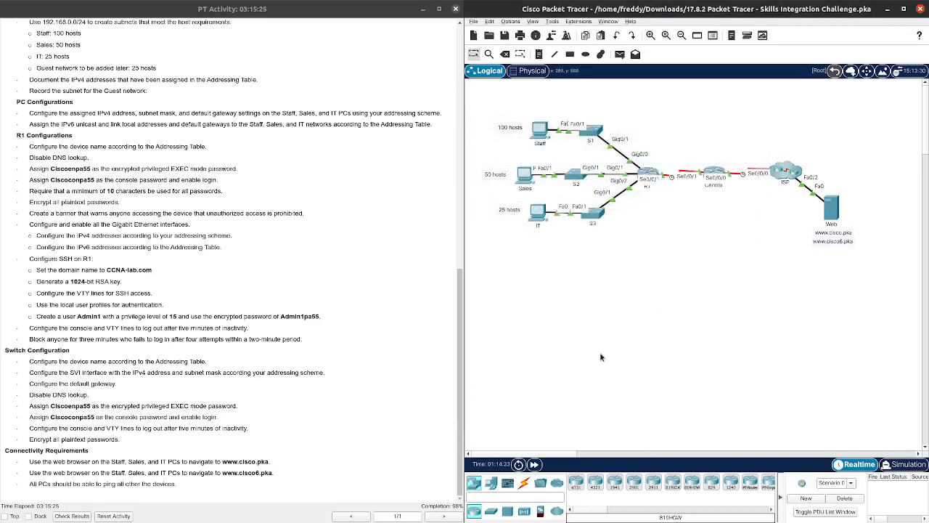
left_click(539, 133)
Step: From the Staff PC's command prompt, ping 192.168.0.190 successfully
left_click_drag(520, 105, 731, 74)
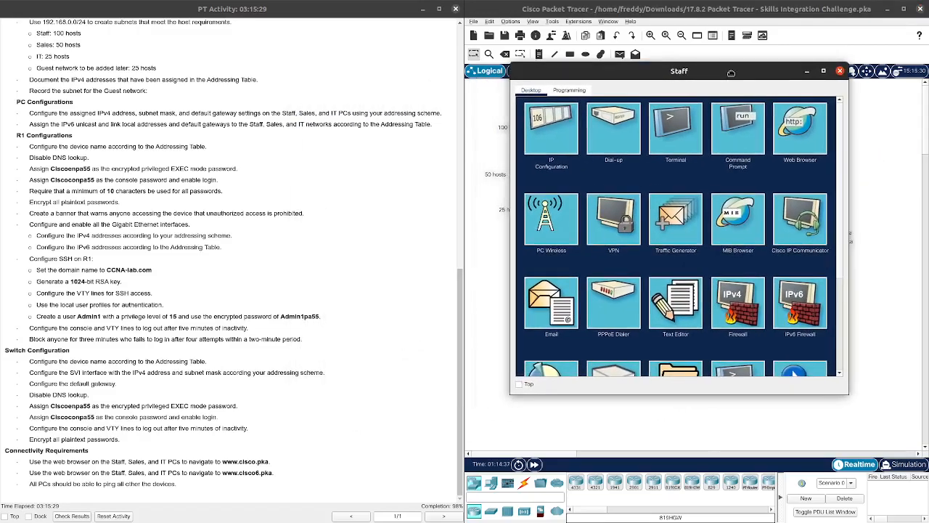
left_click_drag(0, 125, 310, 41)
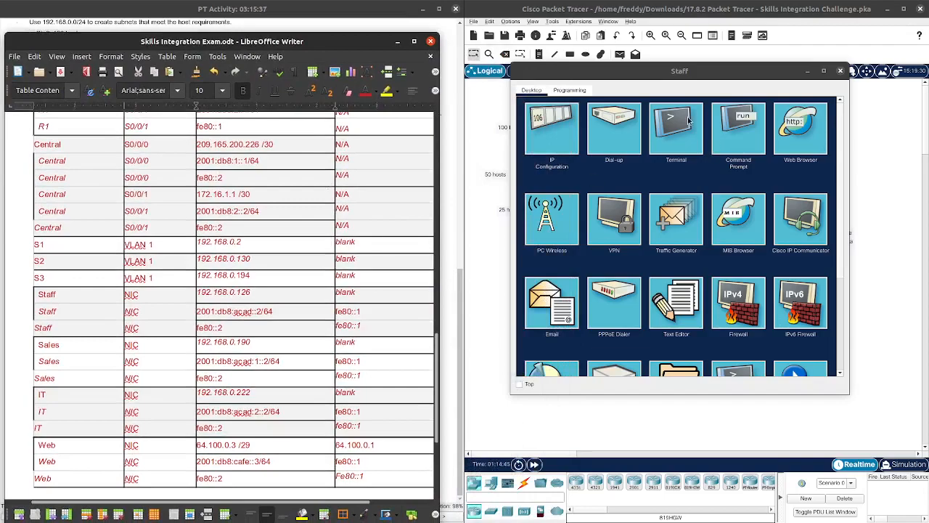
left_click(732, 130)
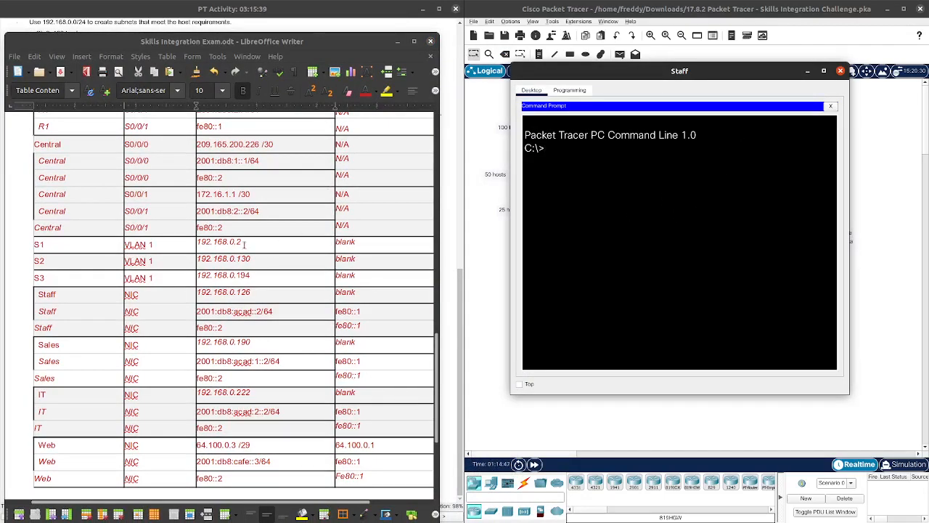
scroll(244, 244, "up", 2)
scroll(244, 244, "down", 4)
type("ping 192.168.0.")
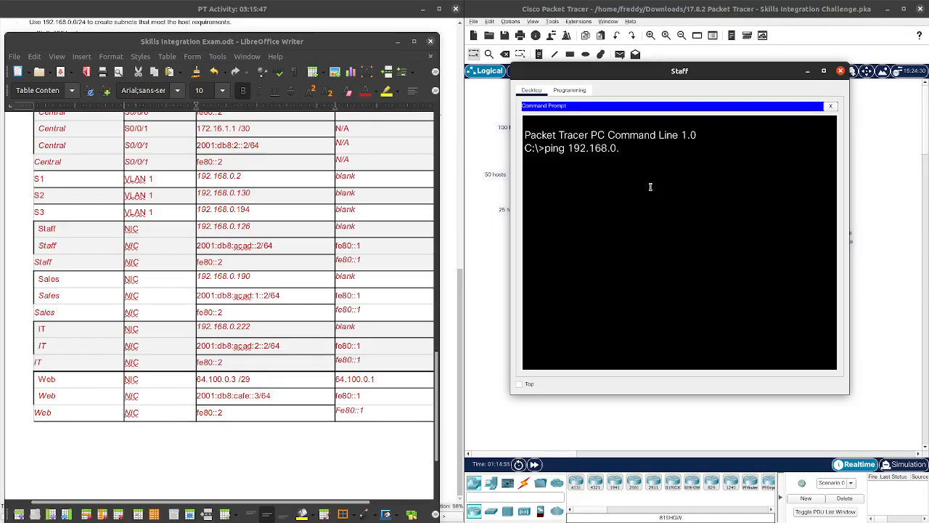
type("190")
key("Return")
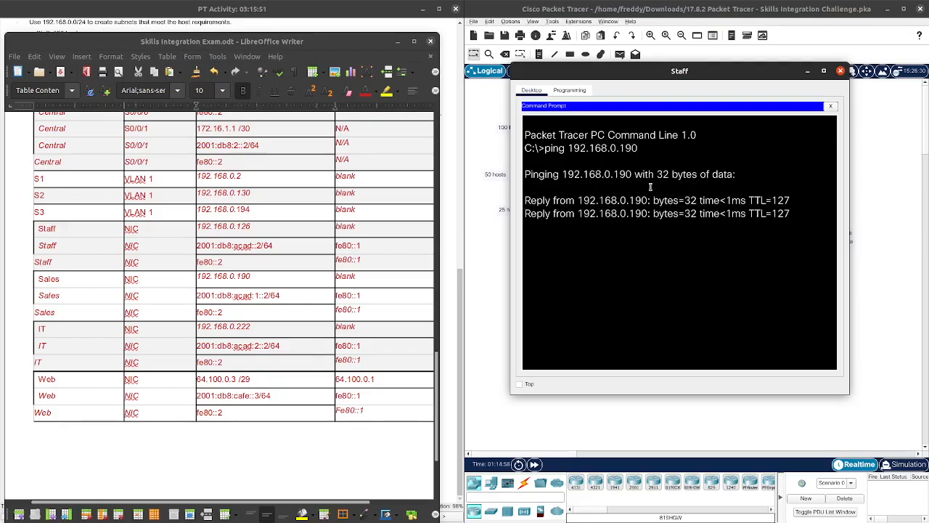
key("ctrl+c")
Step: Ping 192.168.0.222 from the Staff PC, then close its window
key("Up")
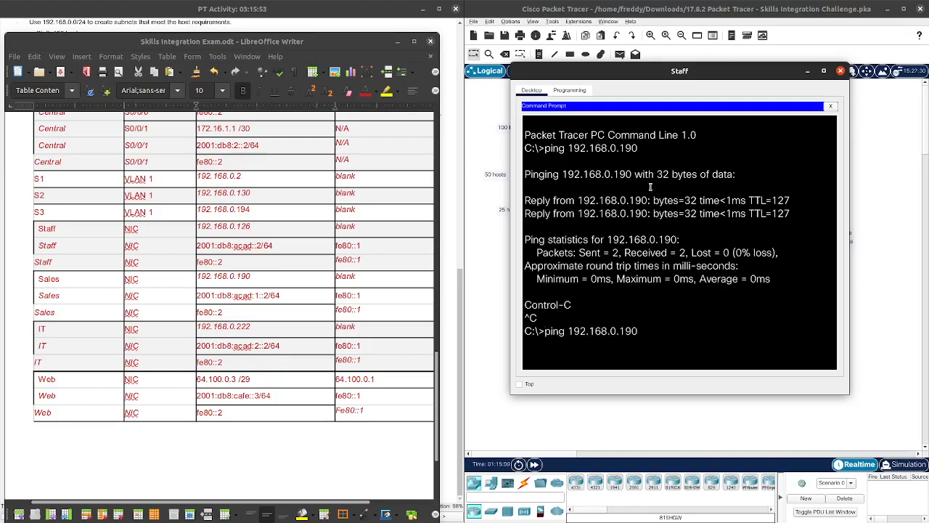
key("BackSpace")
key("BackSpace")
type("222")
key("Return")
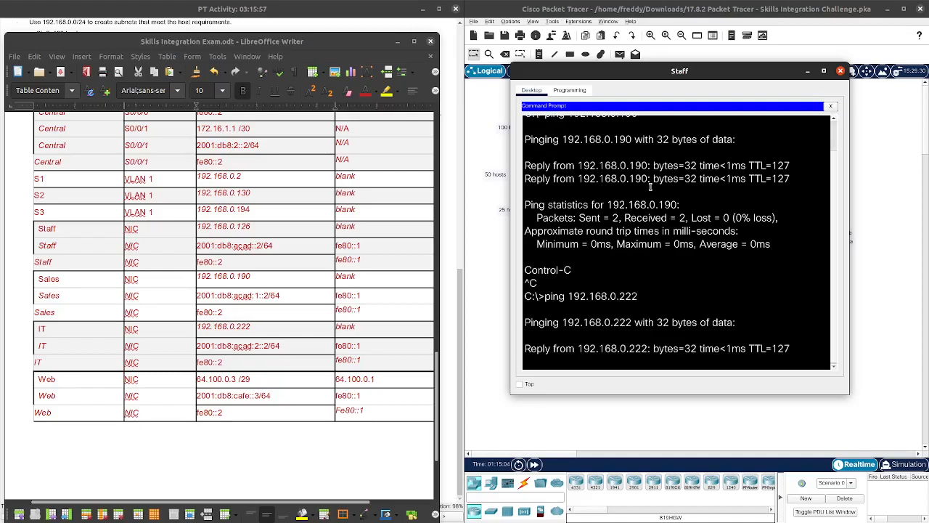
key("ctrl+c")
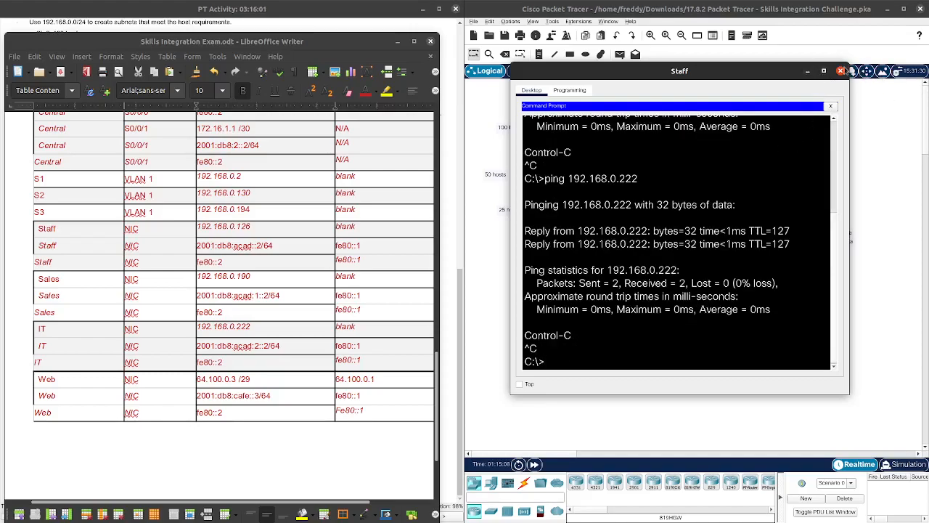
left_click(841, 70)
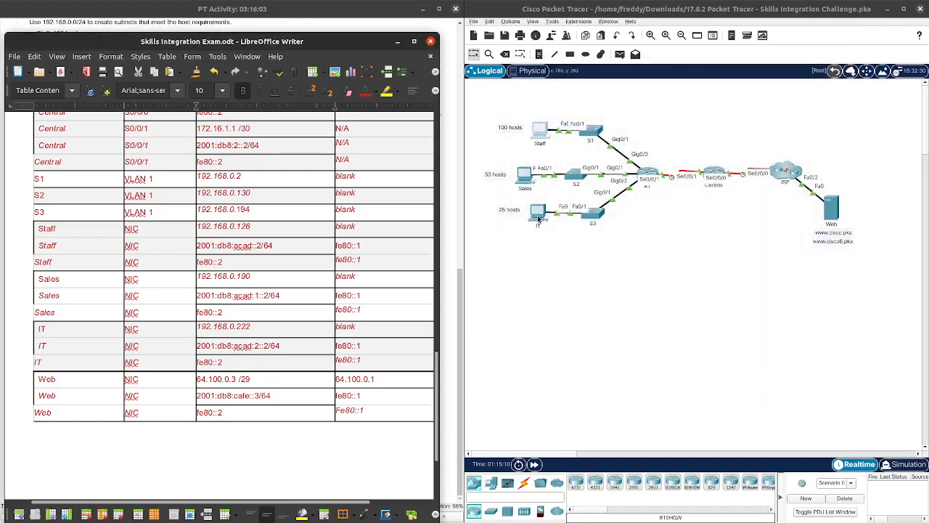
Step: Reopen the Staff PC, reposition its window, then close it again
left_click(541, 132)
left_click_drag(528, 95, 609, 93)
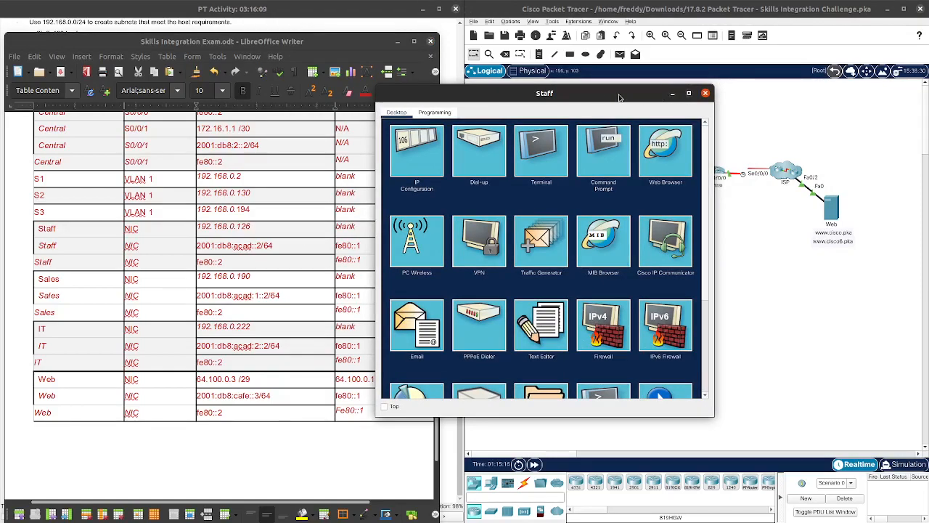
left_click_drag(620, 96, 773, 257)
mouse_move(636, 251)
left_mouse_down()
mouse_move(627, 230)
mouse_move(635, 256)
mouse_move(665, 264)
mouse_move(652, 257)
left_mouse_up()
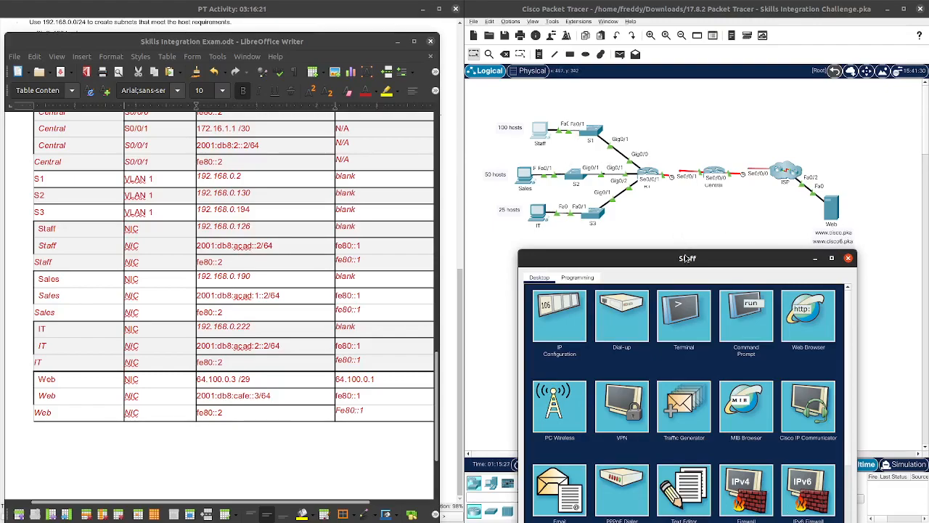
left_click_drag(680, 267, 676, 247)
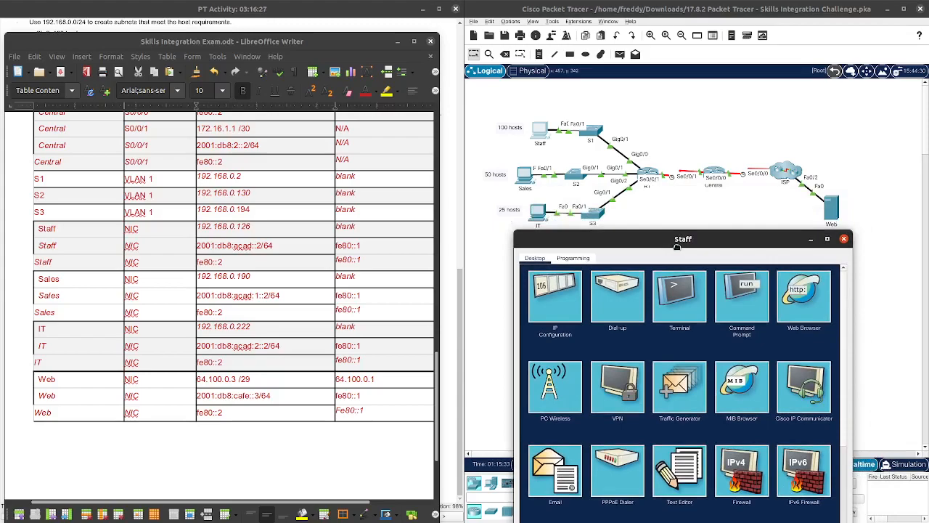
left_click_drag(675, 247, 655, 243)
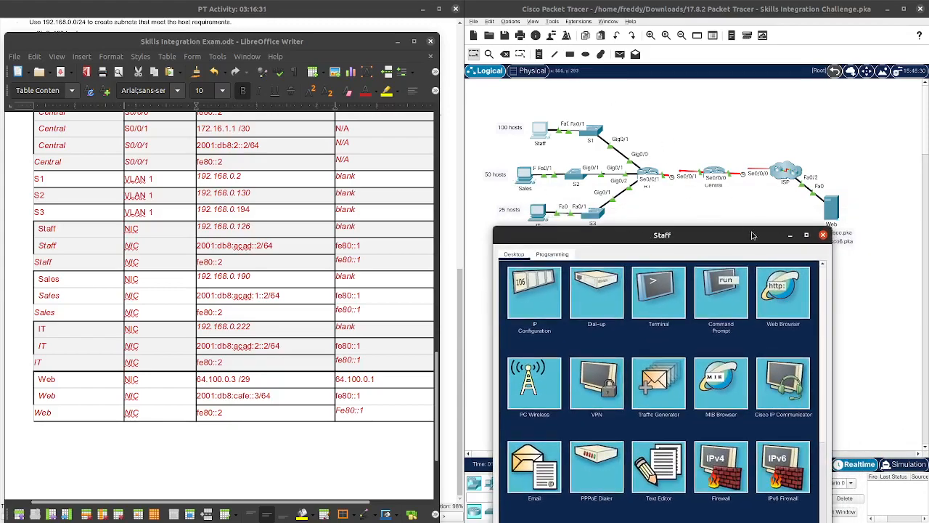
left_click_drag(752, 236, 746, 204)
left_click(816, 202)
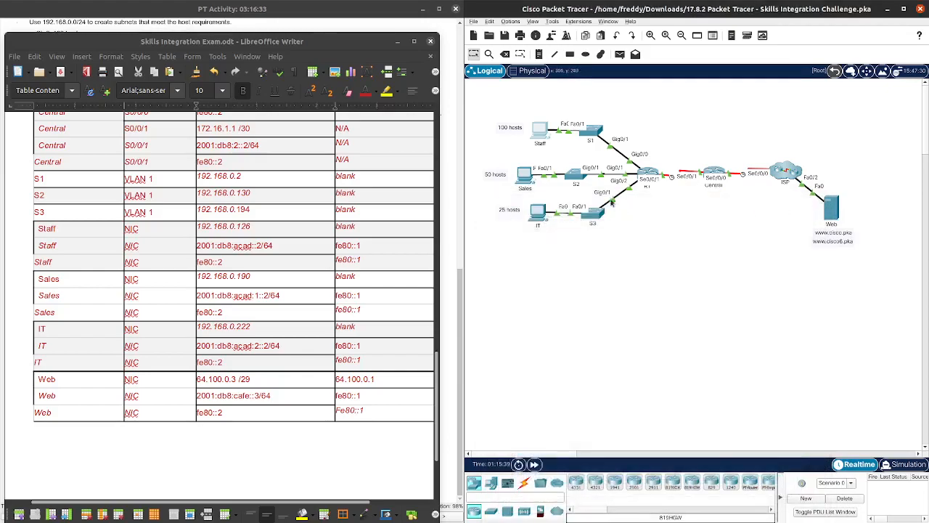
Step: Open the Sales PC's Command Prompt
left_click(533, 181)
left_click_drag(570, 93, 765, 96)
left_click(722, 152)
Step: From the Sales PC, ping 192.168.0.126 and 192.168.0.222, then close its window
type("ping 1902")
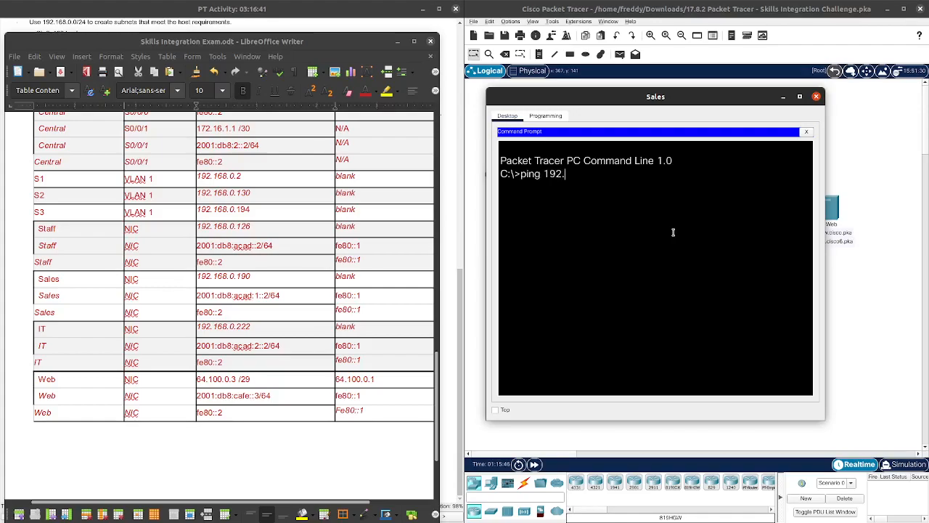
type("68.0.126")
key("Return")
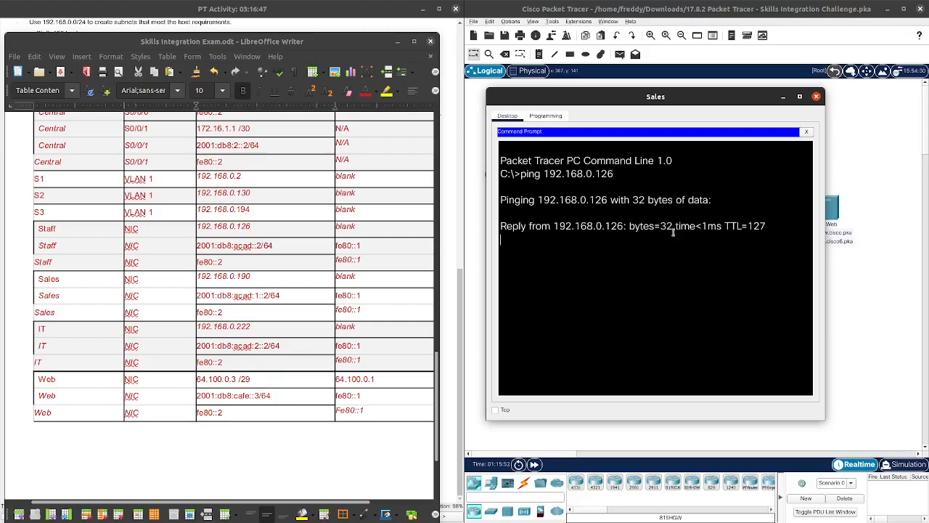
key("ctrl+c")
key("Up")
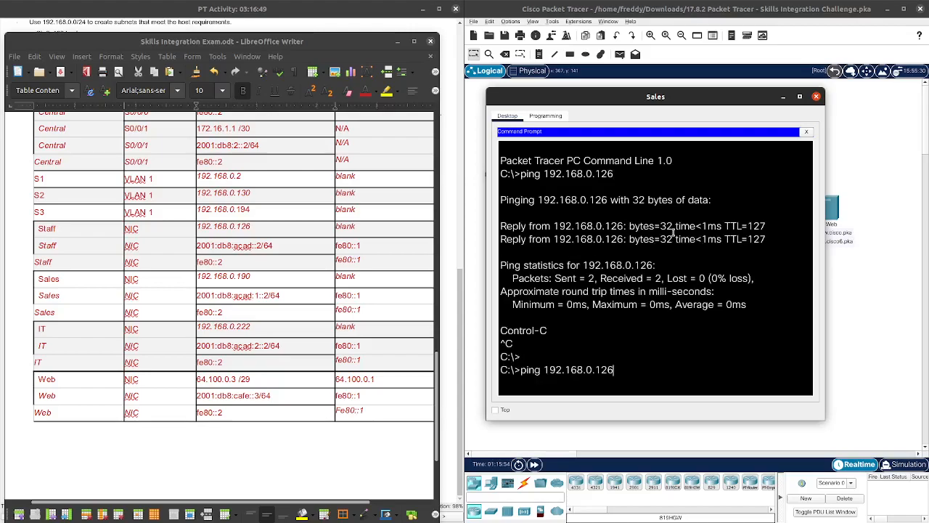
key("BackSpace")
key("BackSpace")
key("BackSpace")
type("222")
key("Return")
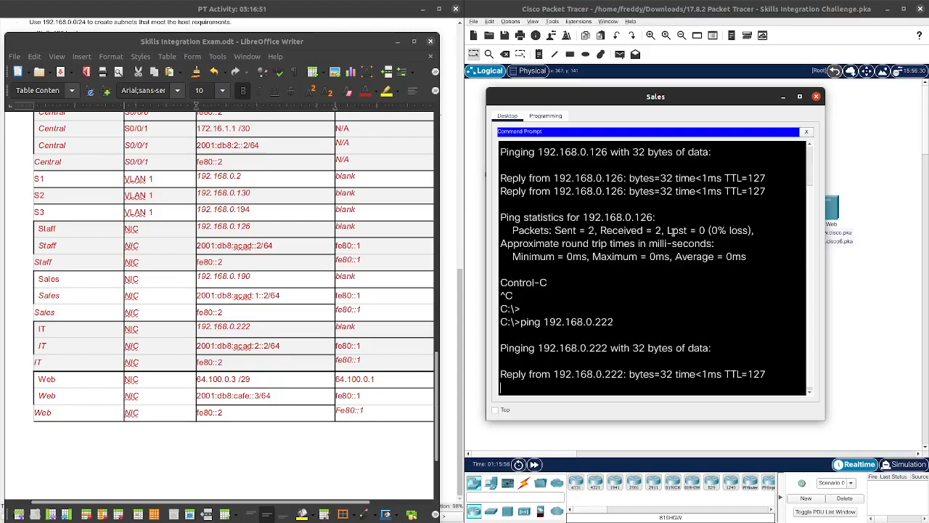
key("ctrl+c")
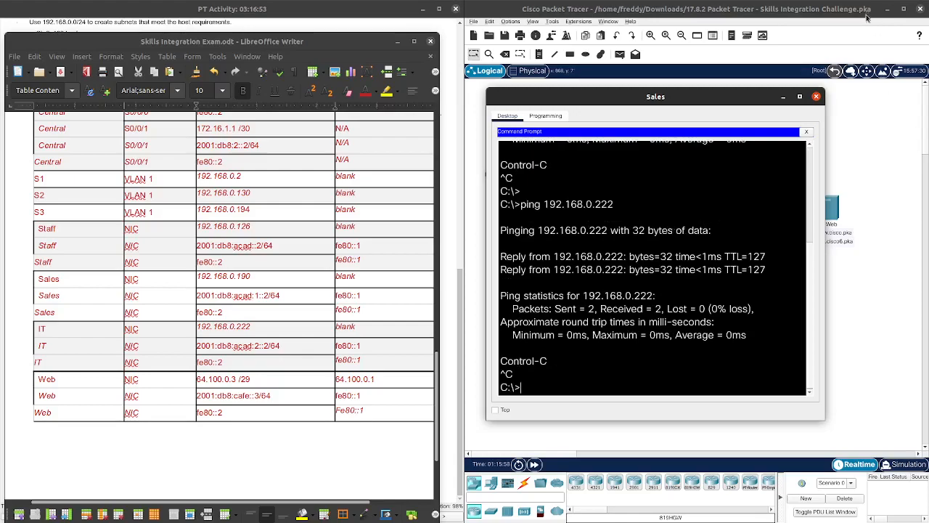
left_click(816, 96)
Step: Open the IT PC's Command Prompt and ping the Staff PC at 192.168.0.126
left_click(534, 226)
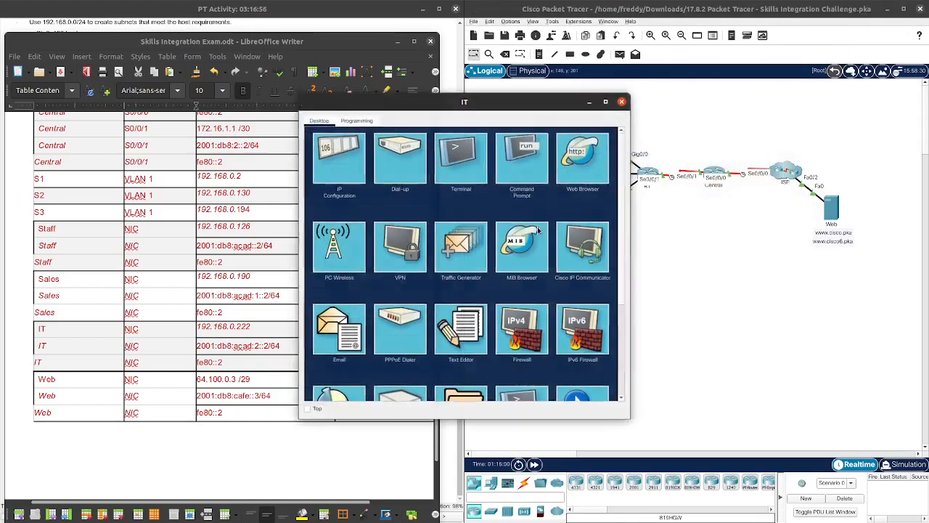
left_click_drag(549, 106, 711, 77)
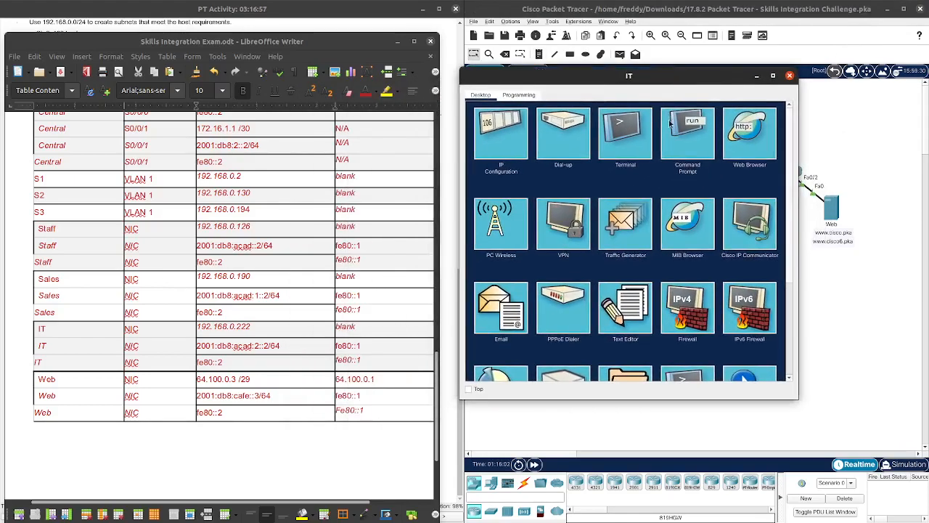
left_click(625, 134)
left_click(779, 111)
left_click(701, 134)
type("puin")
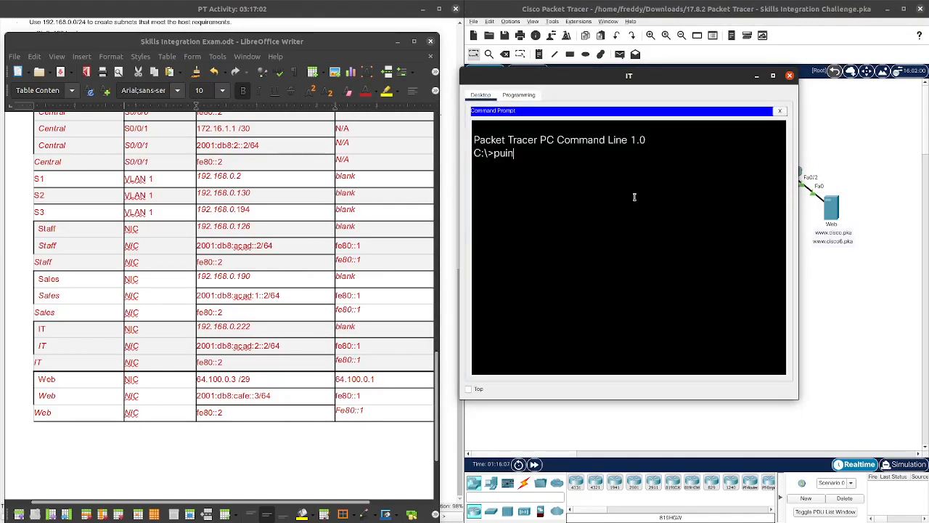
key("BackSpace")
type("192.168.0.126")
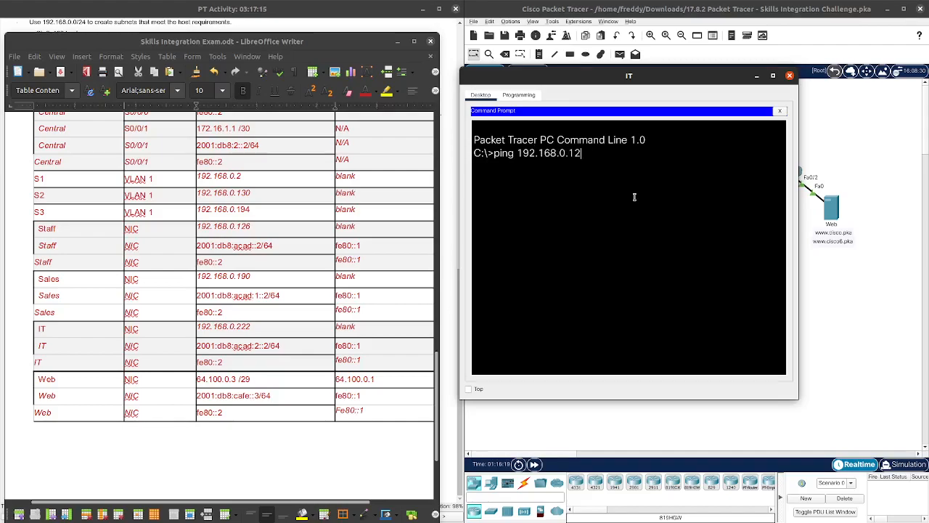
key("Return")
key("ctrl+c")
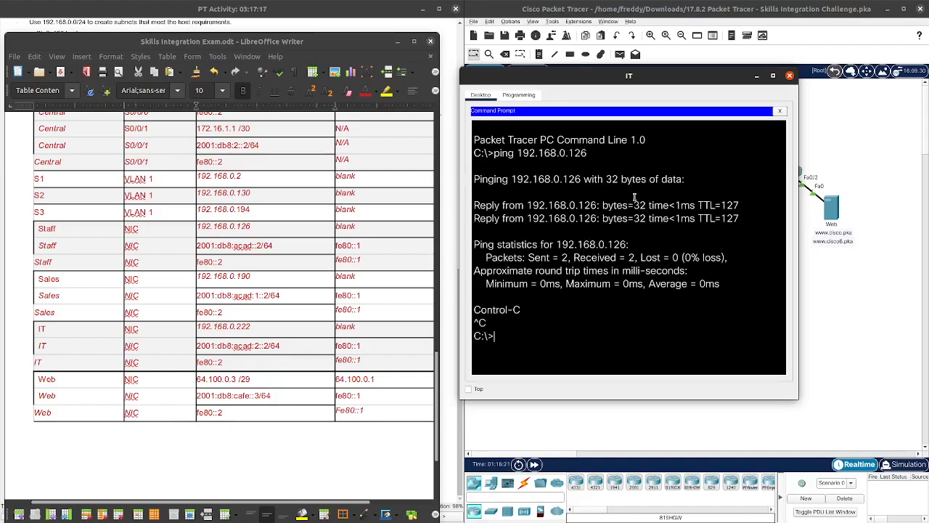
Step: Ping the Sales PC at 192.168.0.190, then close the IT PC window
key("Up")
key("BackSpace")
type("90")
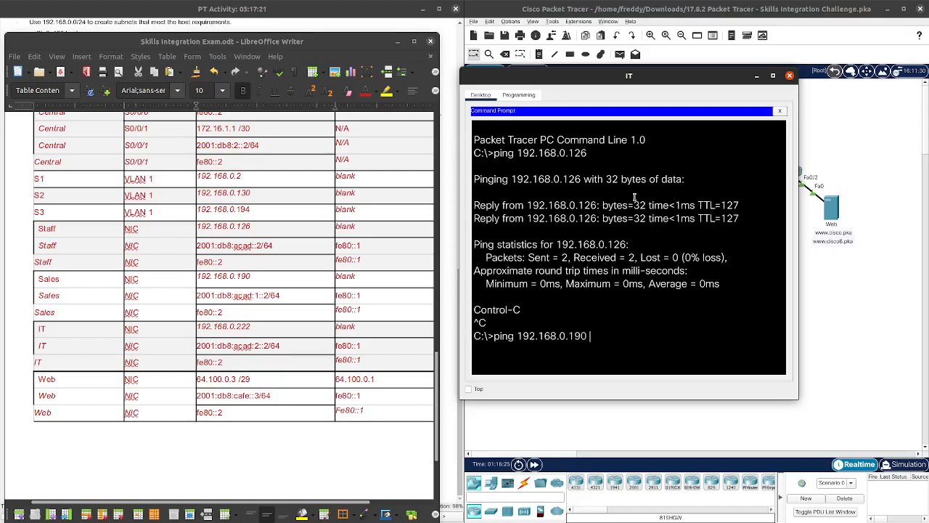
key("Return")
key("ctrl+c")
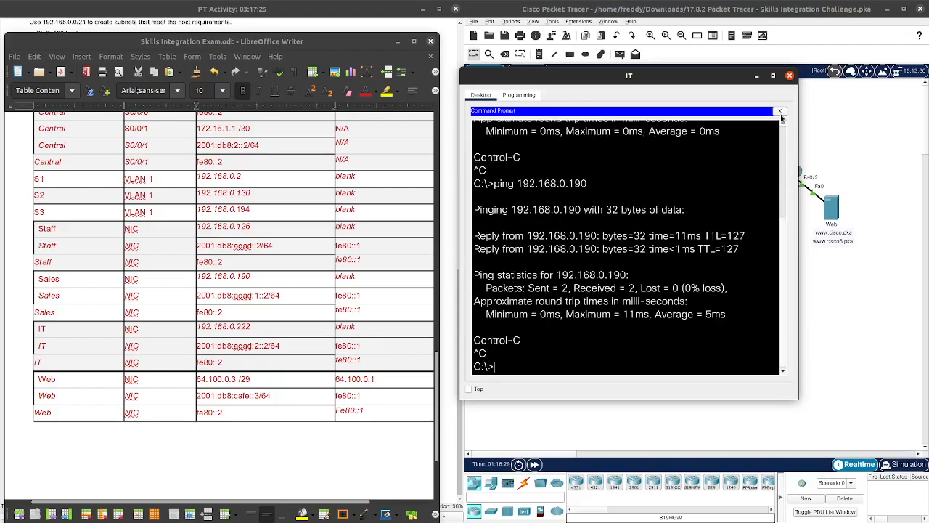
left_click(790, 75)
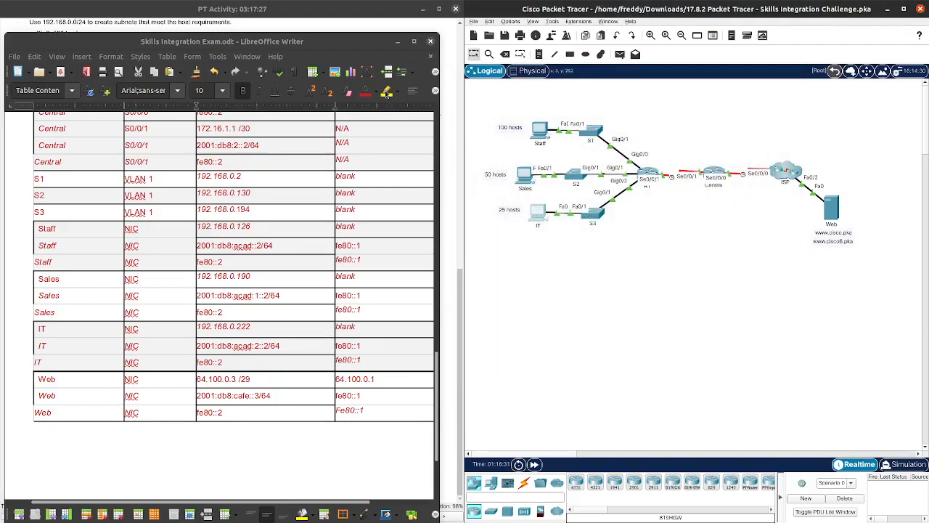
Step: Bring up the PT Activity window and run Check Results
left_click(352, 28)
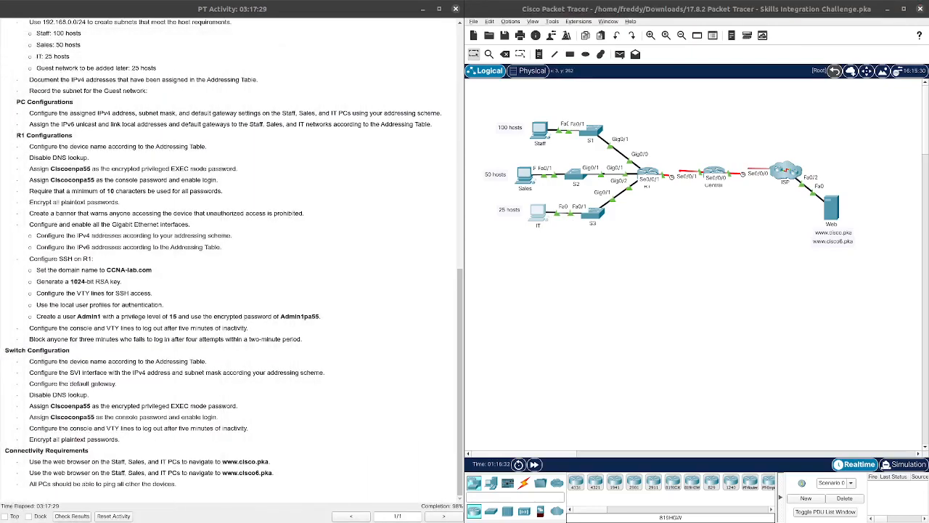
left_click(71, 516)
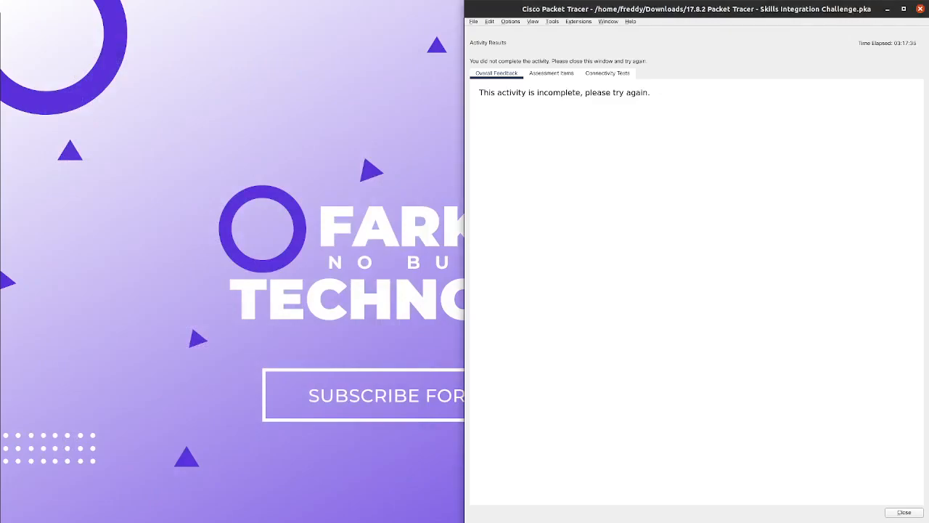
Step: Browse the Assessment Items tree to find R1's Username and VTY Transport Input marked incorrect
left_click(550, 73)
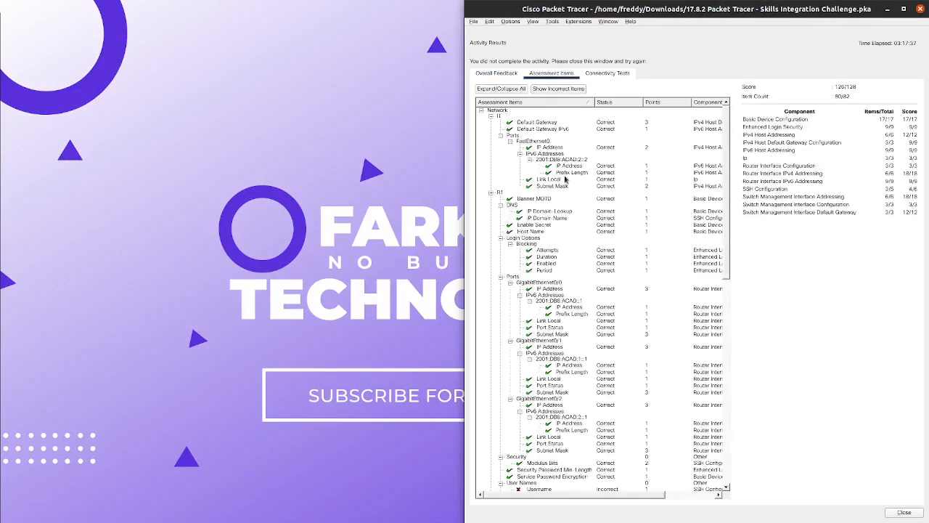
scroll(568, 231, "down", 5)
scroll(568, 231, "down", 8)
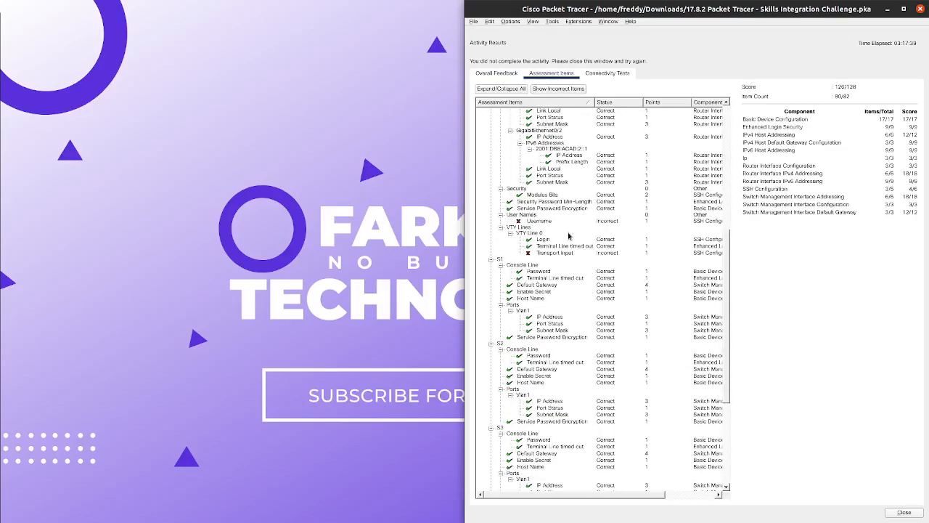
scroll(569, 235, "up", 8)
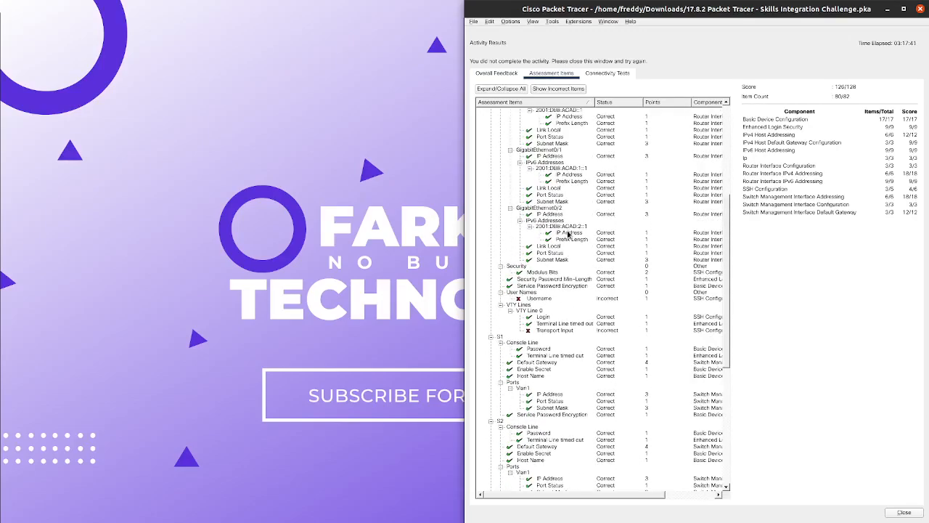
scroll(568, 233, "up", 3)
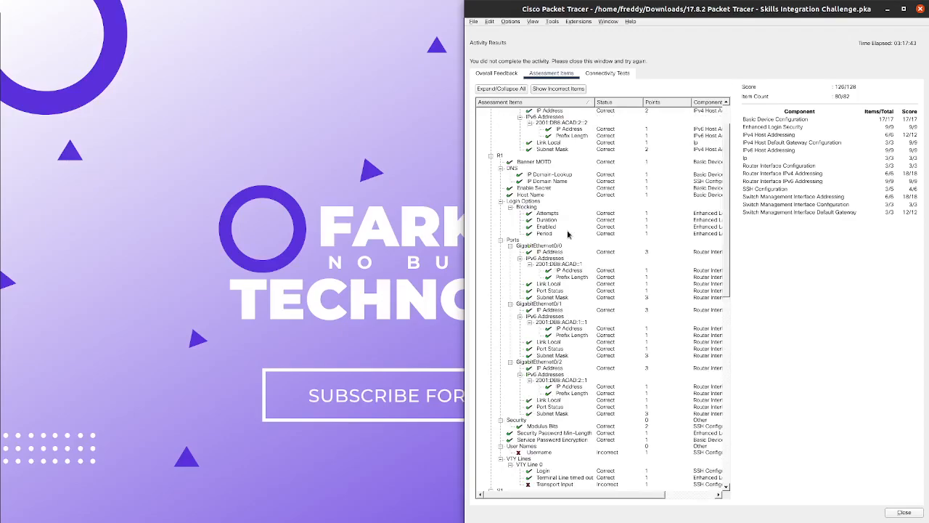
scroll(568, 234, "down", 5)
scroll(570, 235, "down", 1)
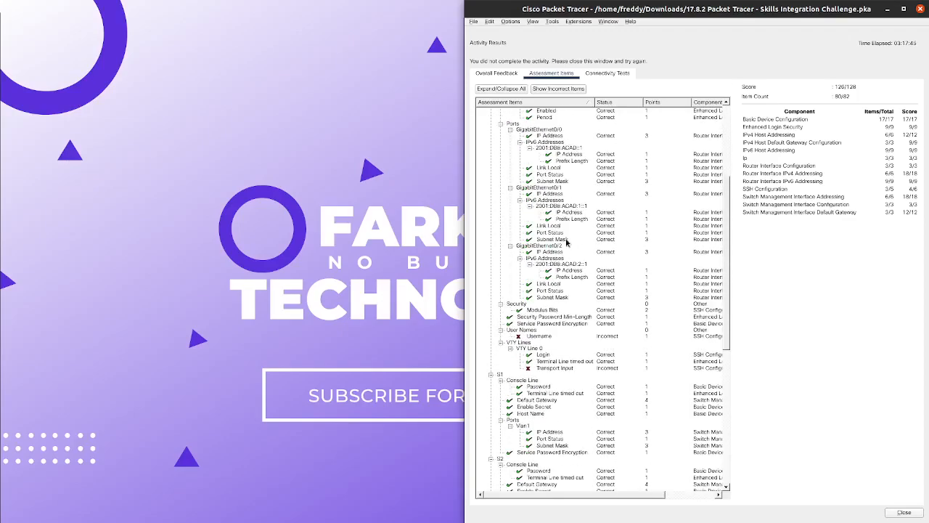
scroll(577, 290, "down", 2)
scroll(584, 316, "down", 9)
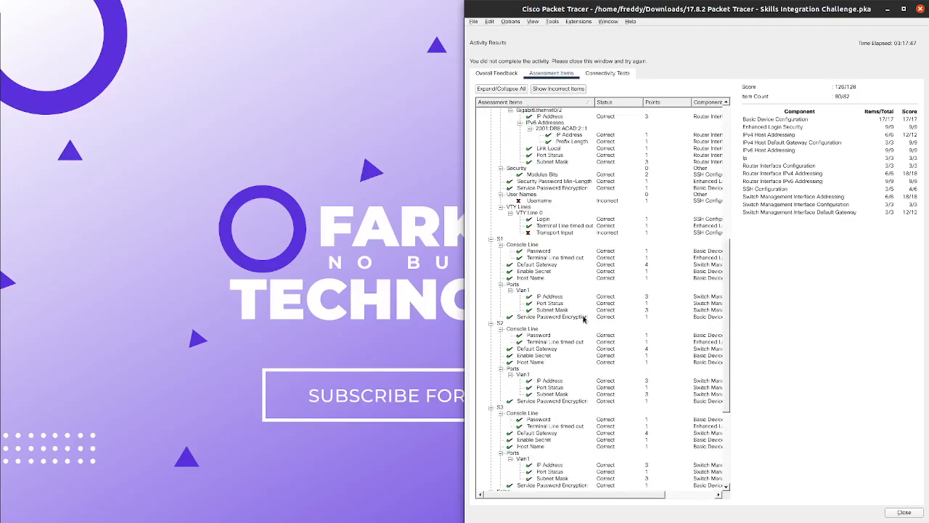
Step: Close the activity results and shift the instructions window slightly left
scroll(582, 310, "up", 3)
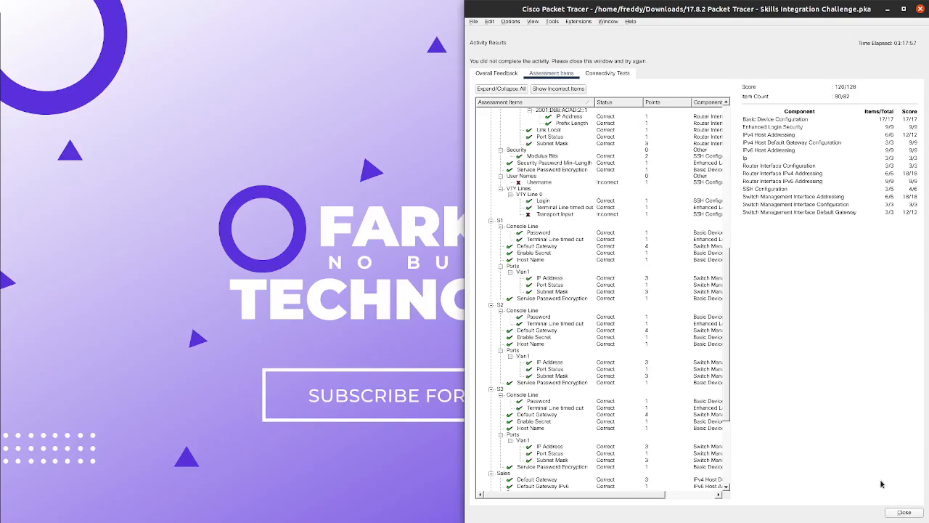
left_click(903, 512)
left_click_drag(506, 11, 230, 13)
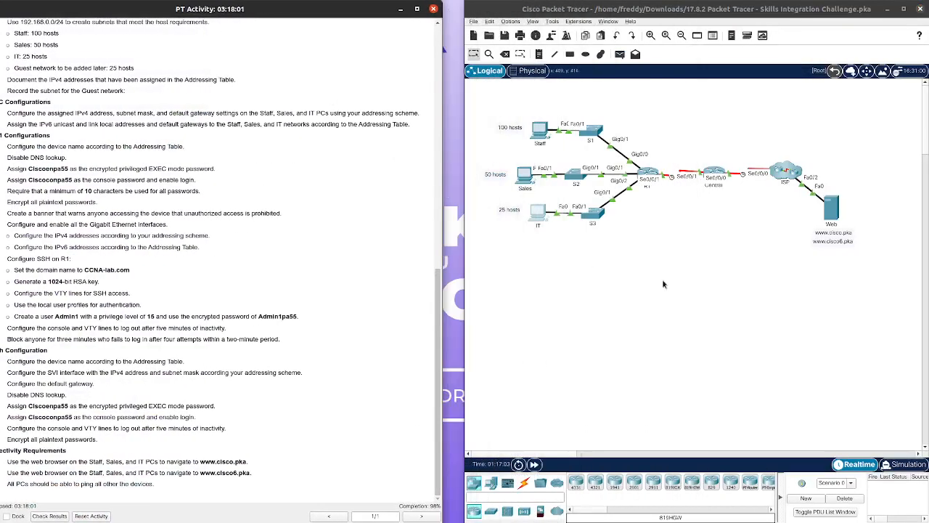
Step: On R1's CLI, run 'show run | sec username' to display the type 7 username entry
left_click(643, 180)
left_click(645, 178)
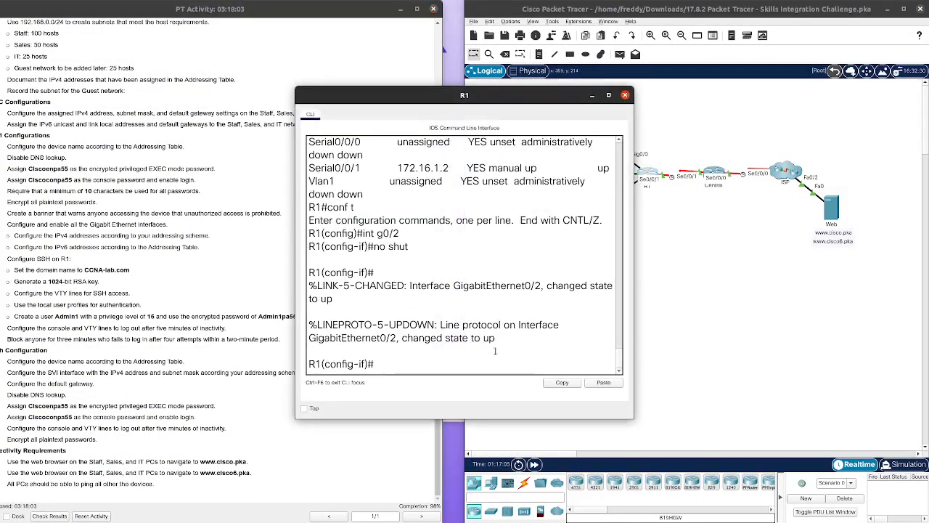
key("ctrl+z")
type("show run | se")
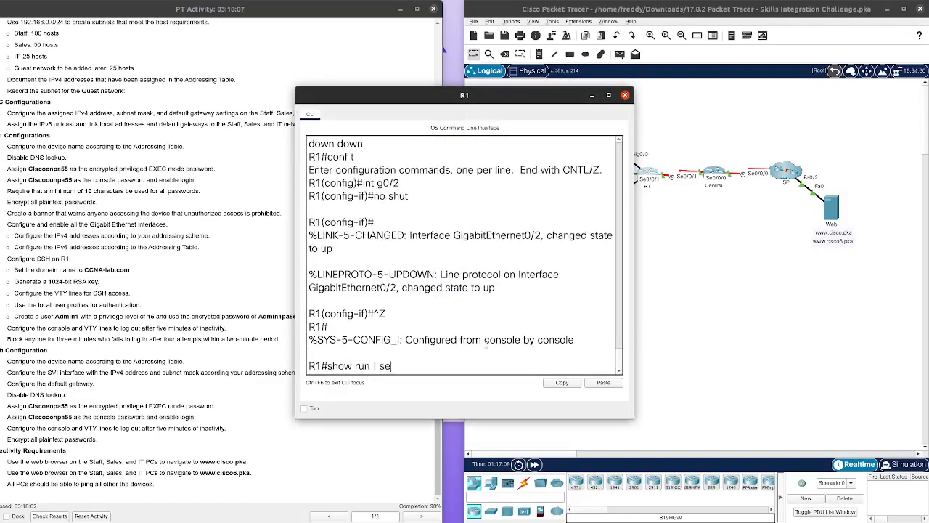
type("c username")
key("Return")
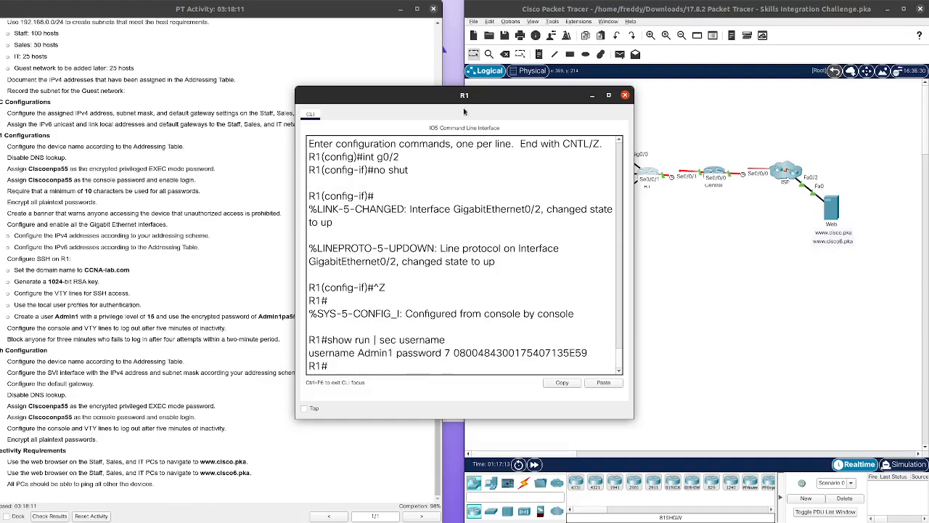
left_click_drag(465, 95, 655, 86)
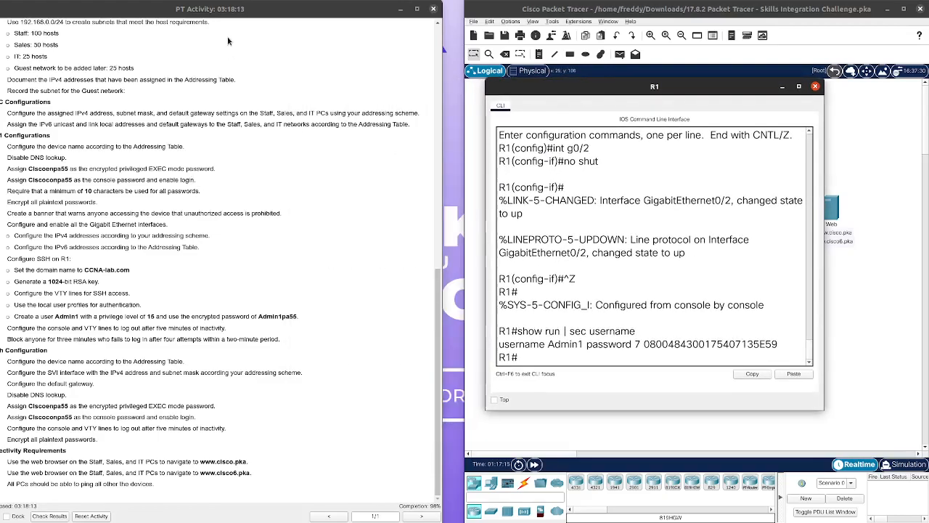
left_click_drag(228, 15, 252, 15)
scroll(127, 267, "up", 3)
scroll(125, 267, "down", 3)
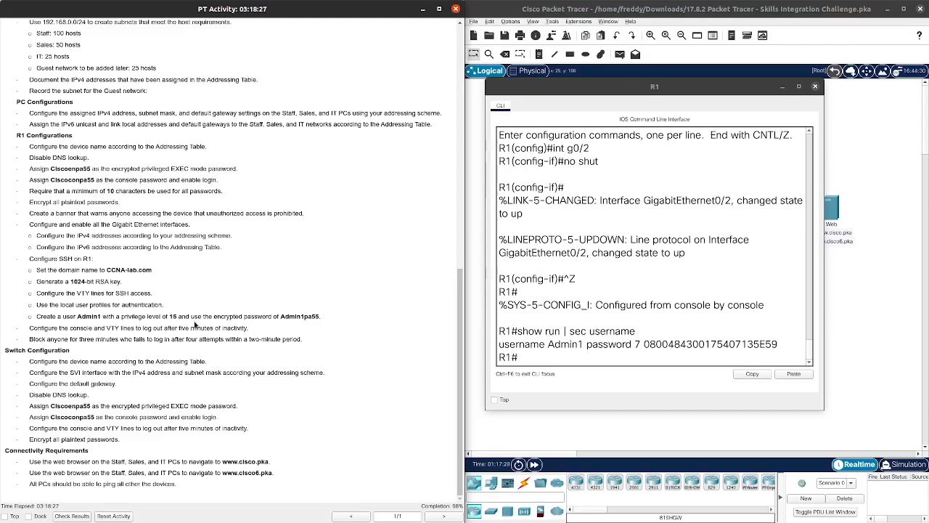
Step: In R1 configuration mode, negate the copied username line by pasting it after 'no'
left_click(561, 354)
type("conf t")
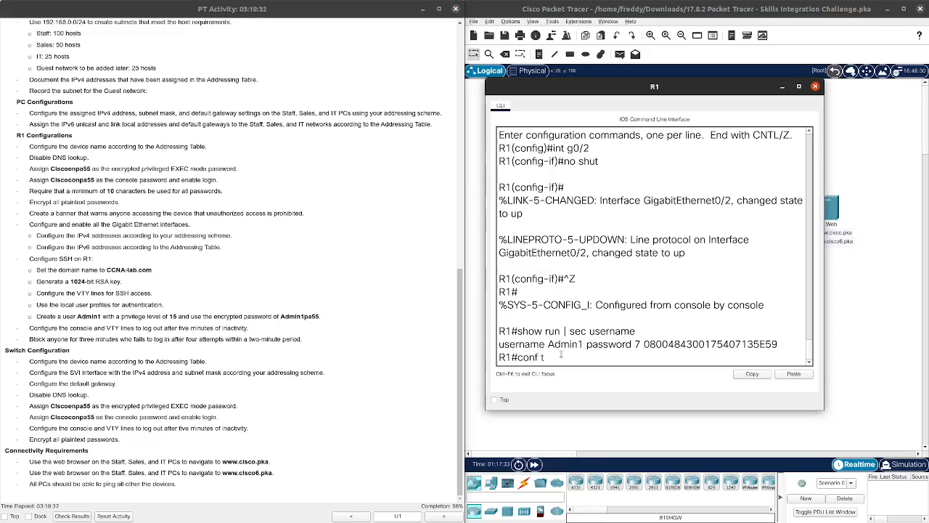
key("Return")
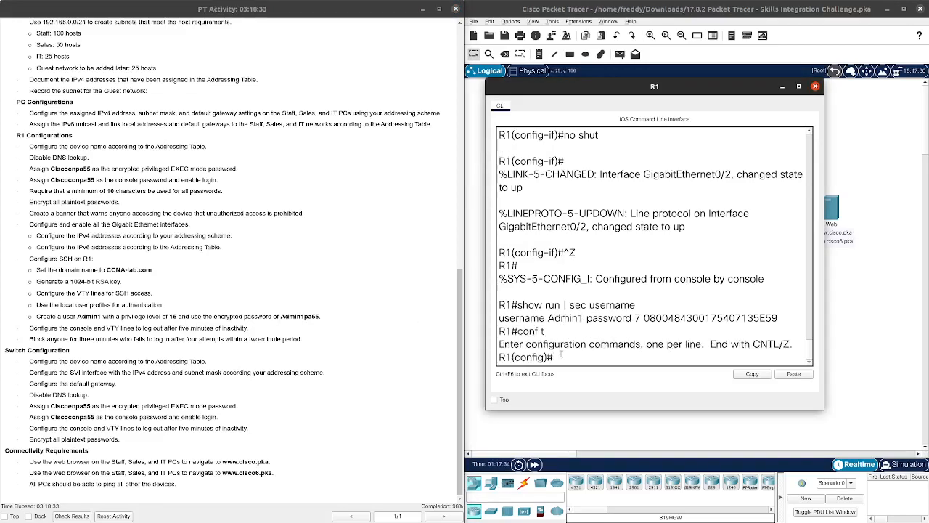
left_click_drag(780, 320, 499, 318)
right_click(507, 315)
left_click(521, 321)
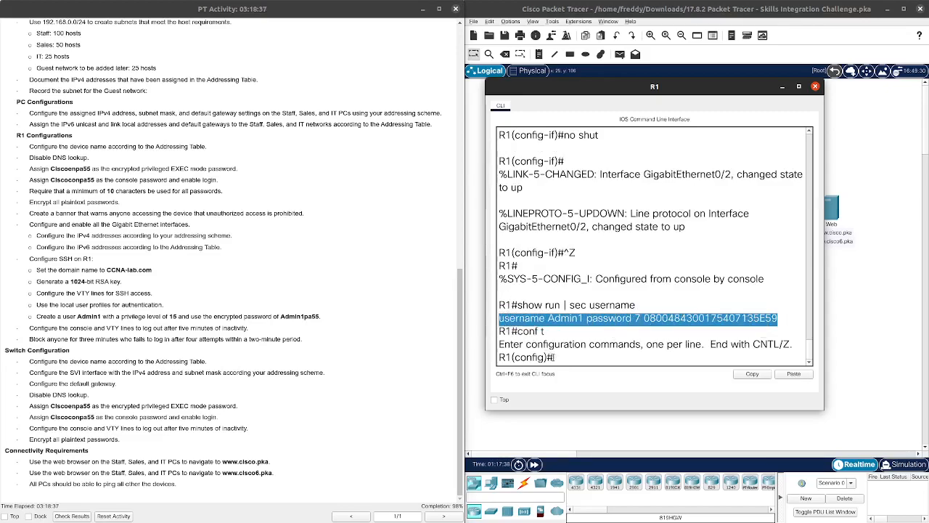
left_click(564, 362)
type("no")
right_click(614, 356)
left_click(618, 365)
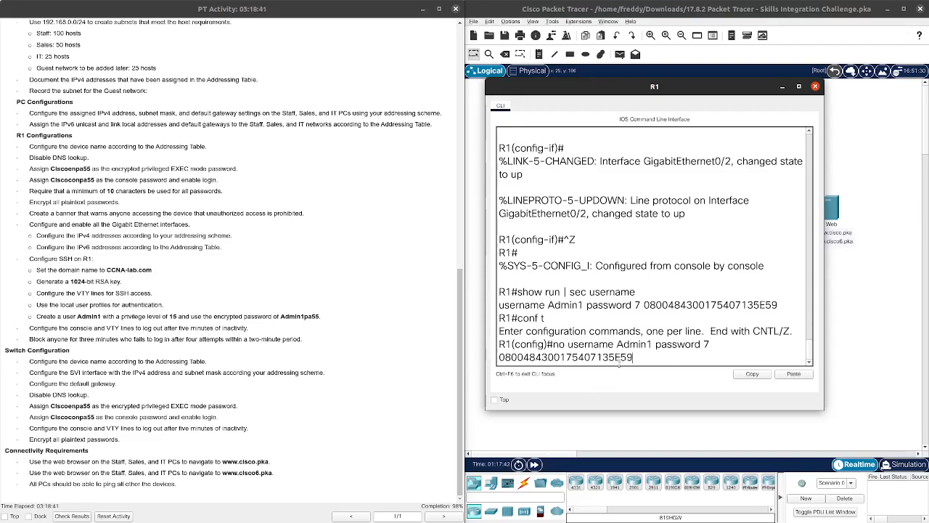
key("Return")
Step: Run 'no username Admin1', exit, and confirm 'show run | sec username' shows nothing
key("Up")
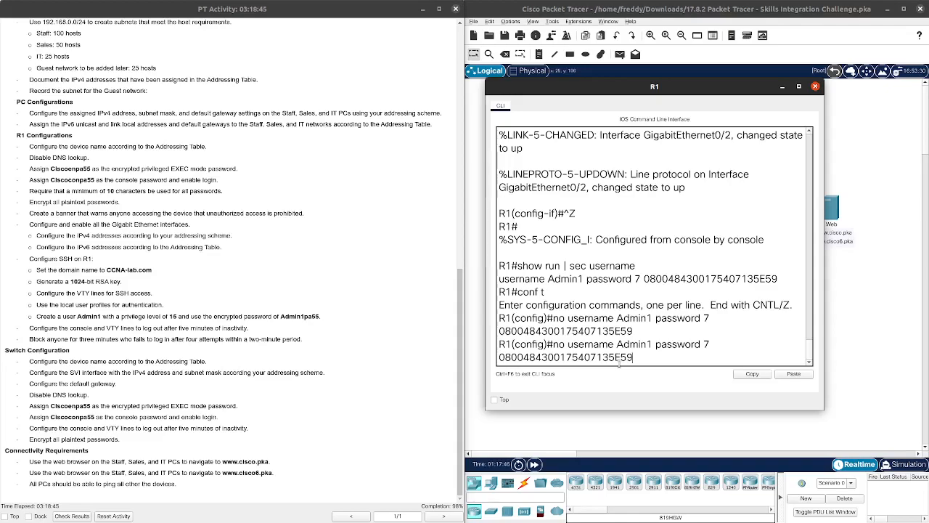
key("Down")
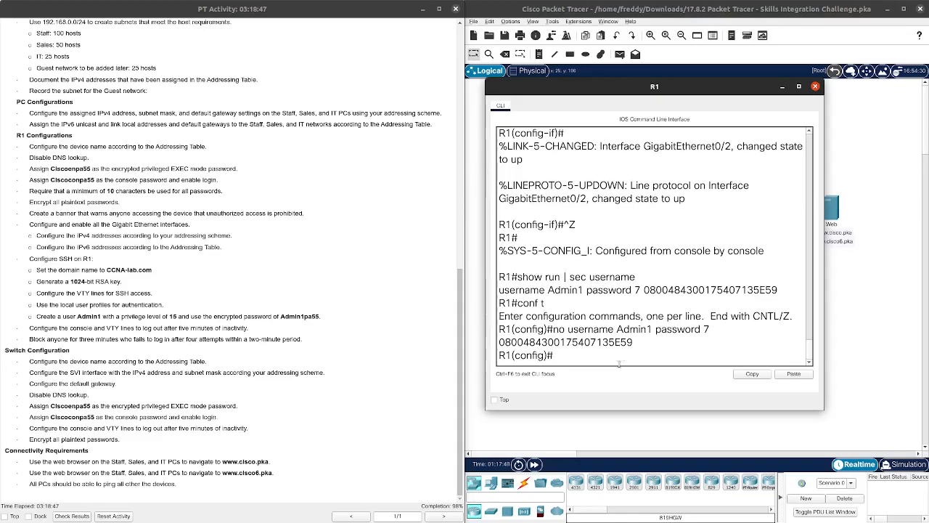
type("no username Admin1")
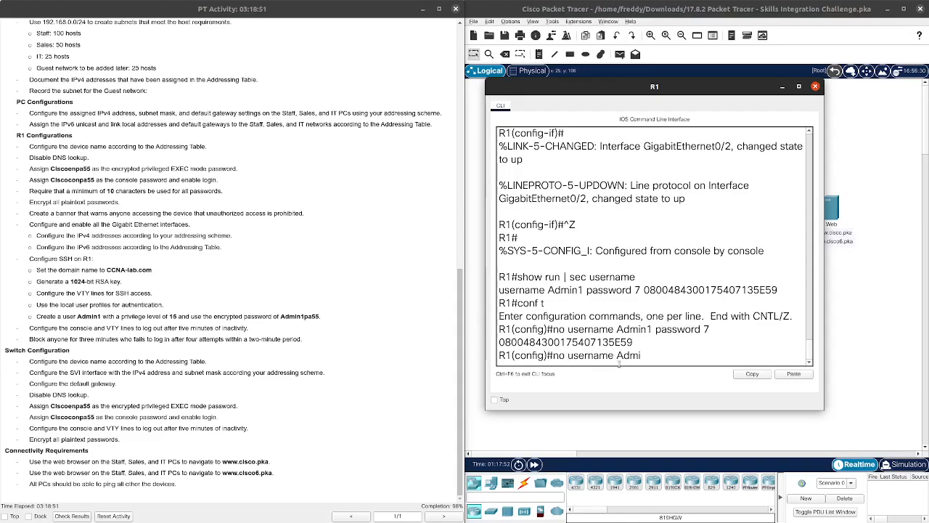
key("Return")
key("ctrl+z")
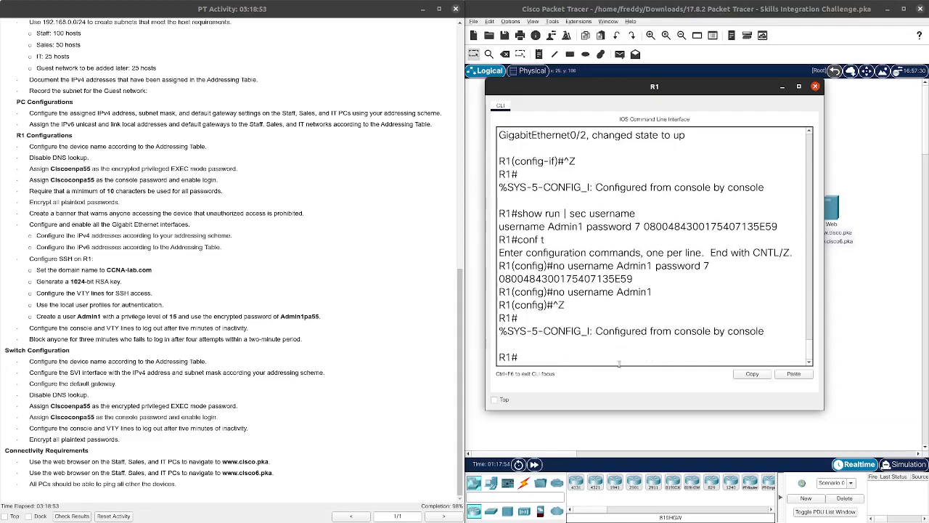
key("Return")
key("Up")
key("Up")
key("Return")
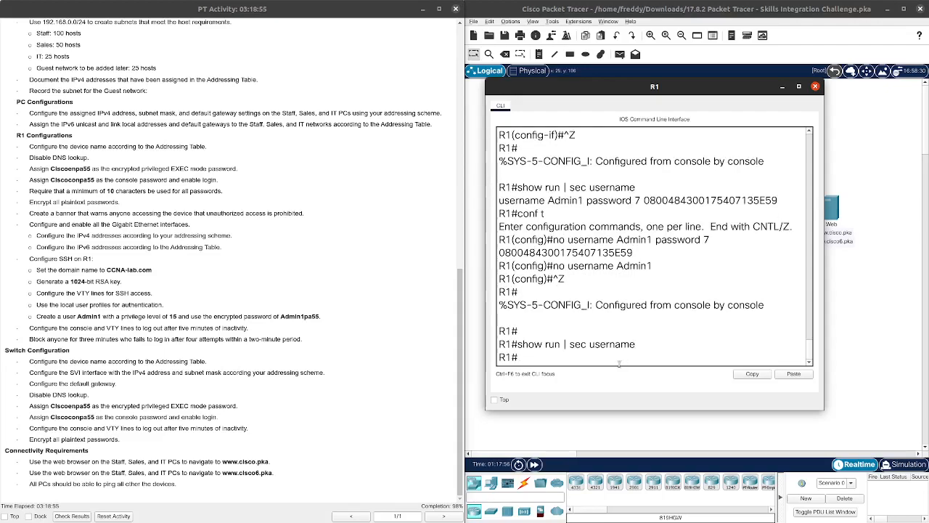
Step: Enter global configuration mode on R1 with 'conf t'
type("conf t")
key("Return")
type("show run")
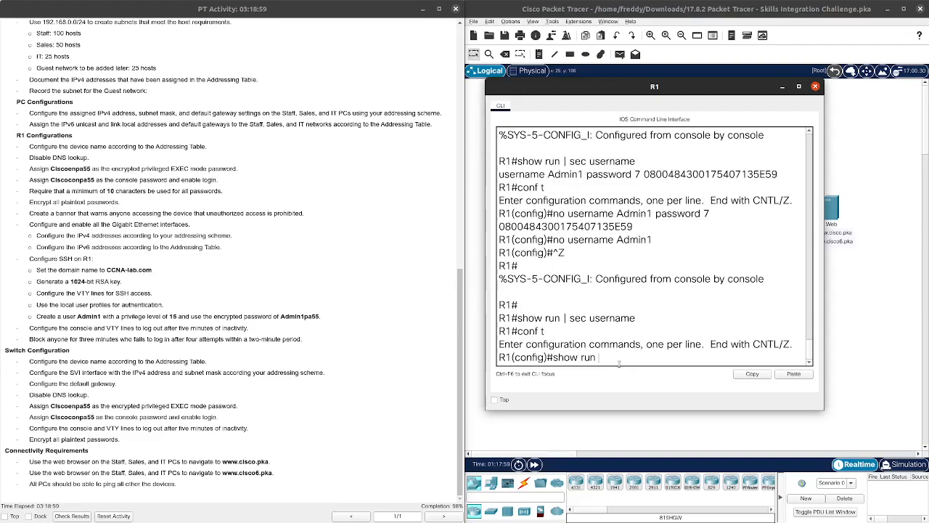
key("BackSpace")
key("BackSpace")
key("BackSpace")
key("BackSpace")
key("BackSpace")
key("BackSpace")
key("BackSpace")
key("BackSpace")
key("BackSpace")
Step: Create user Admin1 with privilege 15 and a secret password, then attempt 'int vty 0 15'
type("user")
key("Tab")
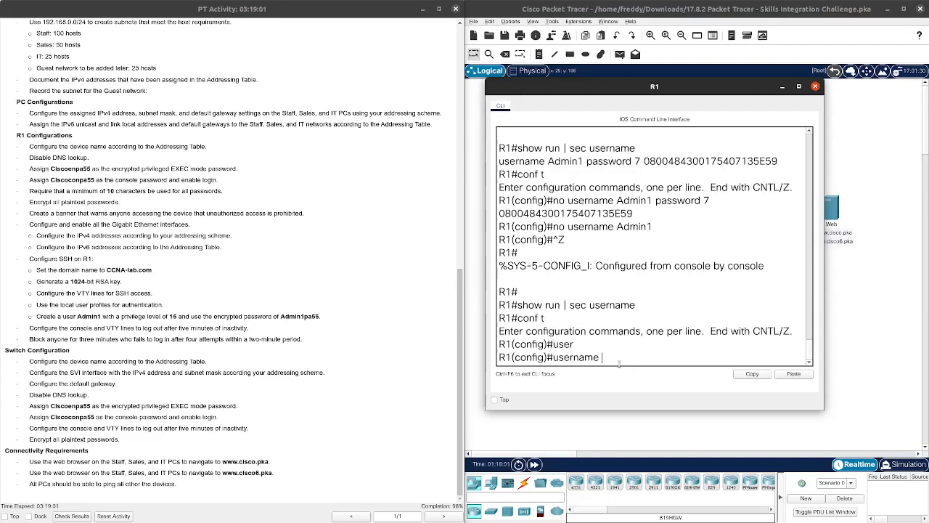
type("Admin1")
type(" ?")
type("pri")
key("Tab")
type("?")
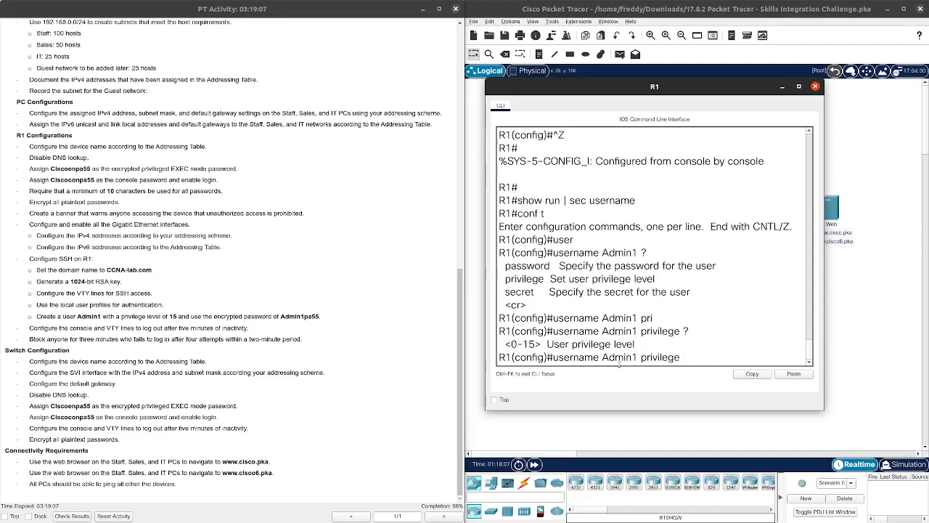
type("15 pas")
key("Tab")
key("BackSpace")
key("BackSpace")
key("BackSpace")
key("BackSpace")
key("BackSpace")
key("BackSpace")
key("BackSpace")
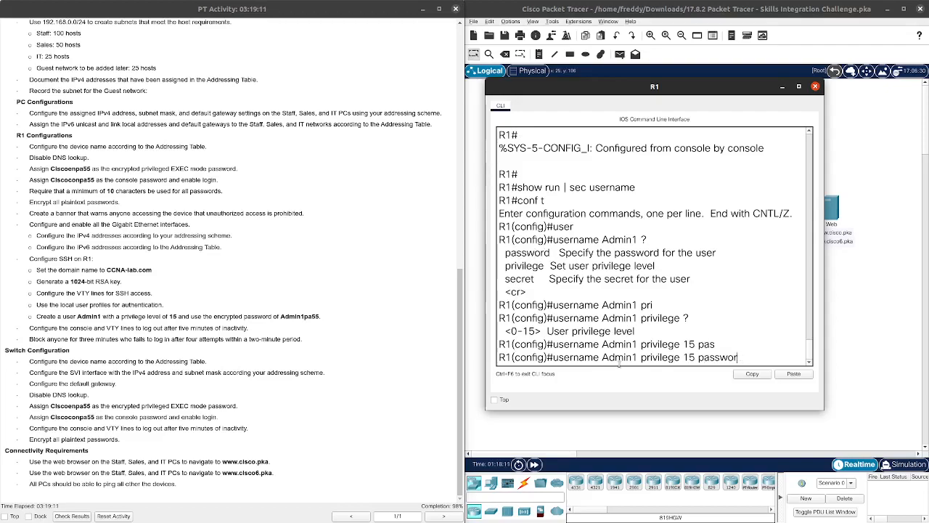
key("BackSpace")
type("sec")
key("Tab")
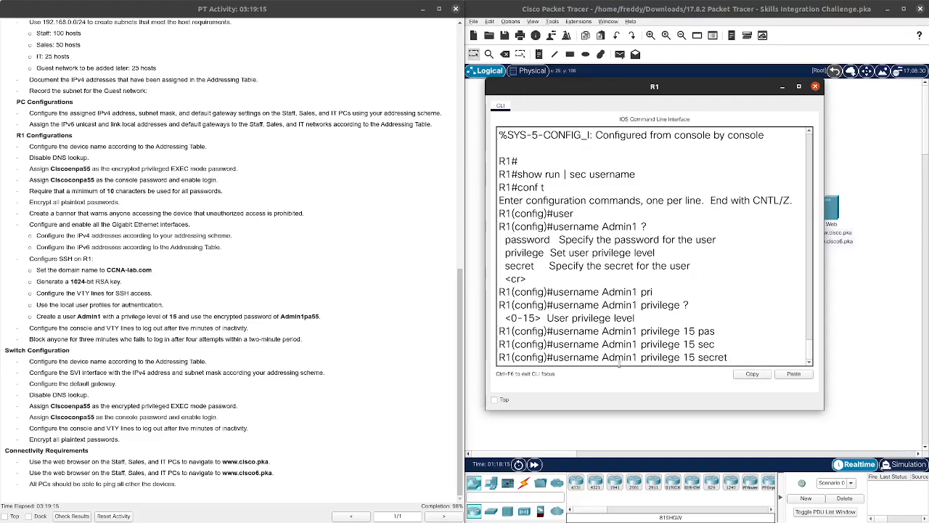
type("Admin1pa55")
key("Return")
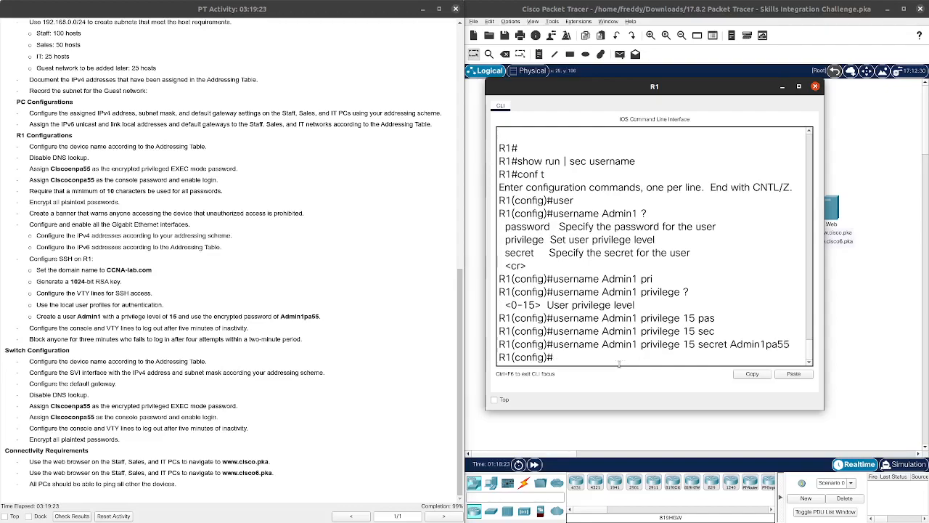
type("int vty 0 15")
key("Return")
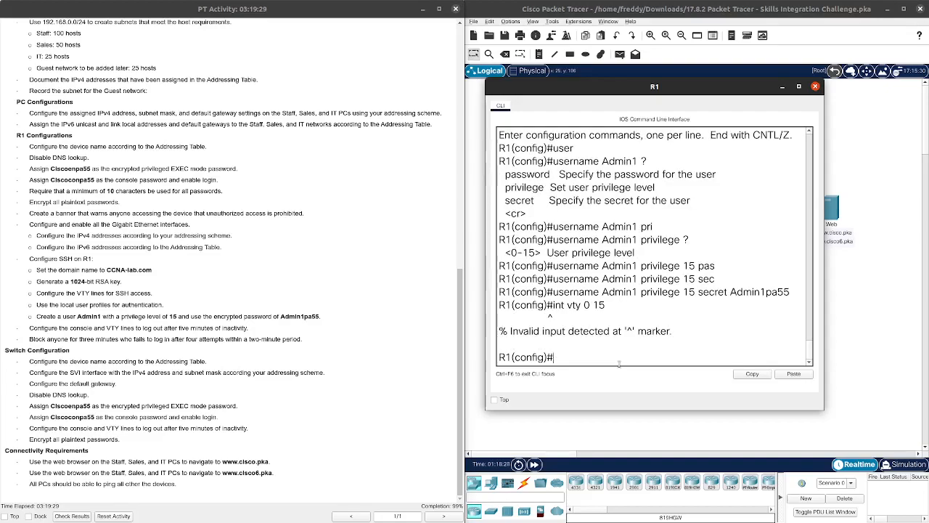
Step: Under 'line vty 0 15', set 'transport input ssh'
type("line vty 0 15")
key("Return")
type("tra")
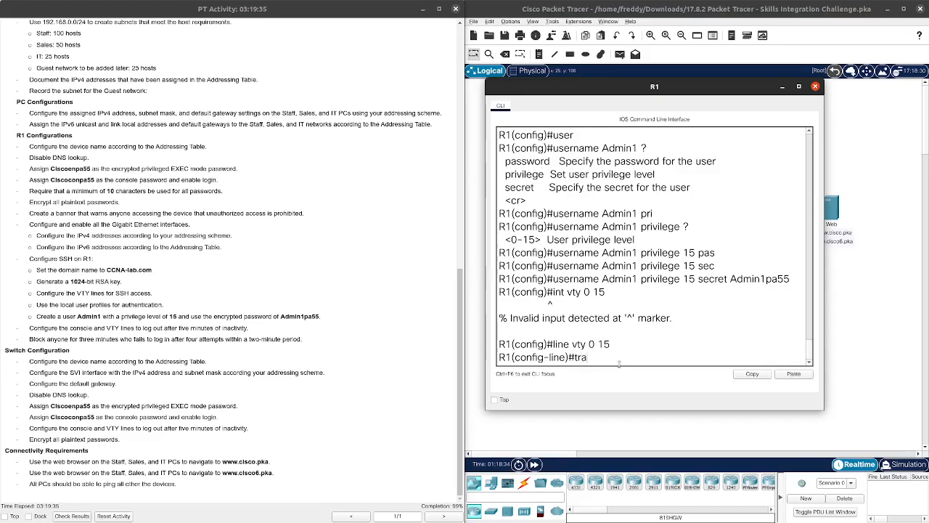
key("Tab")
type("in")
key("Tab")
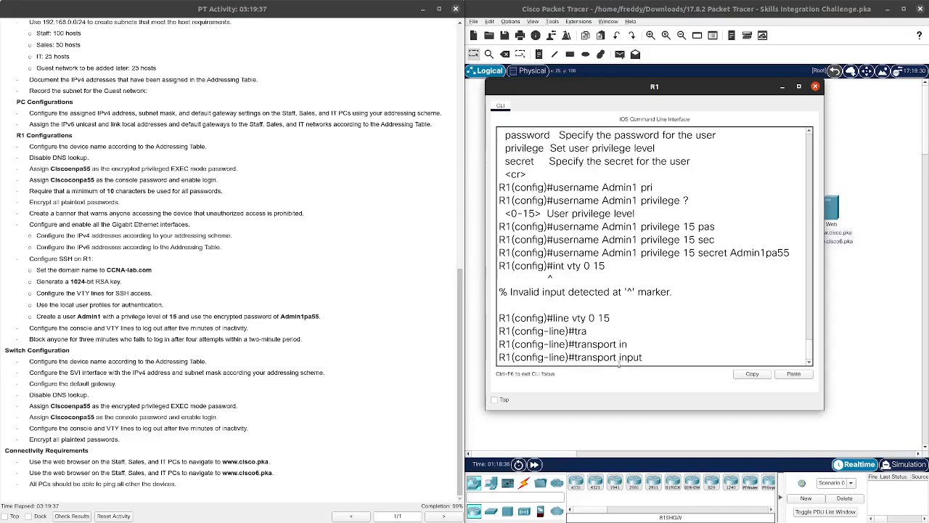
type("?")
type("ssh")
key("Return")
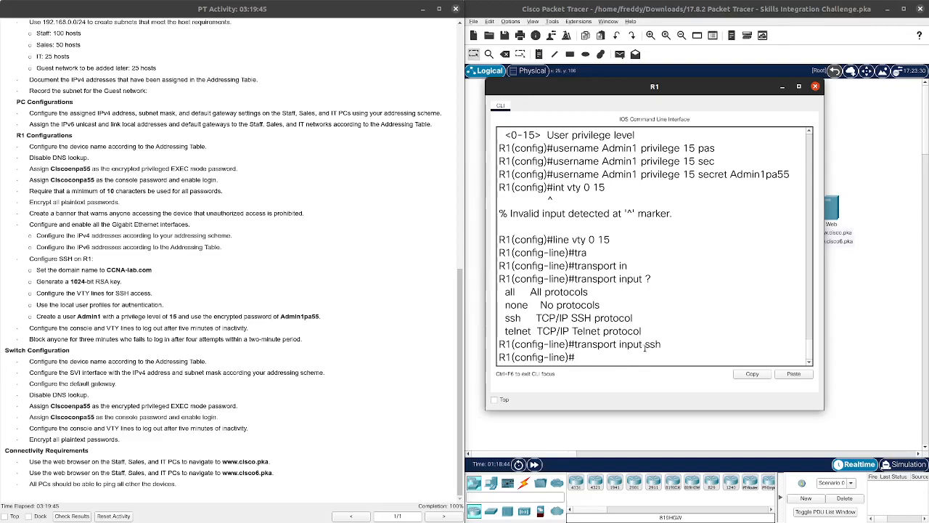
Step: Highlight the 'transport input ssh' command, then reposition the R1 terminal to reveal the topology
left_click_drag(665, 346, 621, 344)
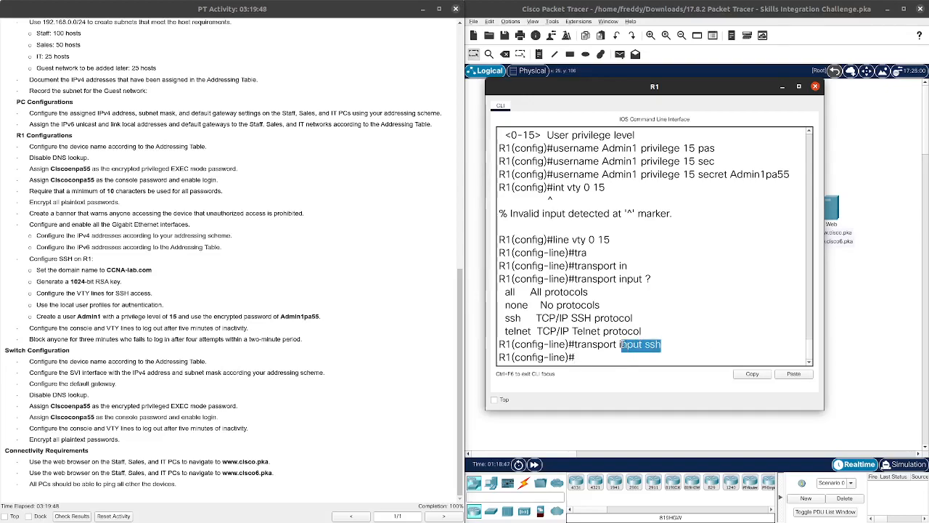
scroll(675, 336, "up", 2)
scroll(674, 342, "down", 2)
left_click(671, 343)
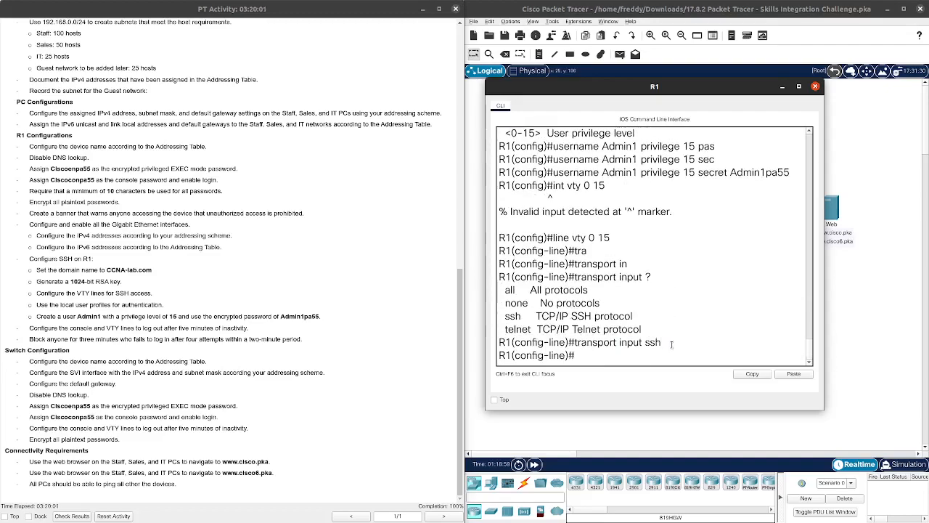
left_click_drag(673, 344, 574, 344)
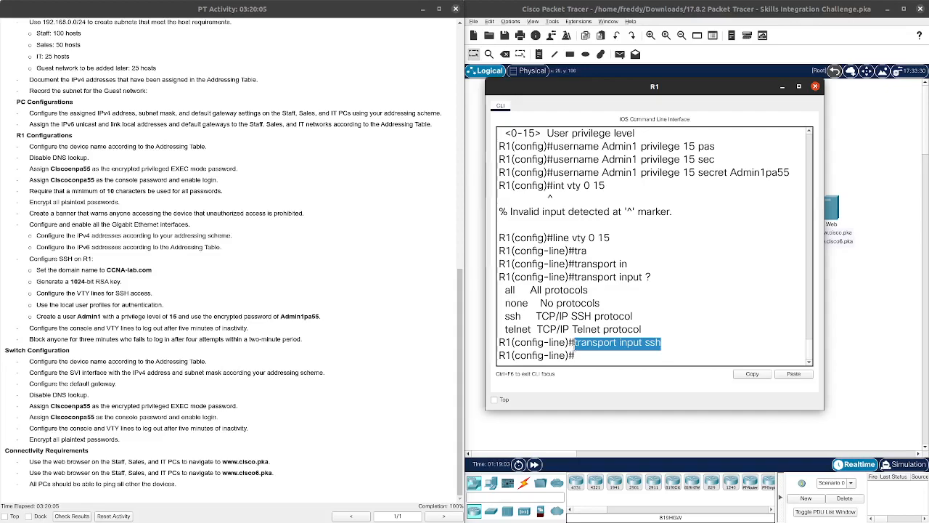
left_click(669, 346)
left_click_drag(670, 346, 574, 345)
left_click_drag(643, 329, 498, 319)
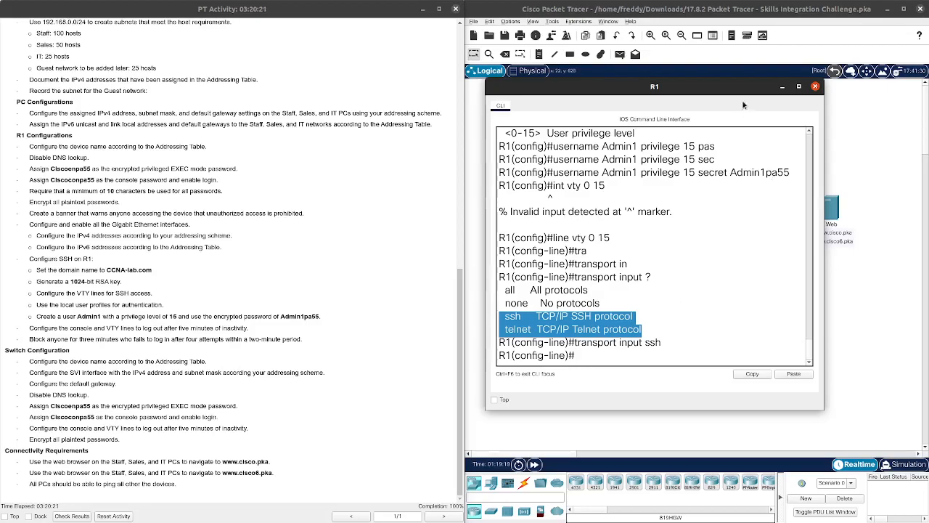
left_click_drag(689, 91, 108, 130)
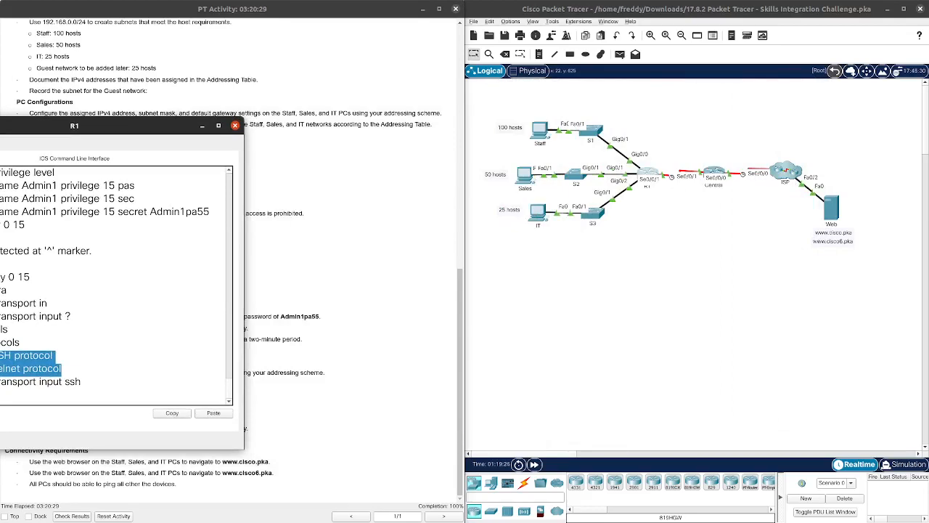
left_click_drag(122, 126, 312, 113)
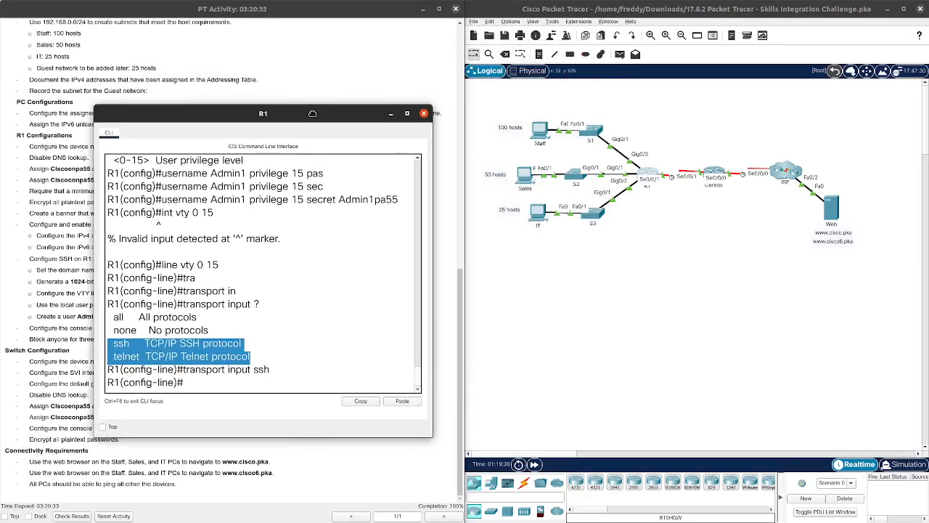